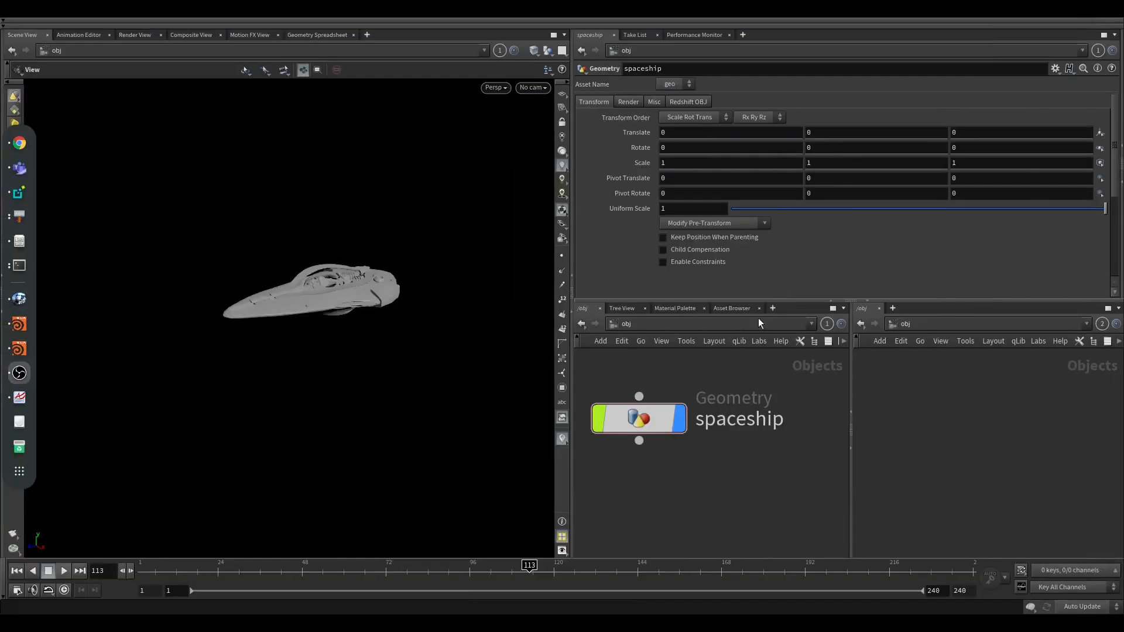
Go to frame 1, enter the spaceship object's network, and display the file1 node to view the raw imported model.
left_click_drag(320, 574, 139, 521)
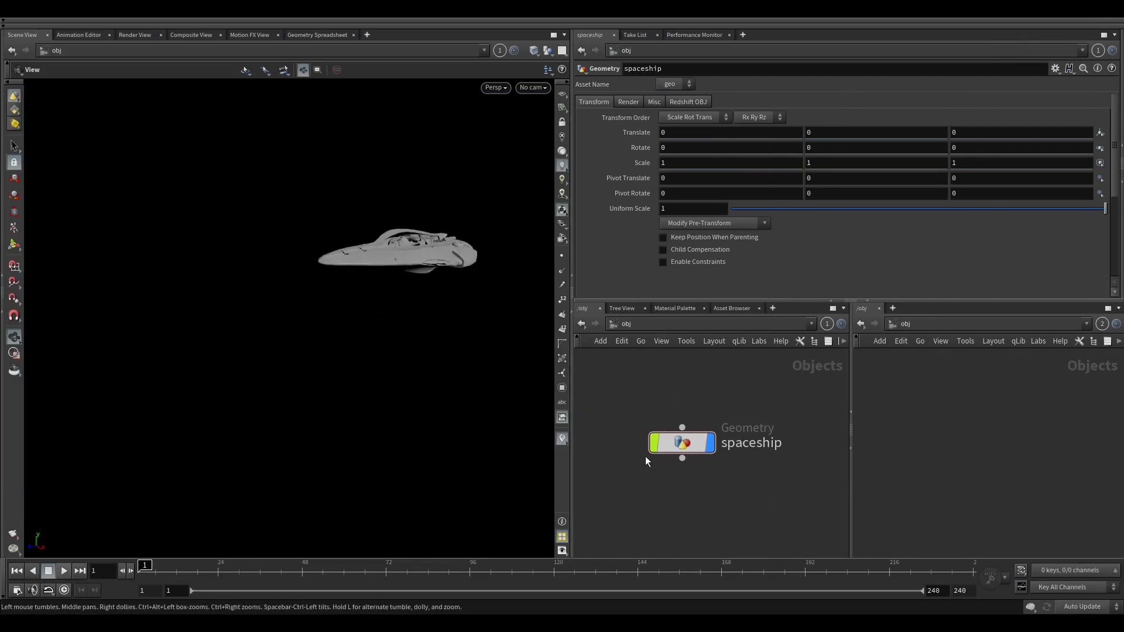
double_click(679, 445)
scroll(689, 402, "up", 3)
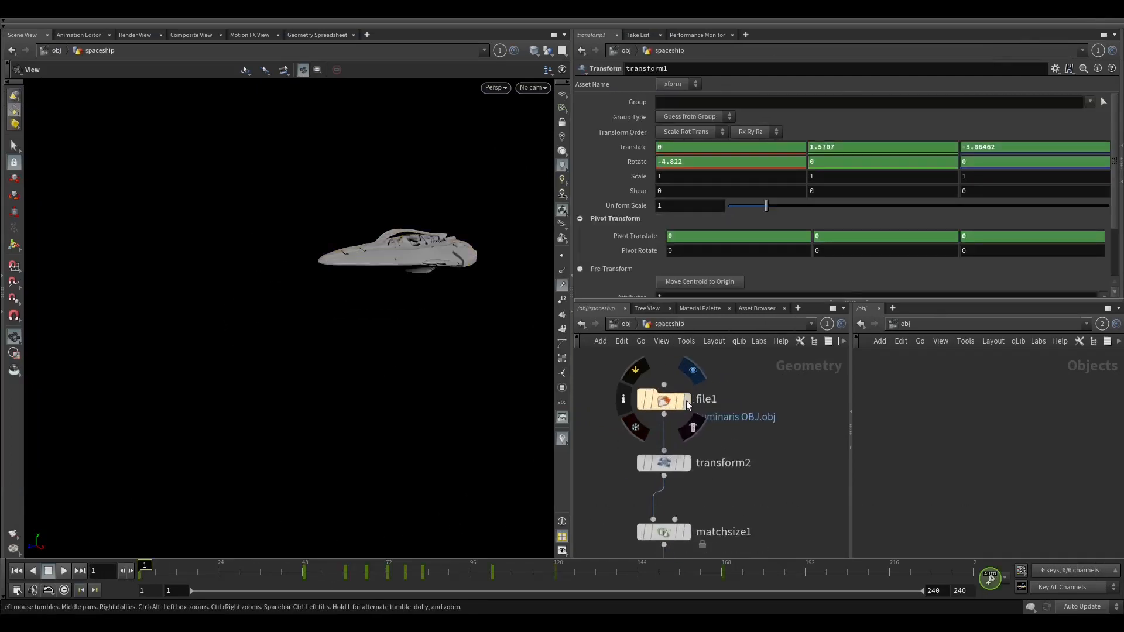
left_click(687, 402)
left_click(679, 401)
left_click(664, 401)
right_click_drag(457, 351, 293, 301)
left_click_drag(293, 301, 529, 82)
right_click_drag(546, 118, 311, 319)
left_click_drag(311, 318, 515, 383)
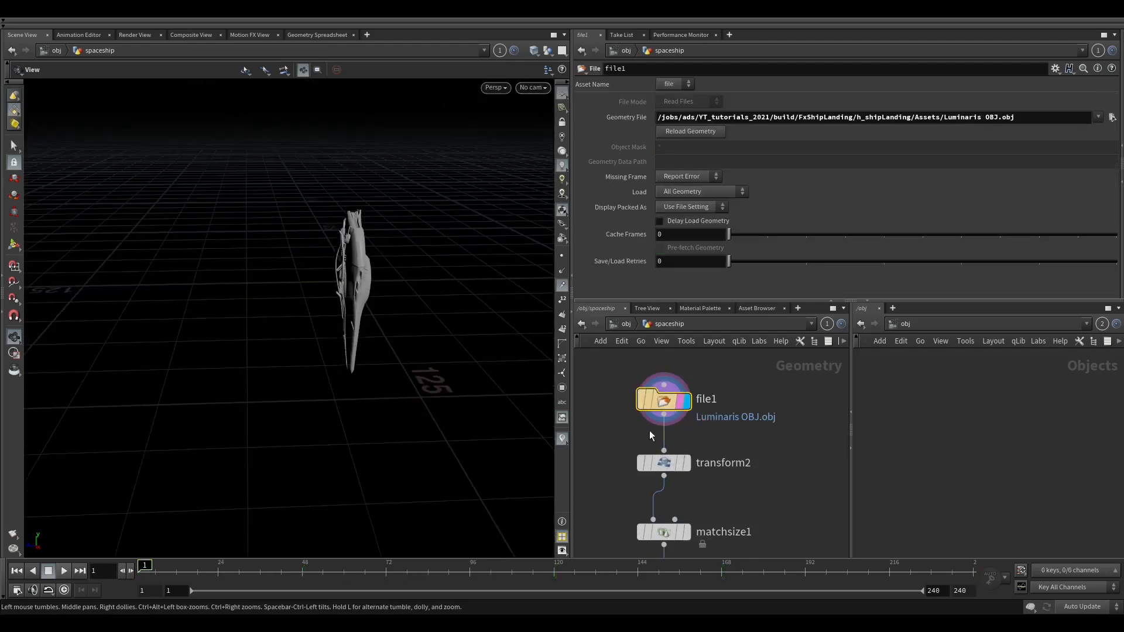
Display the transform2 node and examine how its rotation and uniform scale affect the ship.
scroll(669, 455, "up", 2)
left_click(690, 465)
left_click(681, 466)
left_click(664, 465)
right_click_drag(464, 363, 470, 75)
double_click(688, 164)
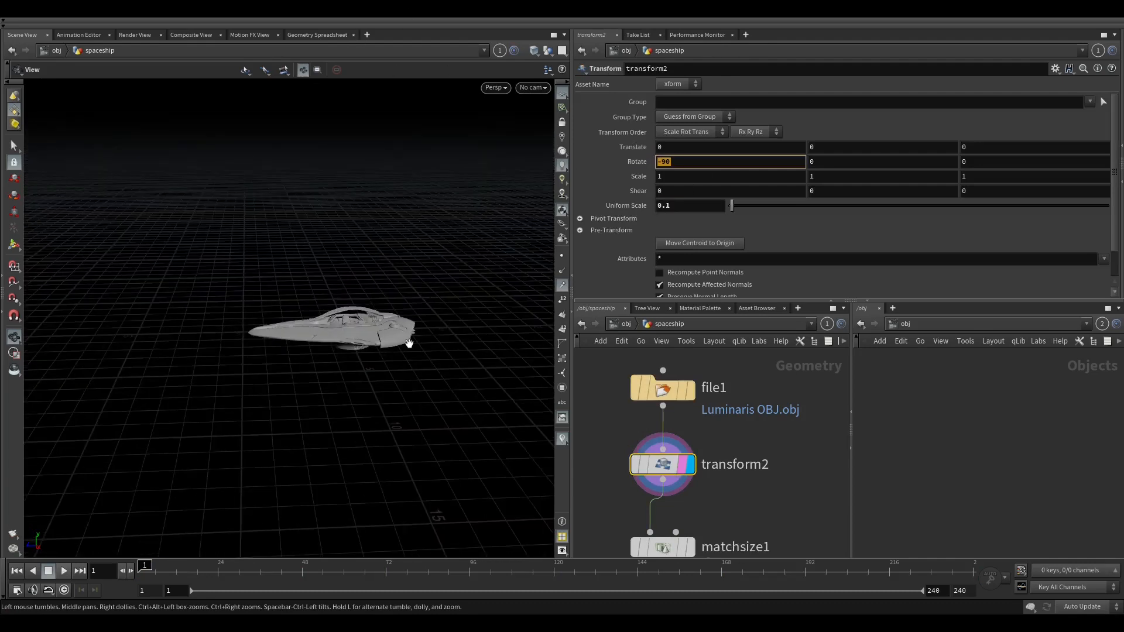
left_click_drag(409, 343, 354, 338)
right_click_drag(353, 338, 386, 304)
Display the matchsize1 node and compare the ship's height above the ground grid with the transform2 result.
middle_click_drag(736, 494, 742, 408)
left_click_drag(741, 439, 608, 487)
left_click(740, 462)
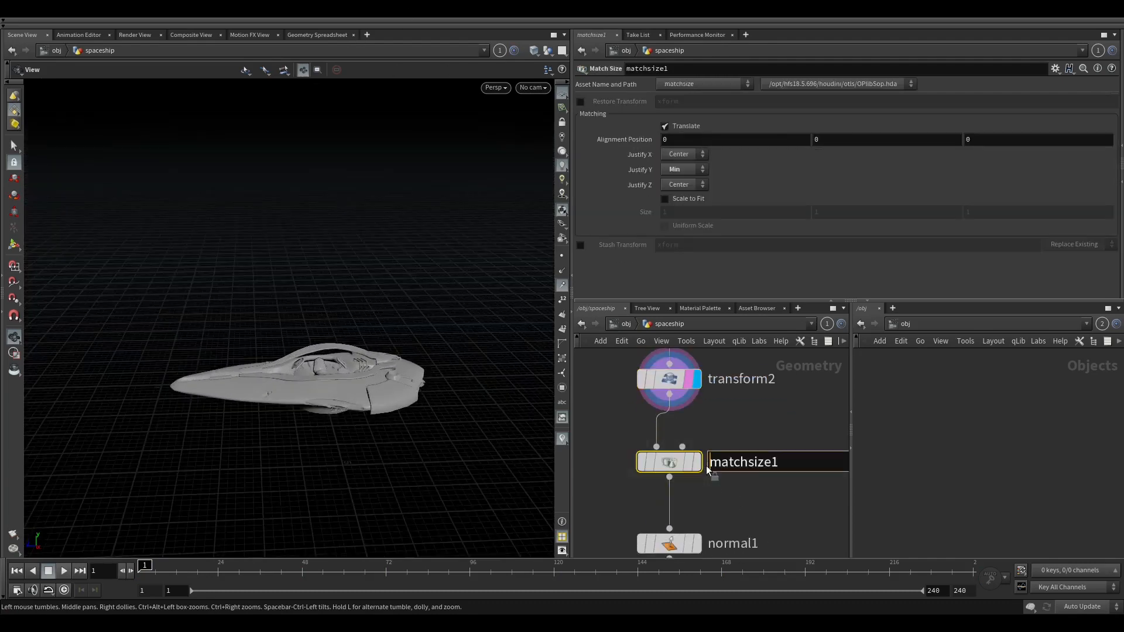
left_click_drag(326, 442, 311, 519)
key("space+g")
left_click_drag(358, 370, 460, 324)
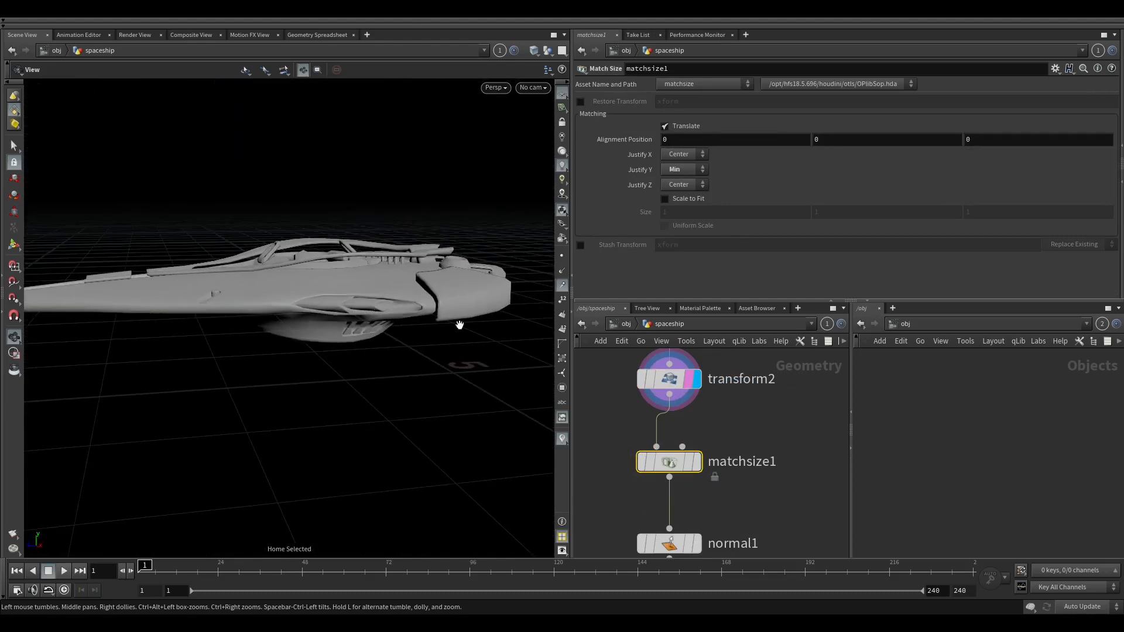
left_click(695, 462)
left_click_drag(480, 354, 380, 303)
left_click_drag(398, 340, 403, 360)
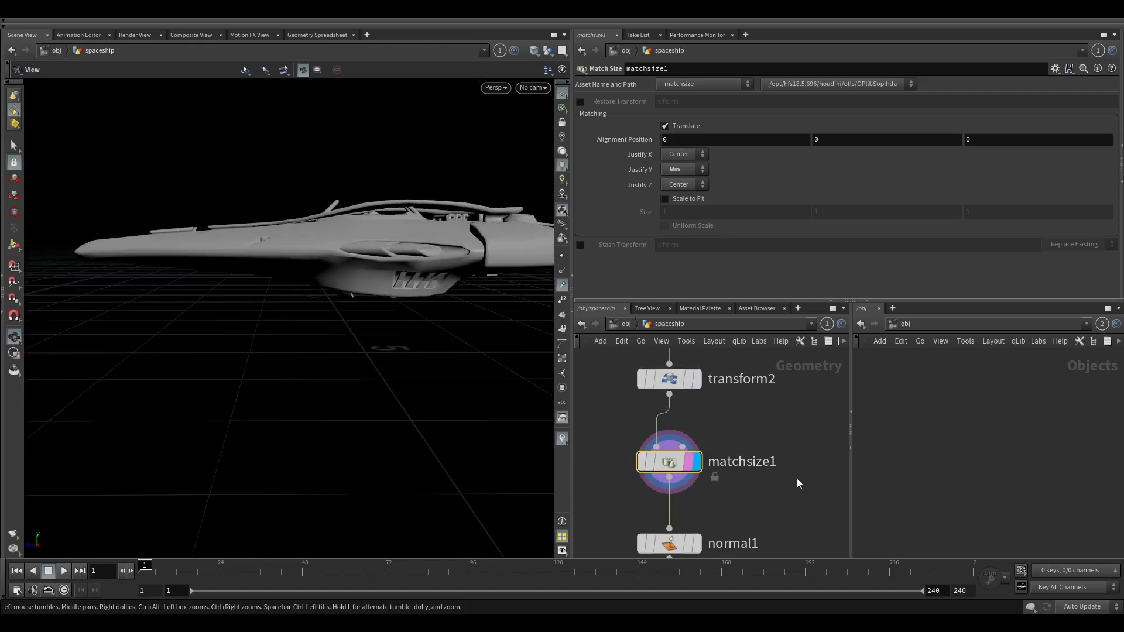
Display the normal1 node and view its settings for the ship.
middle_click_drag(798, 481, 790, 395)
left_click(690, 458)
left_click(669, 460)
middle_click_drag(669, 460, 680, 372)
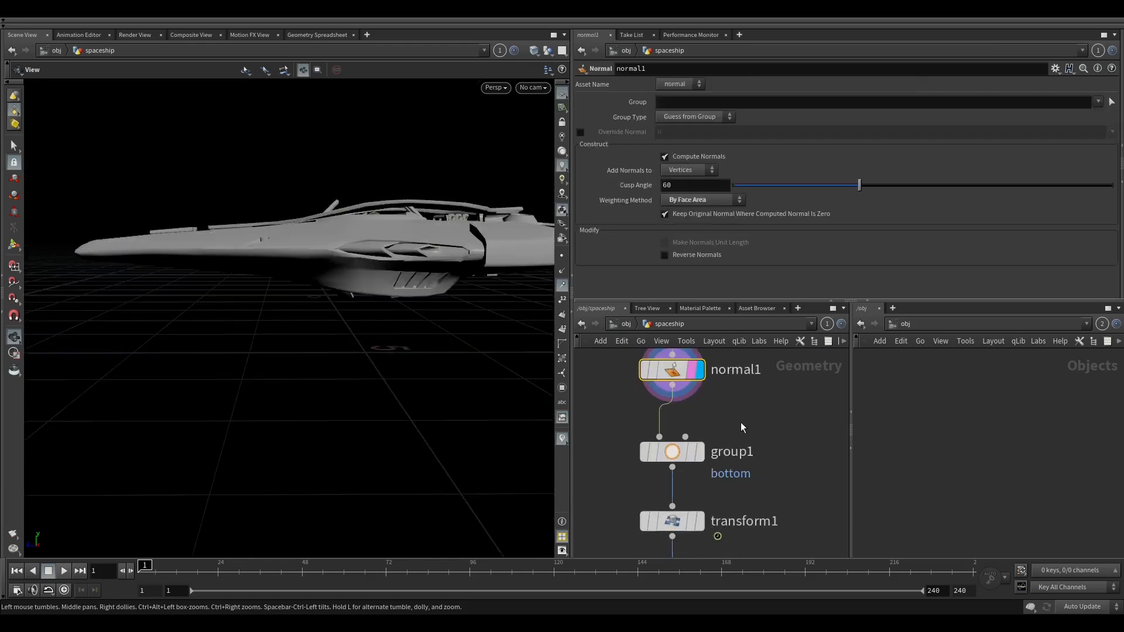
Display the group1 node and inspect the primitives of the bottom group from beneath the ship.
left_click(670, 453)
left_click(698, 451)
left_click_drag(391, 380, 372, 141)
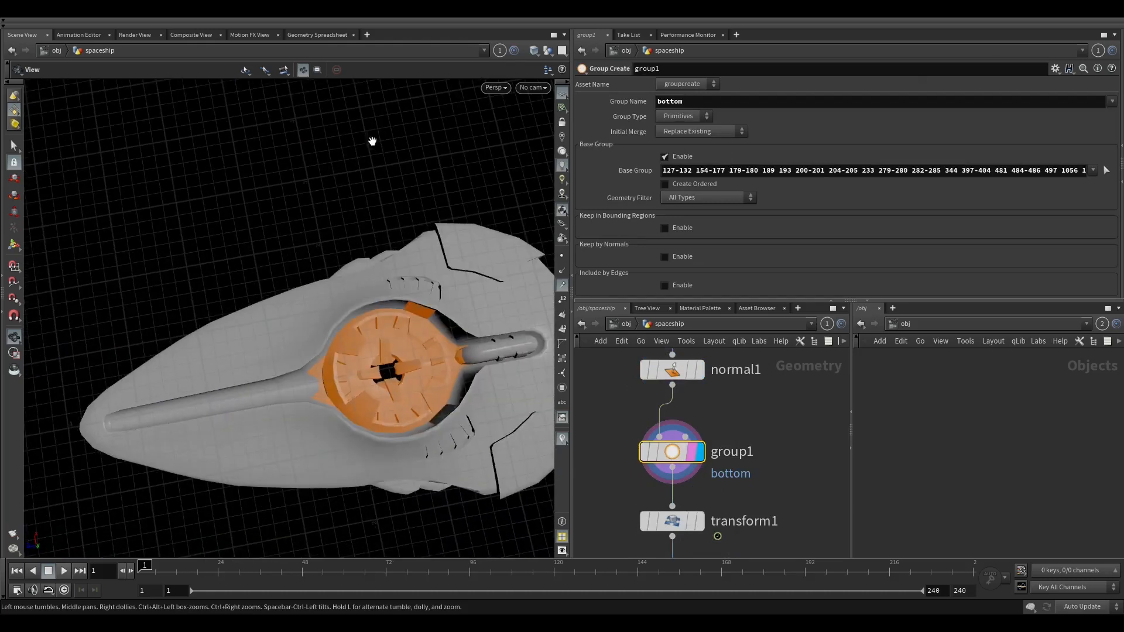
right_click_drag(371, 141, 355, 373)
right_click_drag(383, 319, 365, 202)
left_click_drag(305, 349, 347, 392)
Display the transform1 node and scrub the timeline to review the ship's keyframed landing, then return to frame 1.
middle_click_drag(739, 500, 756, 414)
left_click(705, 440)
left_click(718, 438)
left_click_drag(456, 266, 363, 394)
left_click(679, 434)
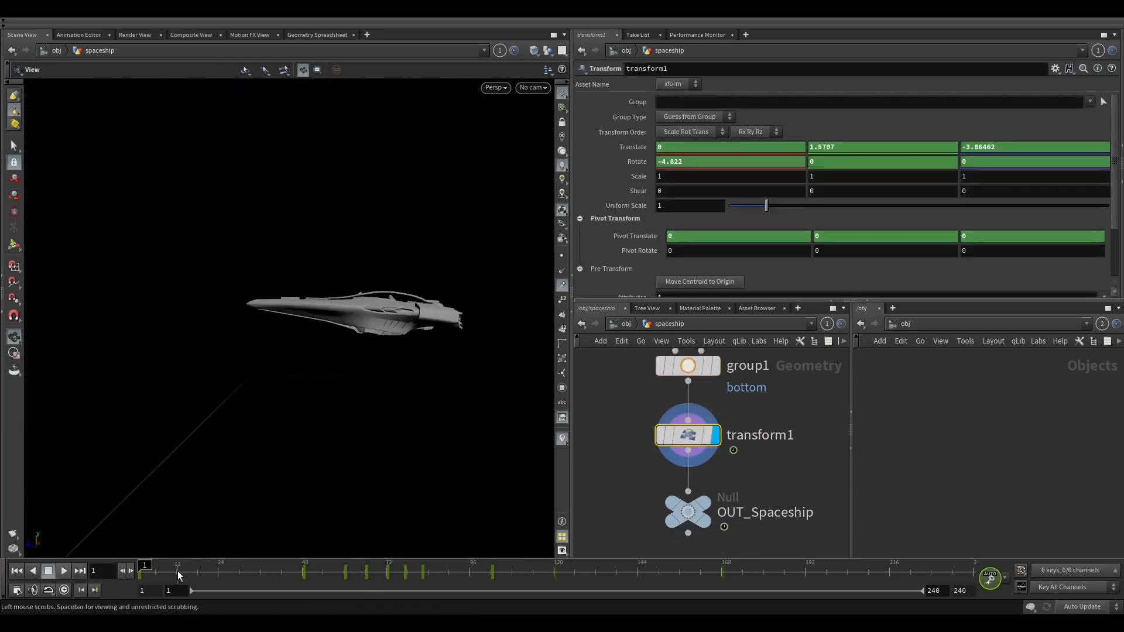
left_click_drag(179, 576, 822, 569)
left_click_drag(293, 371, 286, 411)
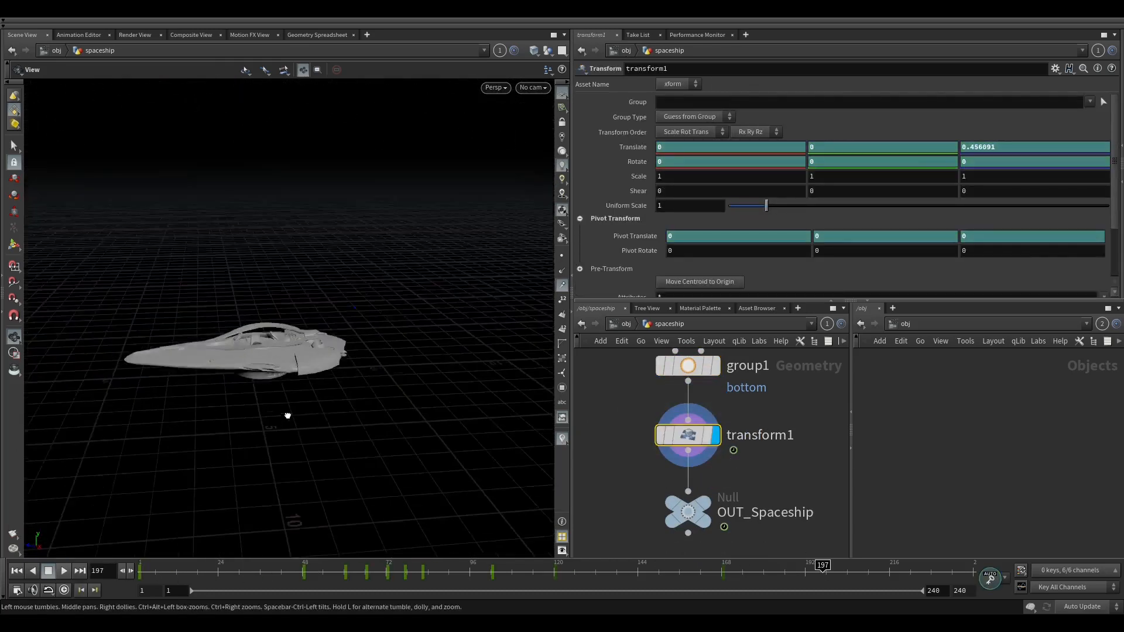
left_click_drag(364, 569, 117, 542)
Display the OUT_Spaceship null and go back up to the object level.
scroll(719, 528, "up", 2)
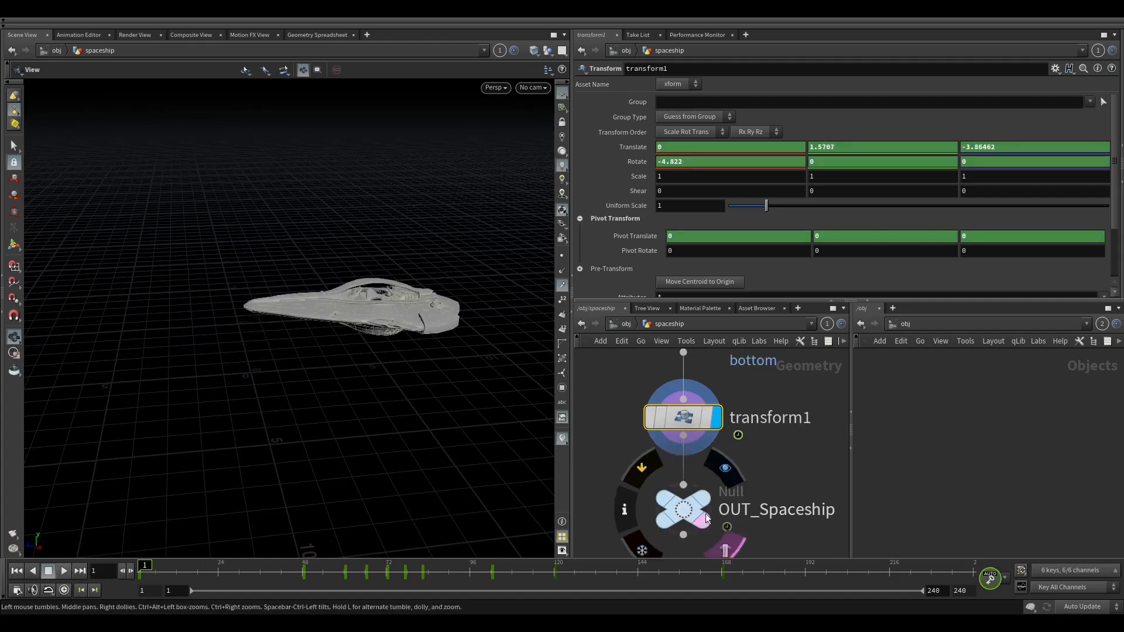
left_click(682, 508)
left_click(626, 324)
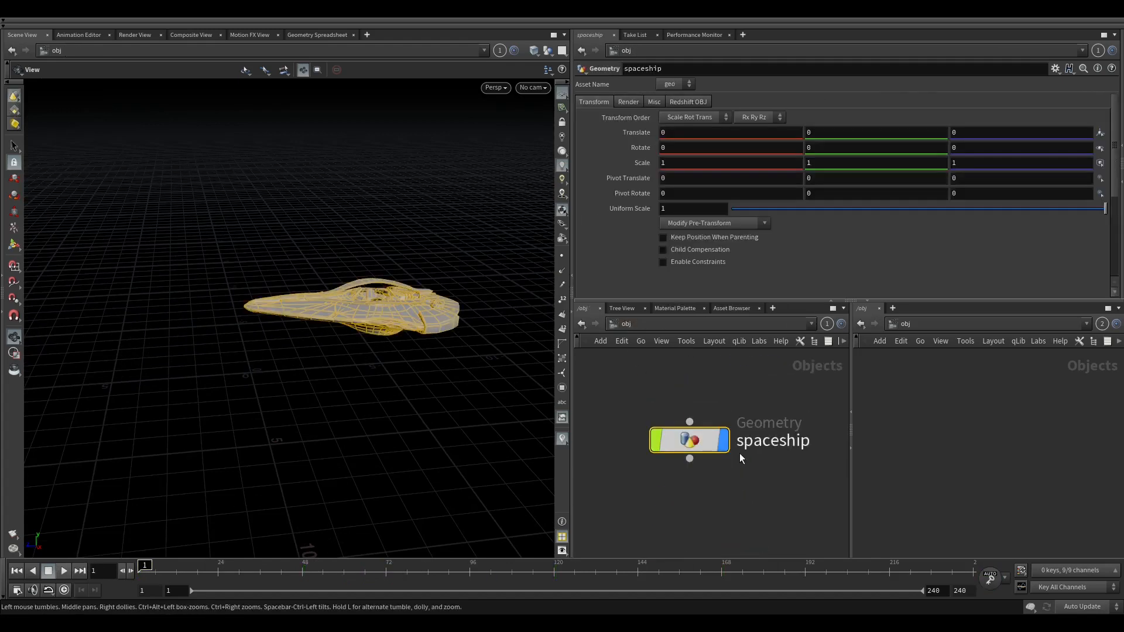
Add a Grid object beside the spaceship node and scrub to frame 157 to compare it with the landed ship.
left_click(668, 466)
key("Tab")
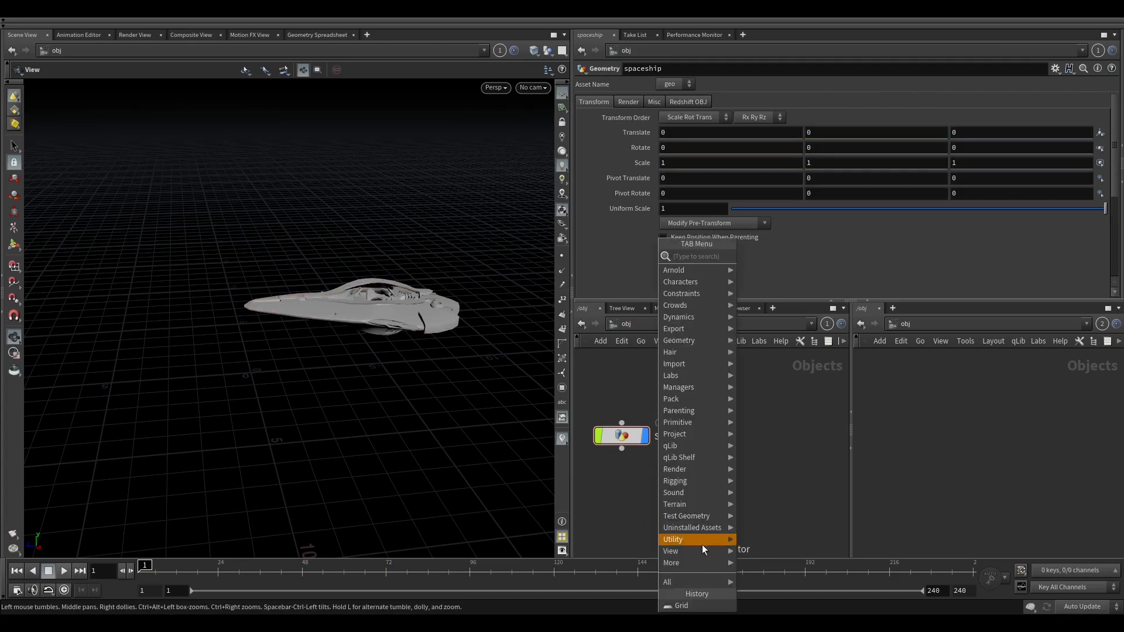
left_click(690, 603)
left_click(767, 436)
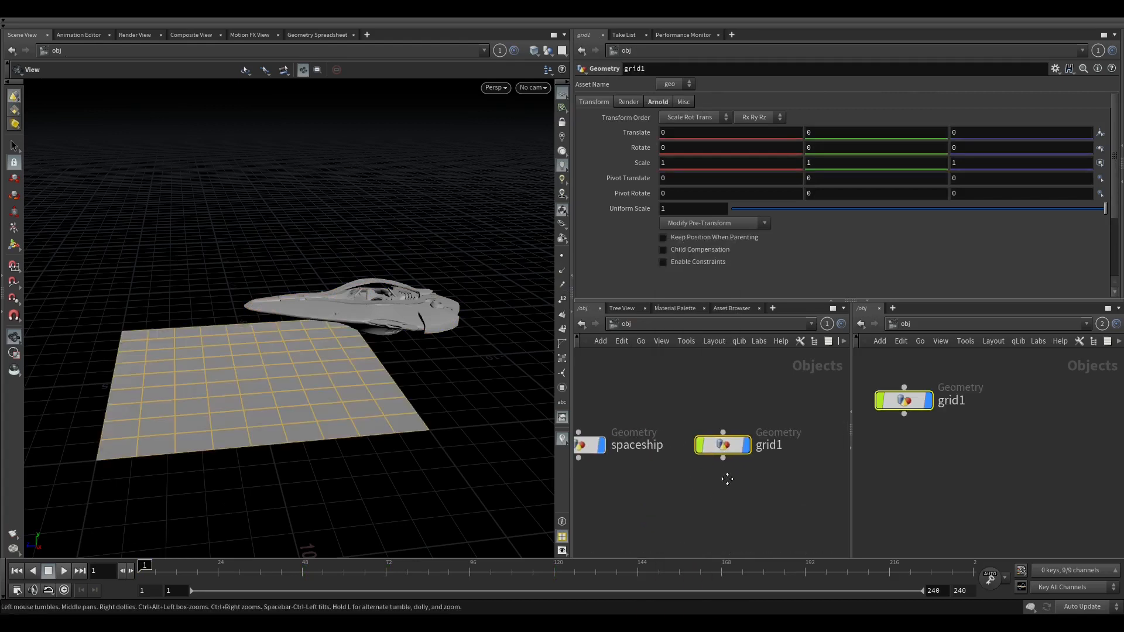
left_click_drag(192, 580, 682, 577)
Rename the new grid object as Ground.
double_click(767, 445)
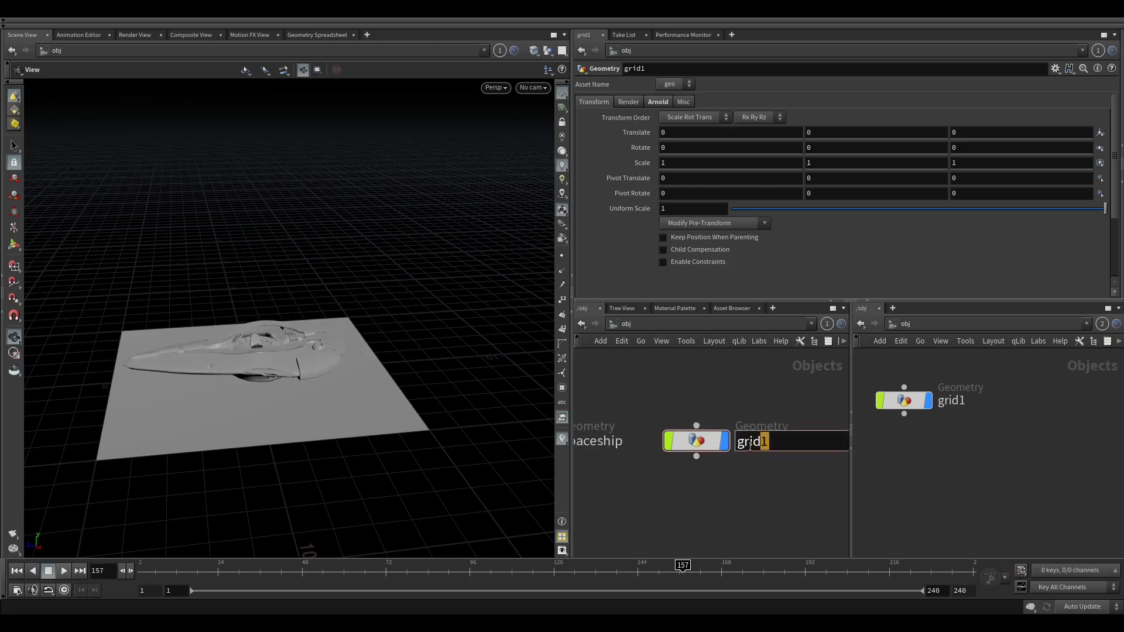
key("BackSpace")
type("Gt")
key("BackSpace")
type("roui")
key("BackSpace")
type("ng")
key("BackSpace")
type("f")
key("Return")
double_click(770, 441)
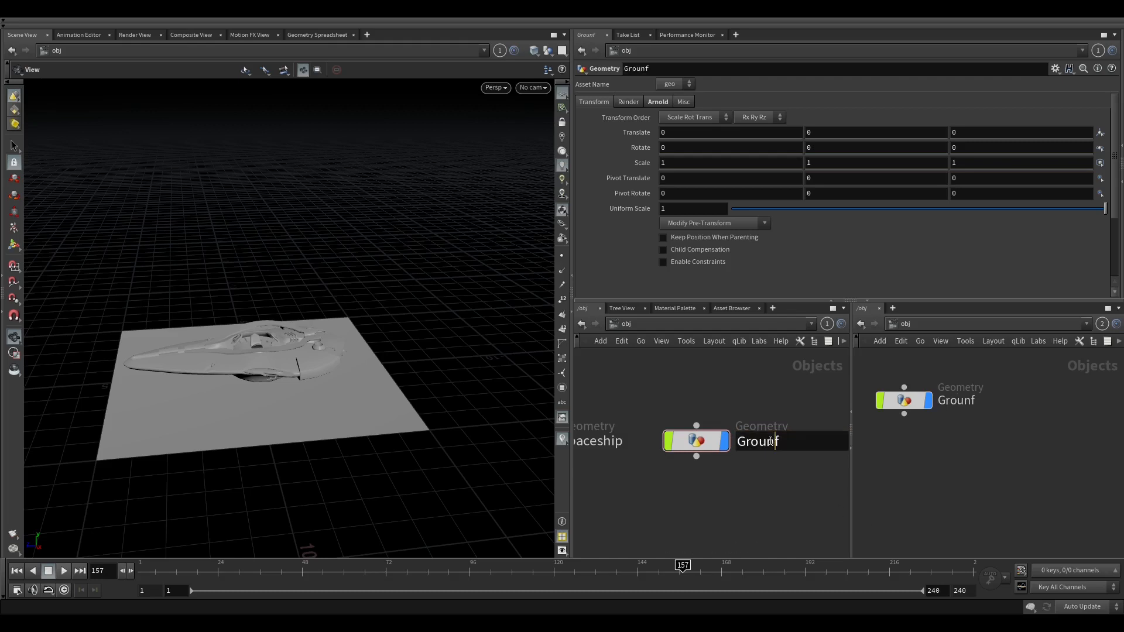
key("Return")
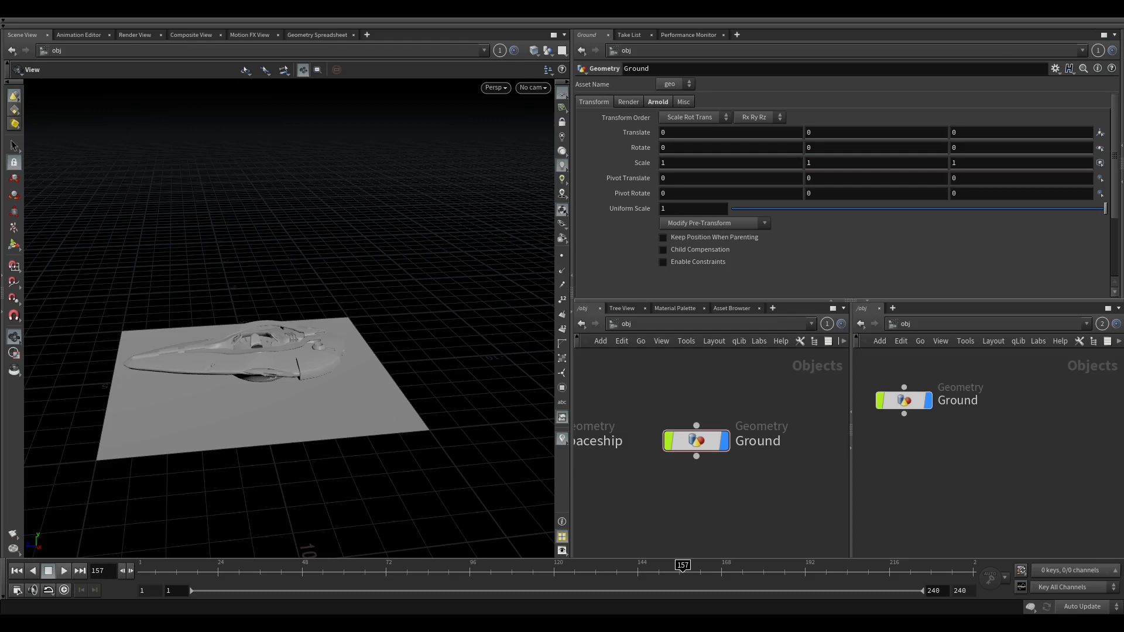
Add a second Grid object below the existing nodes and rename it as Dust_Sim.
key("h")
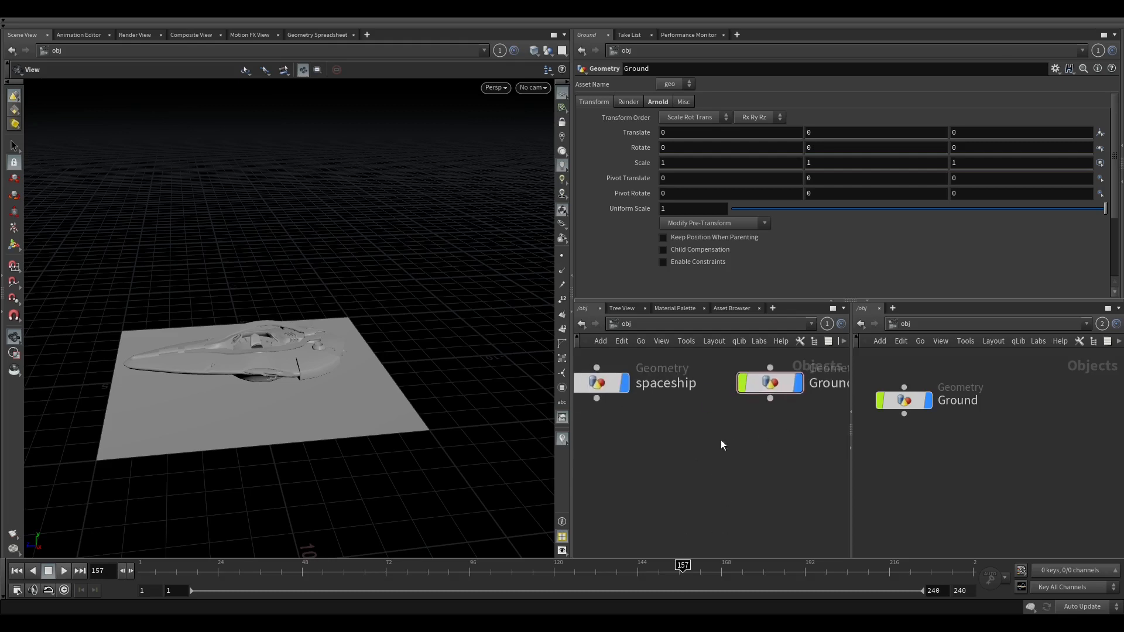
key("Tab")
left_click(732, 605)
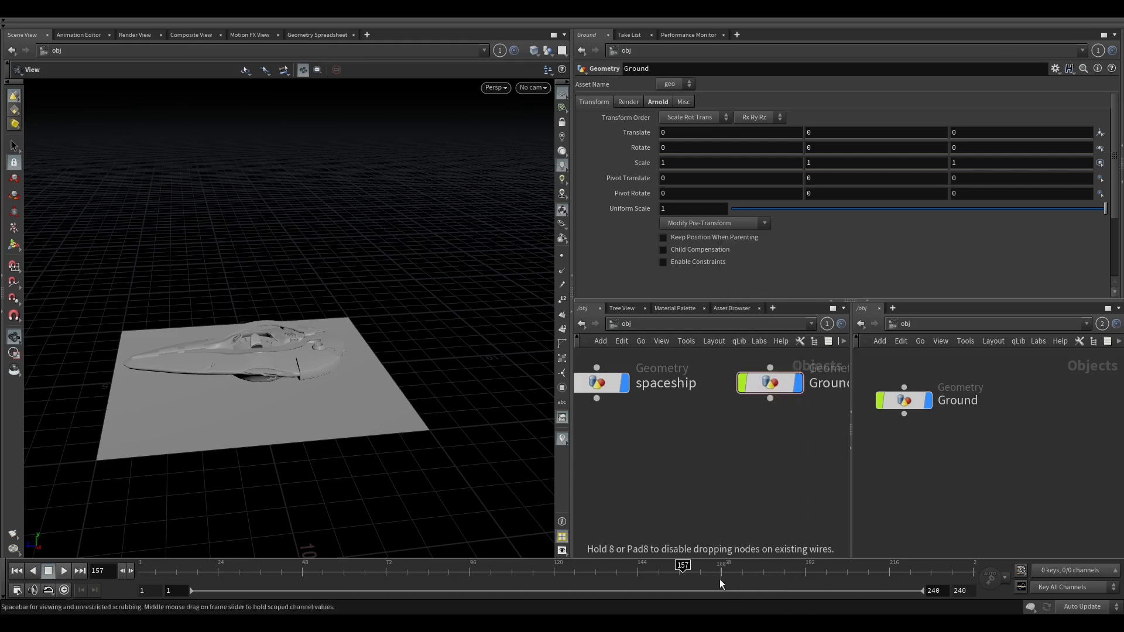
left_click(722, 501)
double_click(724, 500)
double_click(722, 501)
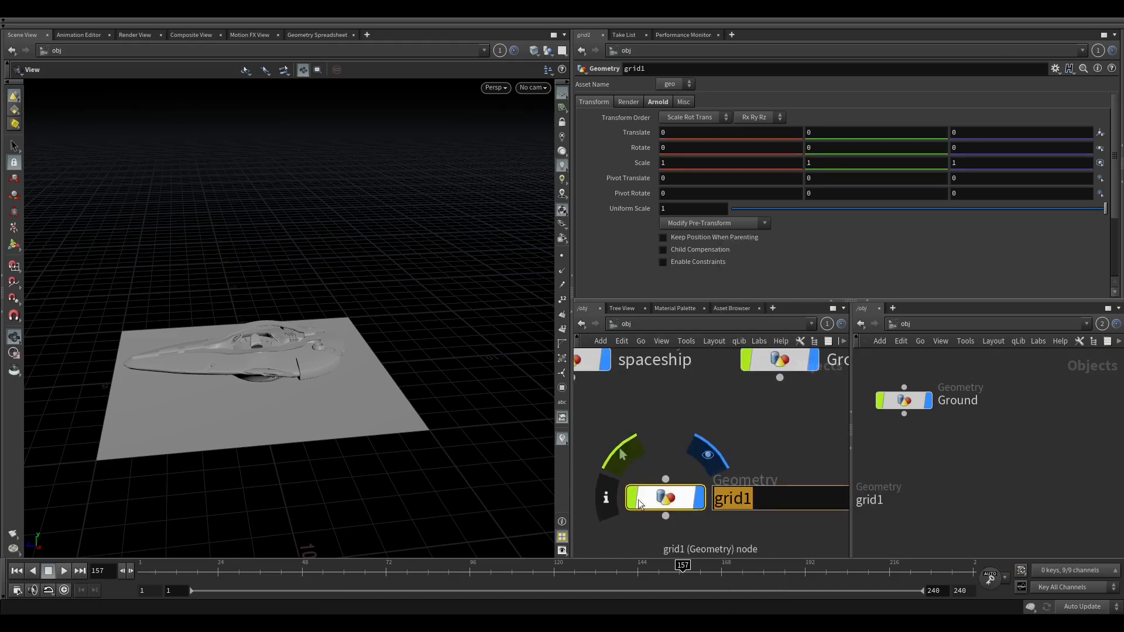
type("Dust_Sim")
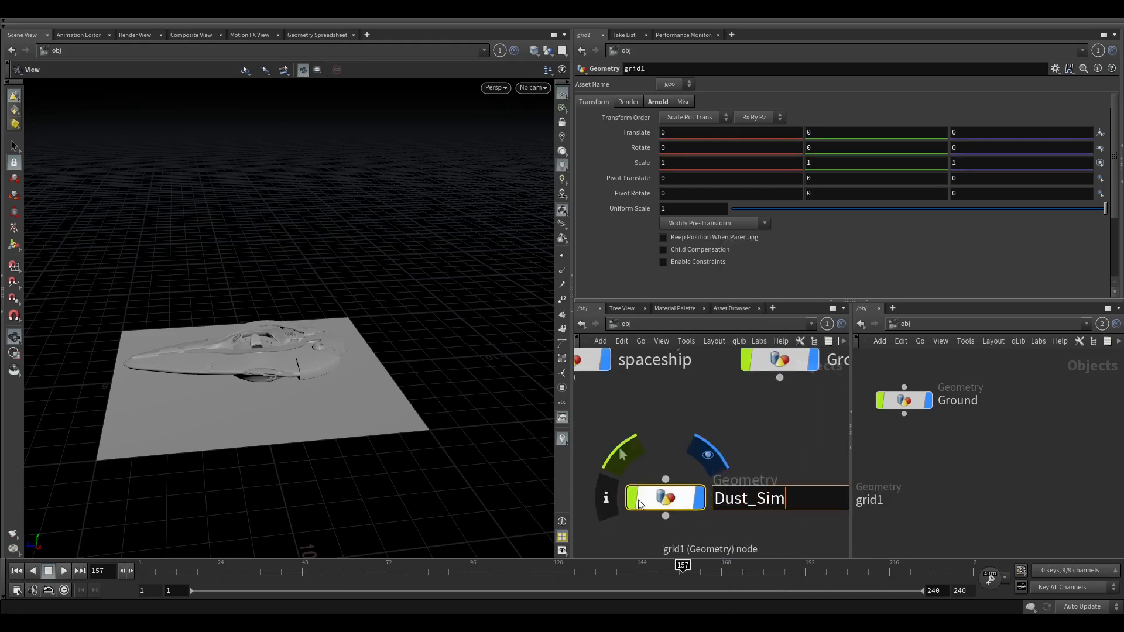
key("Return")
Inside Dust_Sim, replace the default grid node with an Object Merge node.
double_click(640, 503)
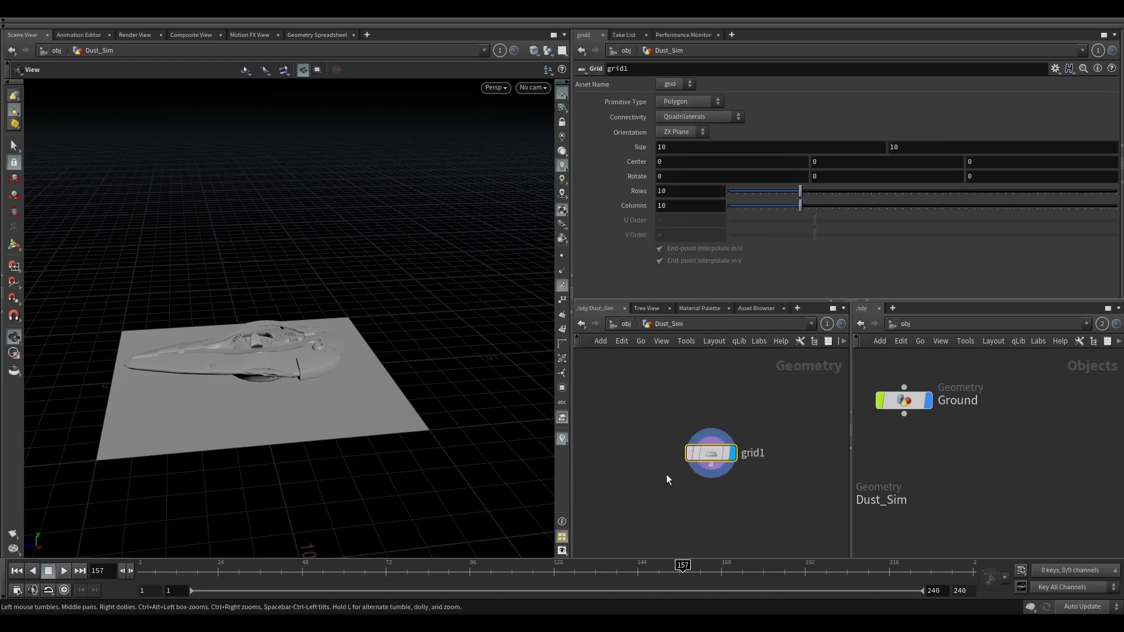
key("Delete")
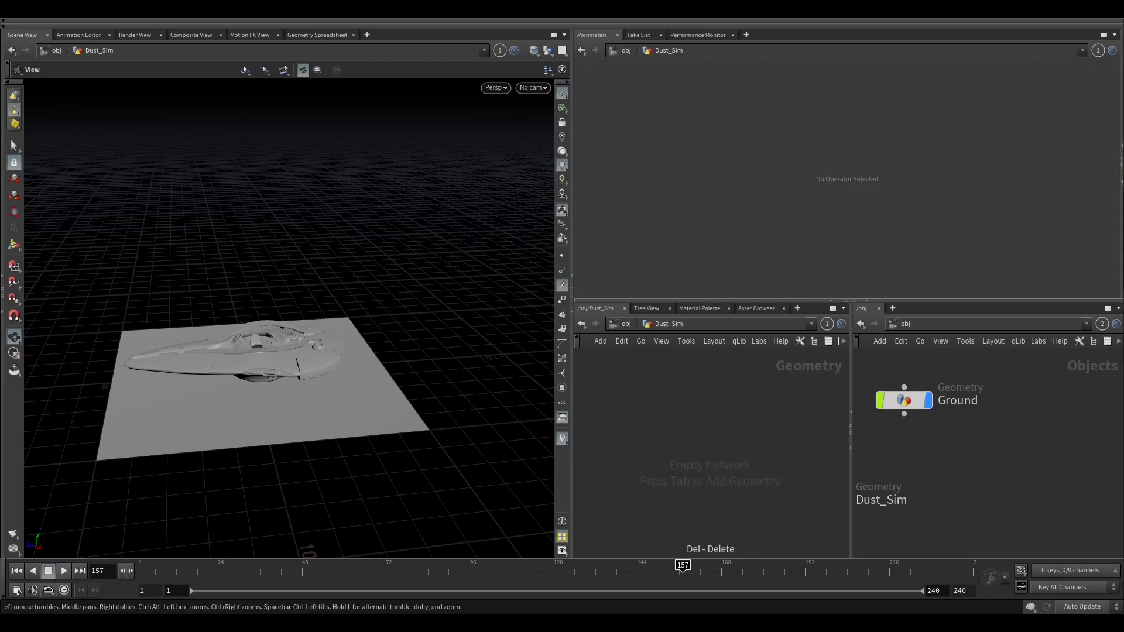
key("Tab")
type("obj mer")
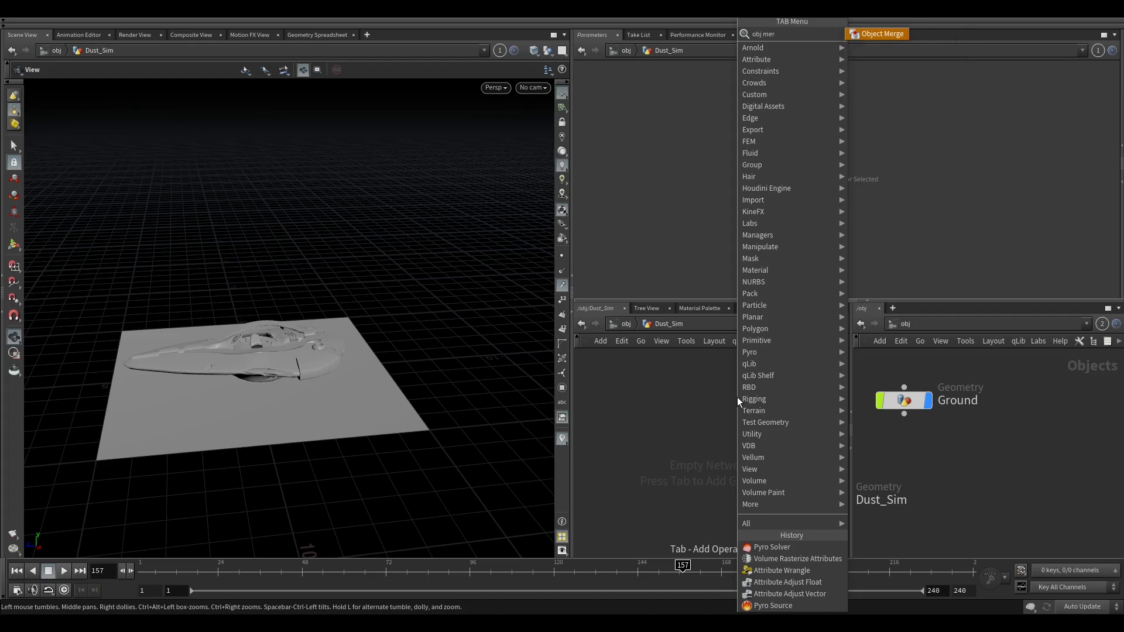
key("Return")
left_click(625, 428)
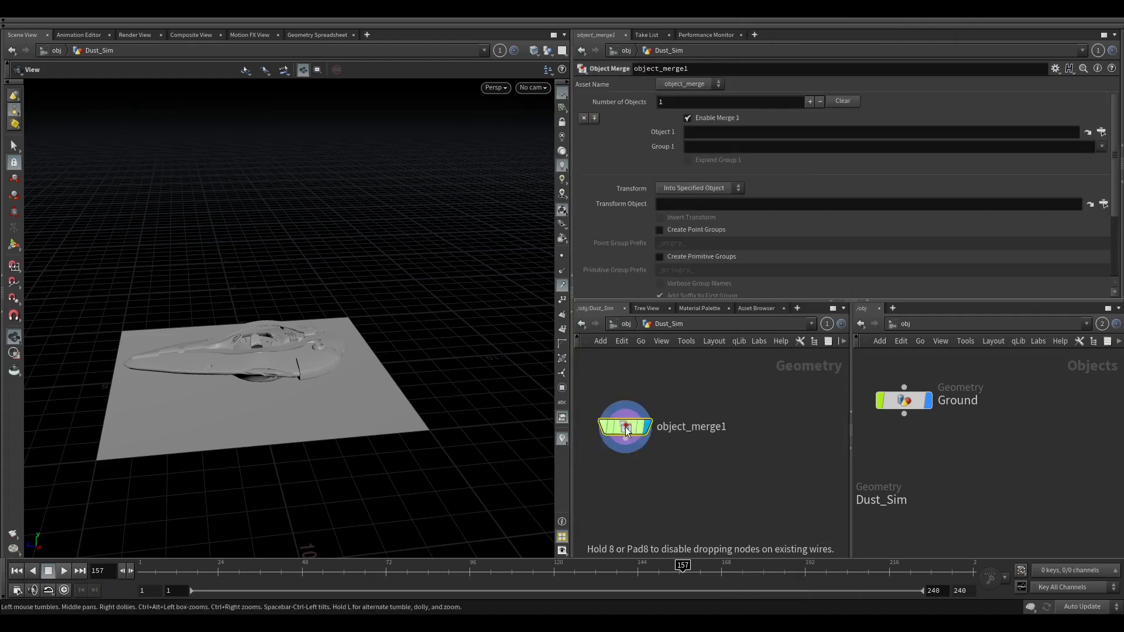
left_click_drag(625, 429, 679, 429)
Reference the spaceship's OUT_Spaceship null as Object 1 of the Object Merge and scrub to frame 83.
scroll(988, 438, "down", 2)
middle_click_drag(988, 438, 1080, 459)
scroll(1026, 480, "up", 1)
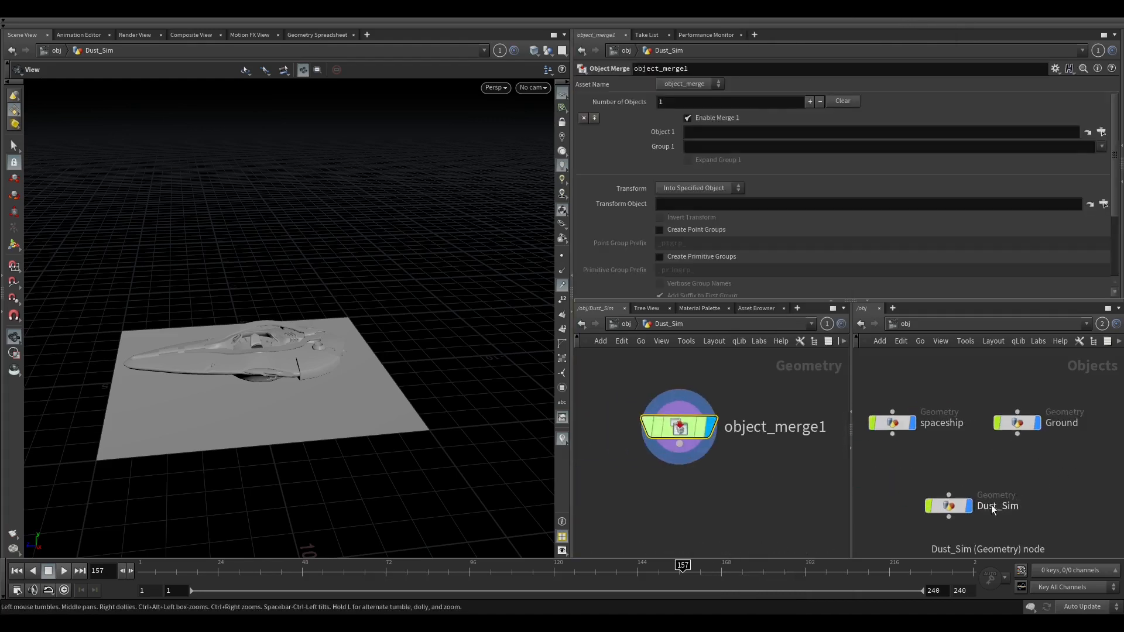
left_click(892, 422)
double_click(892, 423)
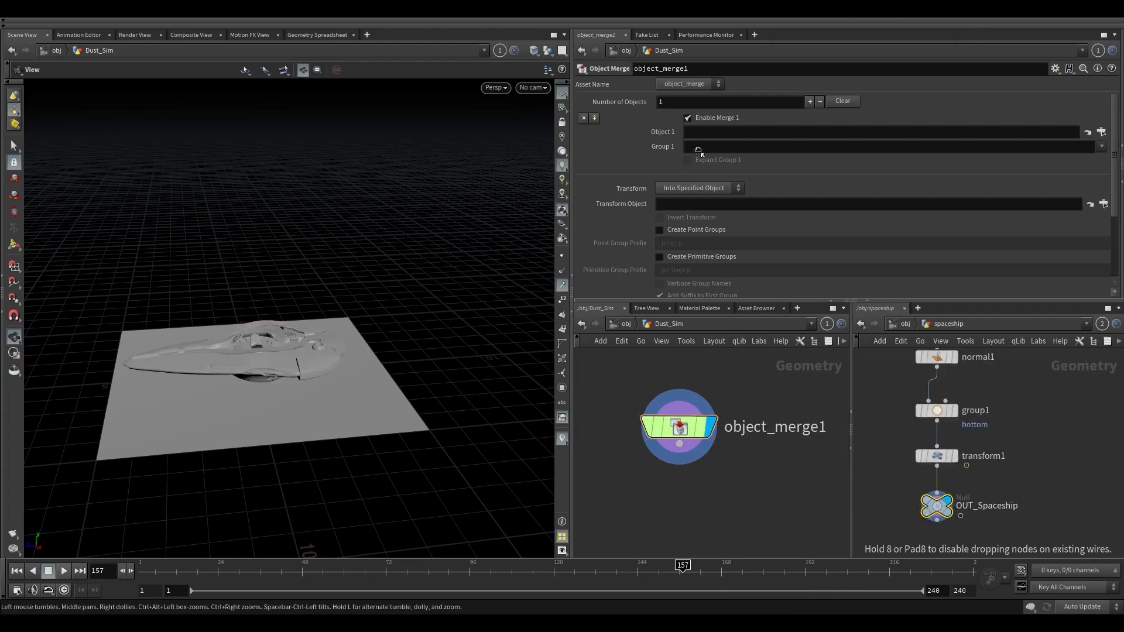
left_click_drag(701, 139, 702, 138)
scroll(740, 514, "down", 2)
middle_click_drag(740, 513, 638, 468)
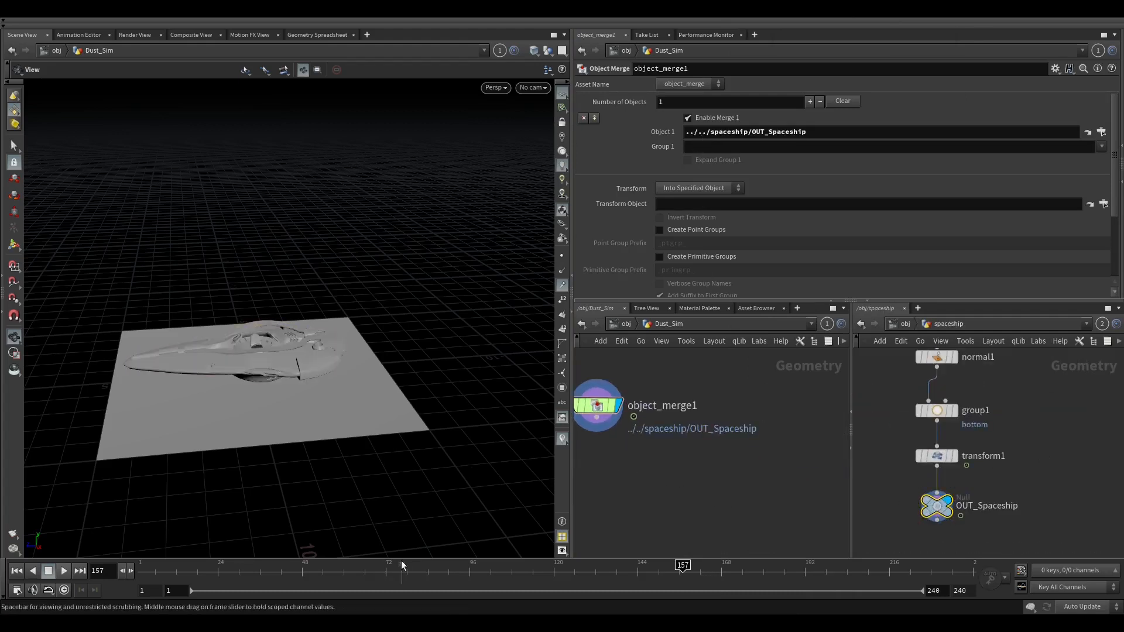
left_click_drag(205, 570, 426, 540)
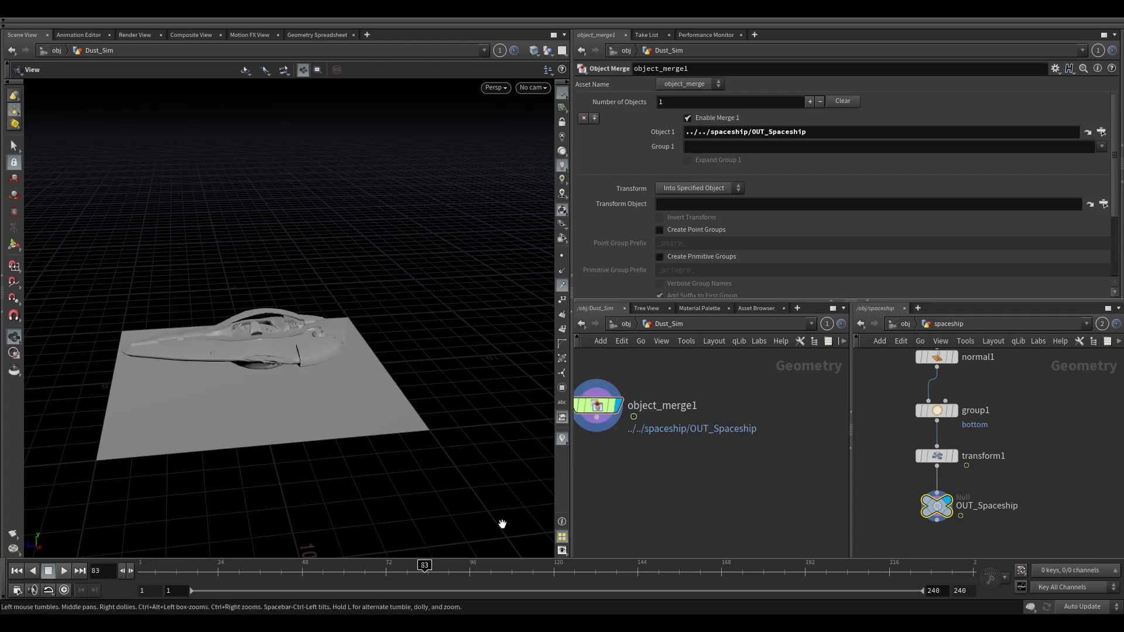
Connect a Blast node to the output of the Object Merge node.
middle_click_drag(674, 435, 735, 438)
scroll(653, 420, "up", 4)
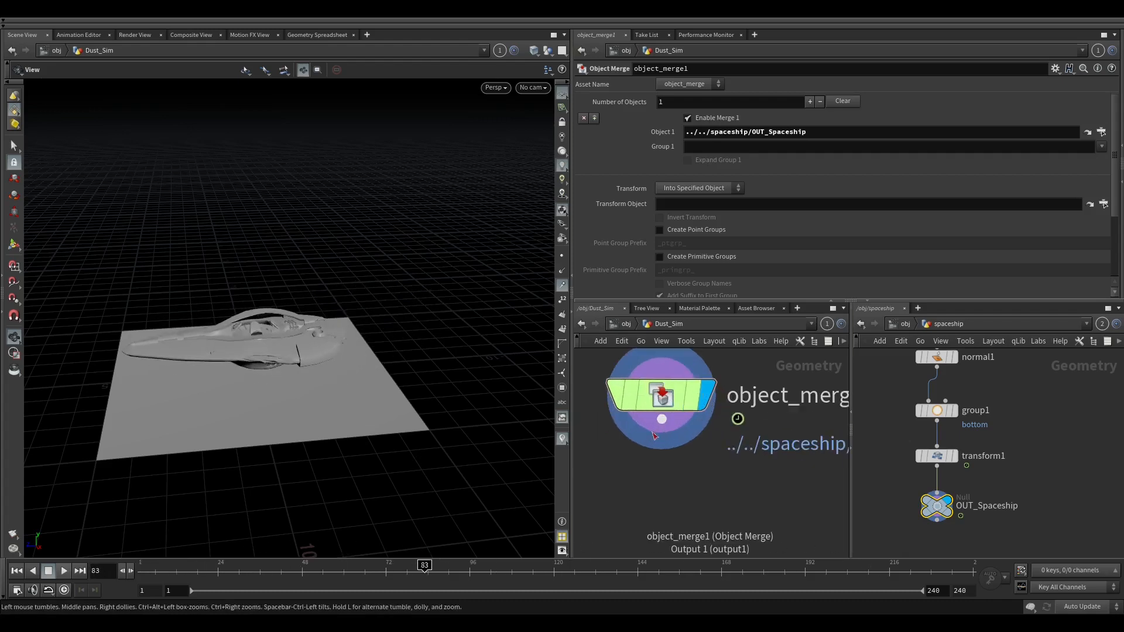
left_click(662, 419)
key("Tab")
type("blast")
key("Return")
left_click(655, 490)
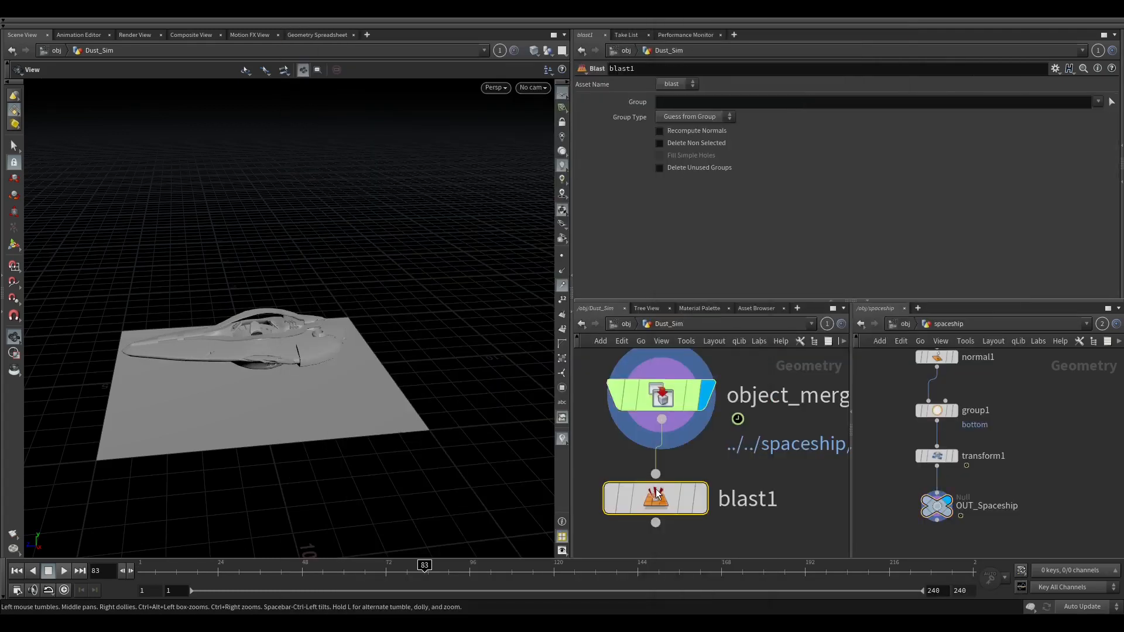
Set the Blast group to bottom and enable Delete Non Selected.
left_click(1111, 102)
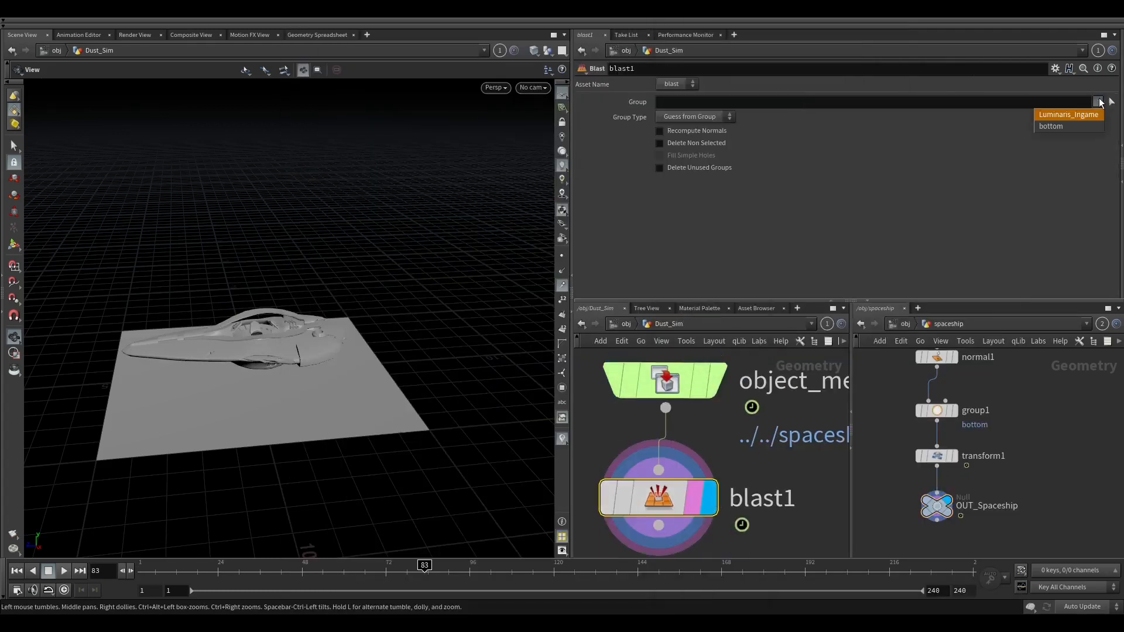
left_click(1072, 128)
left_click_drag(514, 314, 697, 185)
left_click(661, 143)
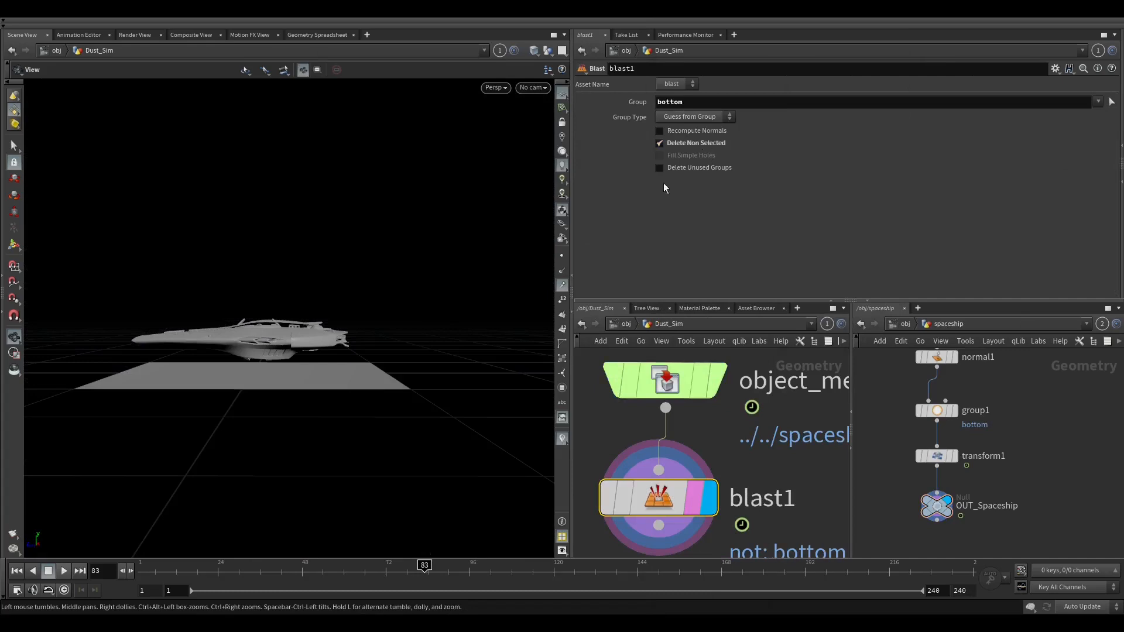
Hide other objects in the viewport, inspect the ship's isolated bottom geometry, and scrub to frame 61.
right_click_drag(340, 348, 342, 174)
left_click(533, 51)
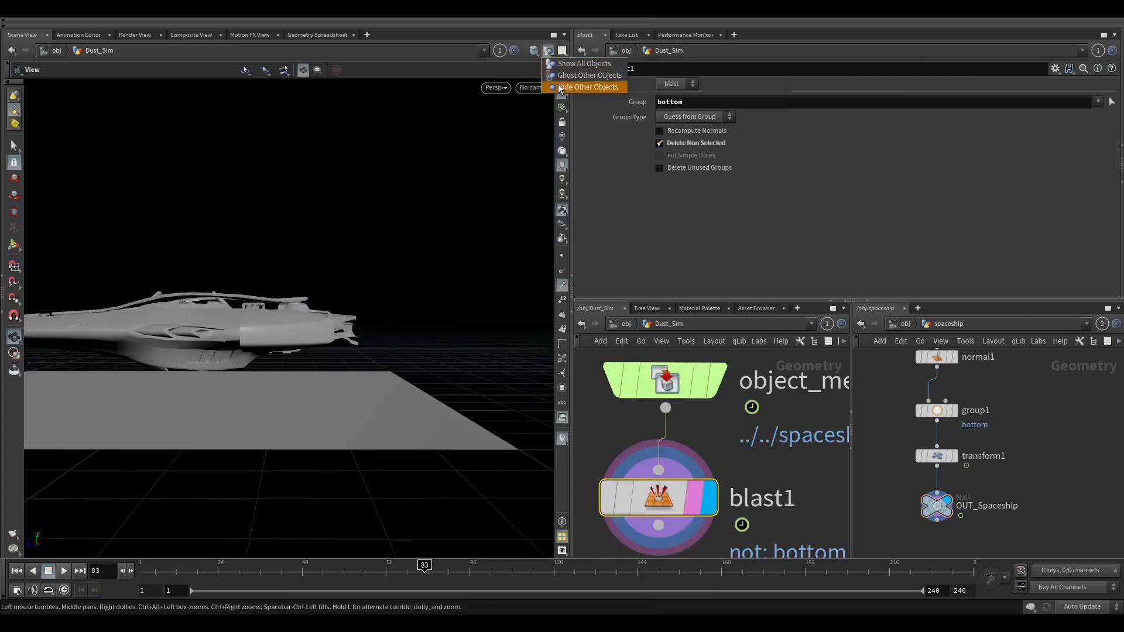
left_click(585, 88)
left_click_drag(276, 358, 319, 349)
right_click(319, 349)
left_click(202, 332)
middle_click_drag(167, 343, 316, 302)
left_click_drag(316, 303, 208, 333)
left_click_drag(424, 566, 347, 527)
Connect a Scatter node to the output of the Blast node and scrub to frame 91.
scroll(753, 438, "down", 3)
middle_click_drag(753, 437, 766, 322)
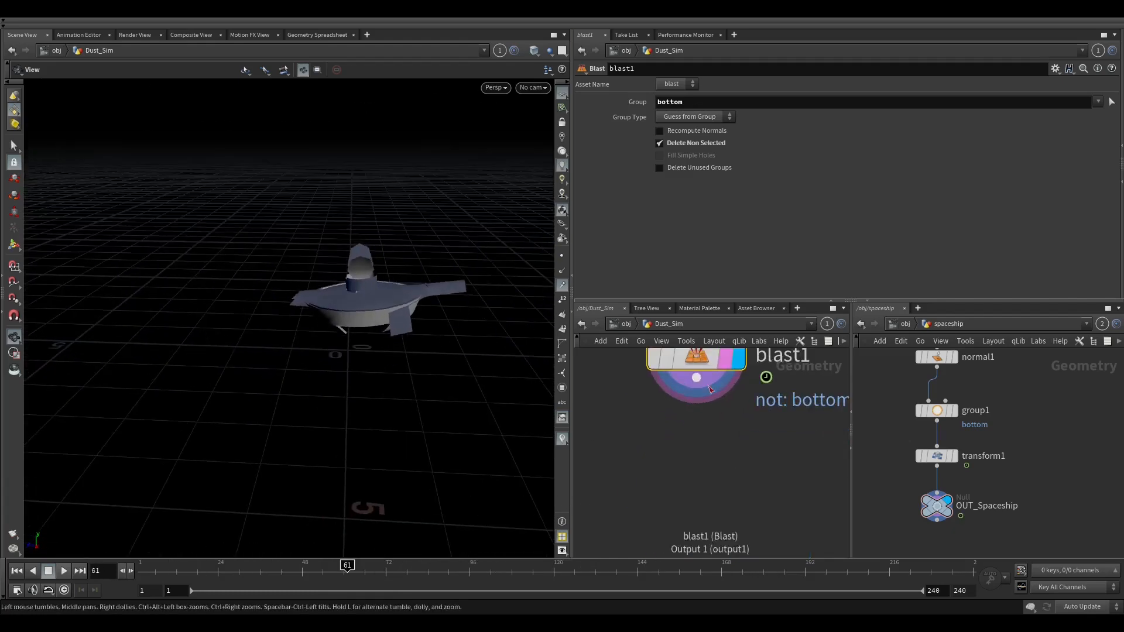
key("Tab")
type("sca")
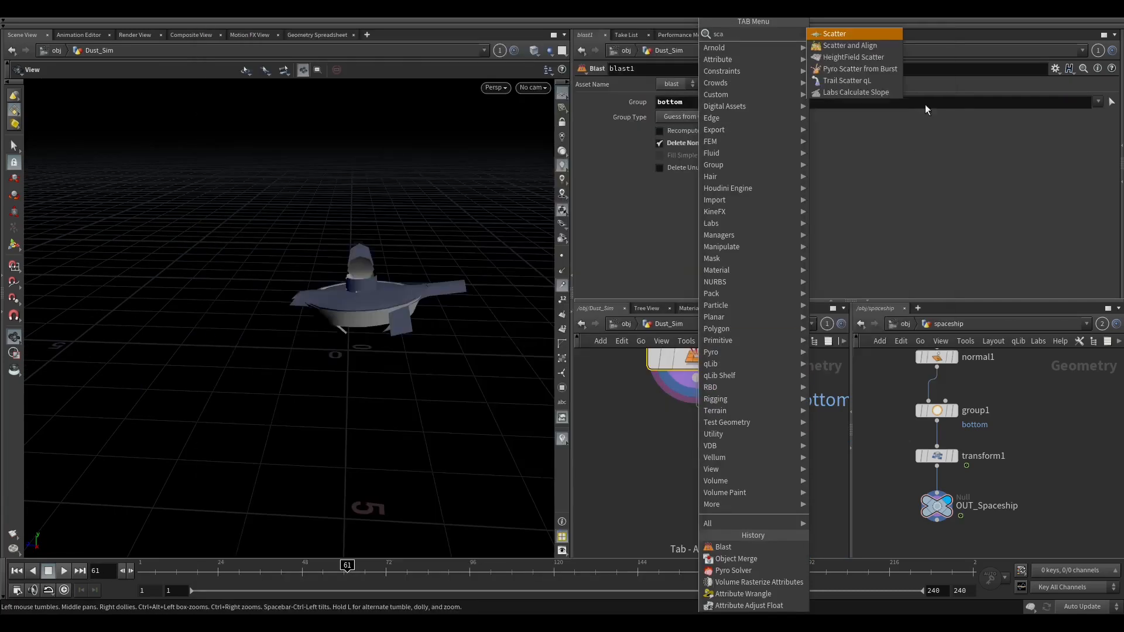
left_click(855, 35)
left_click(742, 458)
left_click_drag(143, 573, 451, 571)
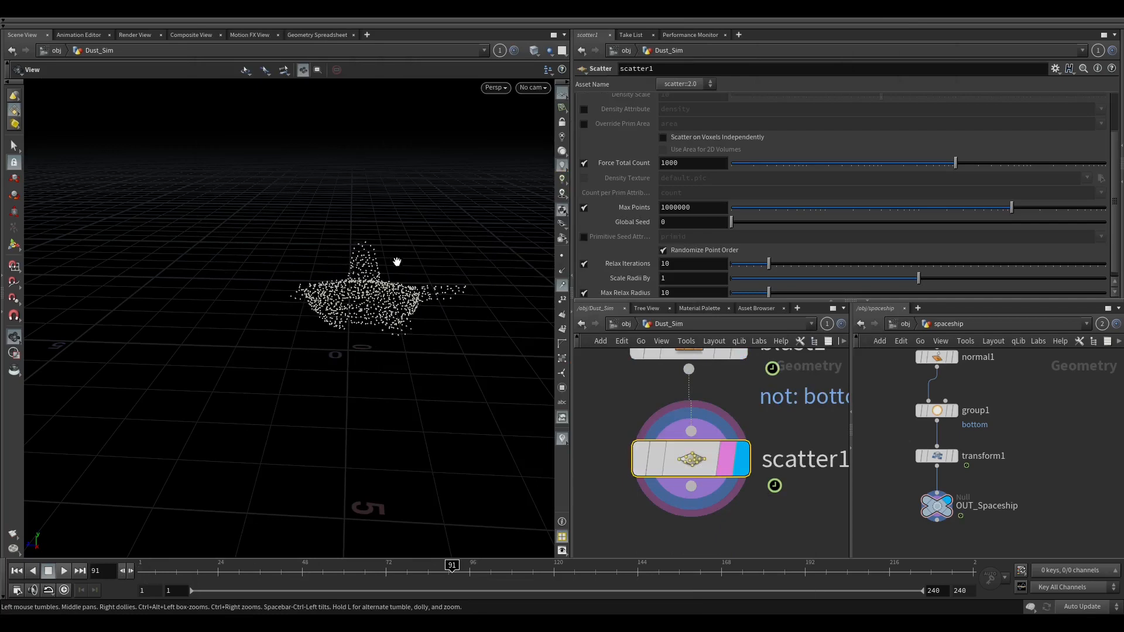
Set the Scatter node's Global Seed to $F and scrub to frame 165 to check the changing points.
scroll(395, 262, "down", 2)
scroll(624, 266, "down", 1)
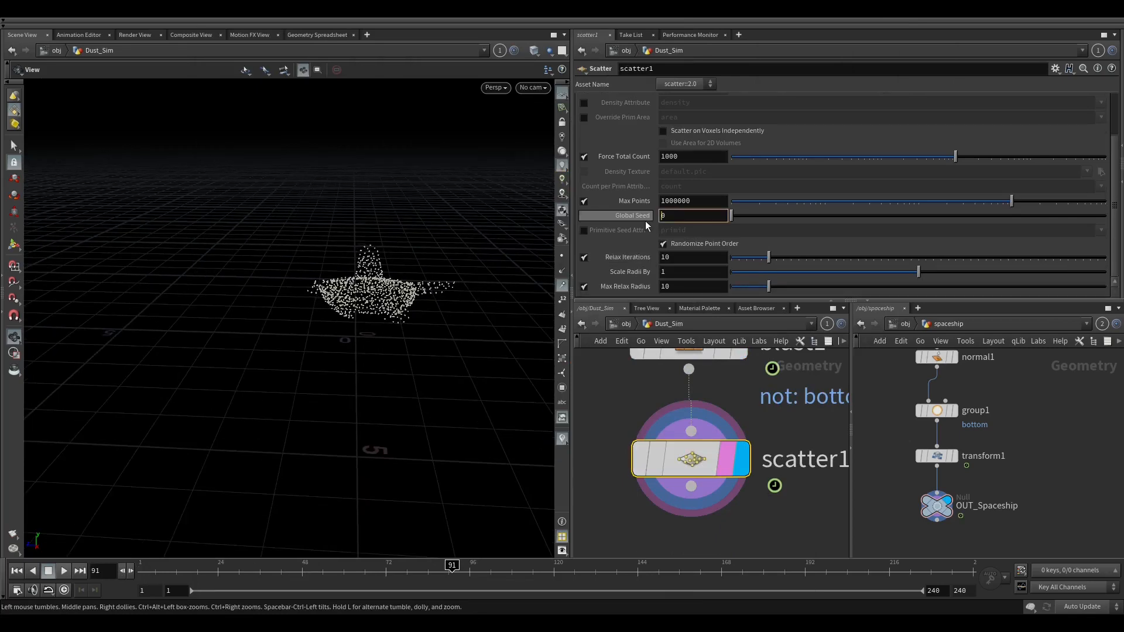
type("$F")
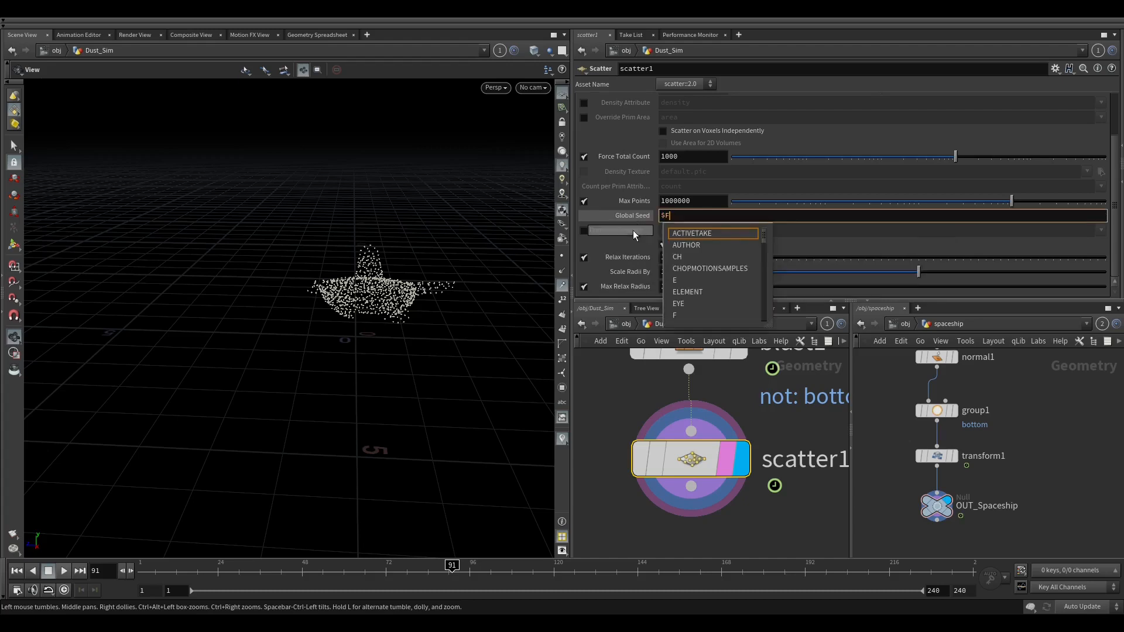
key("Return")
left_click_drag(416, 565, 711, 506)
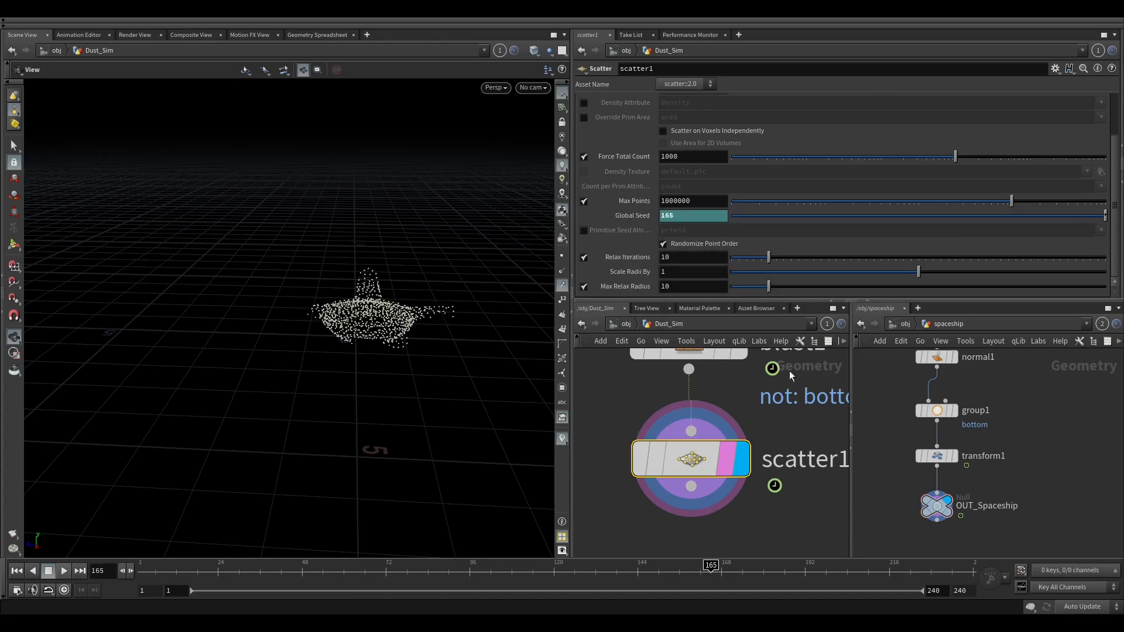
Duplicate the Object Merge node and reference grid1 from the Ground object as its Object 1.
scroll(748, 452, "down", 5)
left_click_drag(664, 384, 805, 442, "alt")
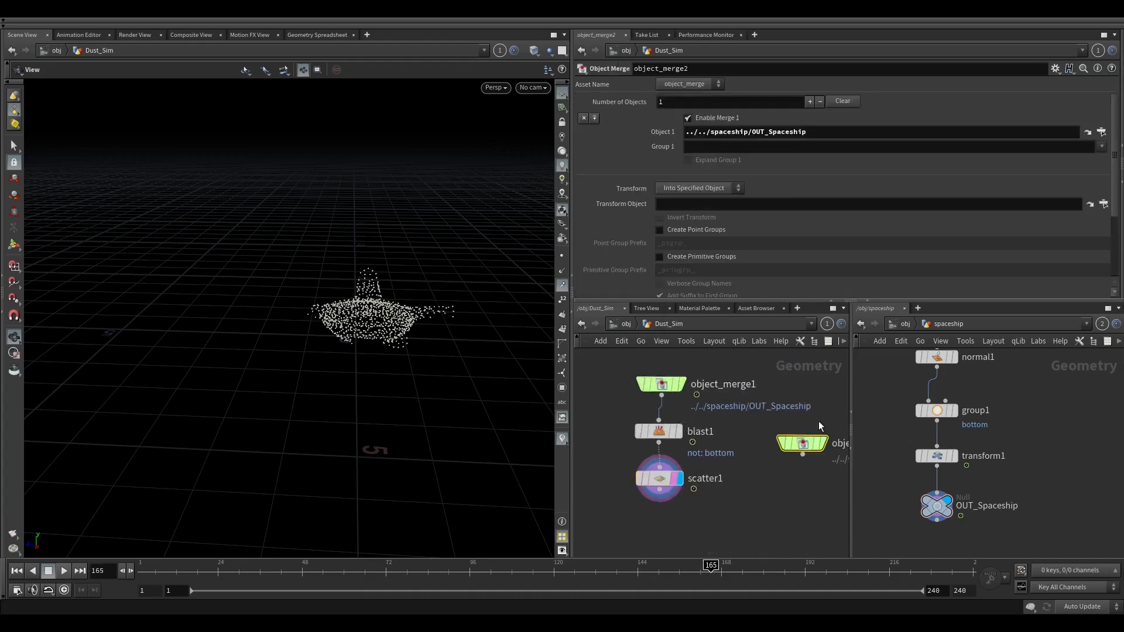
left_click(905, 324)
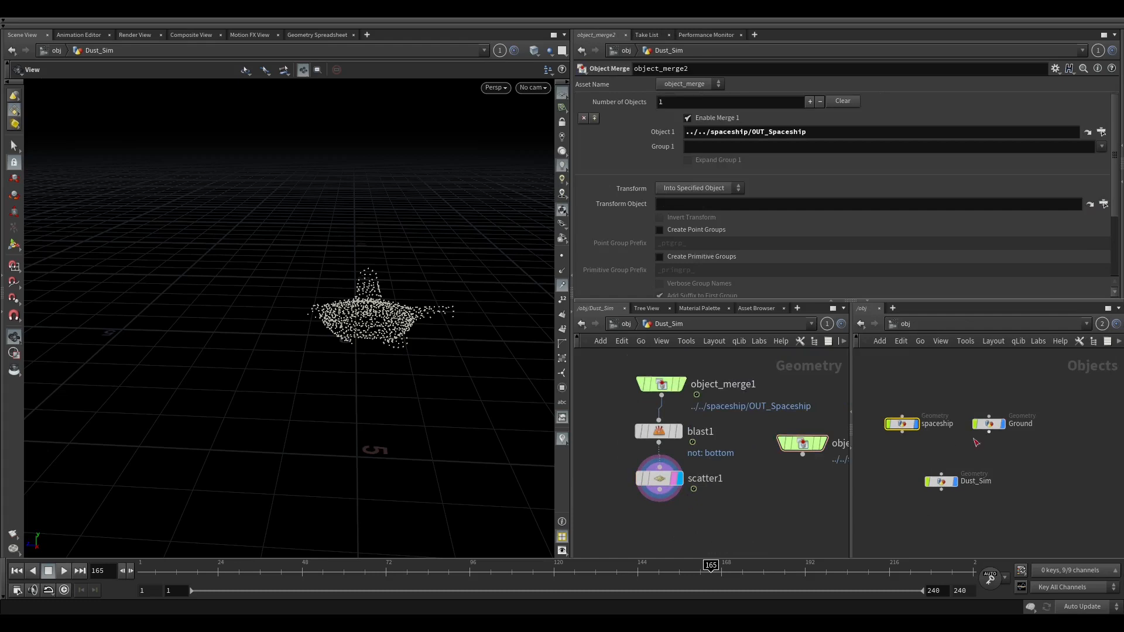
double_click(990, 423)
middle_click_drag(803, 467, 752, 462)
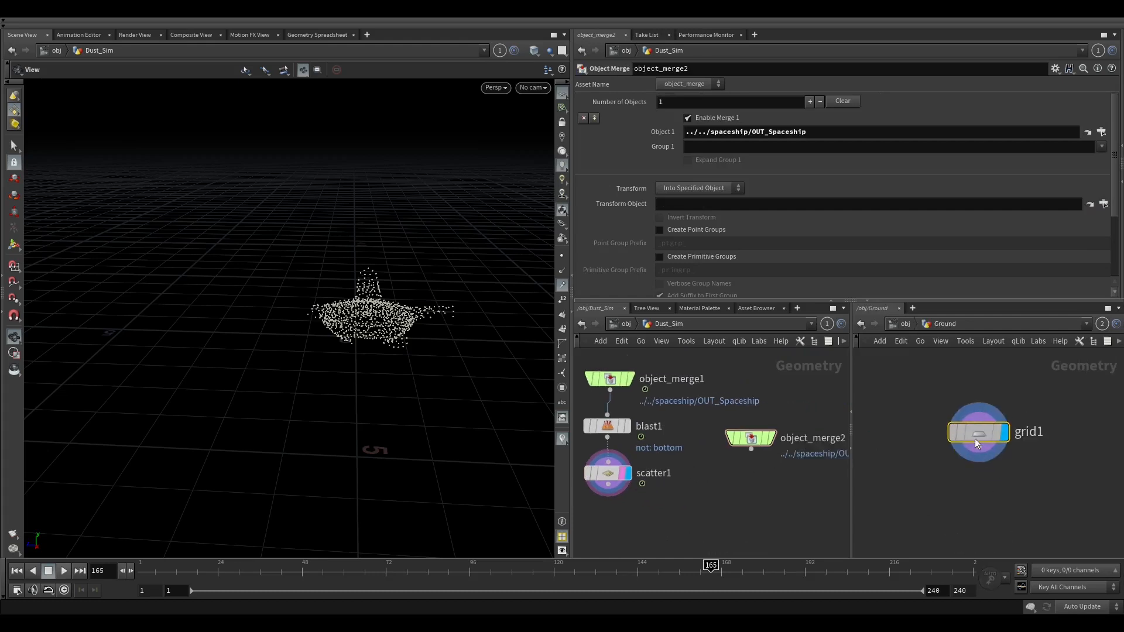
left_click_drag(782, 154, 778, 141)
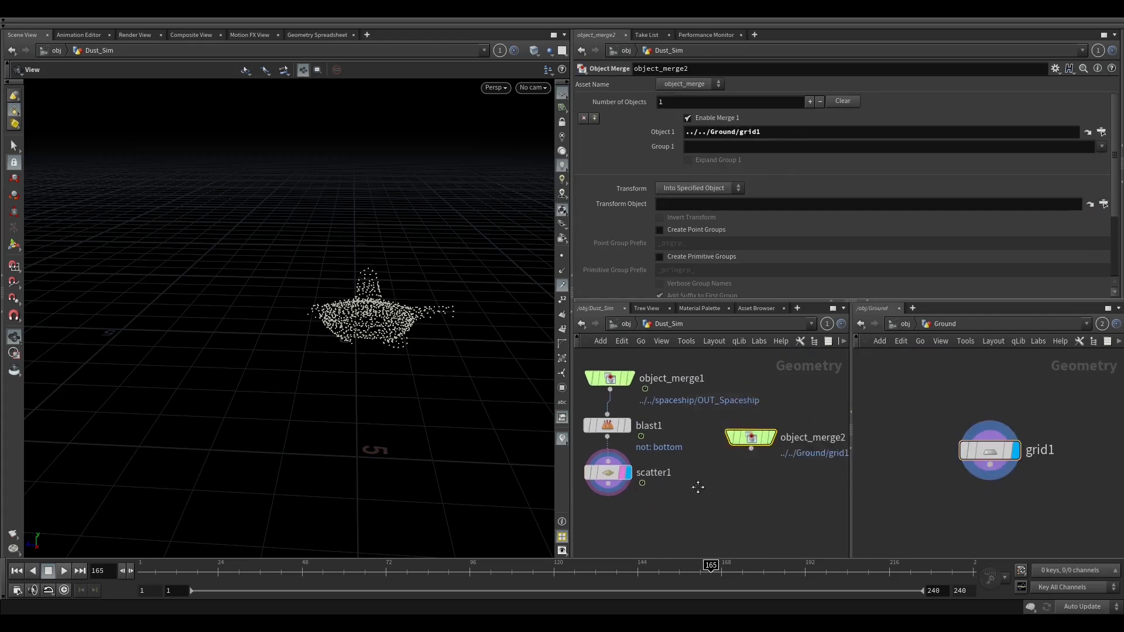
Add an Attribute Wrangle with scatter1 in its first input and object_merge2 in its second, and display it.
middle_click_drag(694, 510, 712, 452)
key("Tab")
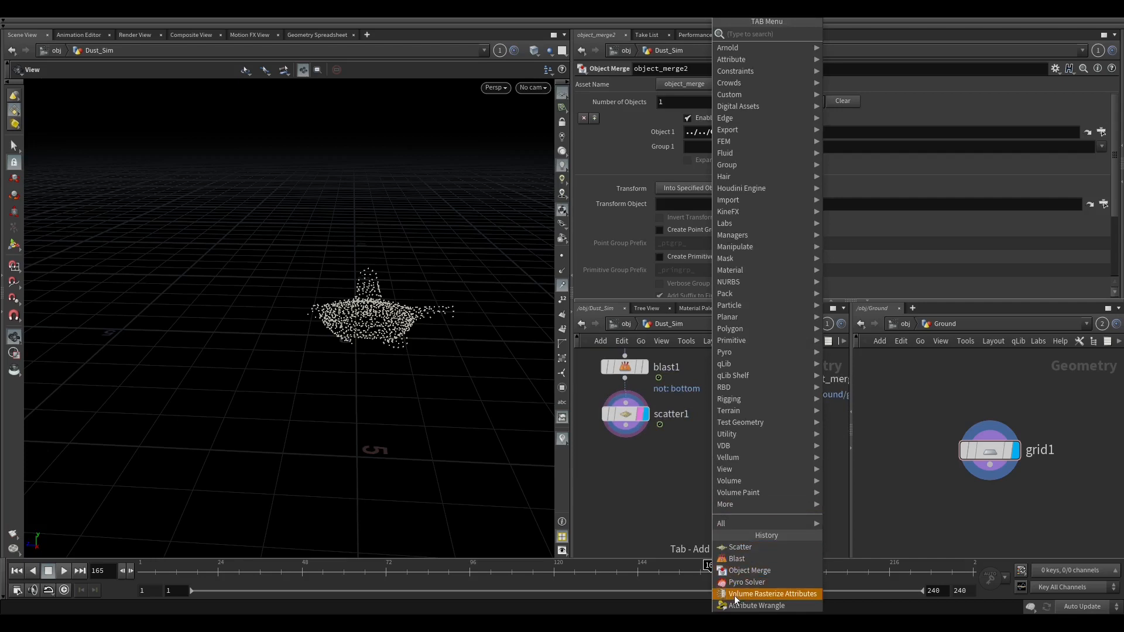
type("at w")
key("Return")
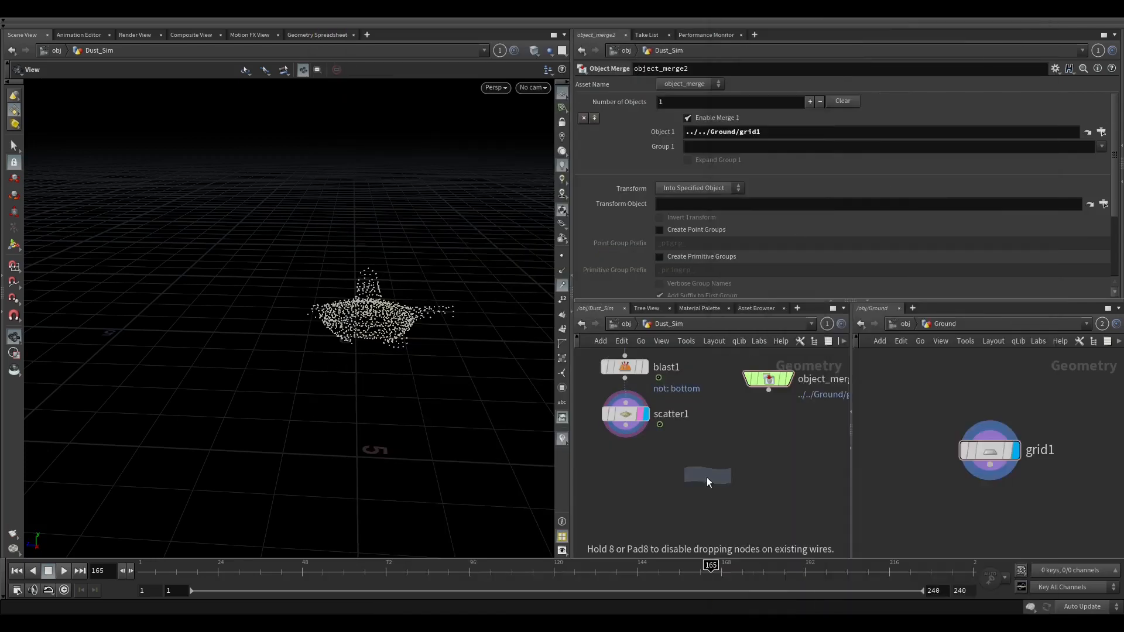
left_click(706, 494)
left_click_drag(626, 430, 690, 483)
left_click_drag(769, 389, 700, 483)
left_click(724, 498)
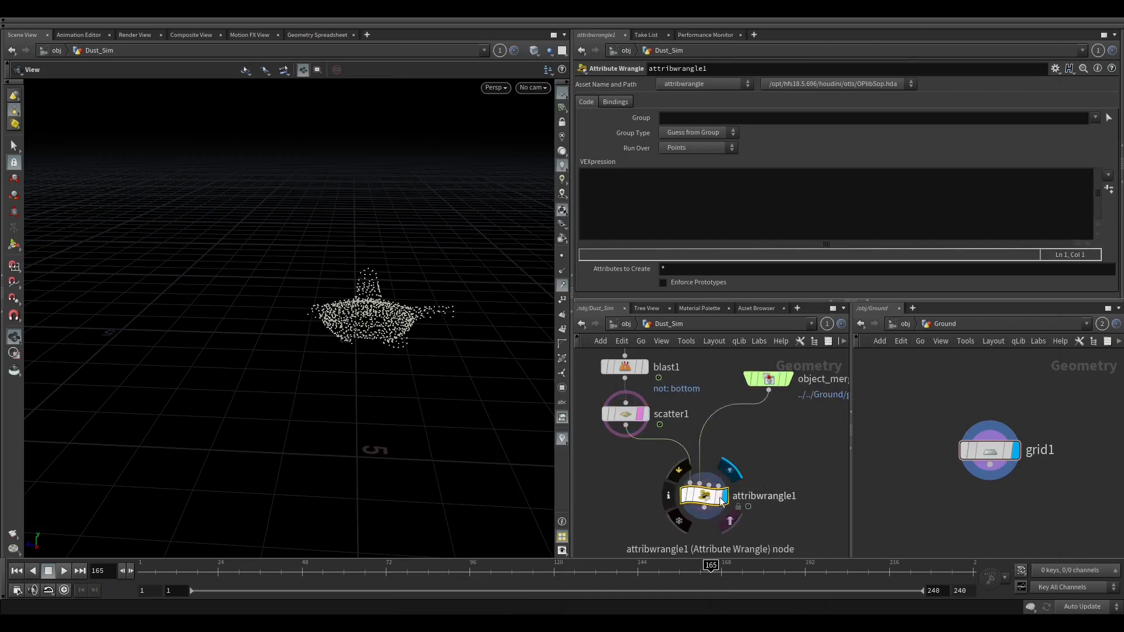
middle_click_drag(823, 454, 785, 435)
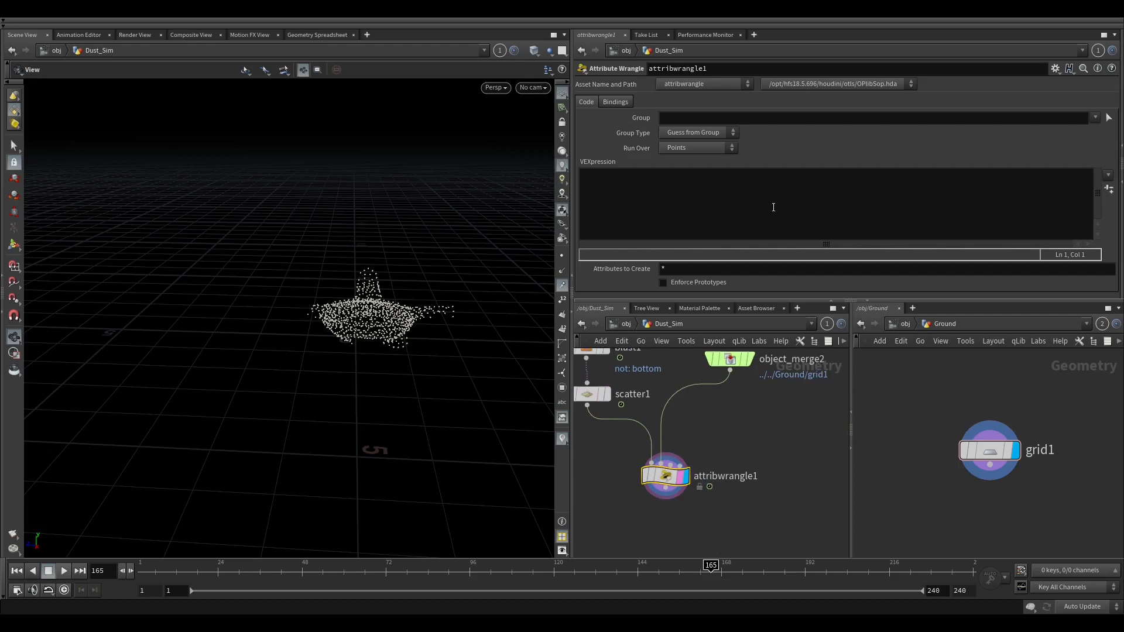
Scrub to frame 62 and enter "vector newpos, uvw;" in the Attribute Wrangle's VEXpression.
mouse_move(394, 334)
left_mouse_down()
mouse_move(394, 291)
mouse_move(393, 313)
left_mouse_up()
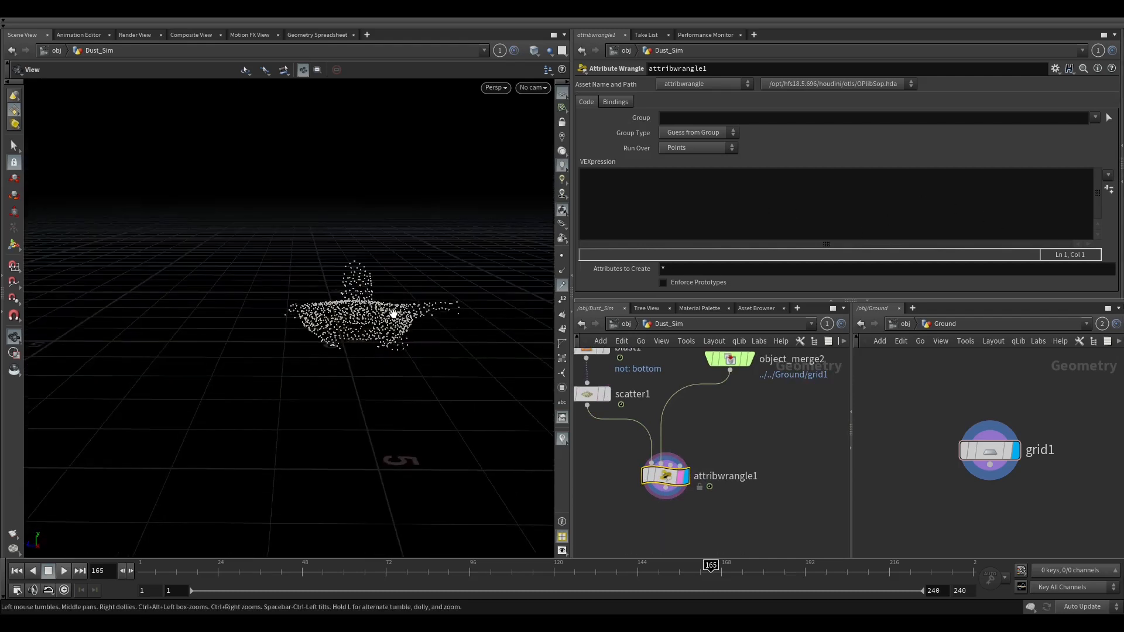
left_click_drag(403, 570, 351, 569)
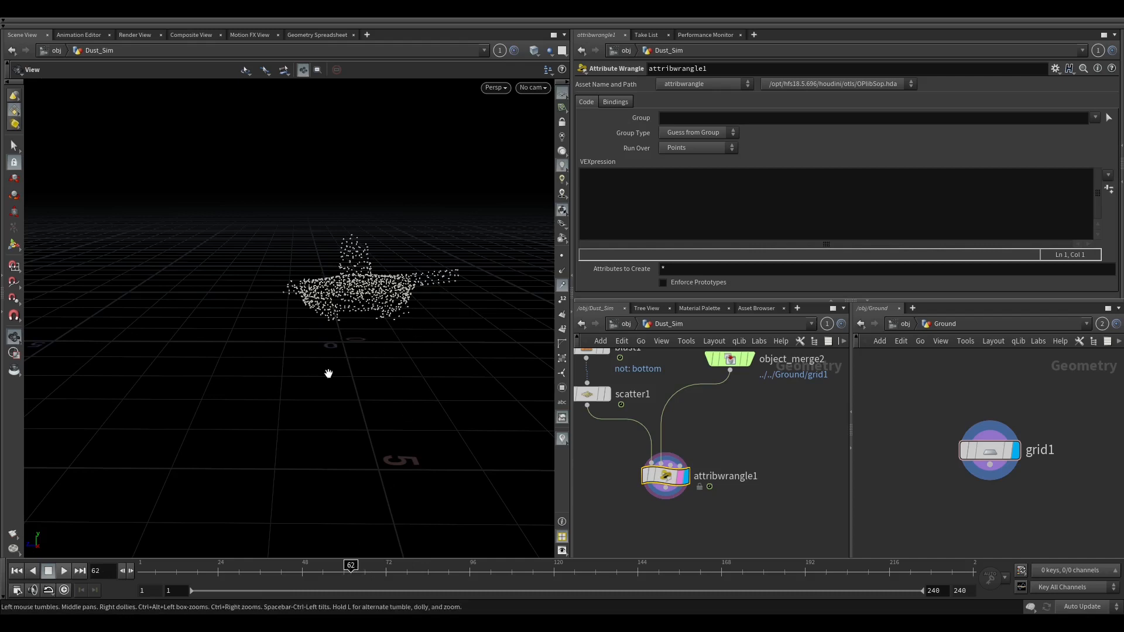
left_click(729, 359)
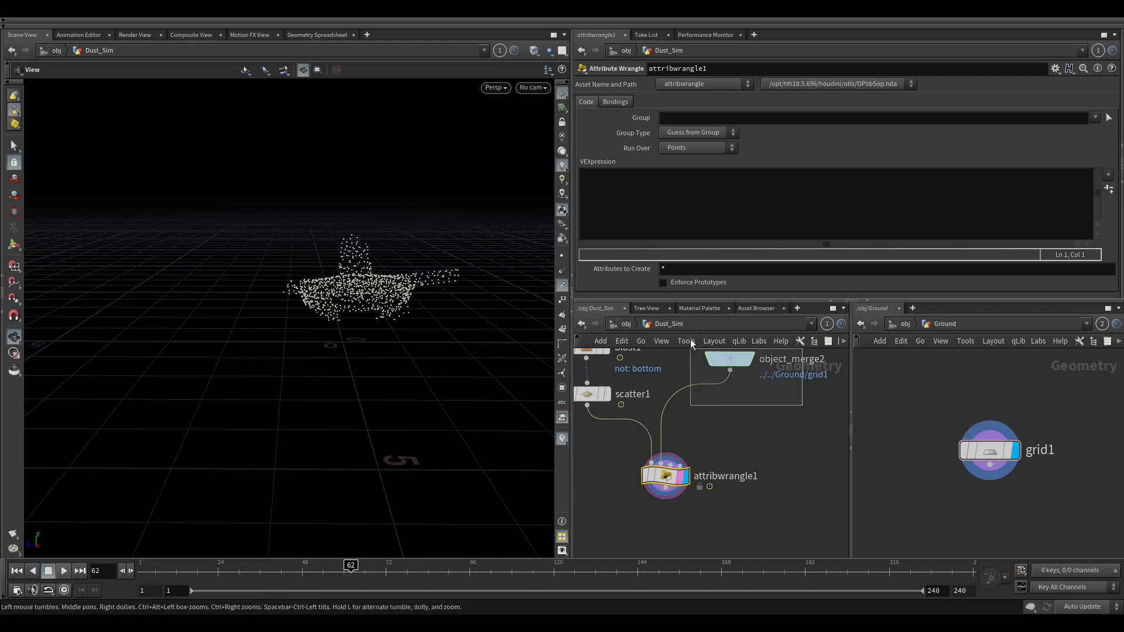
left_click(665, 475)
left_click(696, 186)
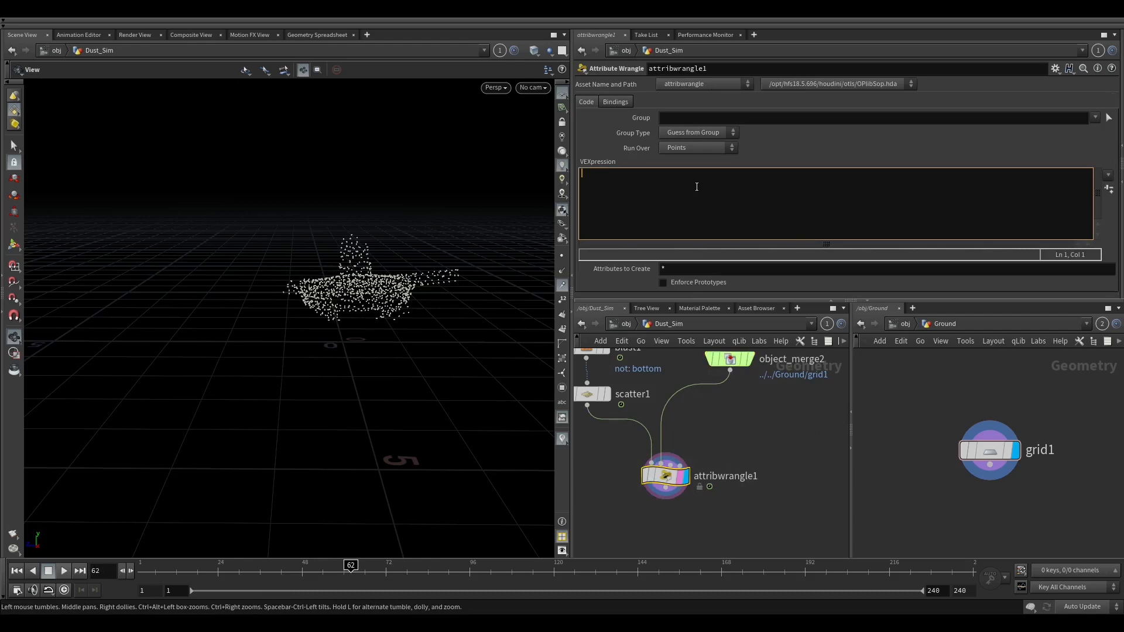
type("vector newpos, uvw;")
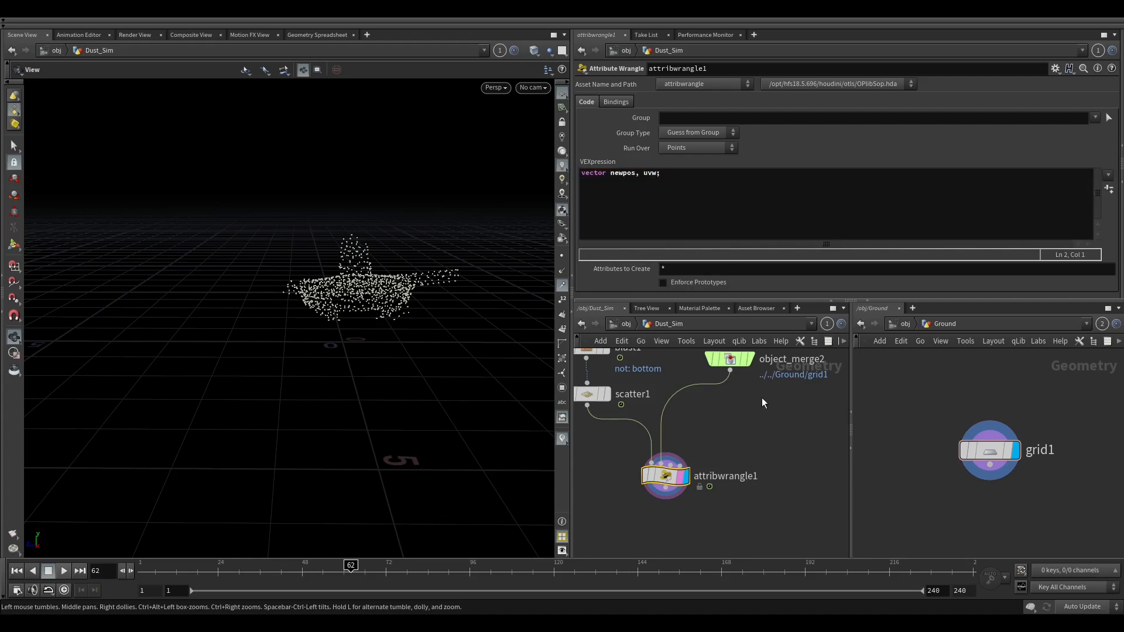
Display scatter1 and turn on point normals in the viewport to examine their directions.
left_click(606, 394)
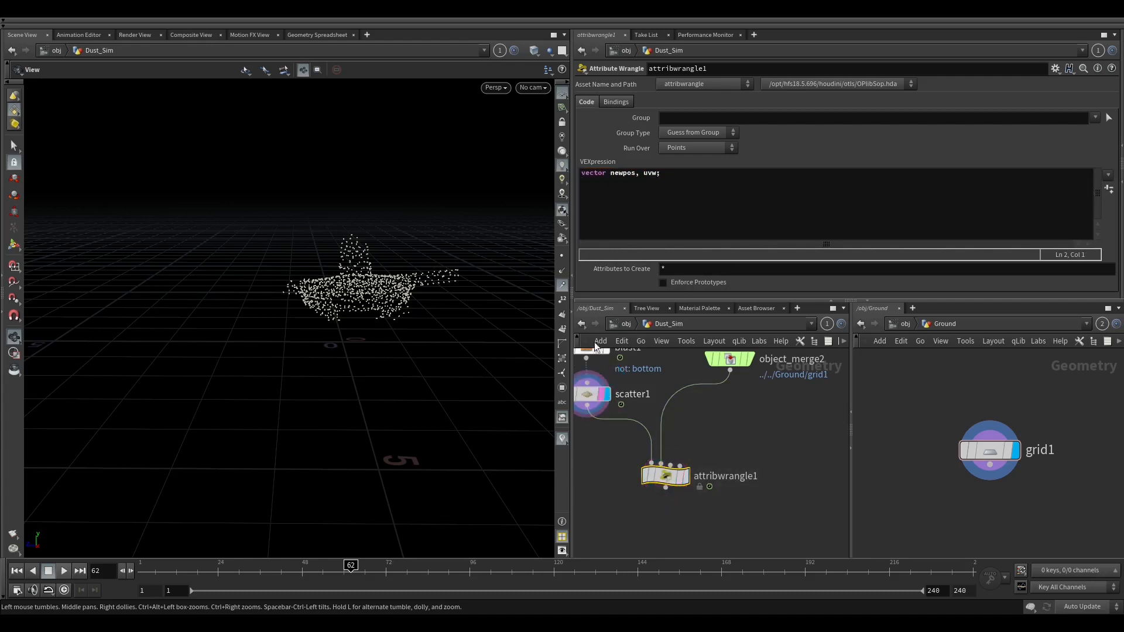
left_click(562, 271)
right_click_drag(395, 346, 433, 121)
middle_click_drag(388, 207, 386, 215)
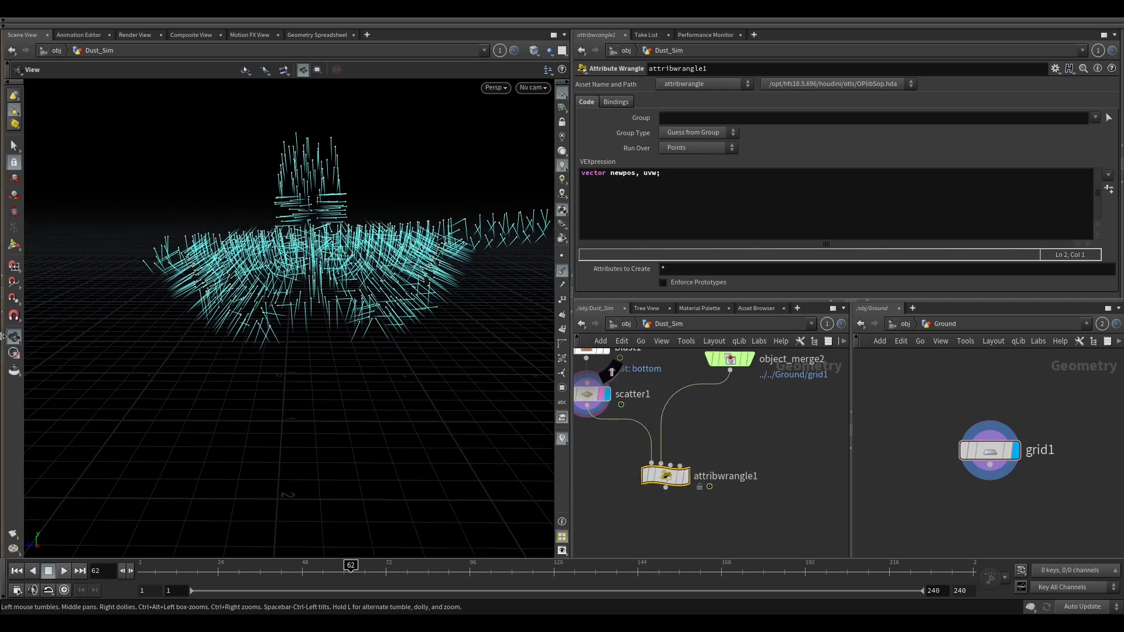
left_click_drag(351, 289, 484, 279)
left_click_drag(397, 305, 255, 293)
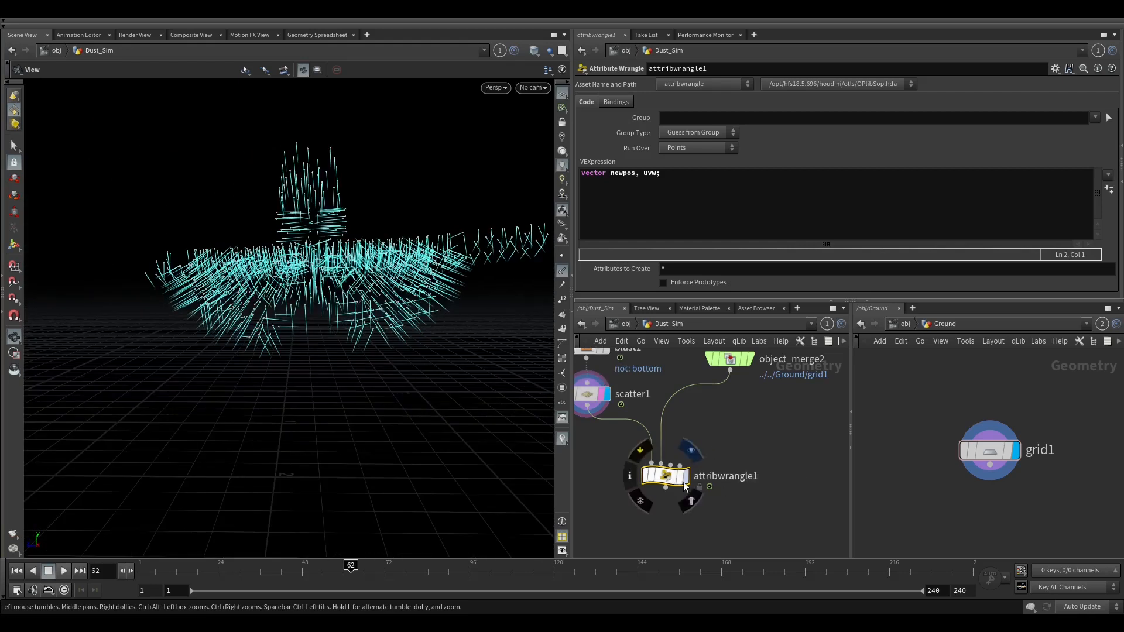
left_click(705, 200)
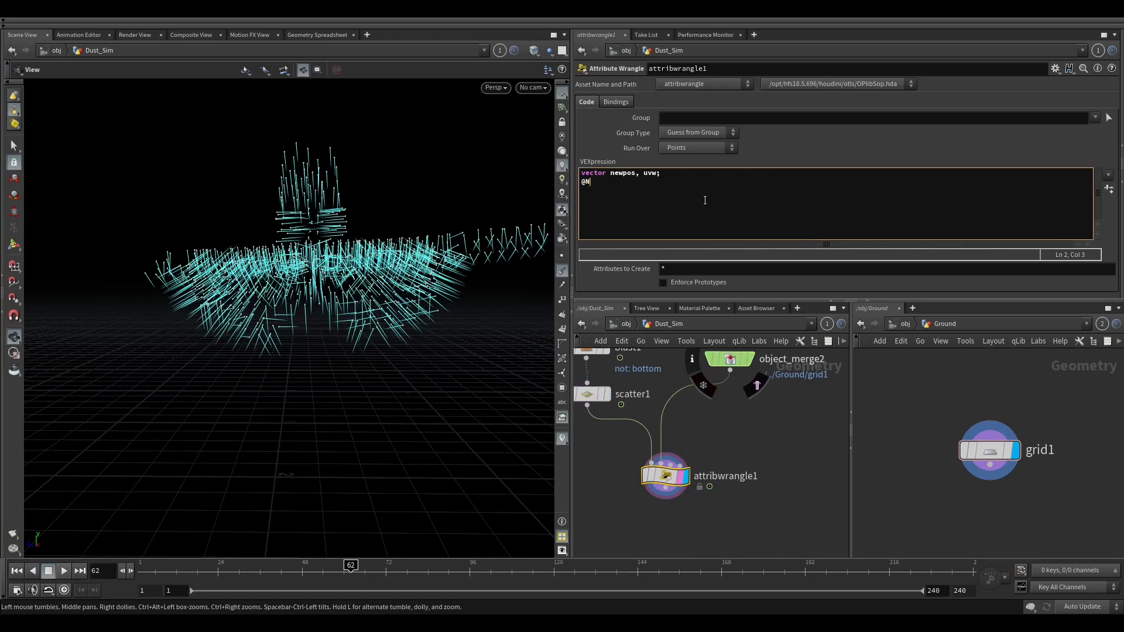
type("=")
key("BackSpace")
key("BackSpace")
type("+= fit01(")
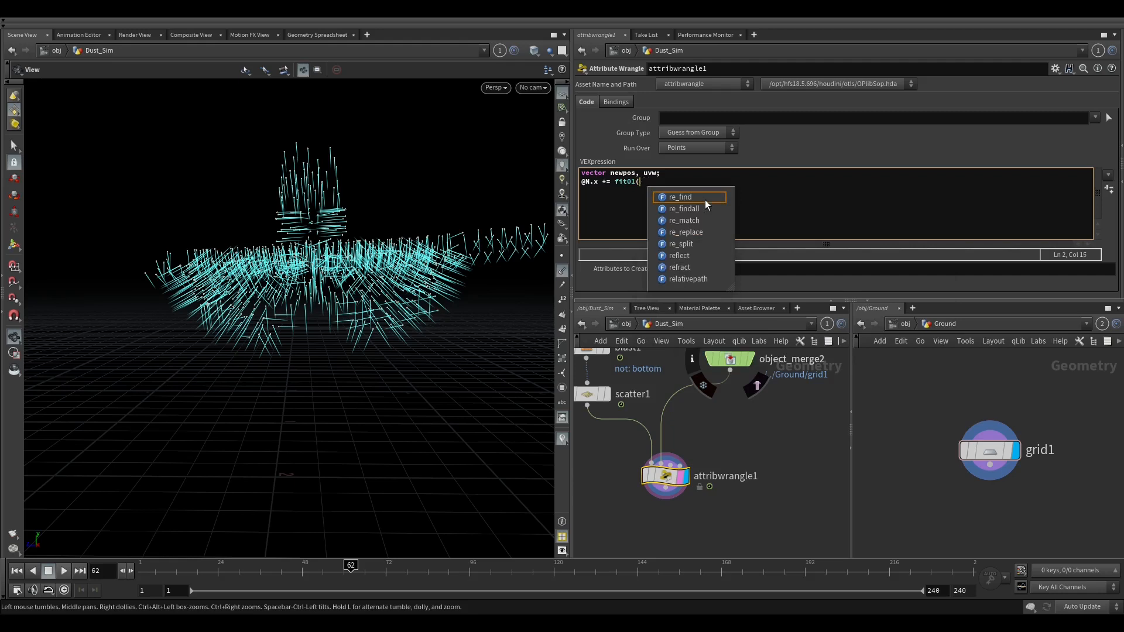
type("rand(")
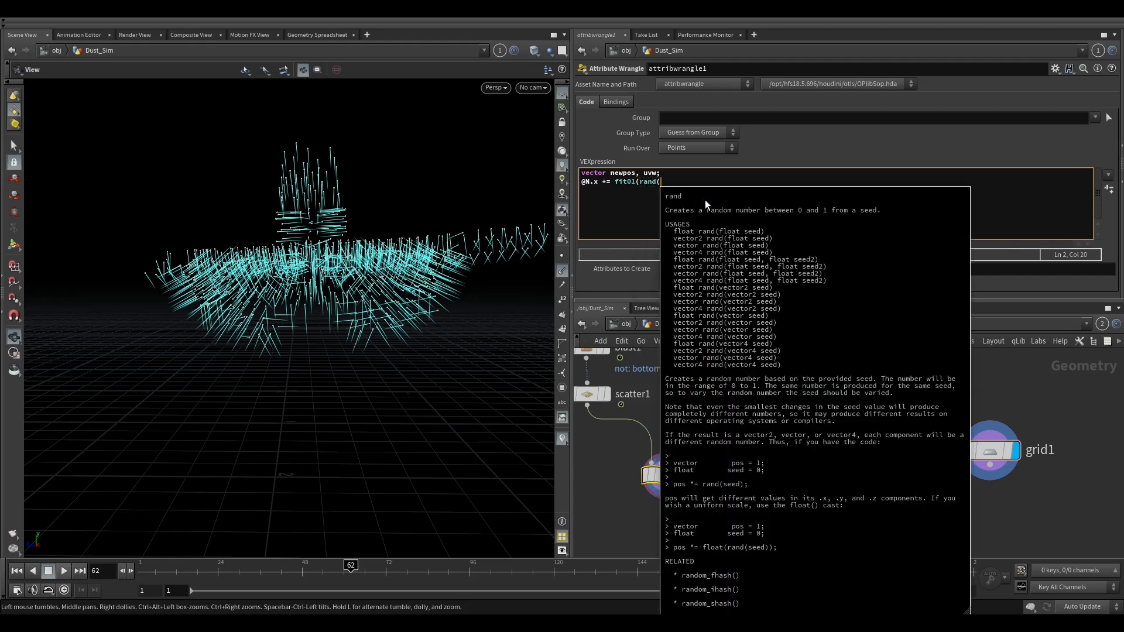
type("@ptnum")
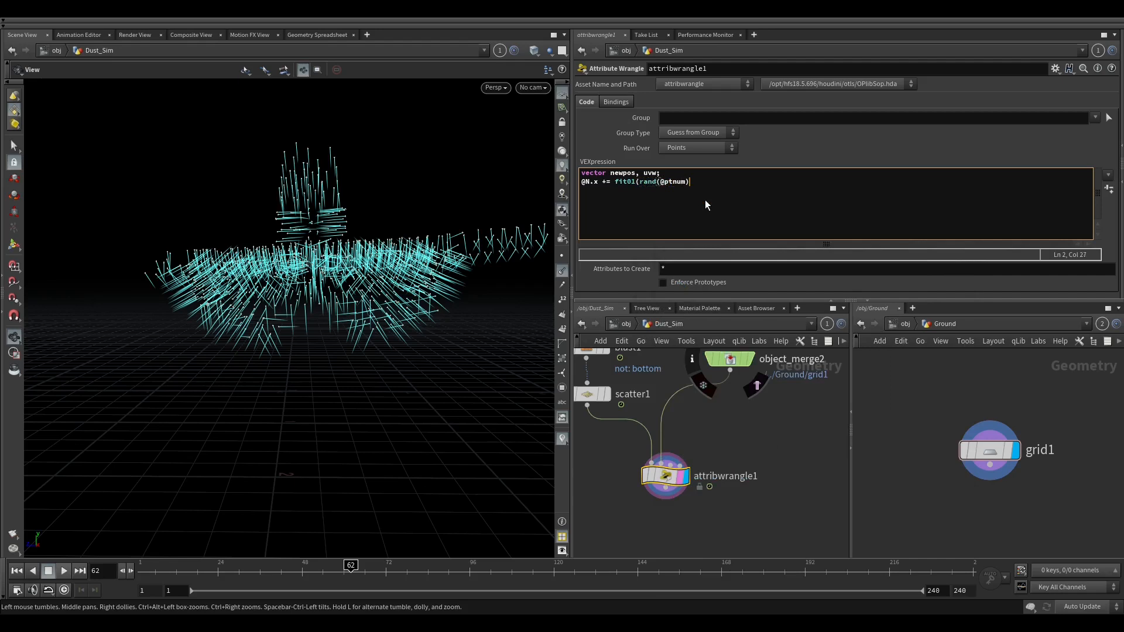
Complete the @N.x line with the output range -chf("spreadx") to chf("spreadx") and end the statement.
type("), -chf(spreadx\"")
type("\"")
key("Right")
key("Right")
key("Right")
key("Right")
key("Right")
key("Right")
key("Right")
type("),")
type("chf(")
type("spread")
key("BackSpace")
key("BackSpace")
key("BackSpace")
key("BackSpace")
key("BackSpace")
key("BackSpace")
type("\"spreadx\"));")
key("Return")
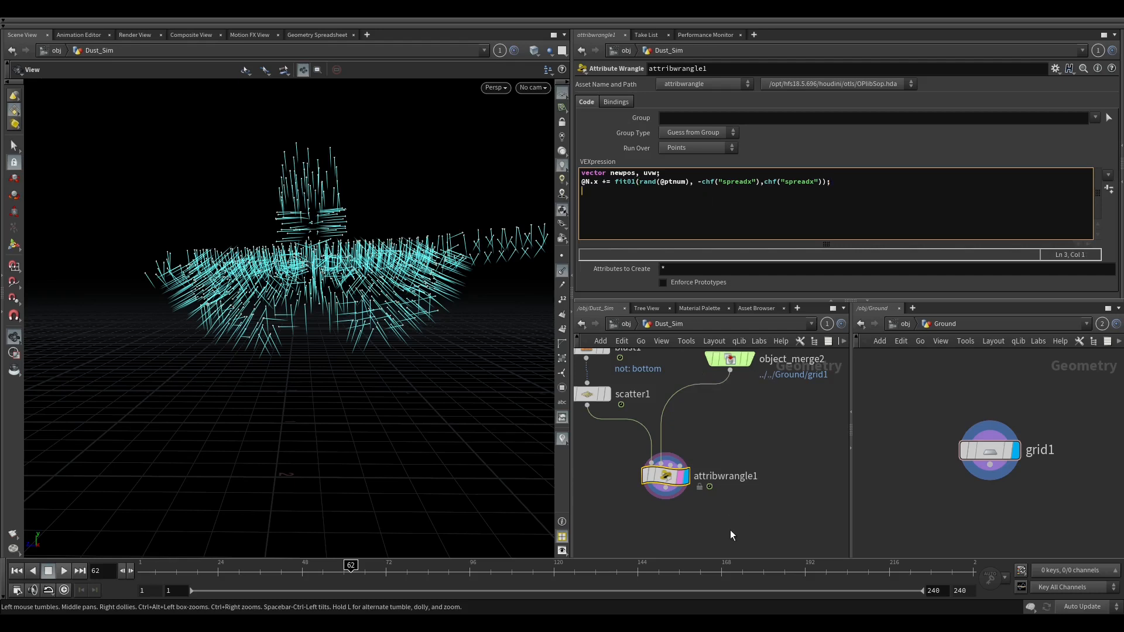
Duplicate the @N.x line onto the line below it in the VEXpression.
left_click_drag(705, 199, 540, 185)
key("ctrl+c")
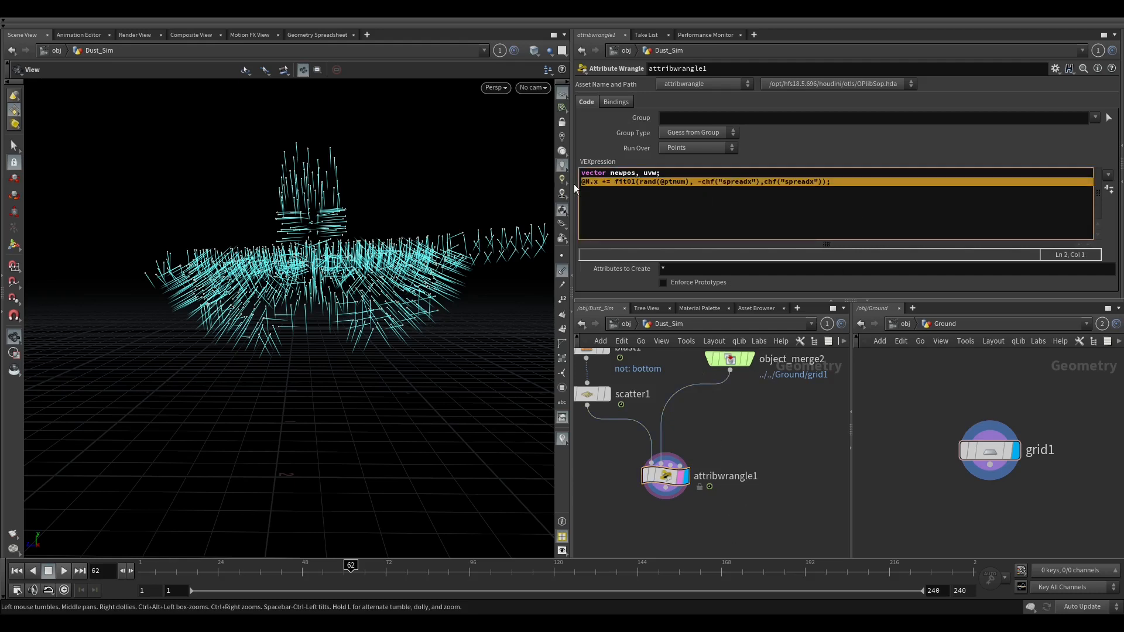
key("BackSpace")
key("ctrl+v")
key("Return")
key("ctrl+v")
double_click(596, 190)
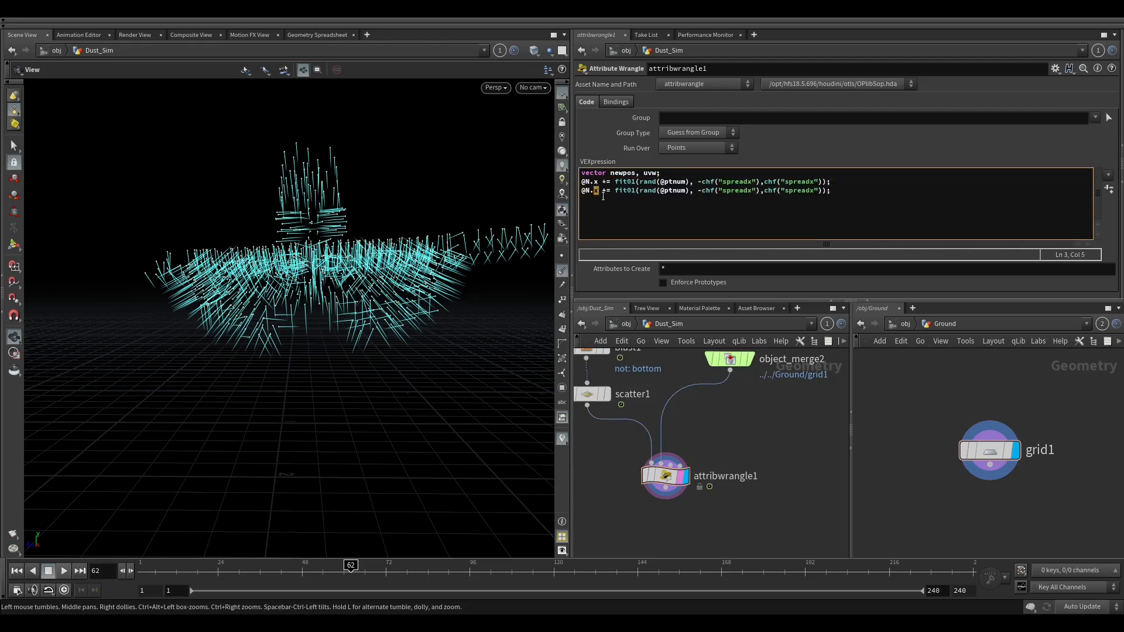
type("x")
key("BackSpace")
type("z")
left_click(754, 191)
key("BackSpace")
type("z")
left_click(815, 190)
key("BackSpace")
type("z")
left_click(685, 190)
type("+1")
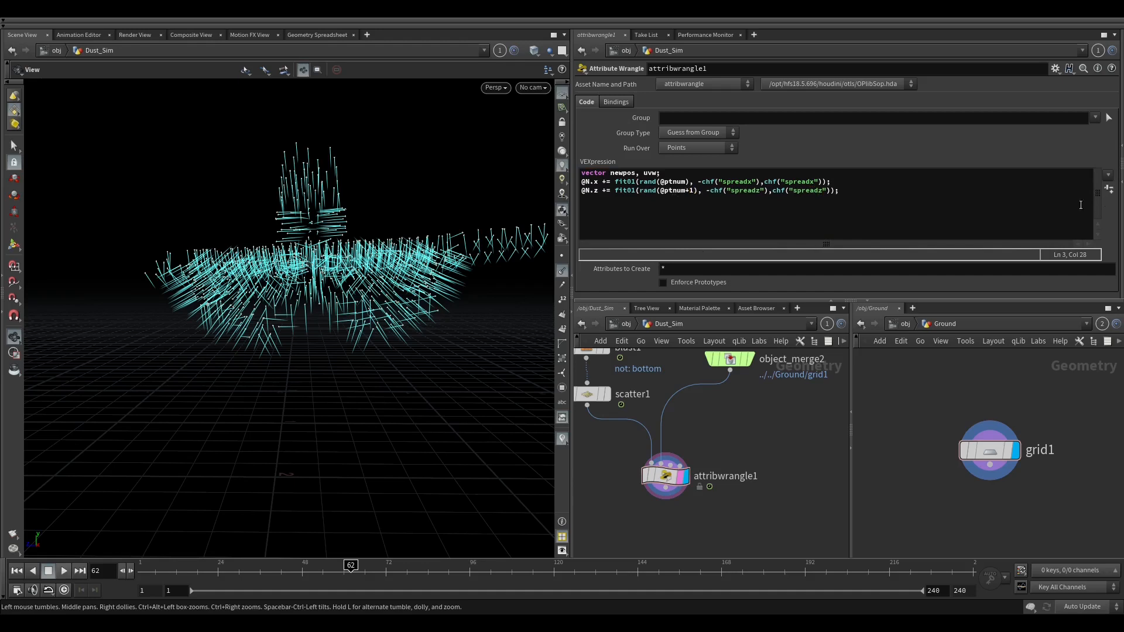
Generate channel parameters from the VEX code of attribwrangle1 and set both Spreadx and Spreadz to 0.2.
left_click(1108, 189)
left_click_drag(1114, 195, 1113, 256)
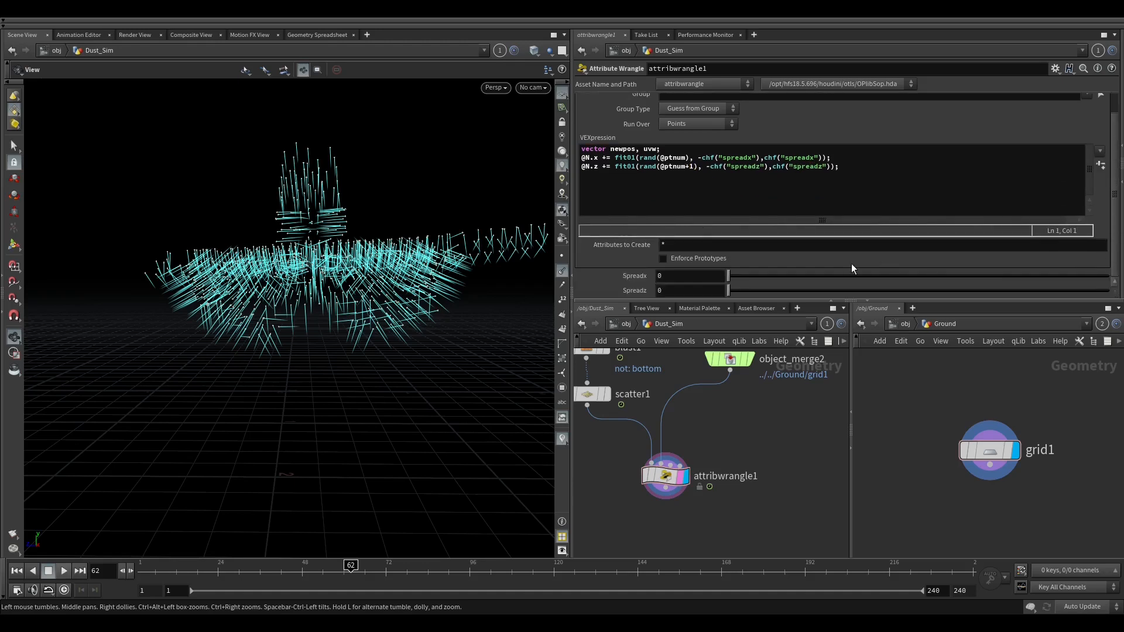
left_click_drag(729, 276, 750, 290)
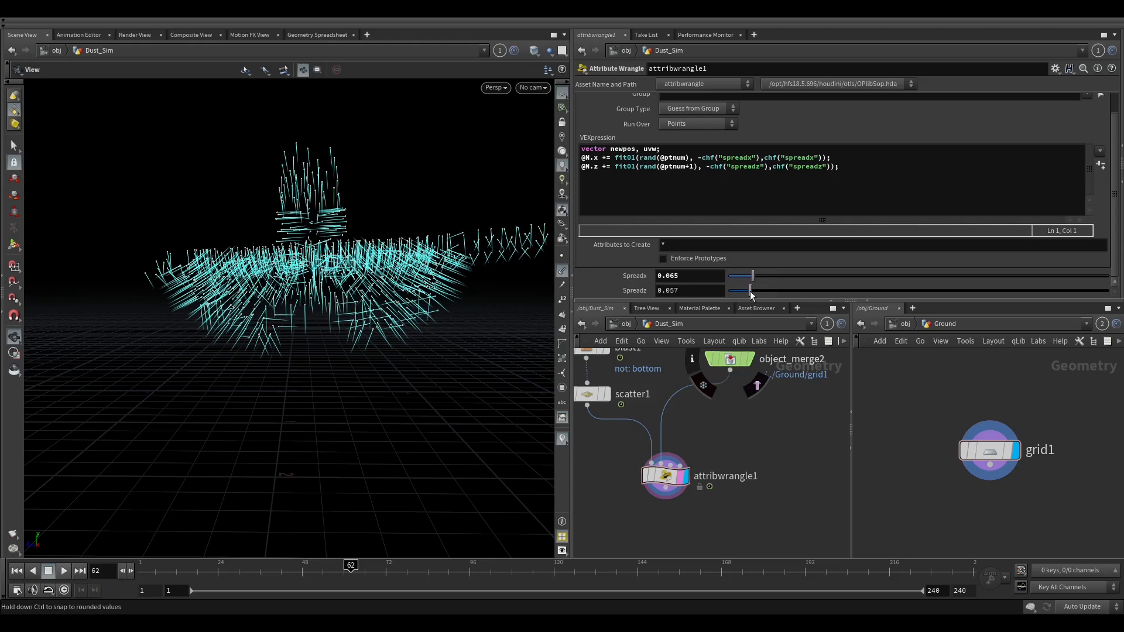
double_click(672, 275)
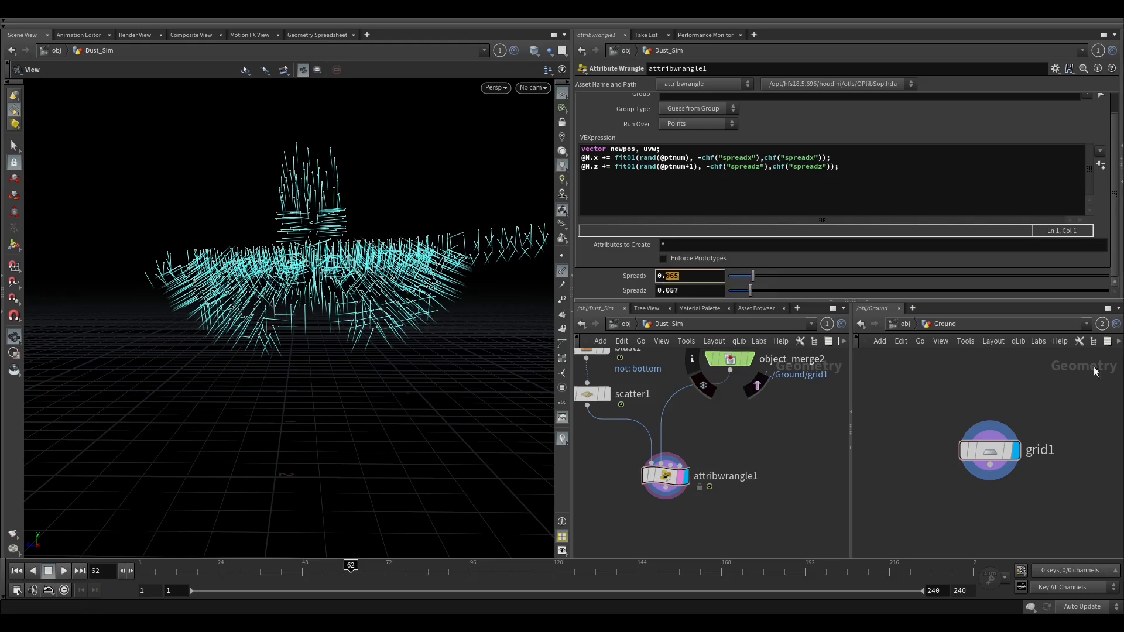
type("2")
key("Return")
double_click(693, 291)
type("2")
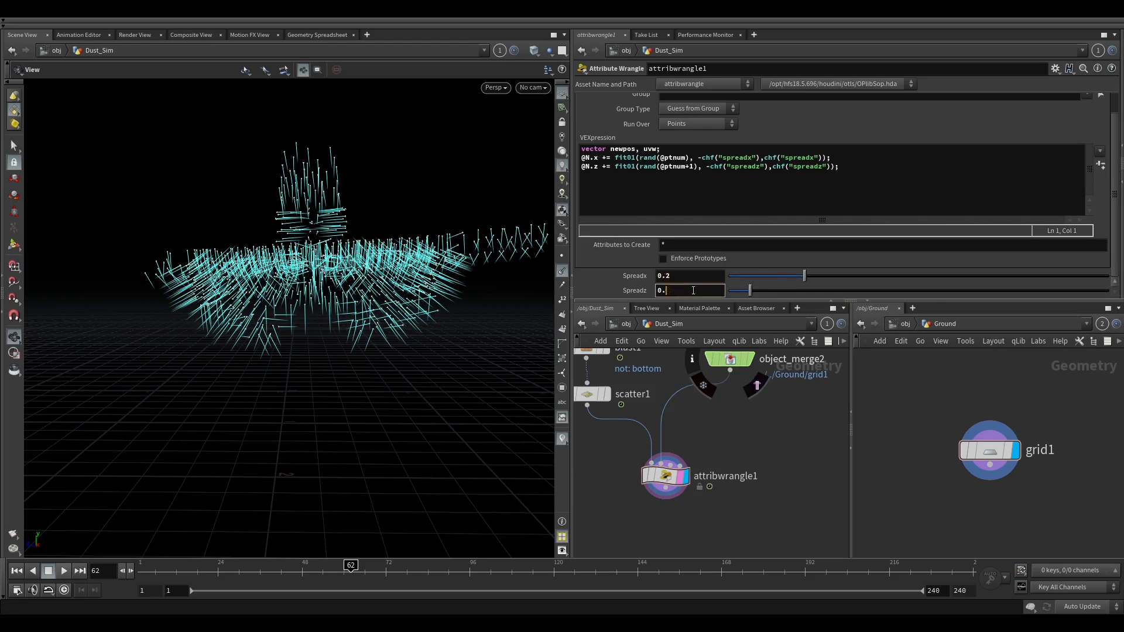
key("Return")
Add the line "@N *= 100;" below the @N.z line to lengthen the normals.
left_click(825, 189)
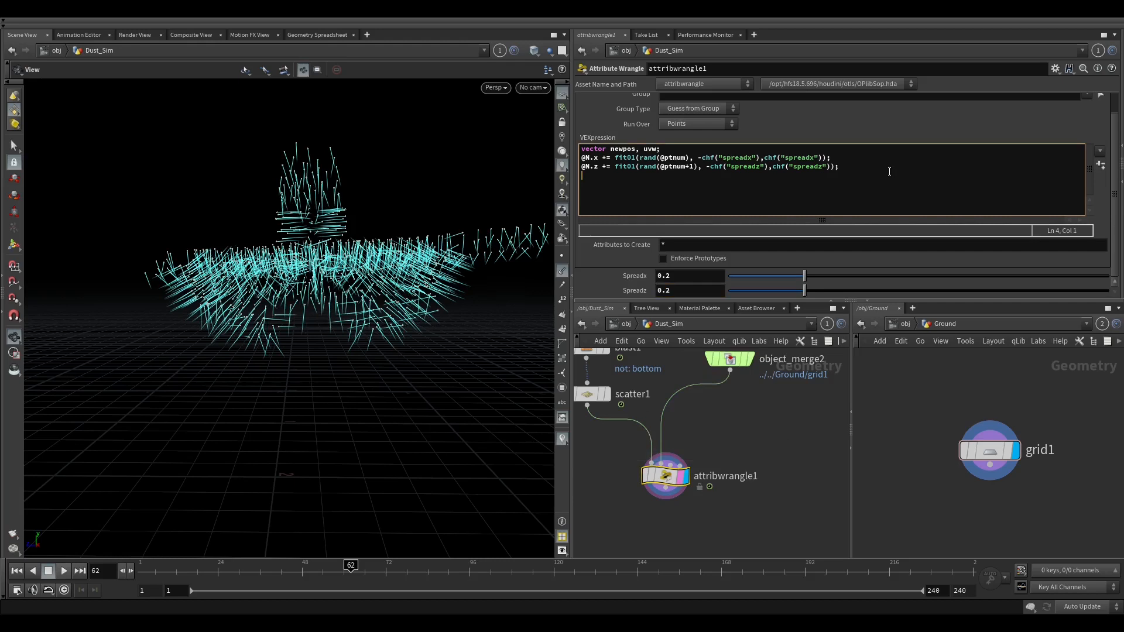
type("@N *= 100;")
left_click(791, 395)
right_click_drag(375, 404, 208, 611)
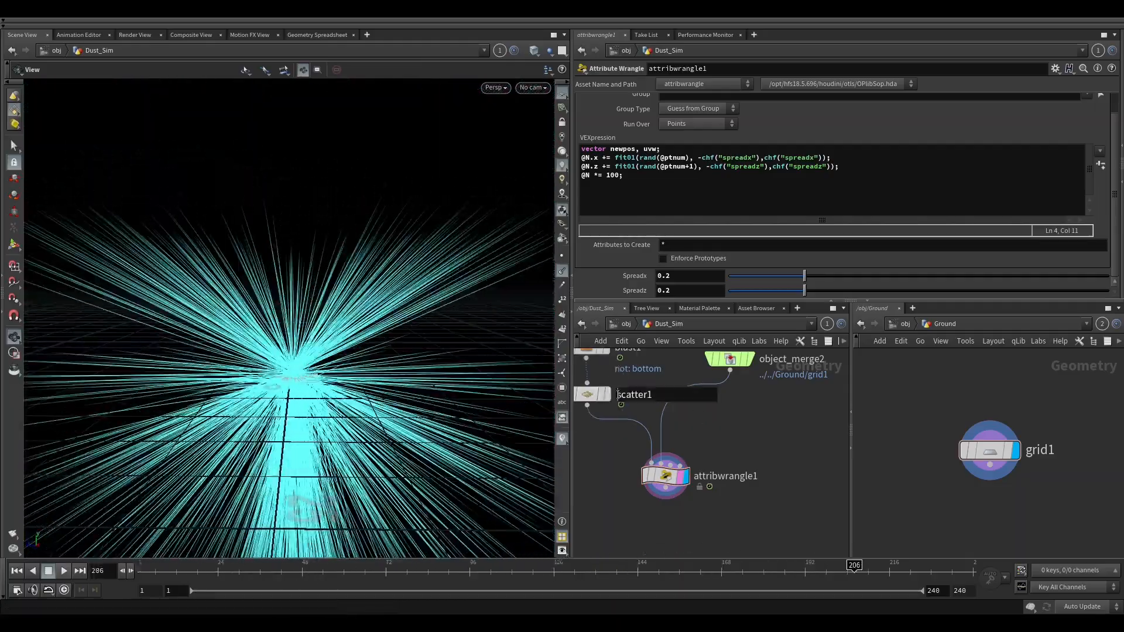
Display scatter1 and add the line "int hit = intersect(1,@P,@N,newpos,uvw);" at the end of the wrangle code.
left_click(600, 394)
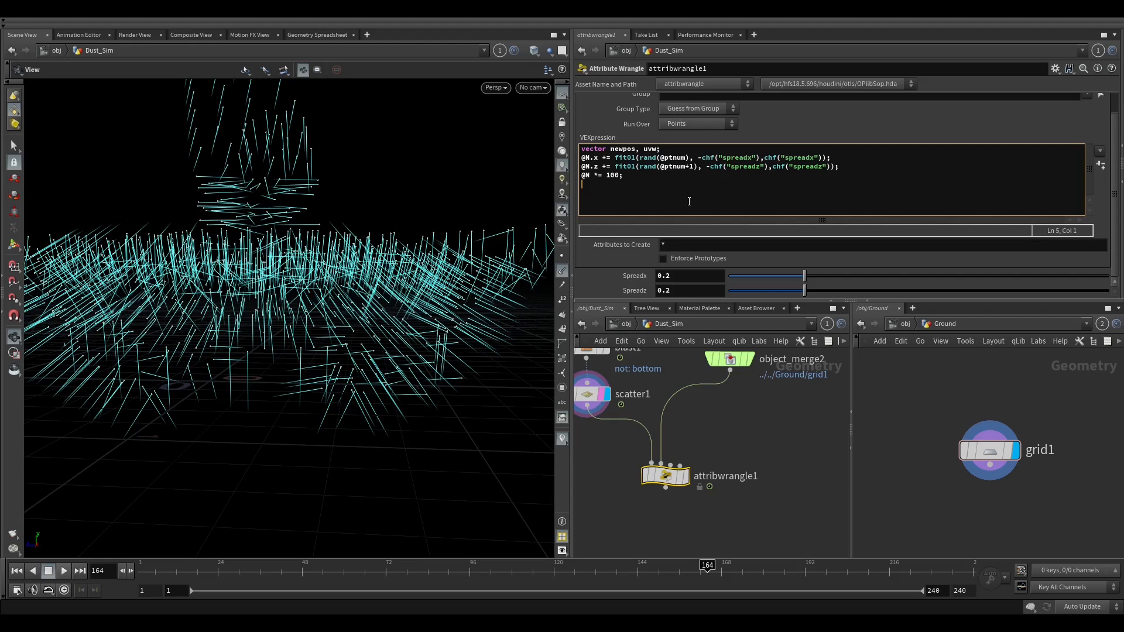
type("int ho")
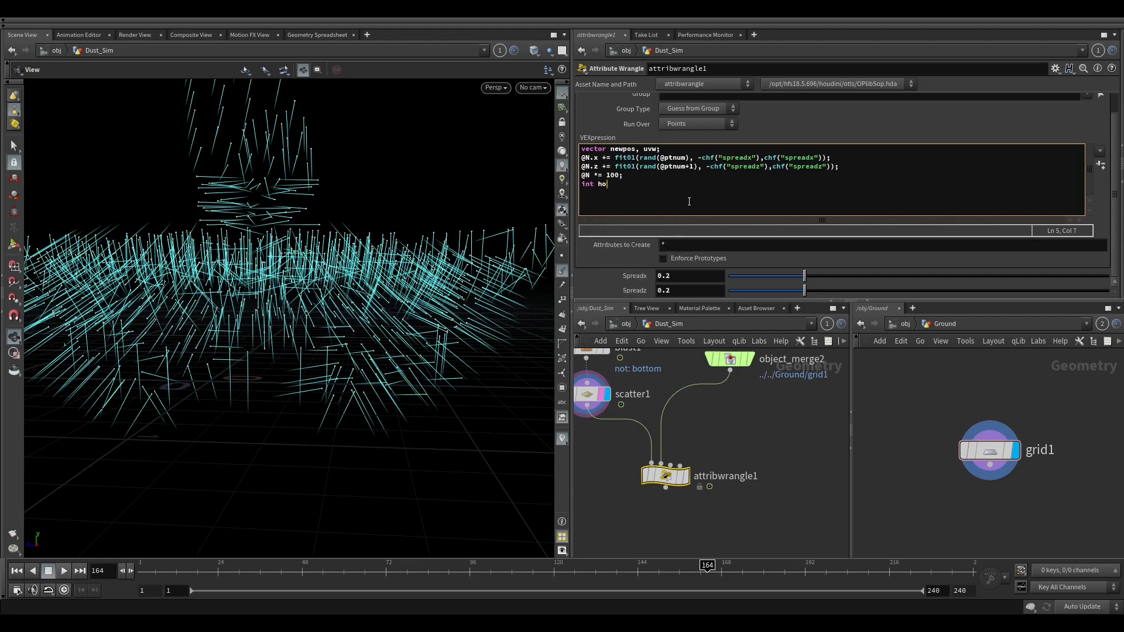
key("BackSpace")
type("it")
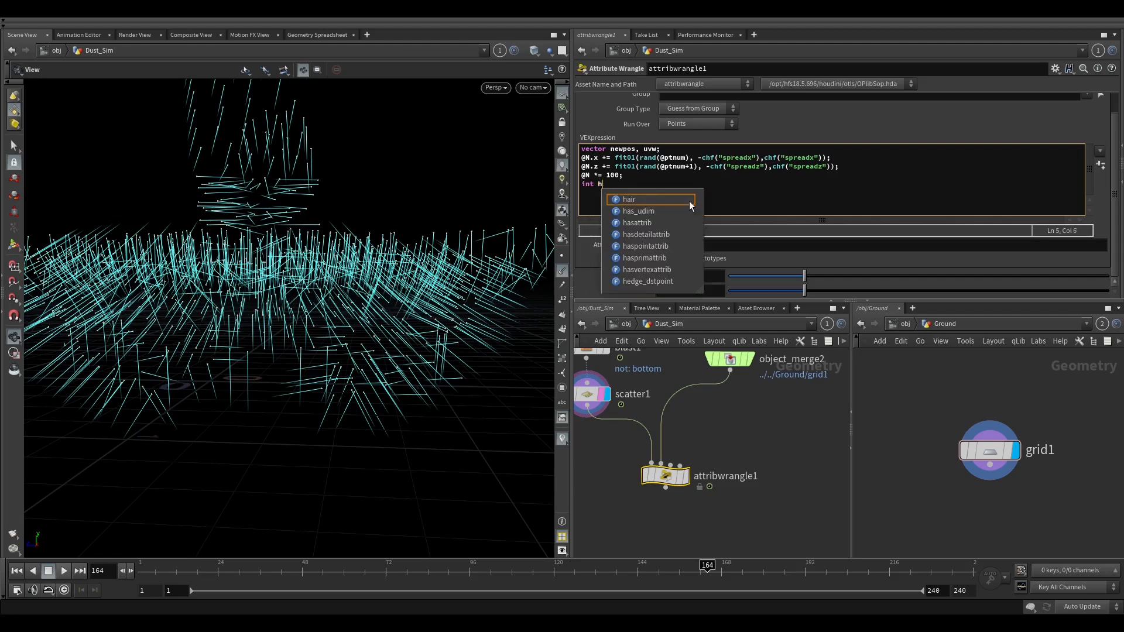
type(" =")
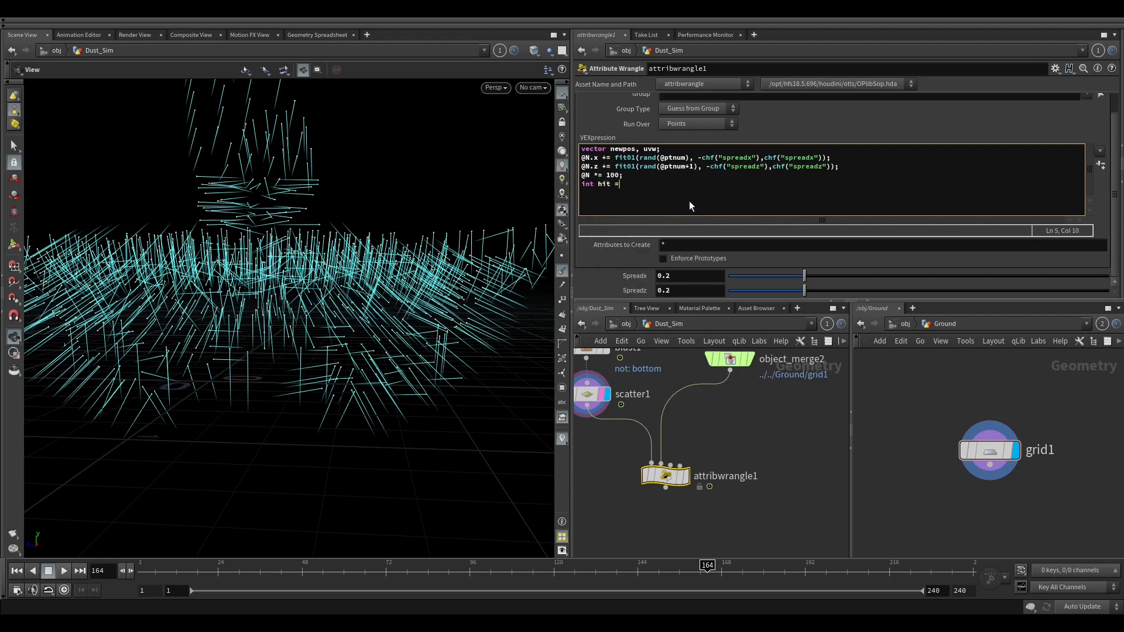
type(" onterse")
key("ctrl+BackSpace")
type("inter")
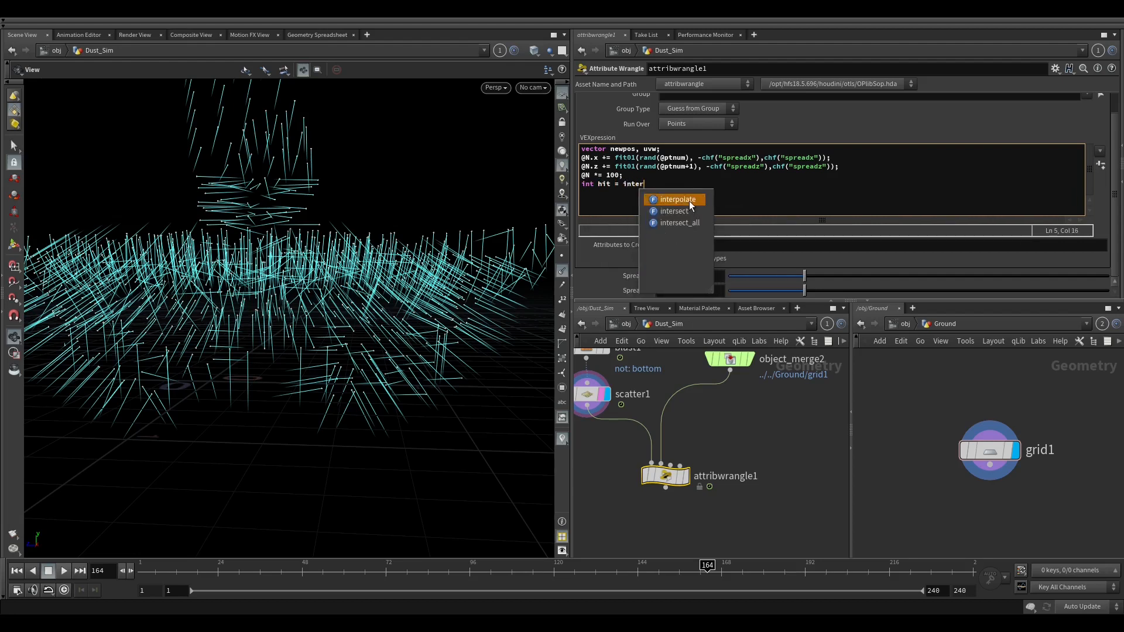
key("Down")
key("Return")
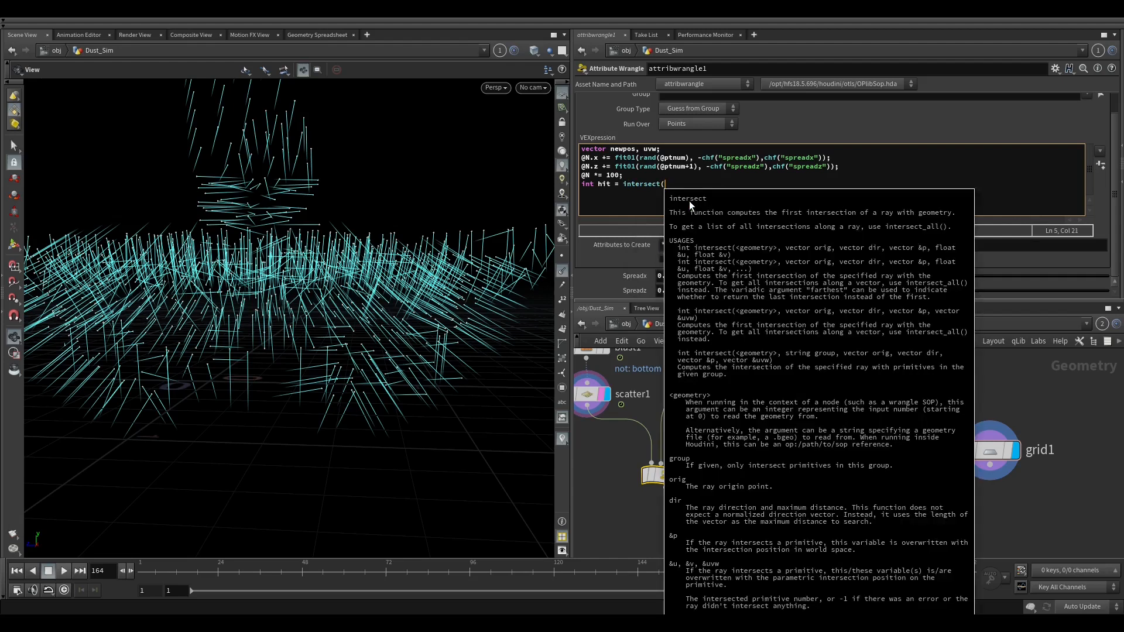
type("1,@P,@")
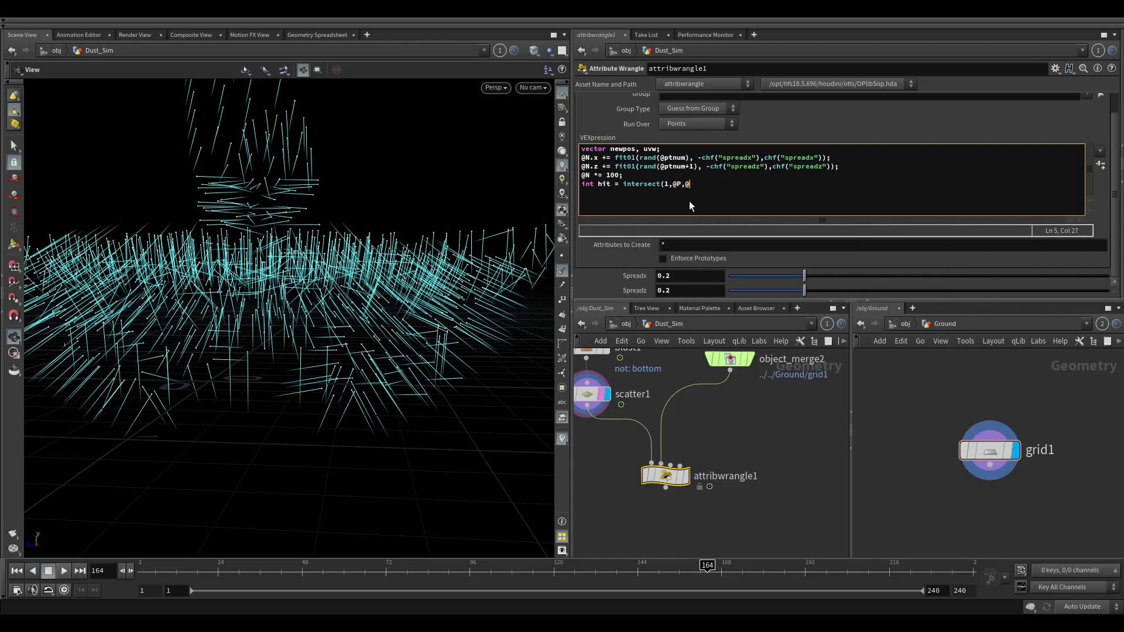
type("N,newpos,uvw);")
Display attribwrangle1 and move the timeline to frame 81 to check the lengthened normals.
left_click(682, 481)
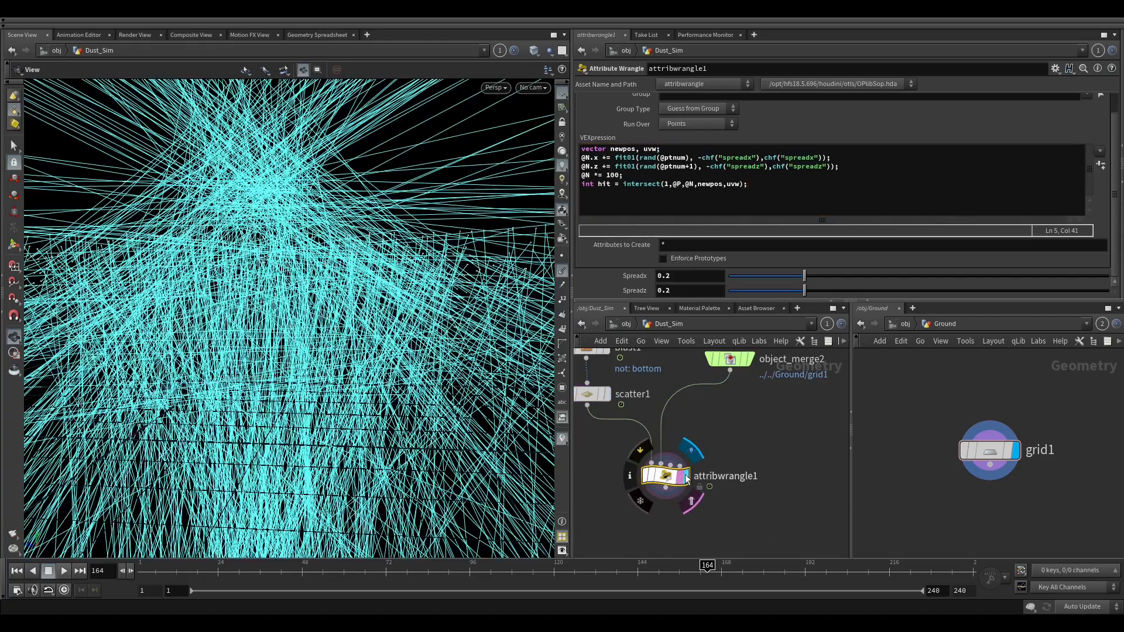
scroll(370, 387, "up", 5)
scroll(370, 387, "down", 5)
left_click_drag(319, 567, 418, 541)
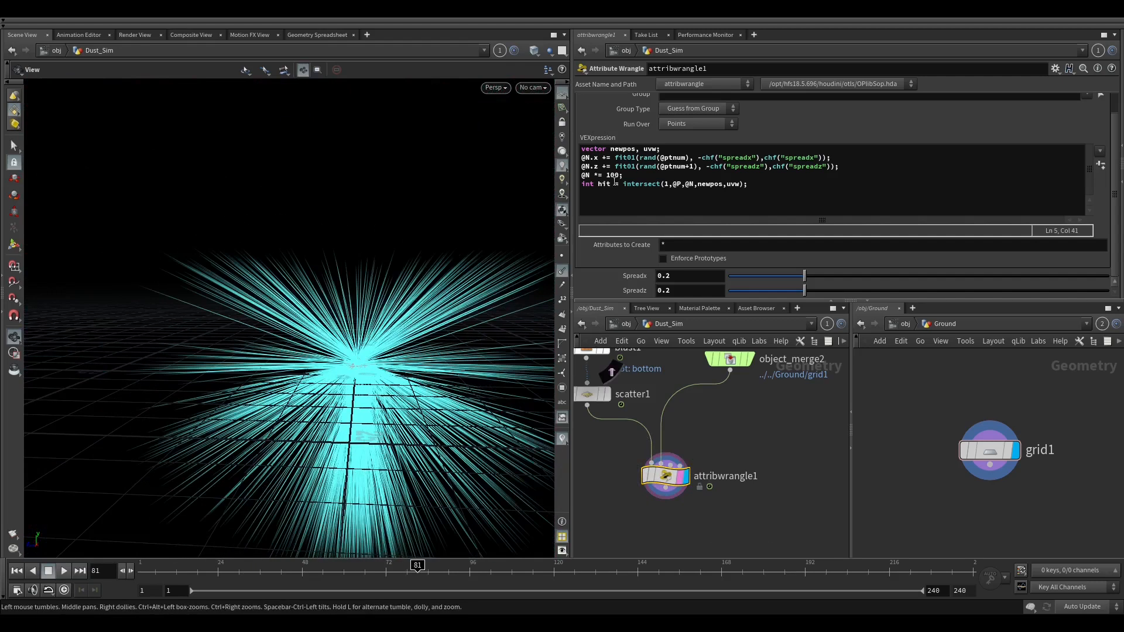
Try the @N multiplier at 1 to compare the normals over several frames, and restore it to 100.
left_click(619, 175)
key("BackSpace")
middle_click_drag(434, 424, 378, 406)
scroll(375, 276, "up", 5)
scroll(384, 226, "up", 3)
left_click_drag(385, 226, 359, 401)
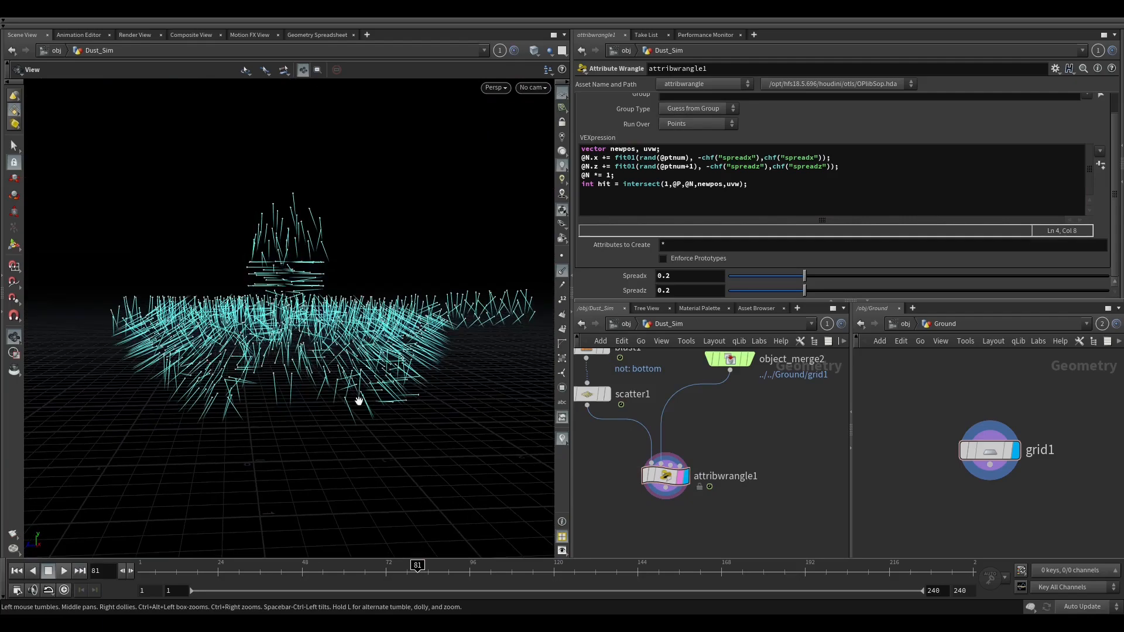
left_click_drag(278, 566, 644, 566)
type("00")
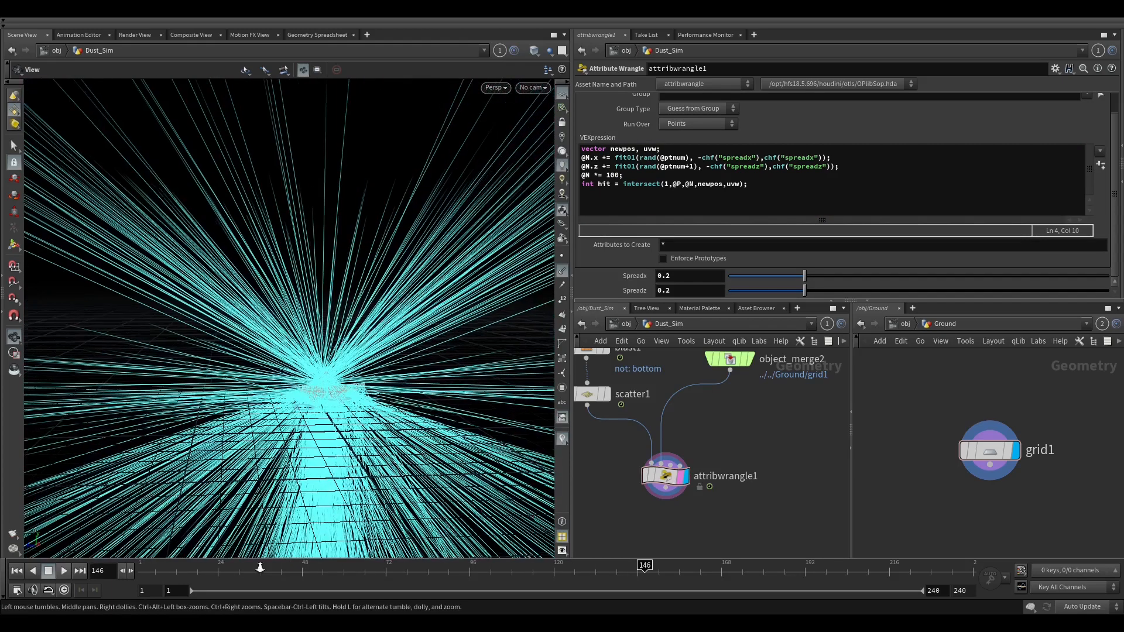
Hide the point normals in the viewport and add "@P = newpos;" below the intersect line.
left_click(562, 271)
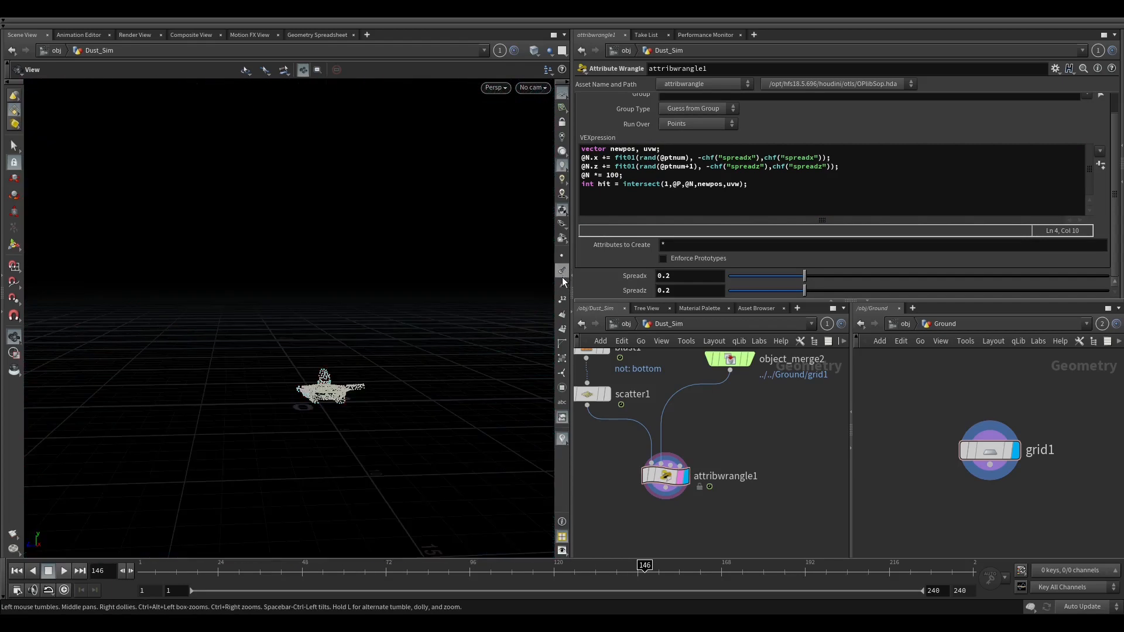
left_click(772, 184)
key("Return")
key("Return")
type("@P")
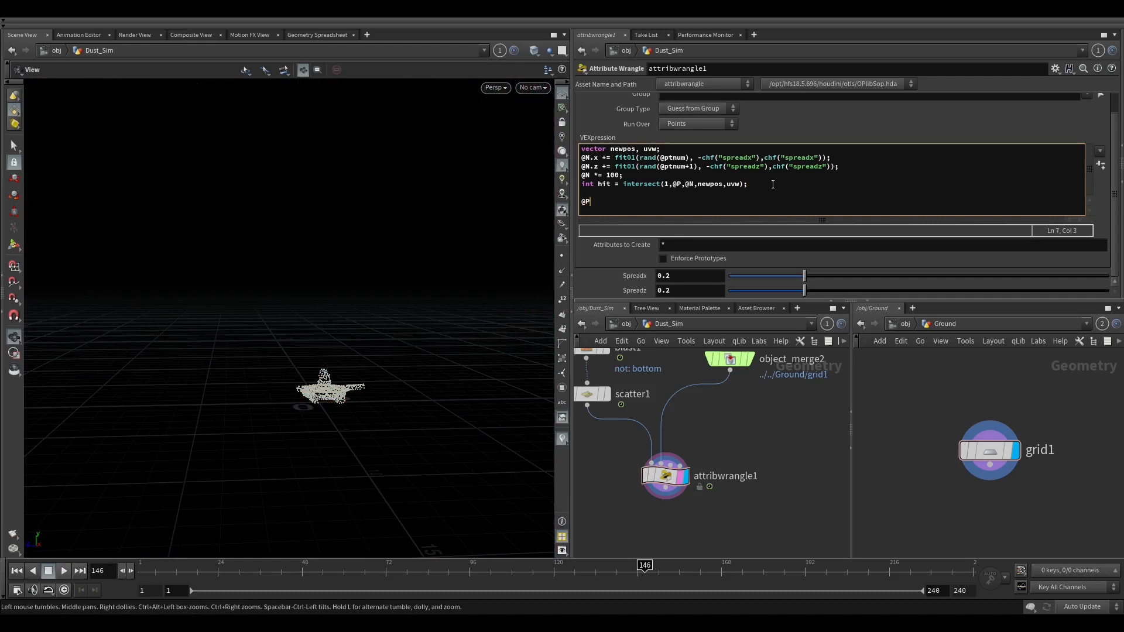
type(" = newpos;")
left_click(803, 404)
Examine how the projected points spread on the ground at different frames of the landing.
scroll(321, 342, "up", 3)
left_click_drag(321, 341, 340, 457)
left_click_drag(384, 575, 268, 563)
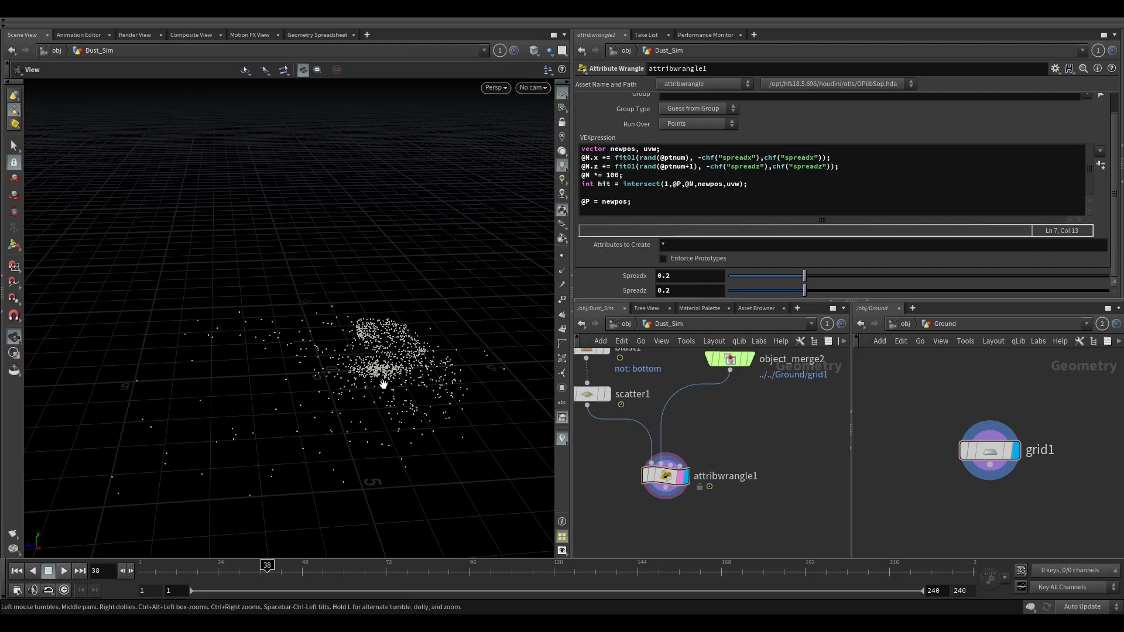
left_click_drag(384, 384, 379, 365)
scroll(379, 375, "up", 1)
left_click_drag(404, 555, 950, 538)
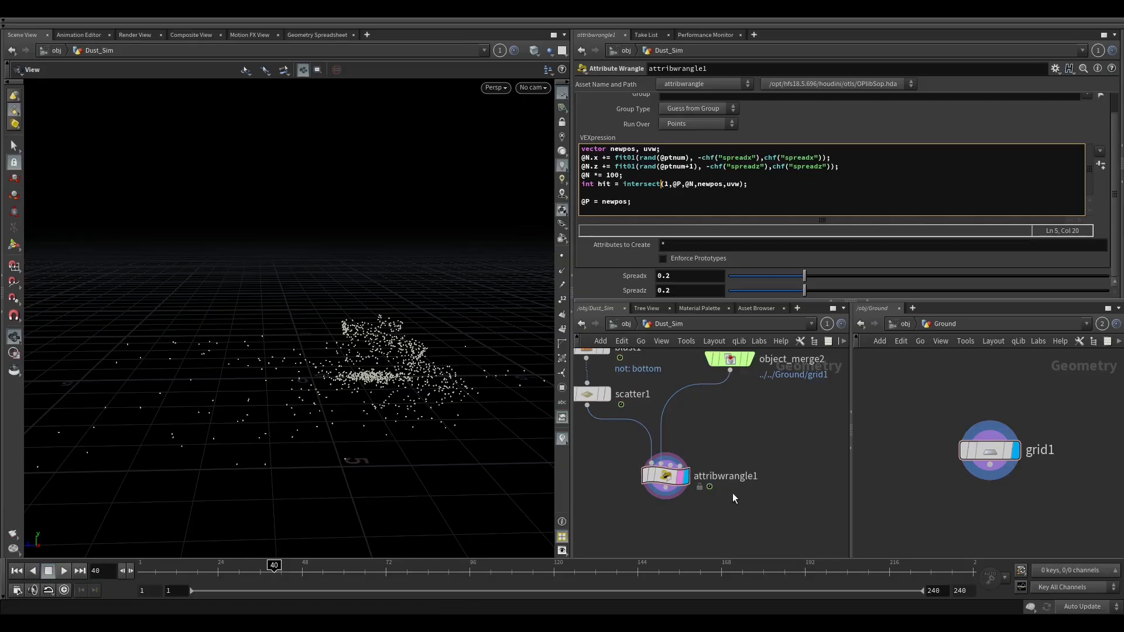
Add a second Attribute Wrangle, wiring attribwrangle1 into its first input and the ship's object_merge1 into its second.
middle_click_drag(735, 497, 736, 432)
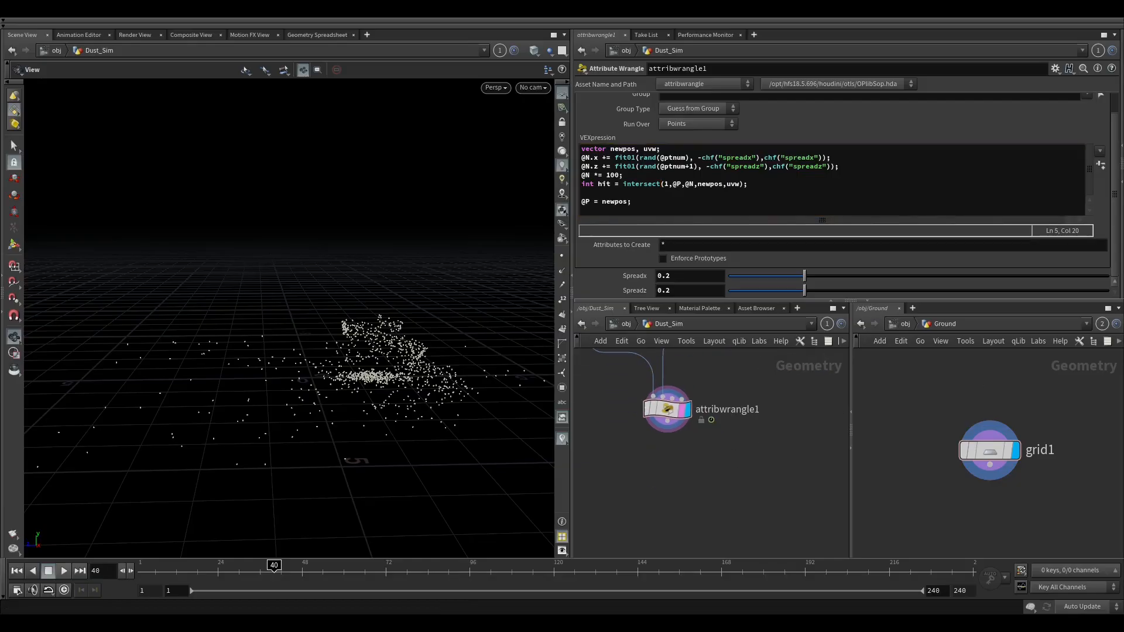
scroll(676, 469, "down", 4)
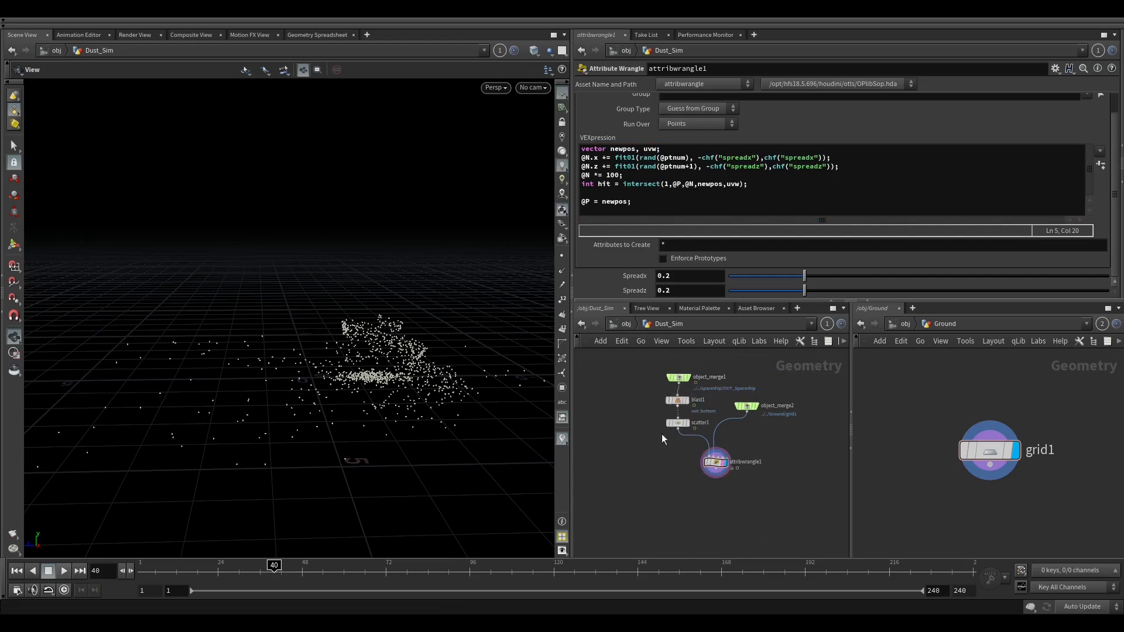
key("Tab")
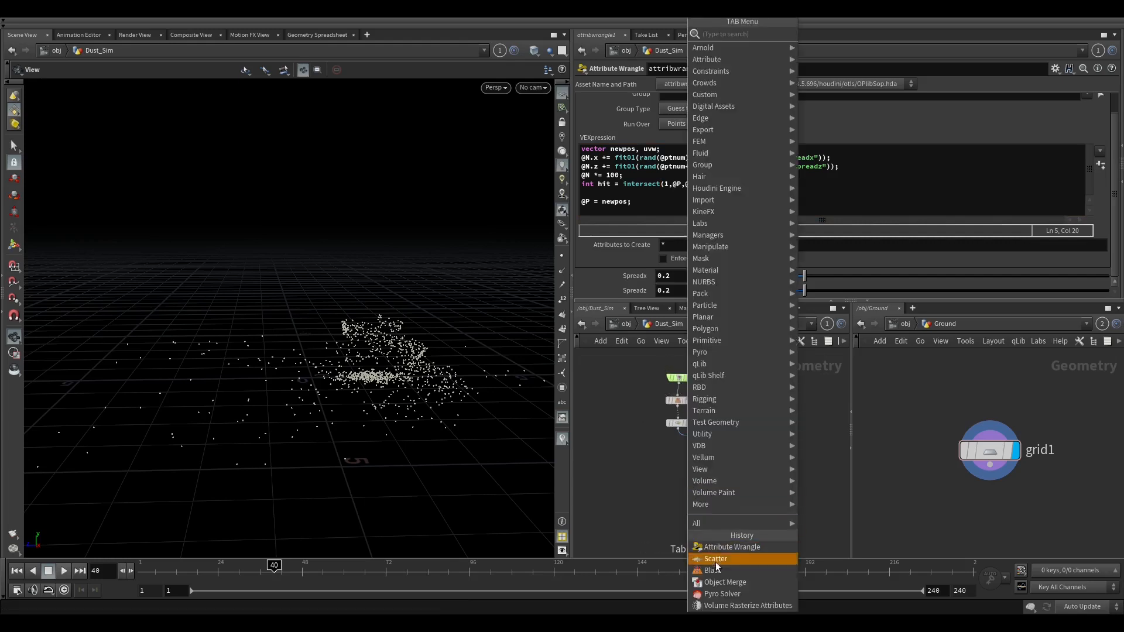
left_click(731, 547)
left_click(661, 503)
left_click_drag(743, 468, 646, 443)
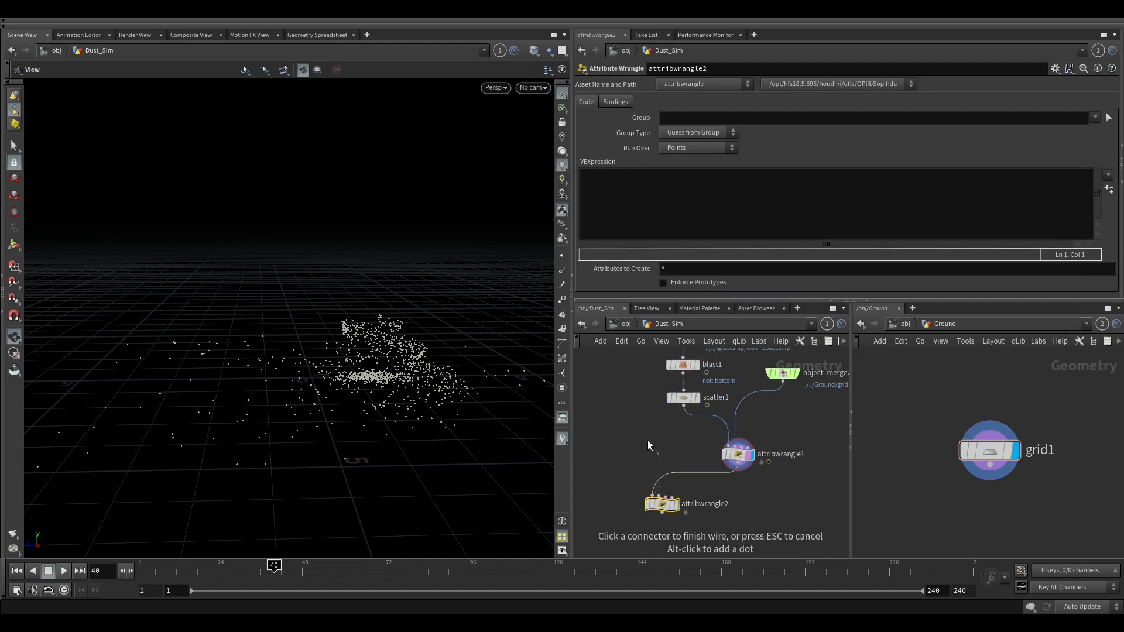
left_click(642, 382)
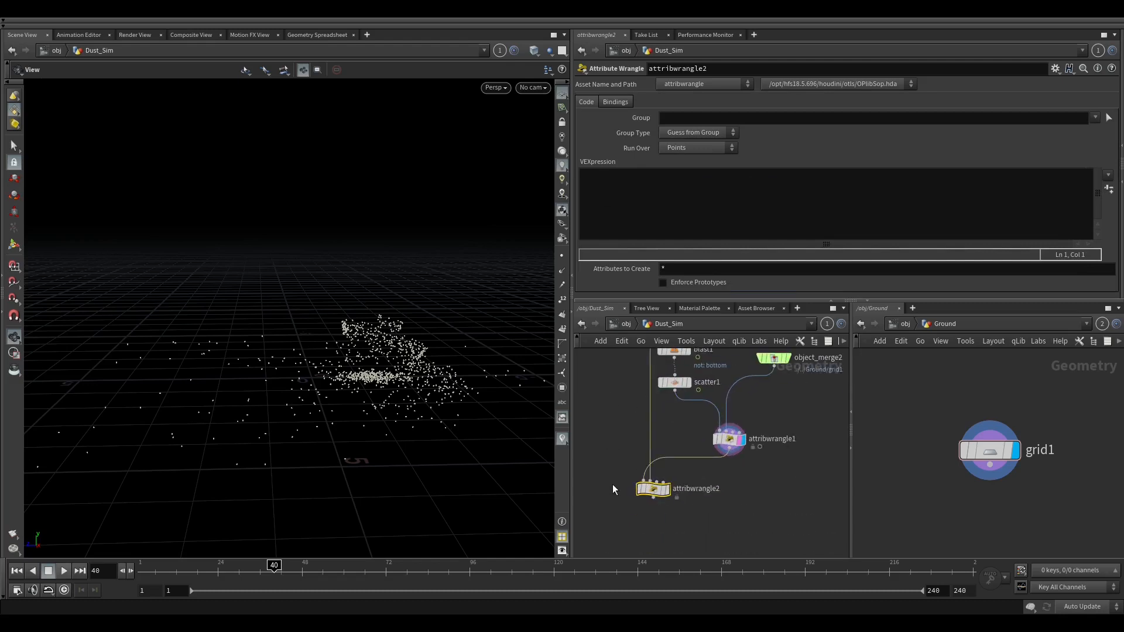
Open the code of attribwrangle2 in the expression editor and start it with "float dist = length(getbbox_center(0)".
middle_click_drag(612, 483, 627, 417)
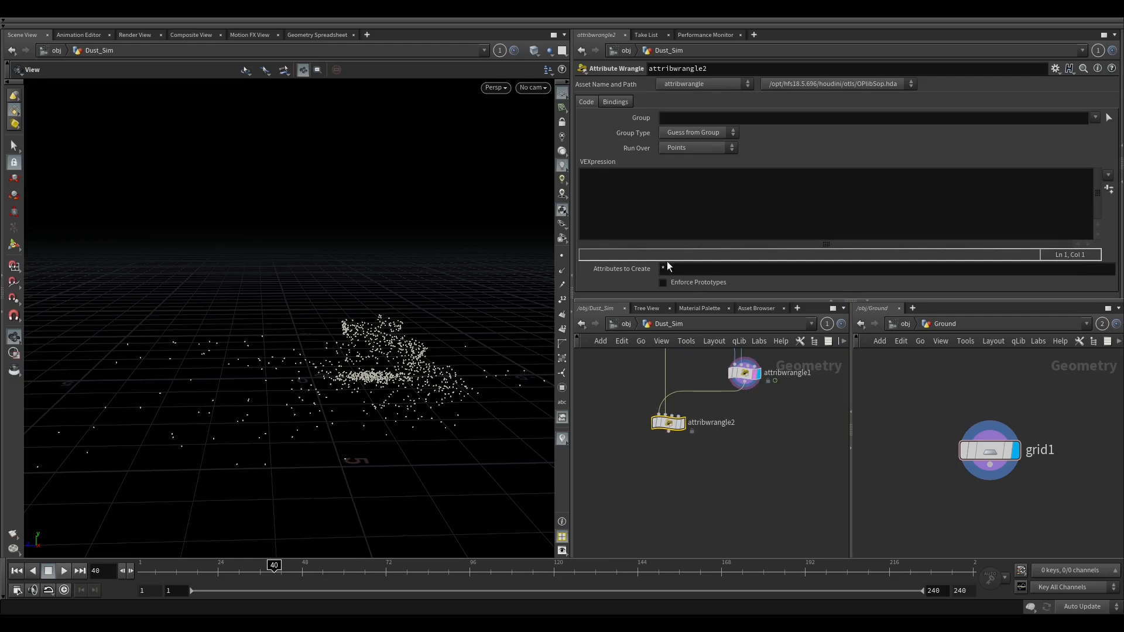
key("alt+e")
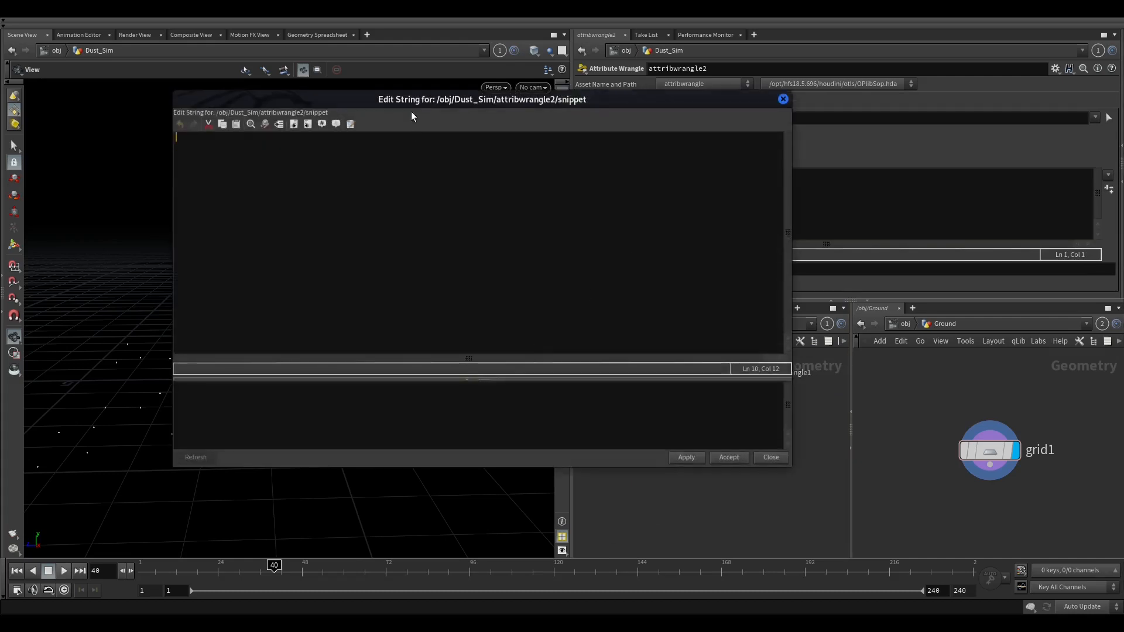
type("float dist =")
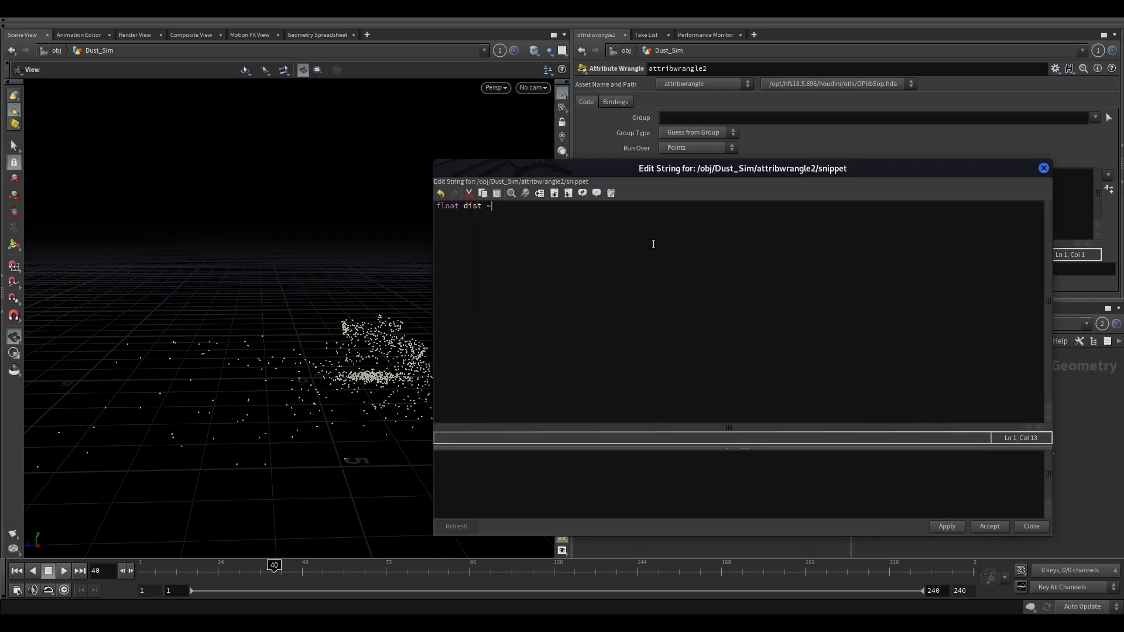
type(" length(")
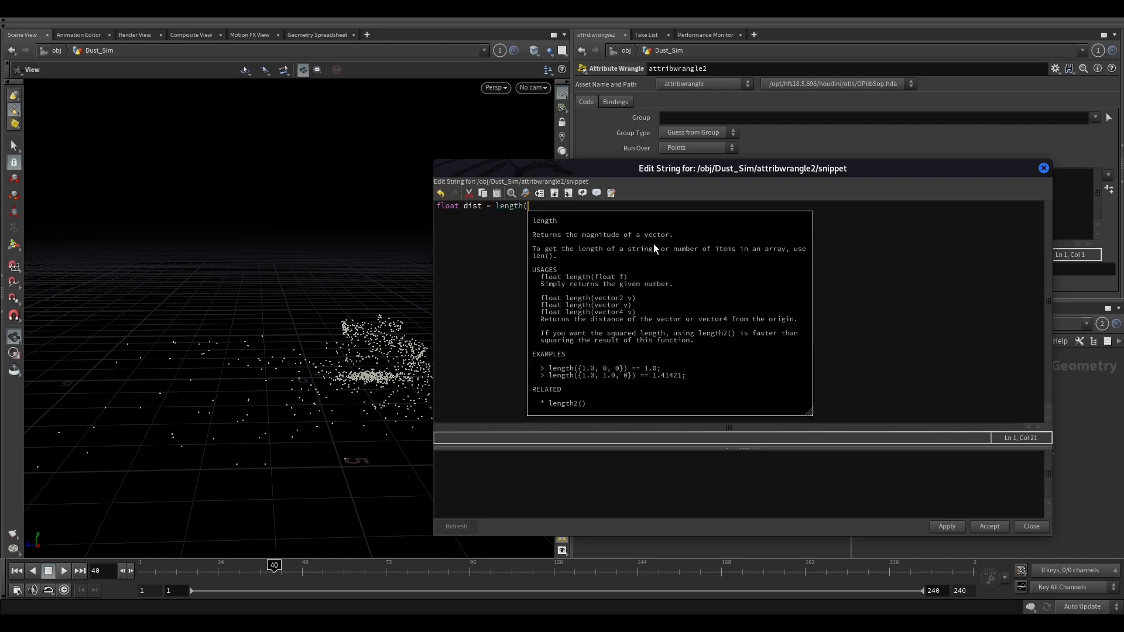
type("getbbox")
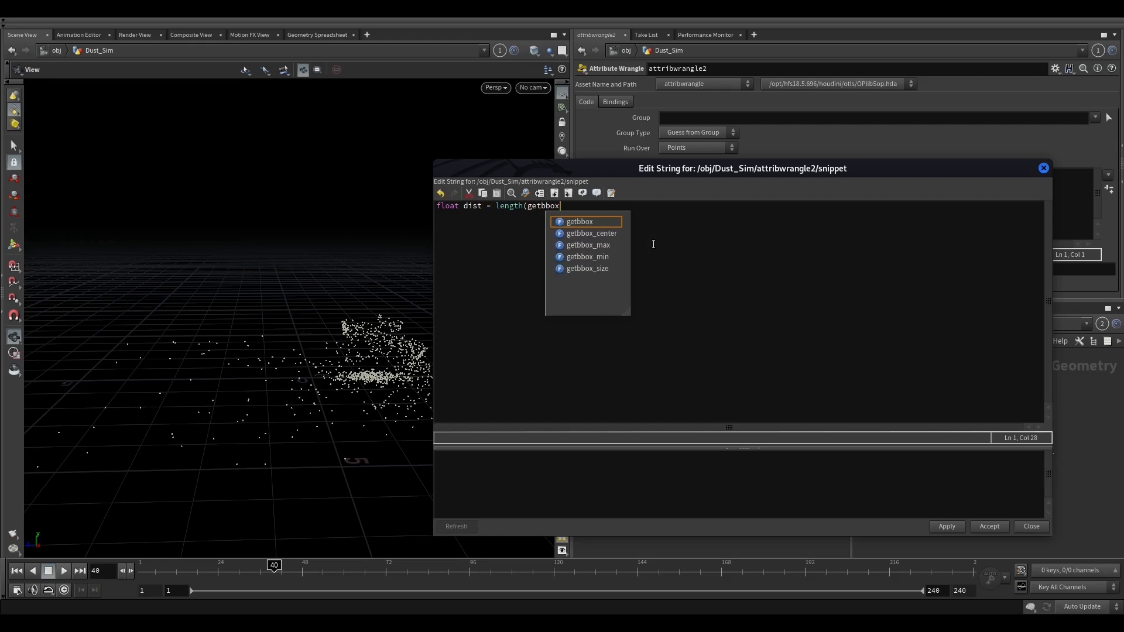
key("Down")
key("Return")
type("(0)")
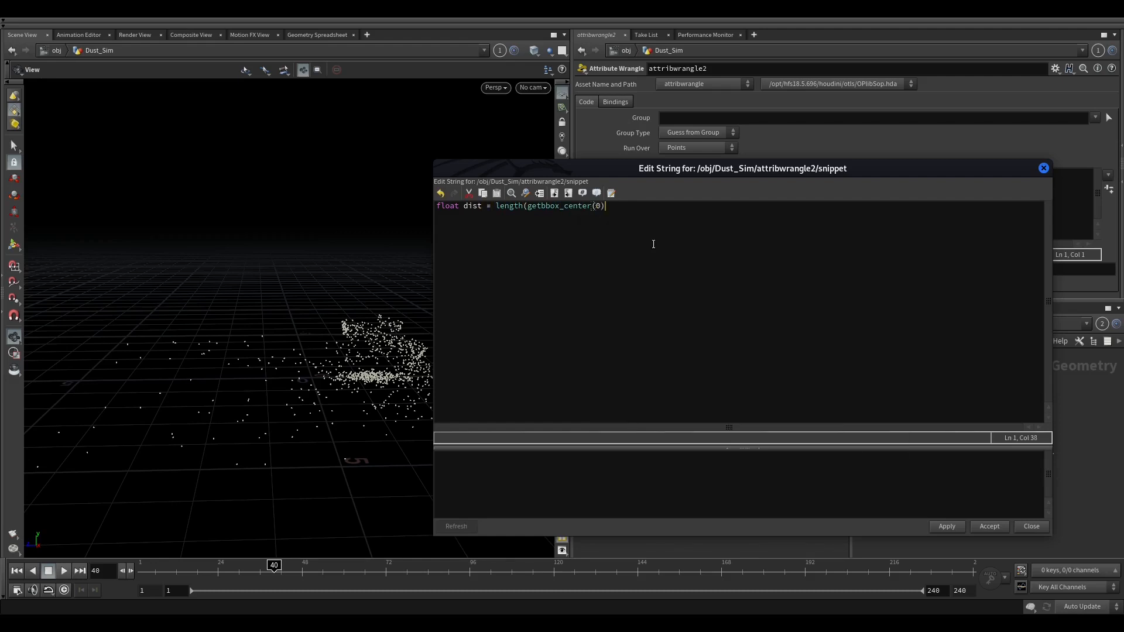
Complete the dist line by subtracting getbbox_center(1) and closing the statement.
type(" -g")
key("BackSpace")
type("get")
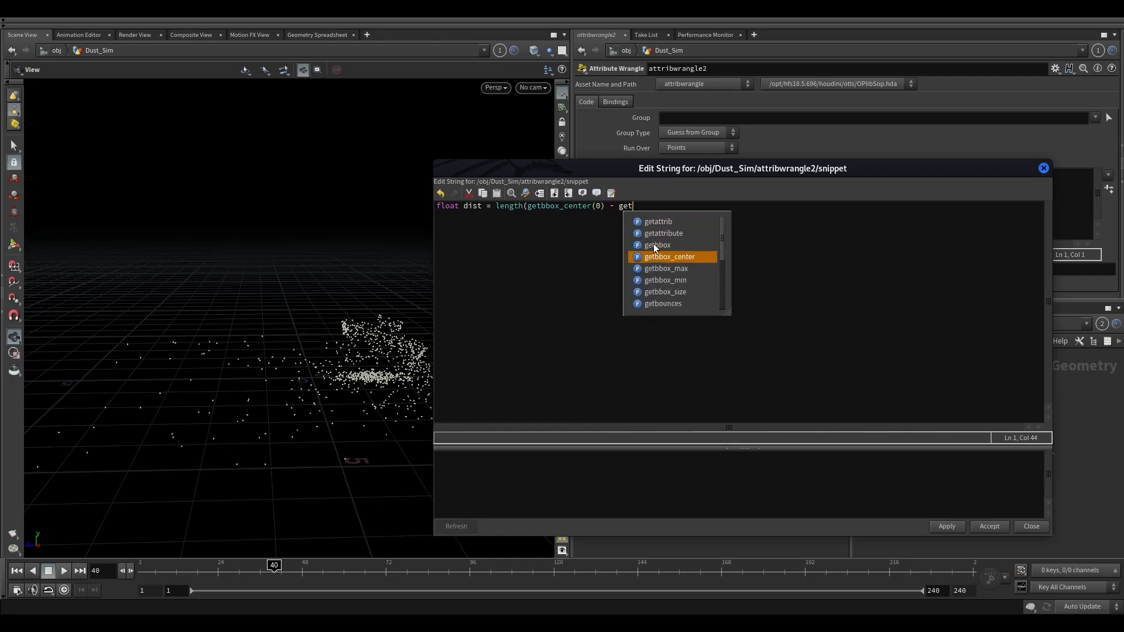
key("Return")
type("(1")
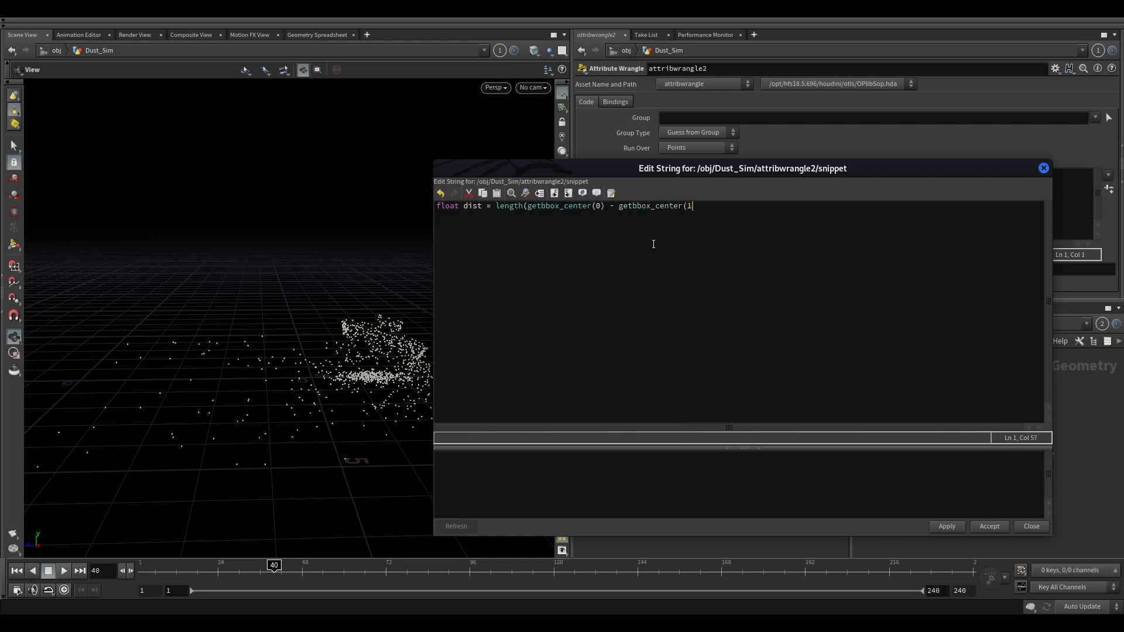
type("));")
key("Escape")
Add a second code line declaring the bounding-box centre of the first input: "vector centre = getbbox_center(0);".
key("Return")
type("vector de")
key("BackSpace")
key("BackSpace")
type("centre = getbbox")
key("Down")
key("Down")
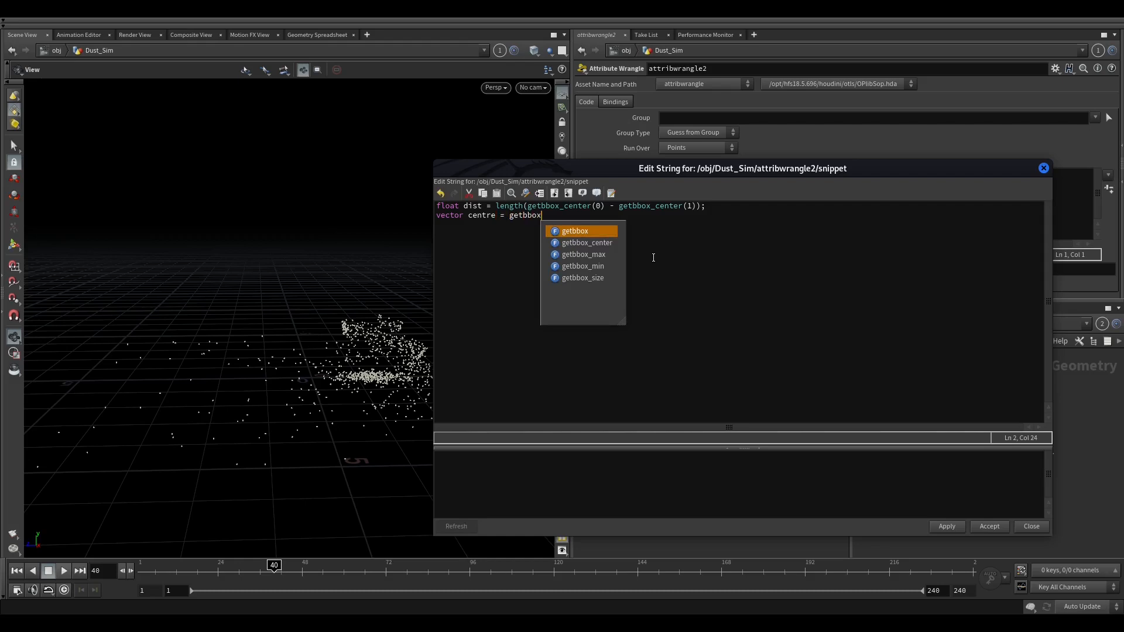
key("Return")
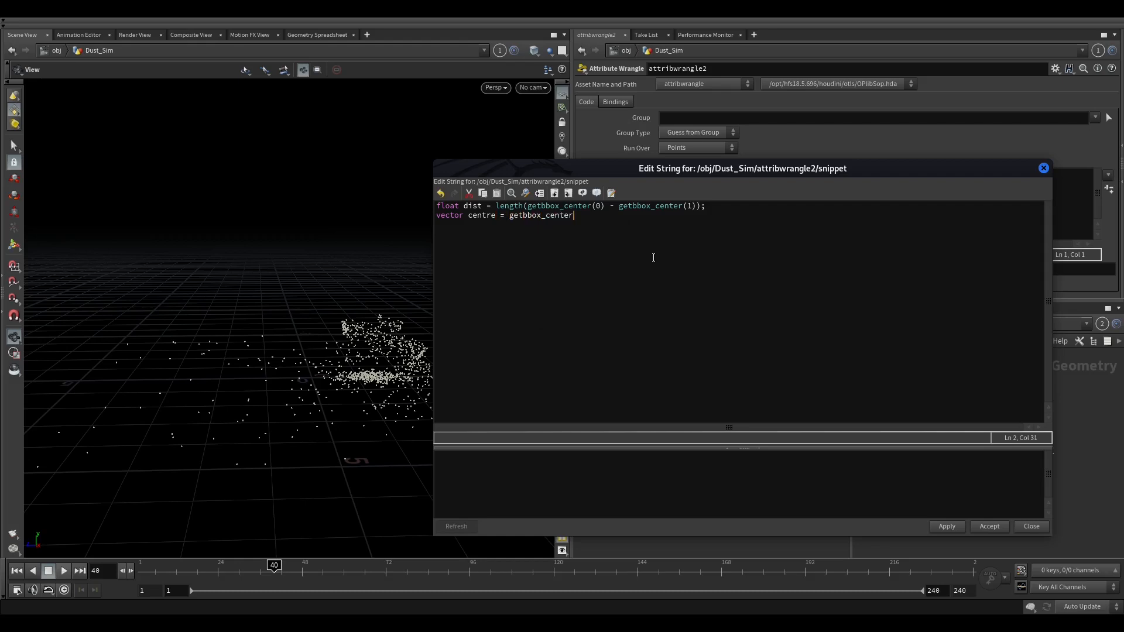
type("(0);")
Add a line for the outward direction from the centre: "vector vel = normalize (@P - centre);".
key("Return")
type("ve")
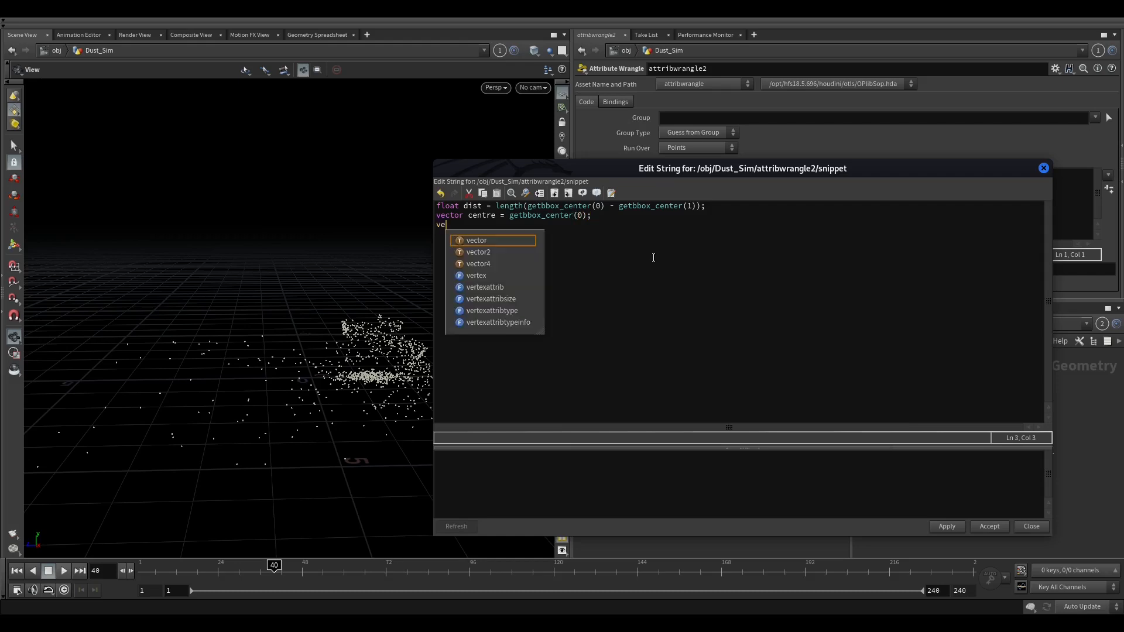
type("ctor ")
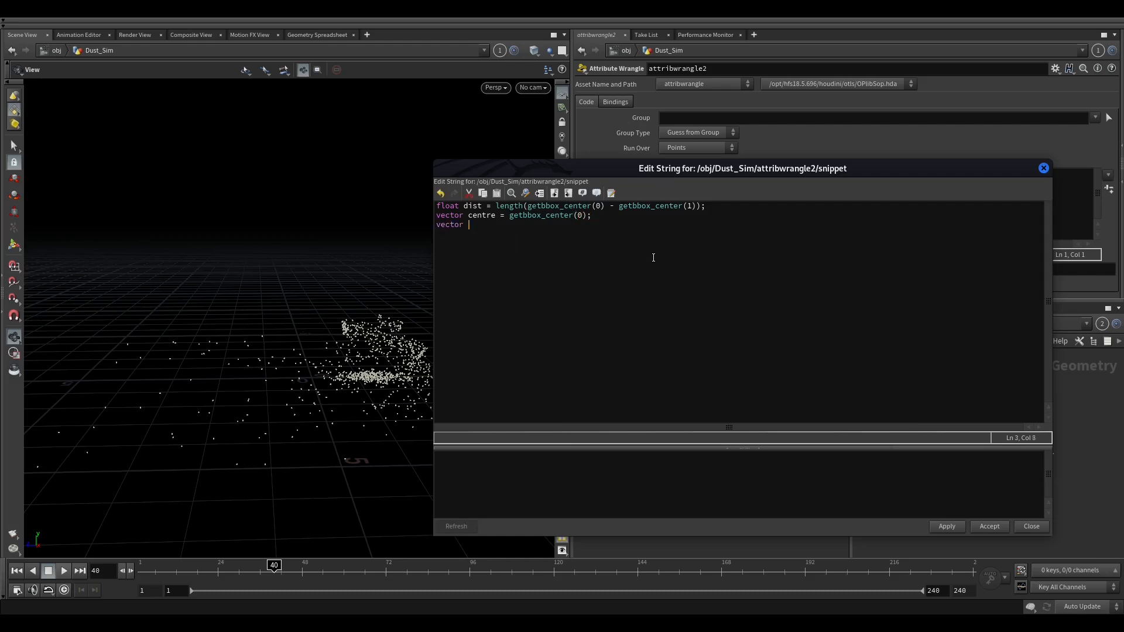
type("vel = normalize (@P = ce")
key("BackSpace")
key("BackSpace")
key("BackSpace")
key("BackSpace")
type("-centre")
key("Left")
key("Left")
key("Left")
key("Left")
key("Left")
key("Left")
type(";")
Add a clamped distance line: "float test = clamp((chf("maxdist") -dist), 0,chf("maxdist"));".
key("Return")
type("flo")
key("Return")
type("test = ")
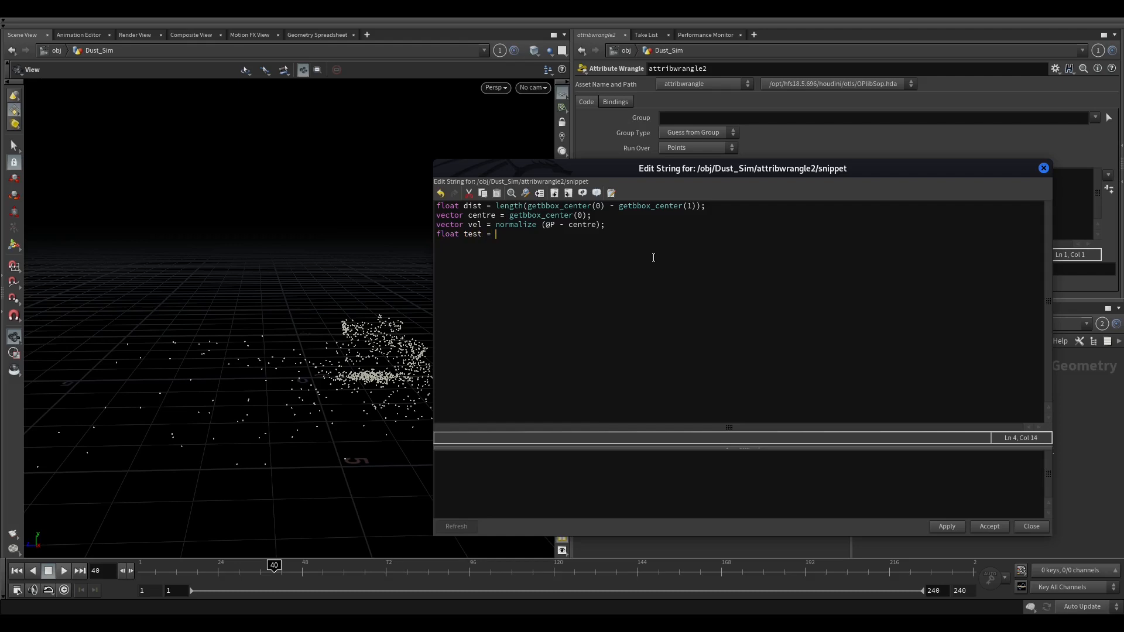
type("clam")
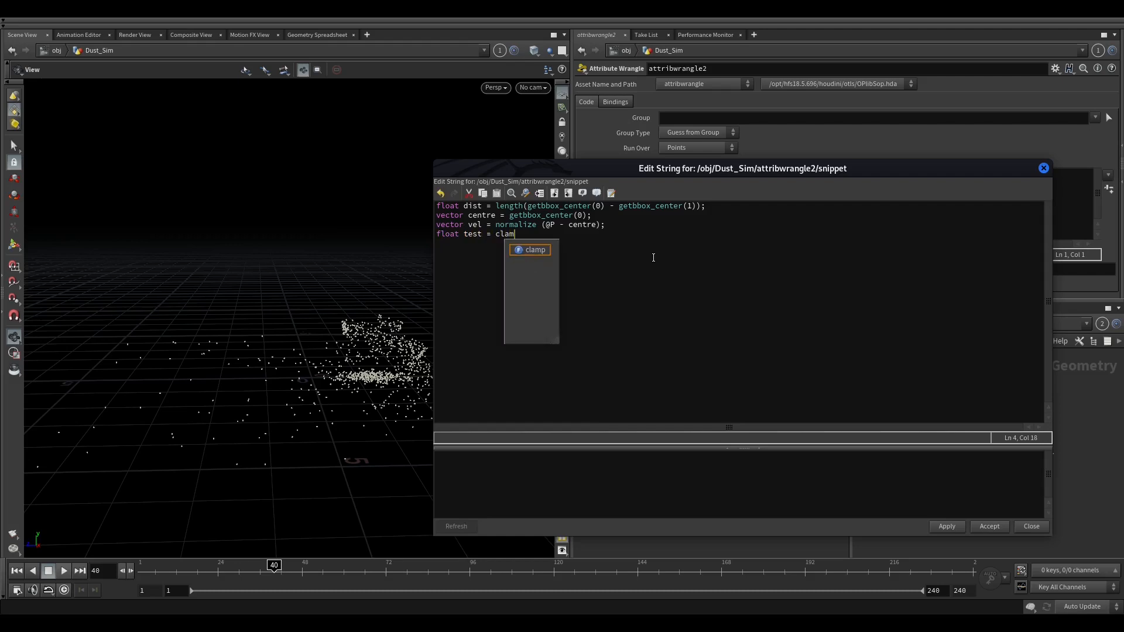
type("p((chf(\"")
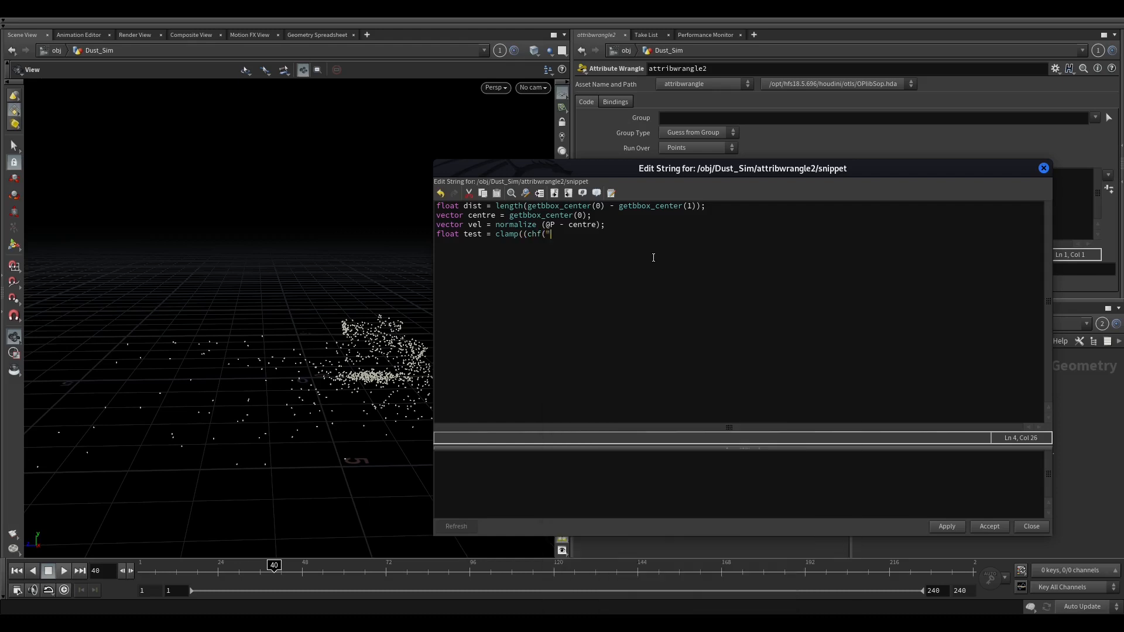
type("max")
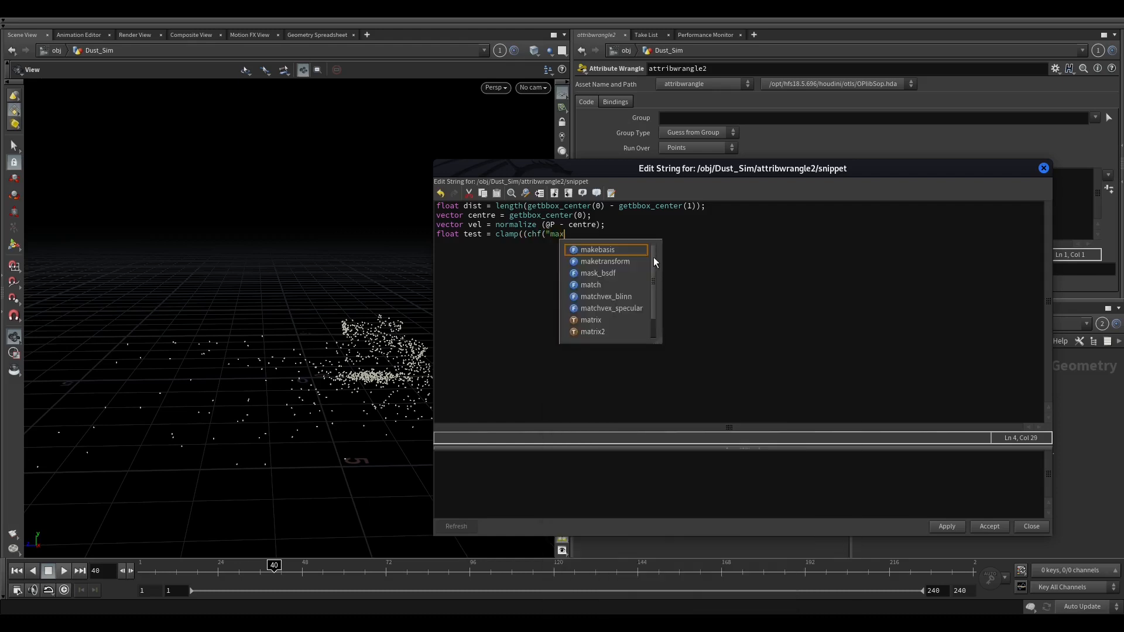
type("dist\")")
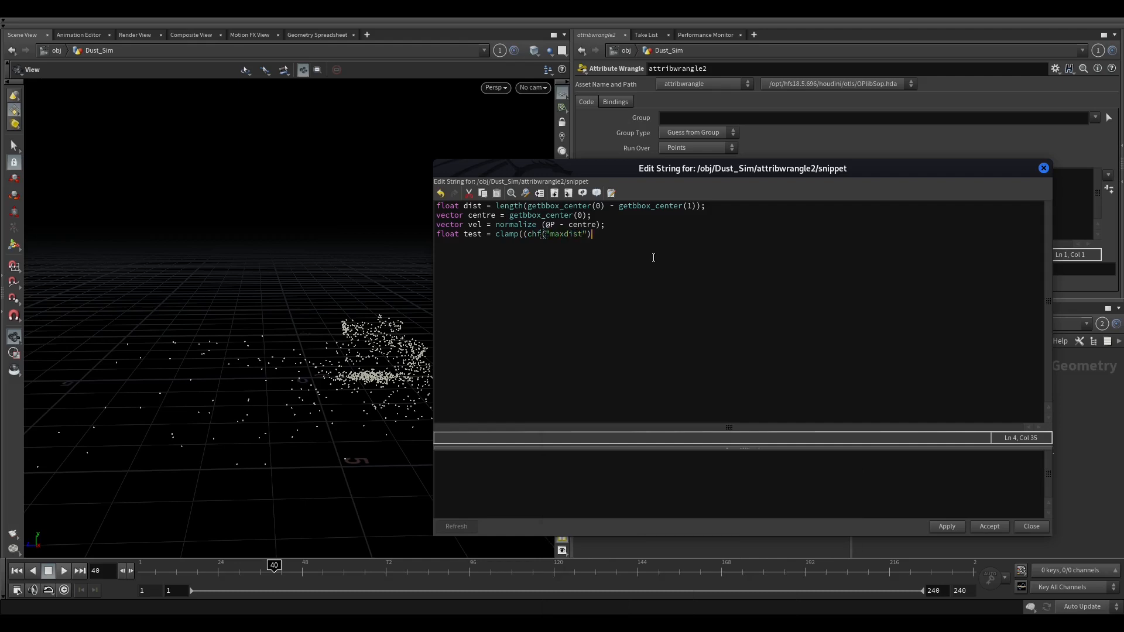
type(" -dist")
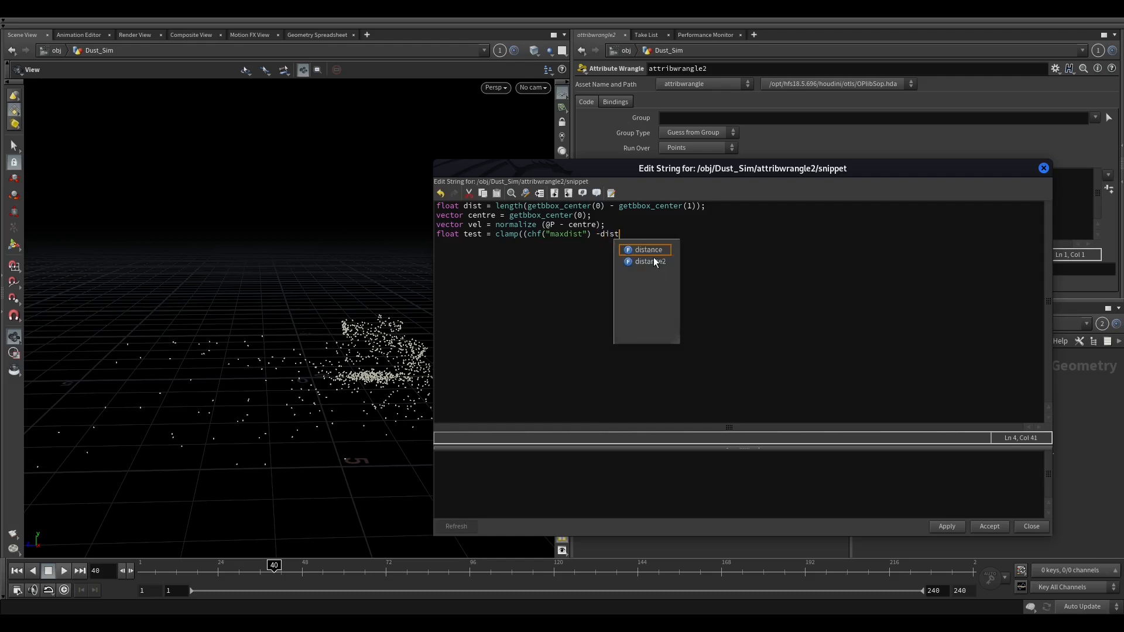
type(")")
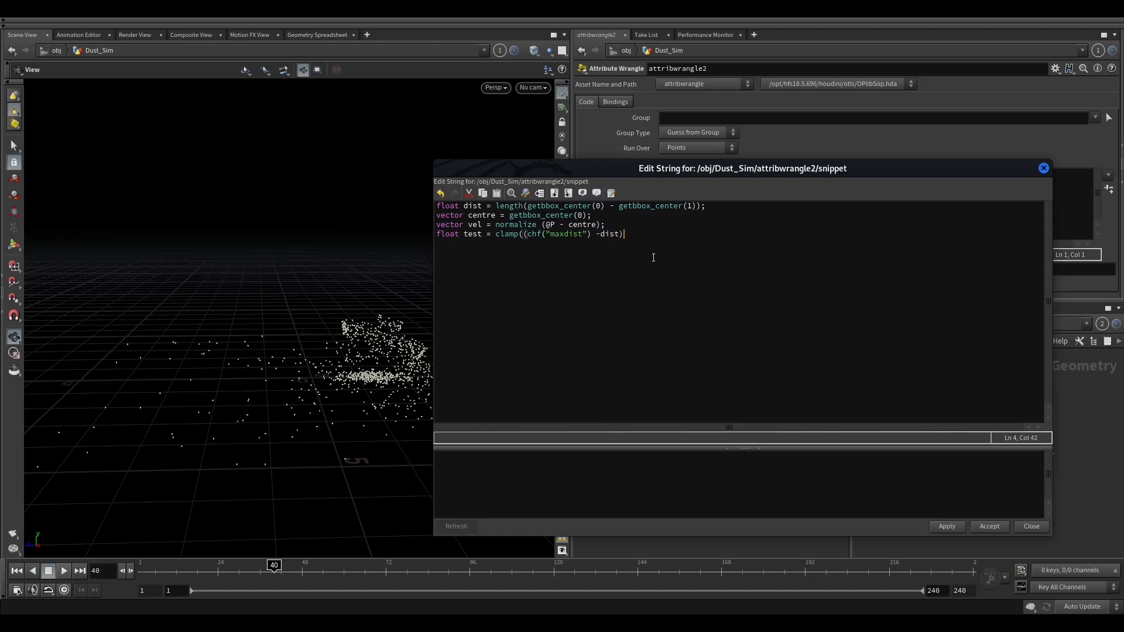
type(", 0,chf(\"max")
key("Escape")
type("dist\")) ;")
Add a line assigning the velocity scaled by distance from the centre: "v@v = vel * (length(@P - centre));".
key("Return")
type("v@v")
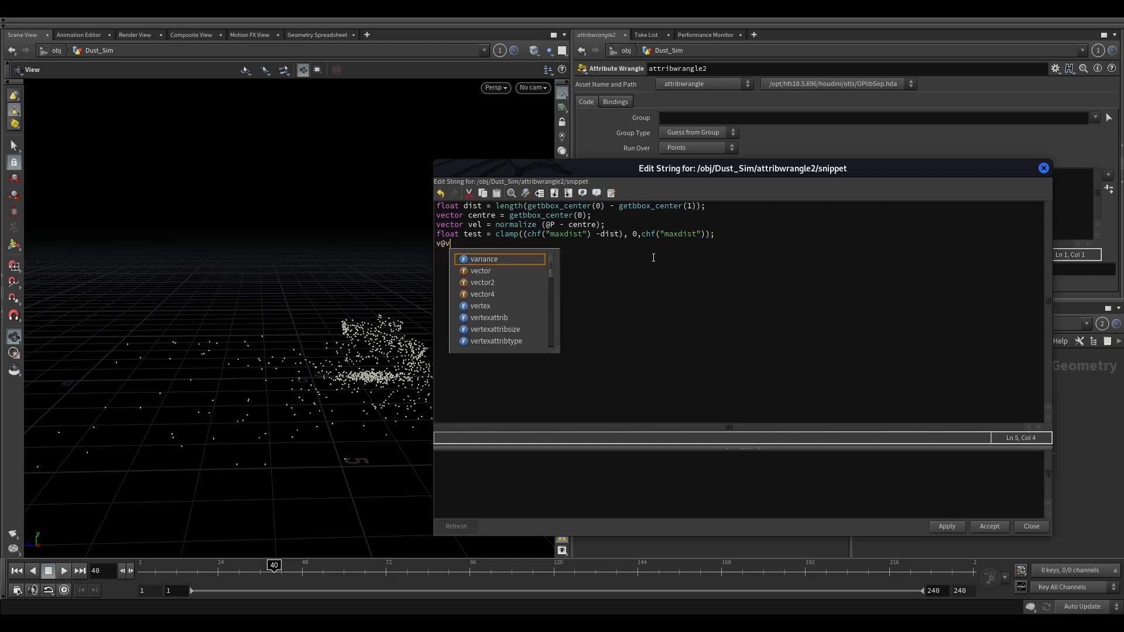
type(" = vel")
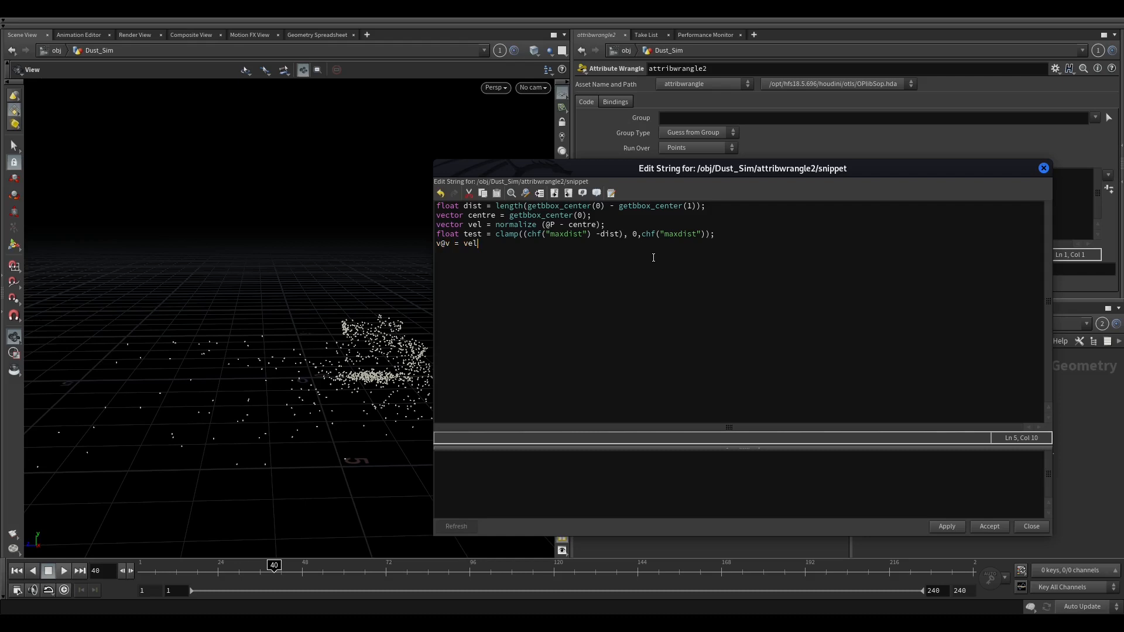
type("* (length")
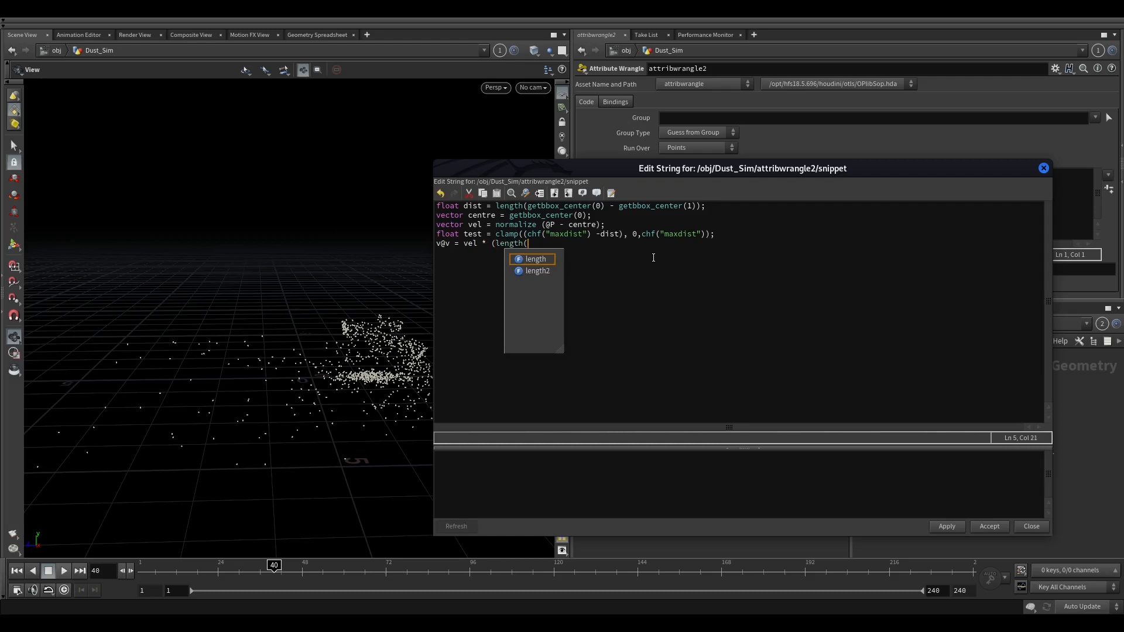
type("(@P")
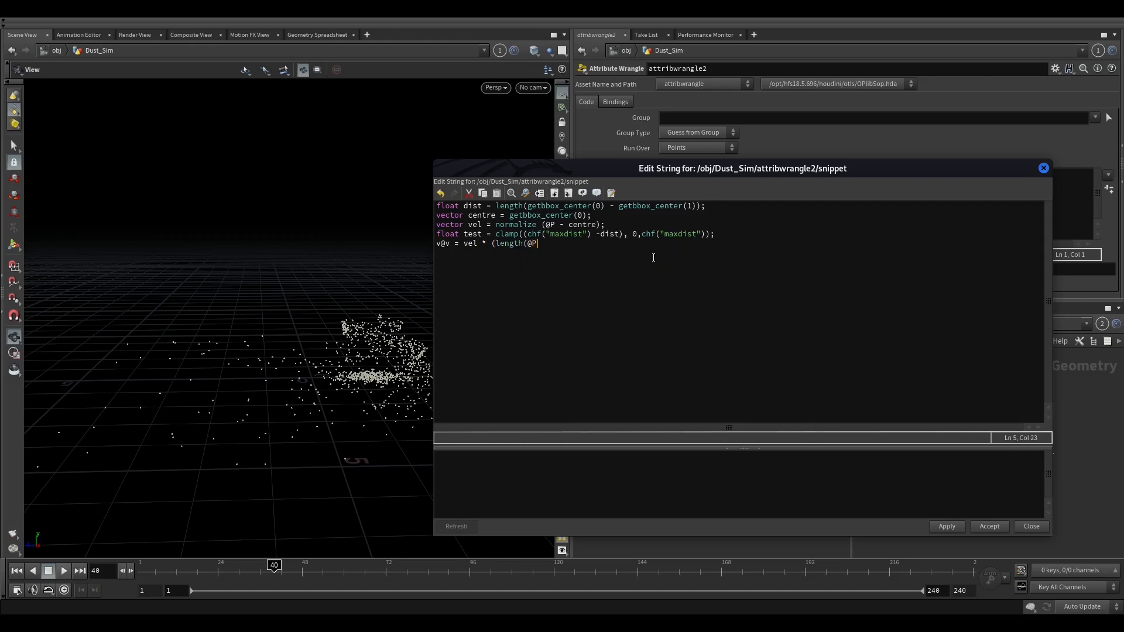
type(" - centre));")
Add a line scaling the normal's x component: "float nx = @N.x * chf("xscale");".
key("Return")
type("float nx = @N.x")
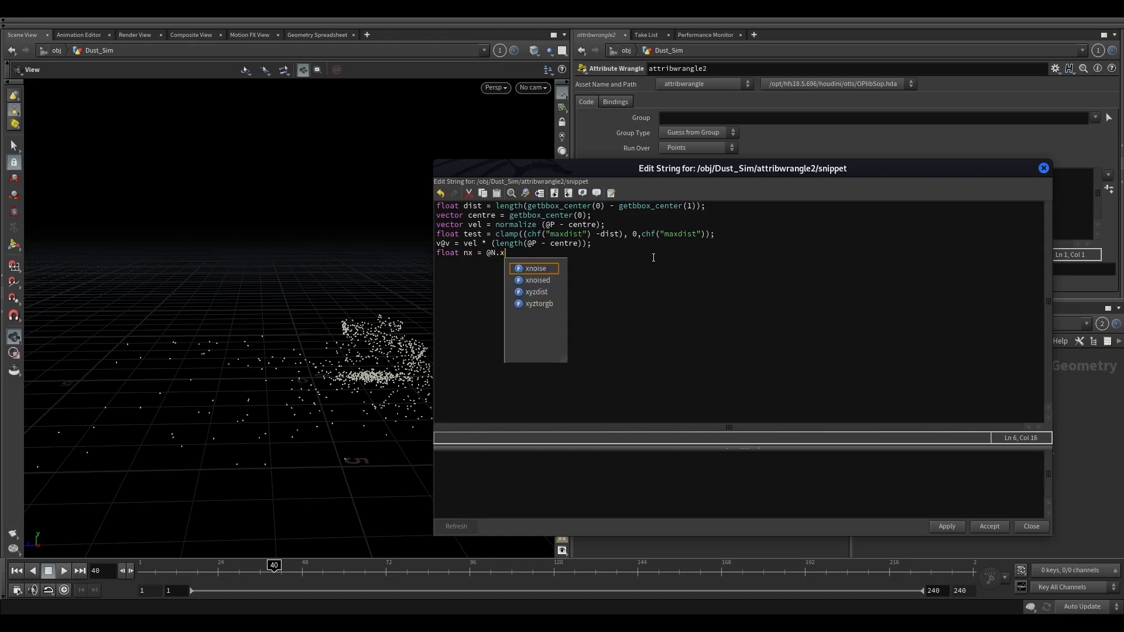
type(" * chf(")
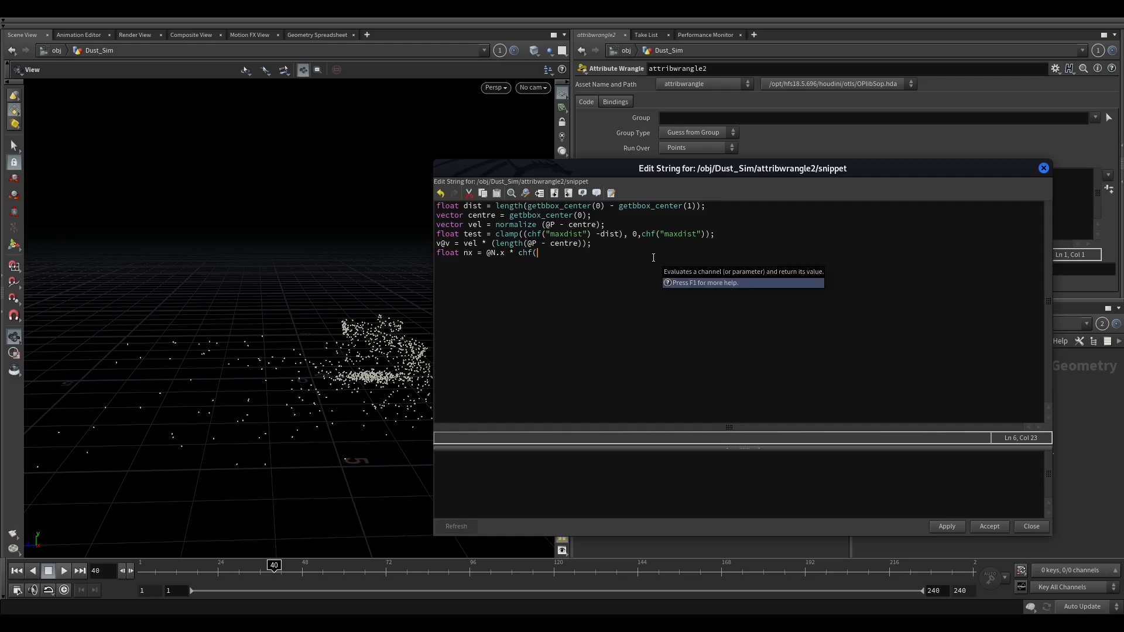
type("\"")
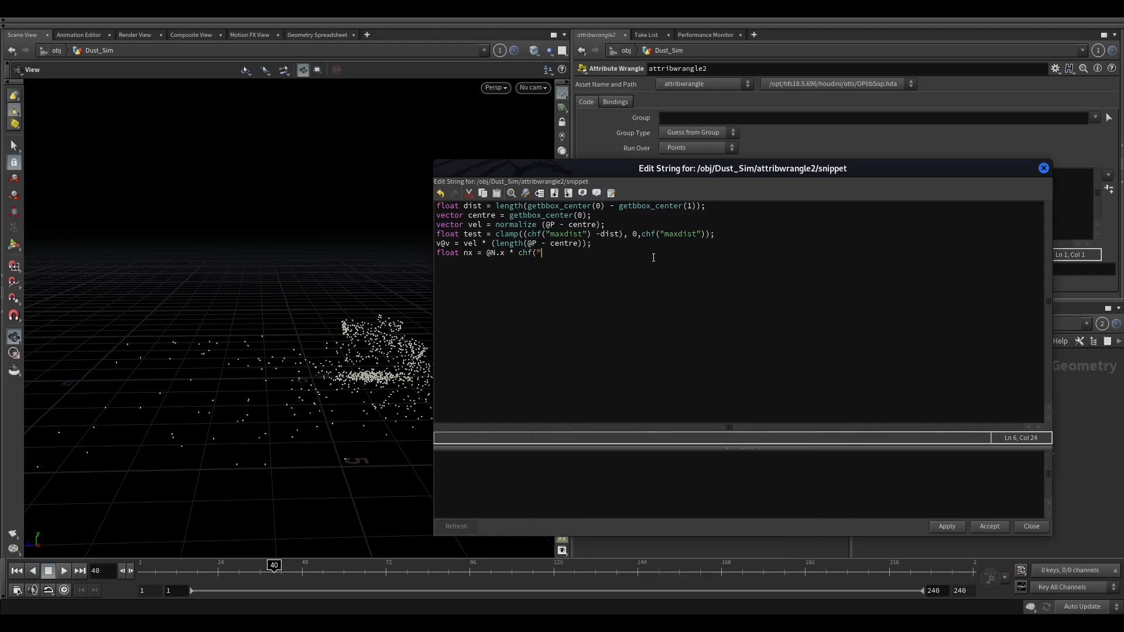
type("xscale\");")
Duplicate the nx line and change the copy to "float nz = @N.z * chf("zscale");".
left_click_drag(596, 250, 437, 255)
key("ctrl+c")
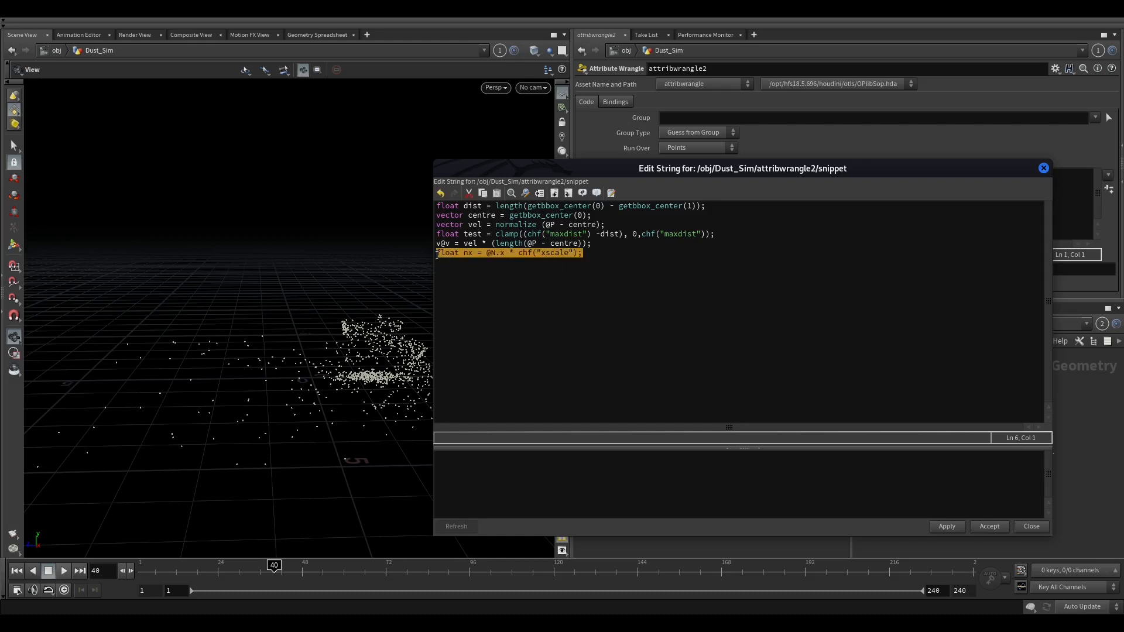
key("BackSpace")
key("ctrl+z")
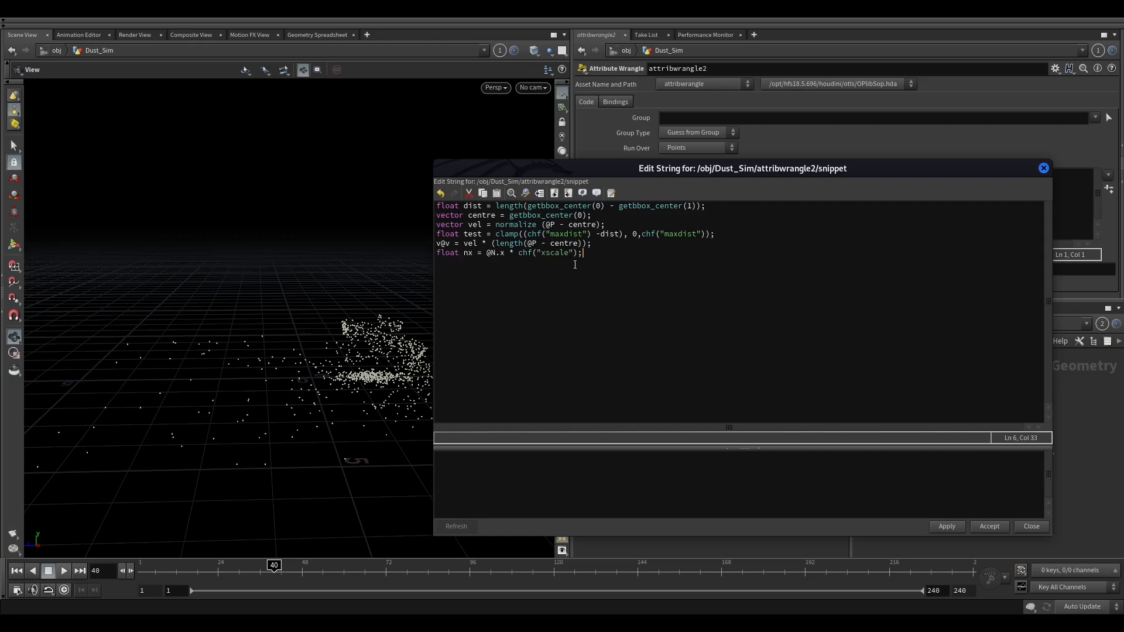
key("Return")
key("ctrl+v")
left_click_drag(474, 262, 465, 263)
left_click(468, 263)
key("BackSpace")
type("z")
left_click_drag(500, 263, 506, 263)
type("z")
key("Right")
key("BackSpace")
type("z")
Below a blank line, add the velocity component lines "@v.x += nx;", "@v.y = 0;" and "@v.z += nz;".
left_click(629, 269)
key("Return")
type("@v,x")
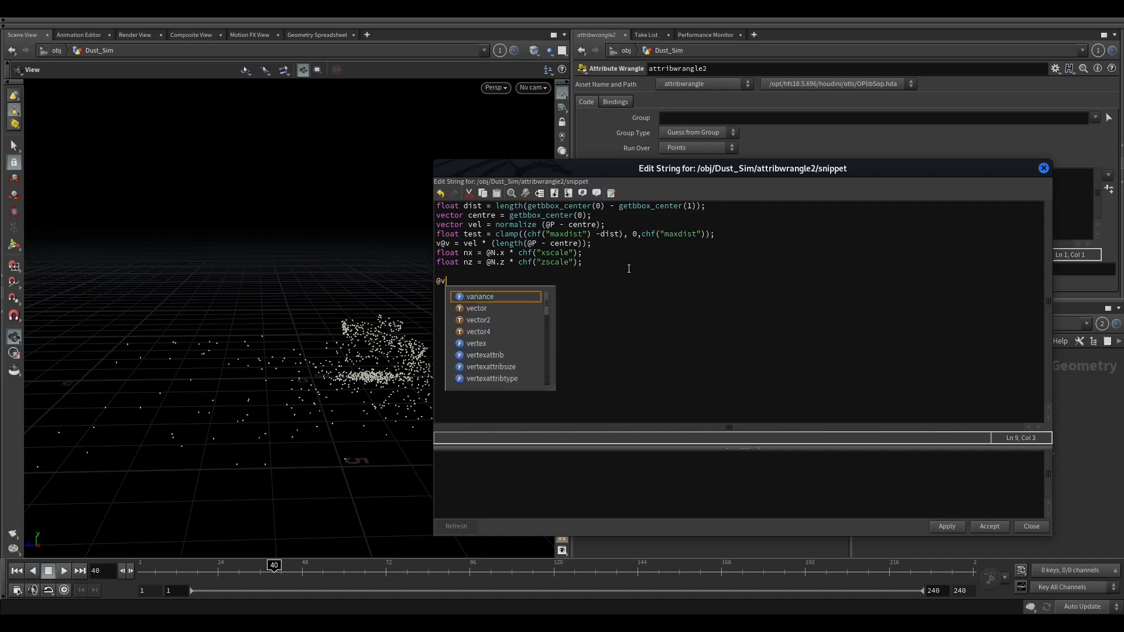
key("BackSpace")
key("BackSpace")
type(".x")
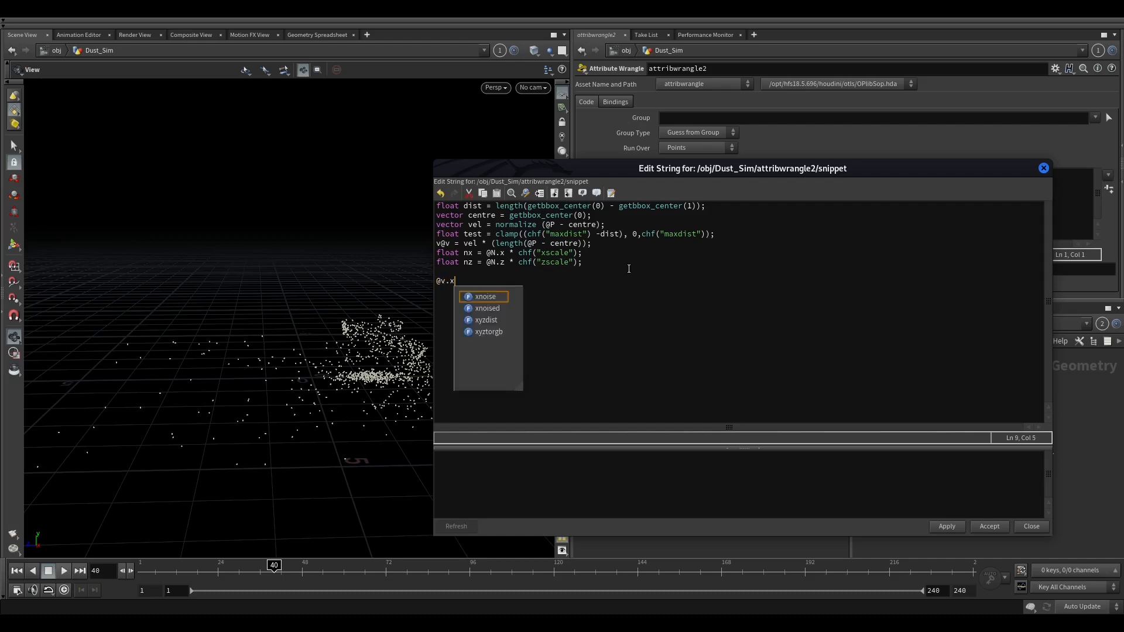
type(" +=")
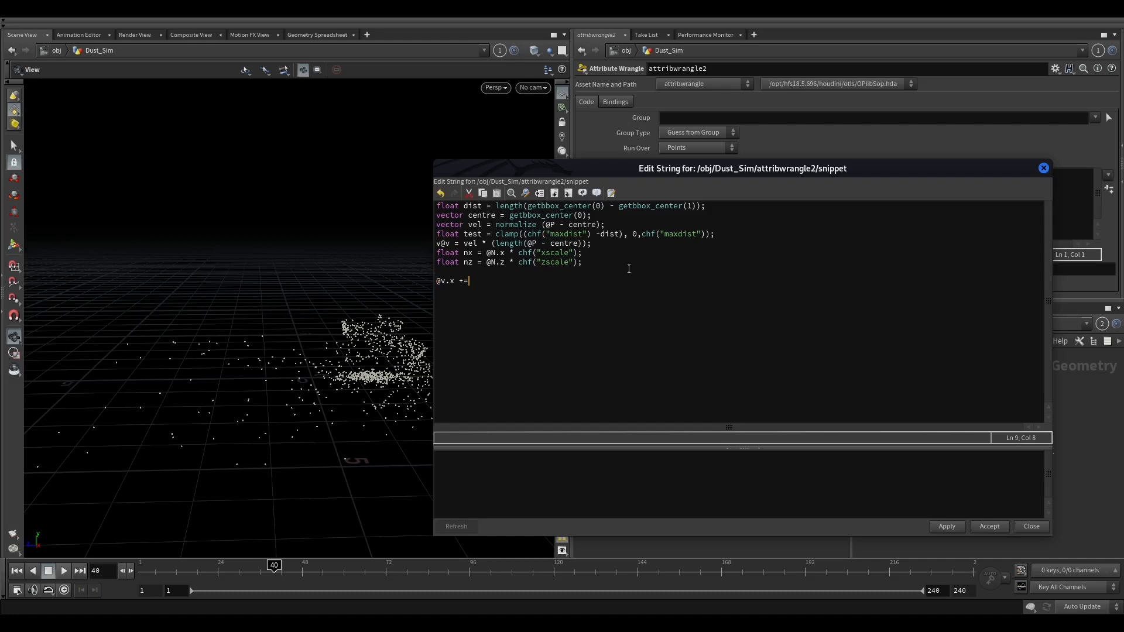
type(" nx;")
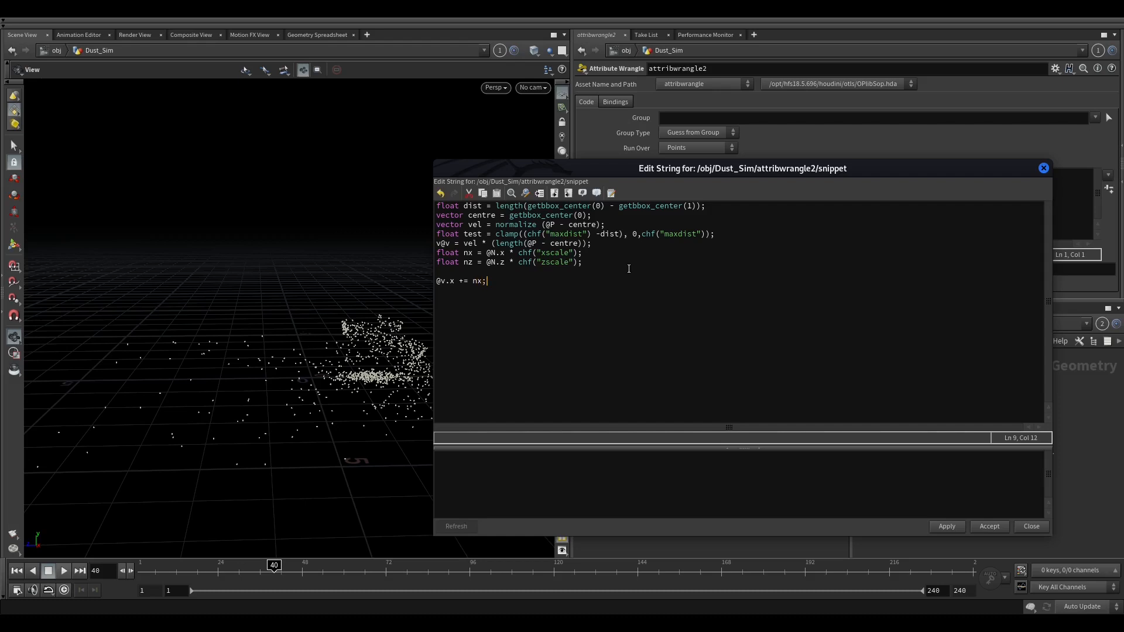
key("Return")
type("@v.y = 0;")
key("Return")
type("@v.z += nz")
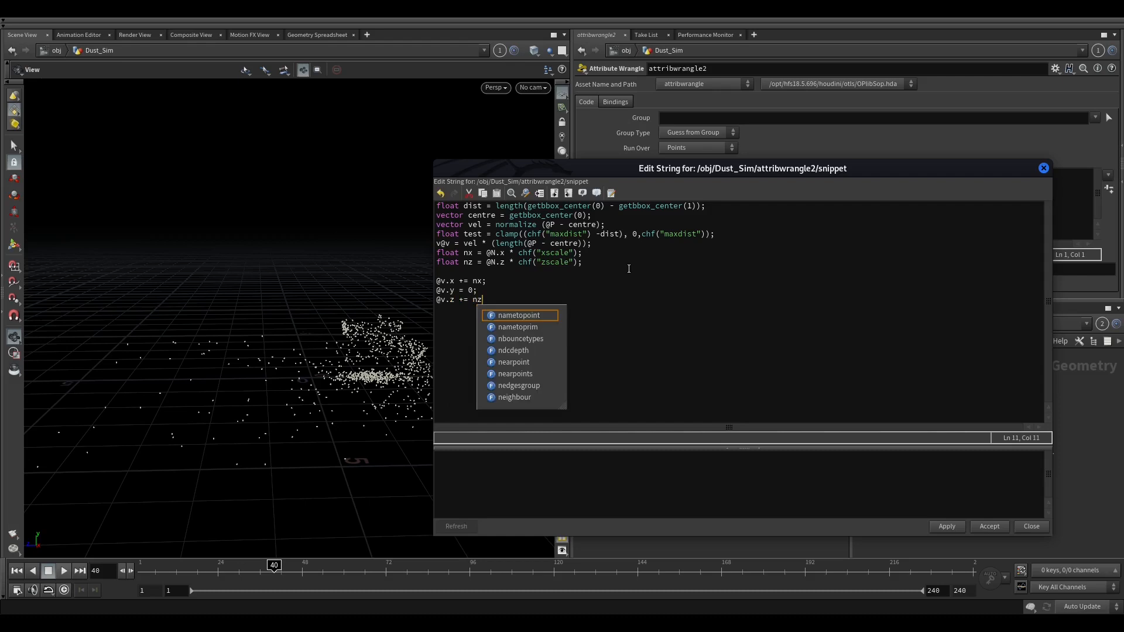
Add a line multiplying the velocity by the clamped distance: "v@v *= test;".
key("Return")
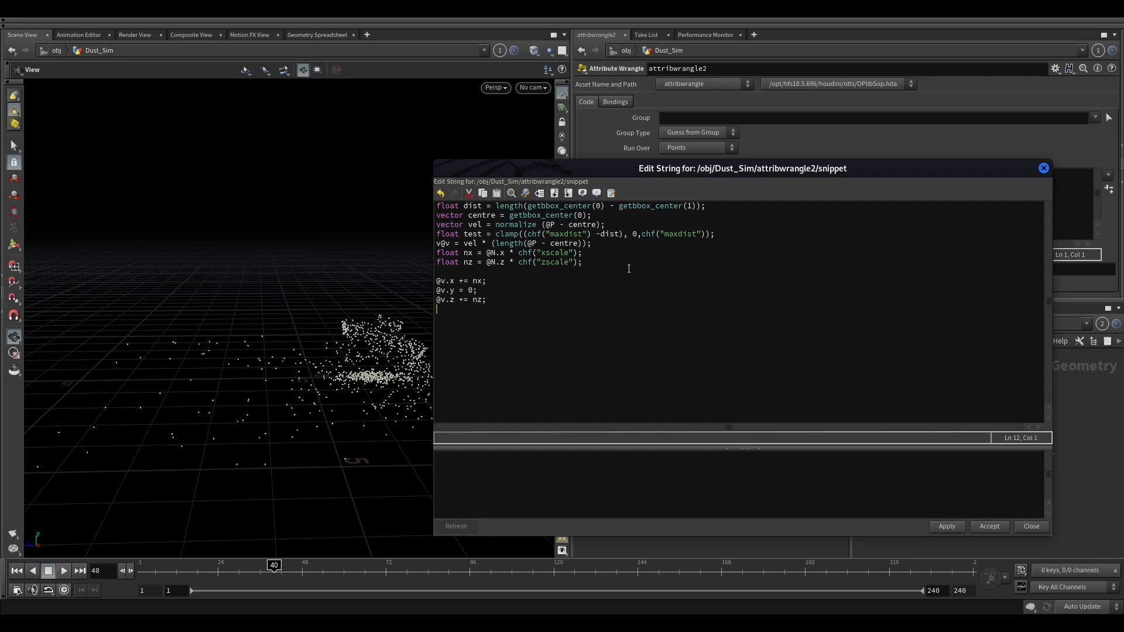
type("v@v *= te")
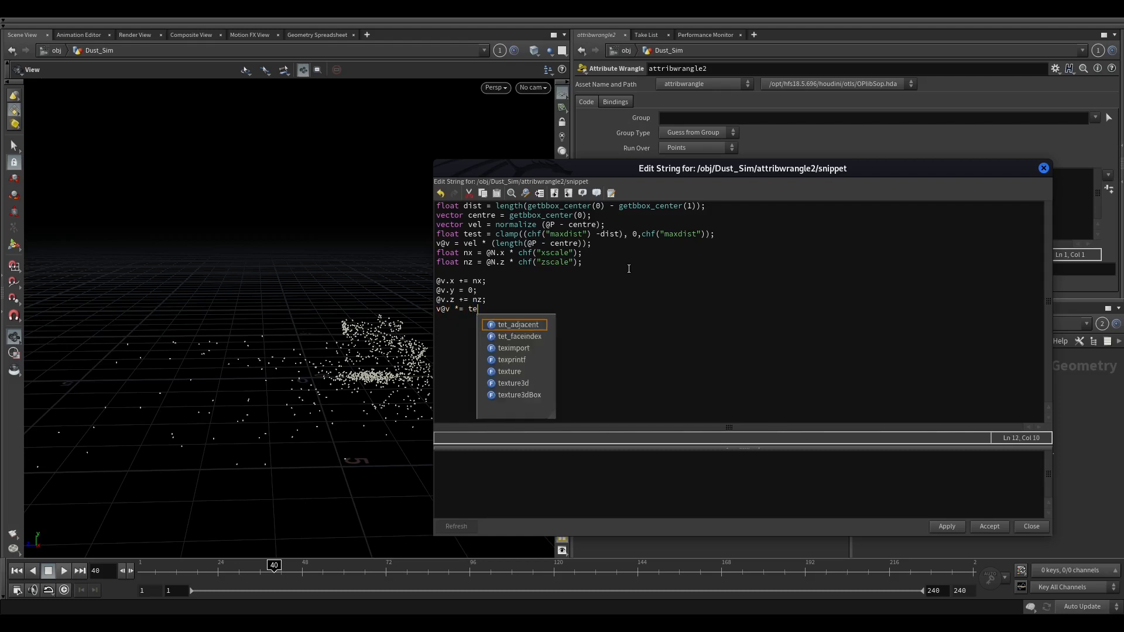
type("st;")
key("Return")
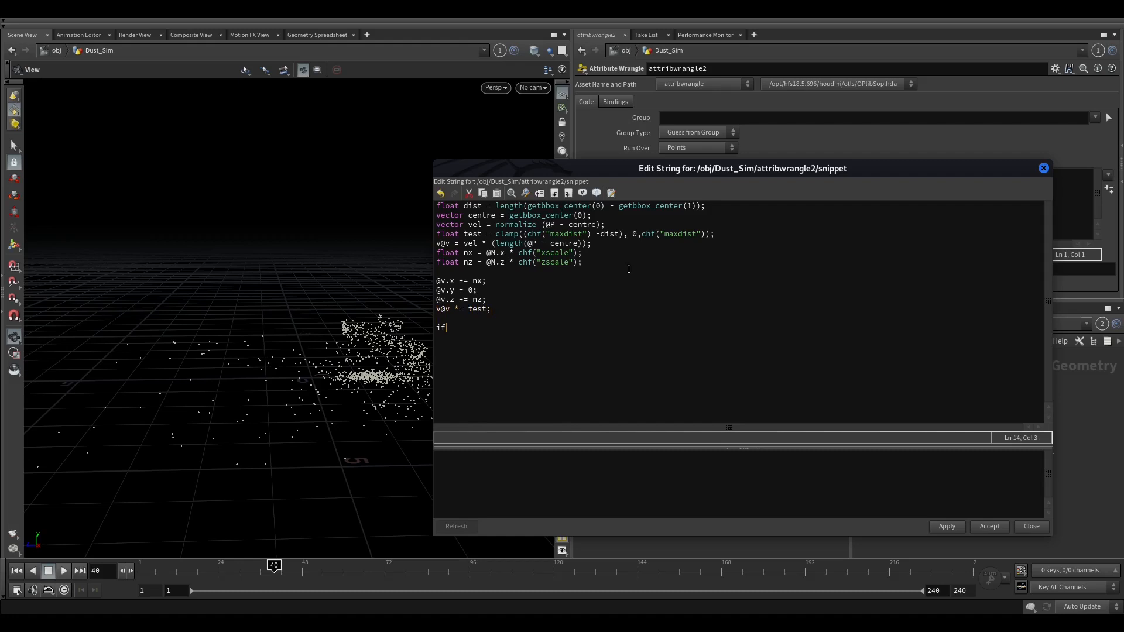
type("if(")
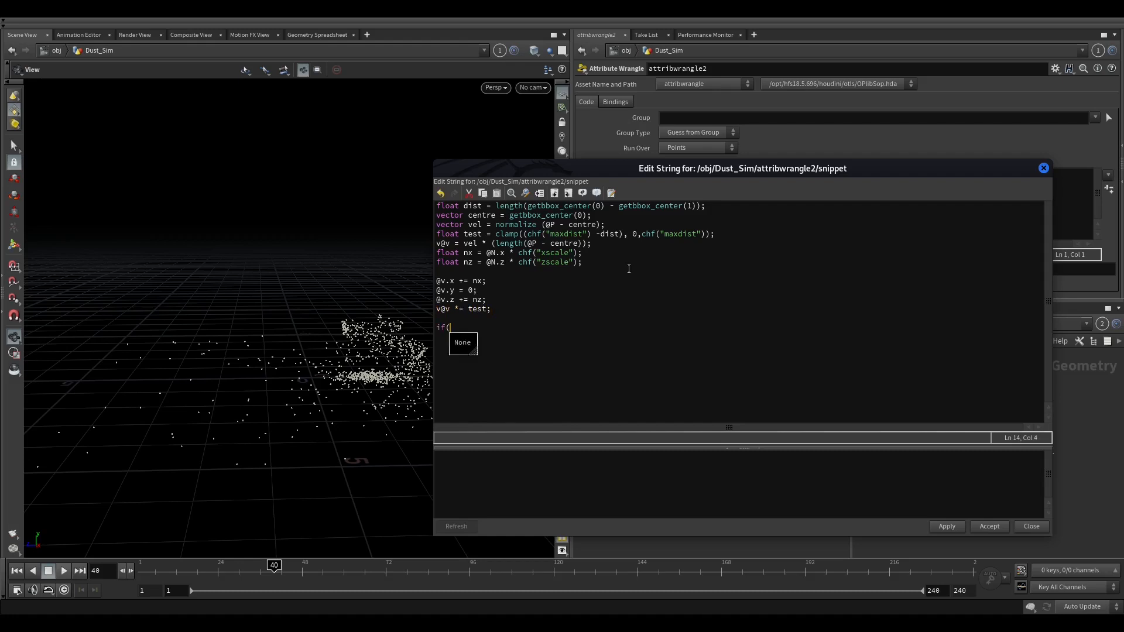
type("@P.y")
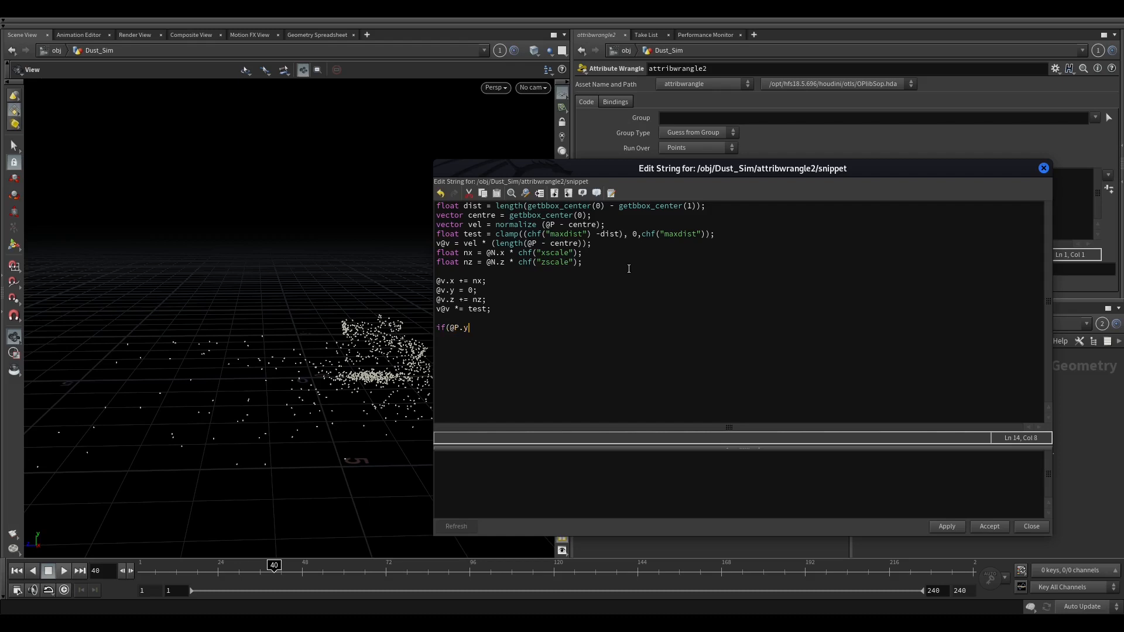
type(">0.1")
key("Return")
type("re")
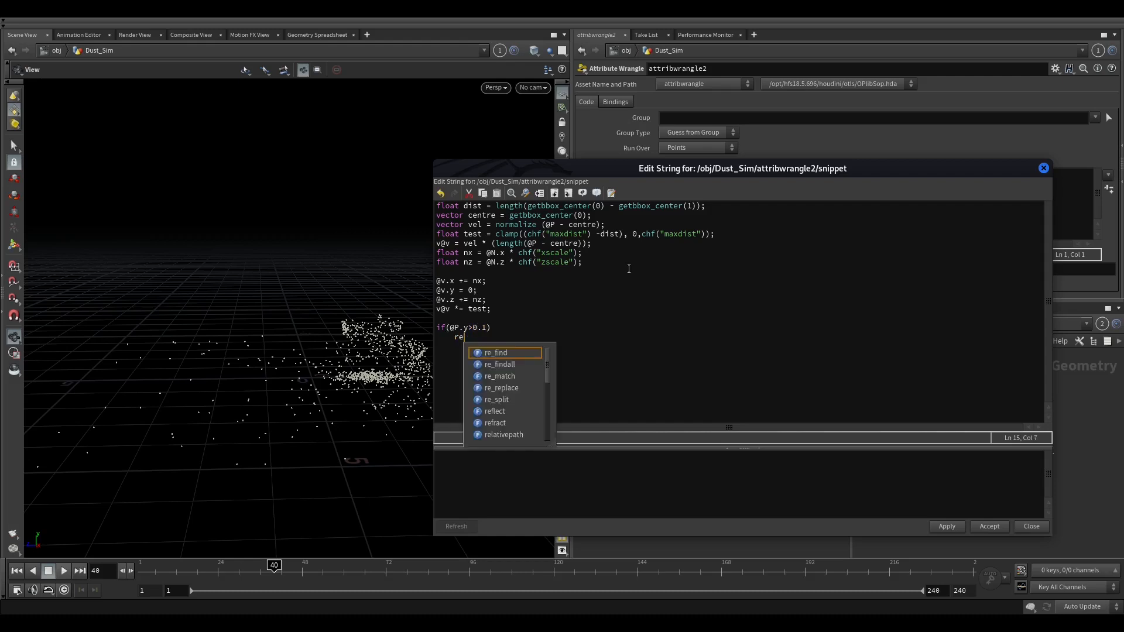
type("move")
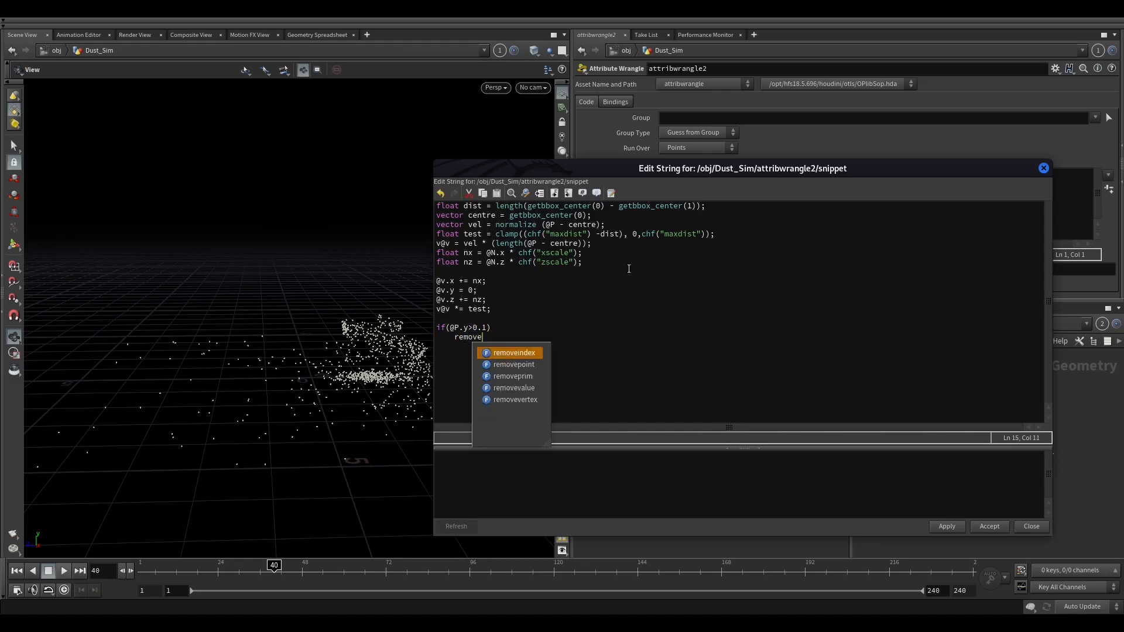
key("Down")
key("Return")
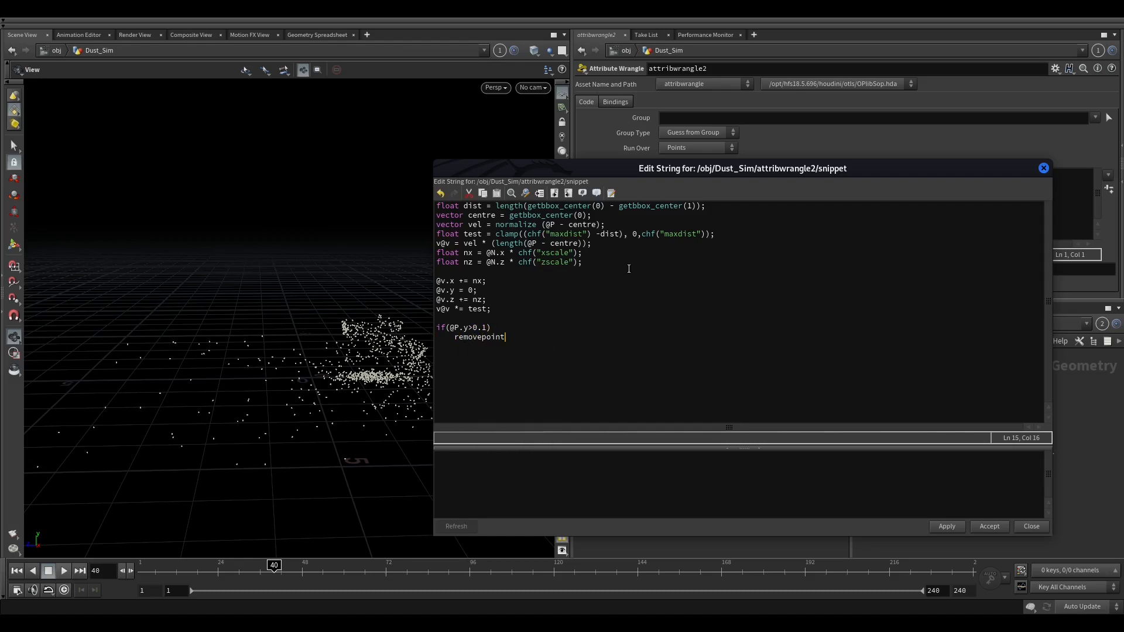
type("(0,@ptnum);")
Add the final line "@P.y = 0;" to flatten the points, and apply and accept the code.
key("Return")
type(";")
left_click(944, 527)
left_click(983, 527)
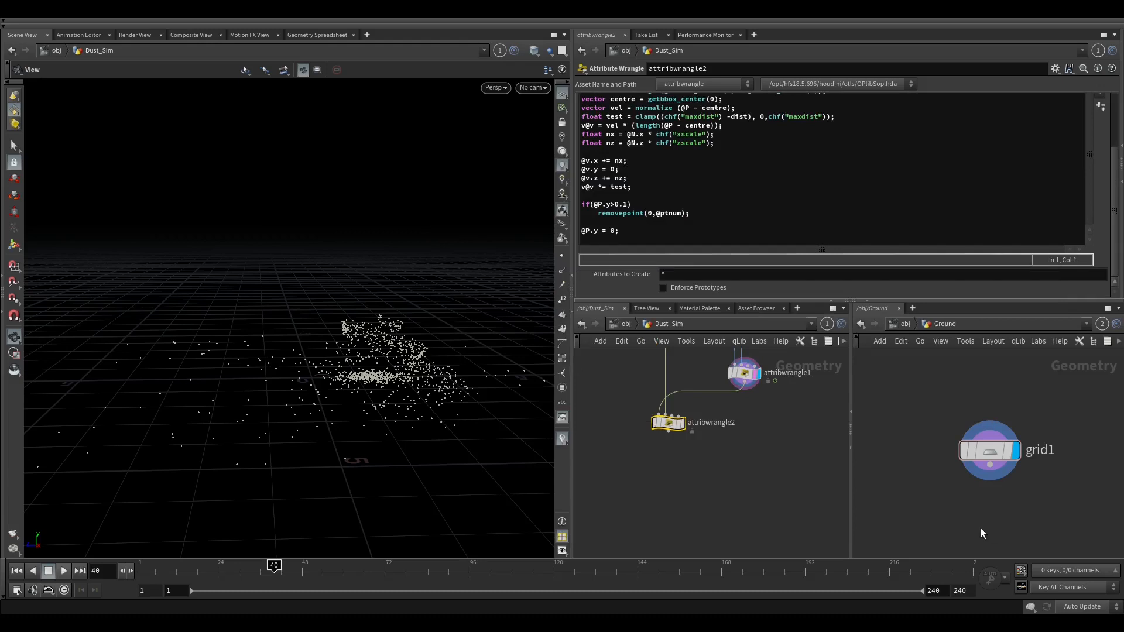
Set the display flag on attribwrangle2 to show its points in the viewport.
scroll(696, 430, "up", 3)
left_click(655, 417)
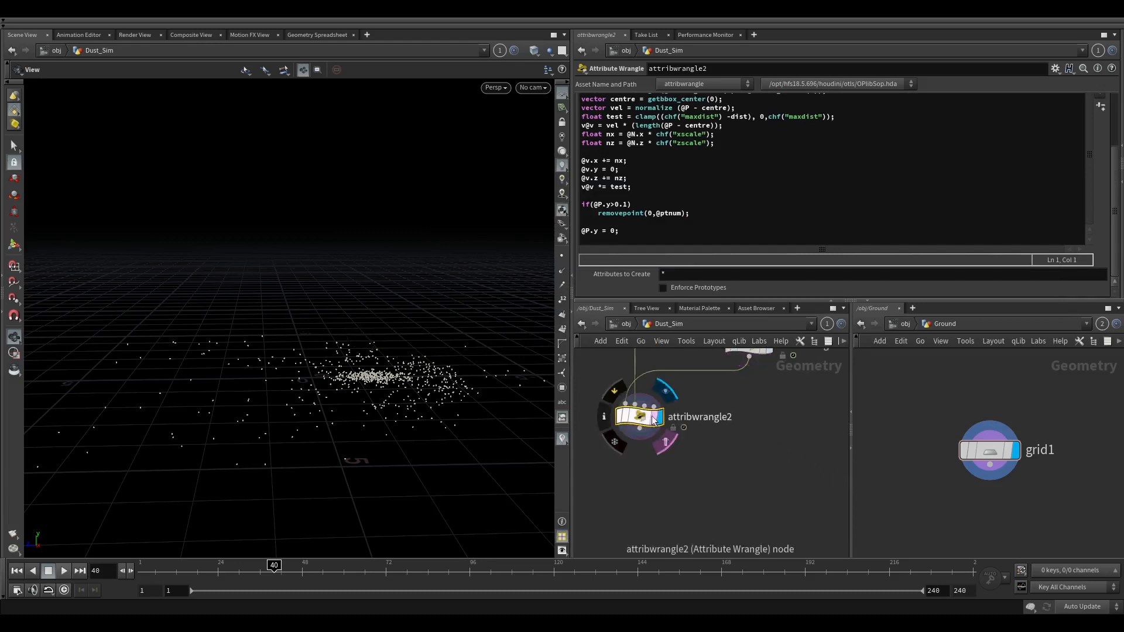
Go to frame 47 and bypass then re-enable attribwrangle2 to compare the points with and without the @P.y = 0; code.
left_click_drag(361, 372, 355, 355)
mouse_move(280, 571)
left_mouse_down()
mouse_move(222, 572)
mouse_move(299, 572)
left_mouse_up()
left_click(616, 415)
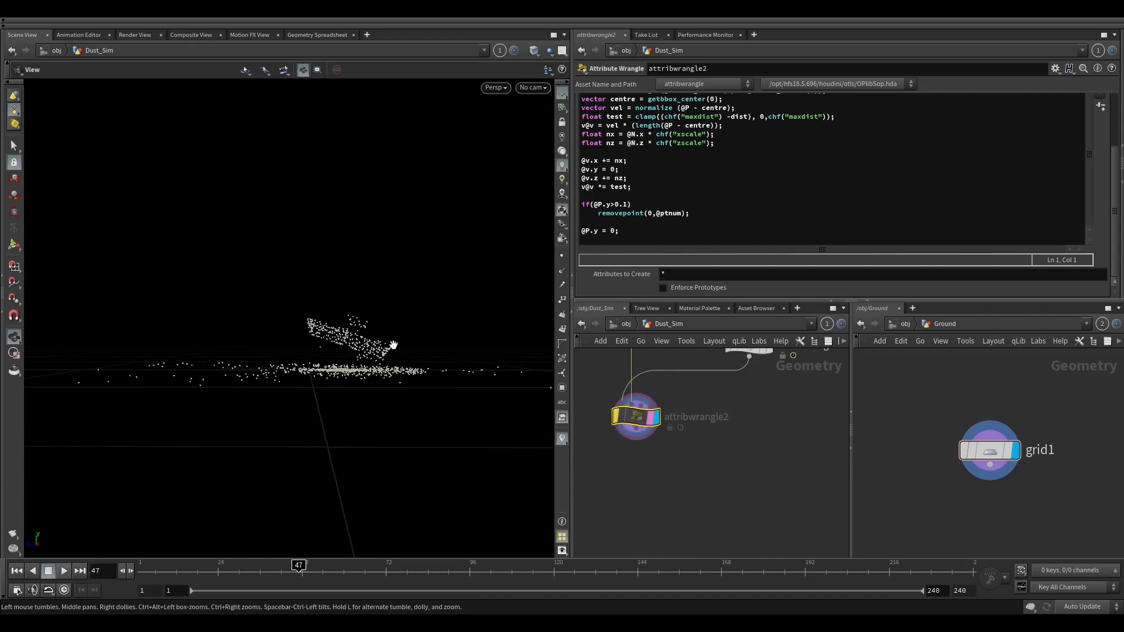
left_click(612, 395)
left_click_drag(621, 231, 581, 233)
left_click(721, 416)
left_click(837, 410)
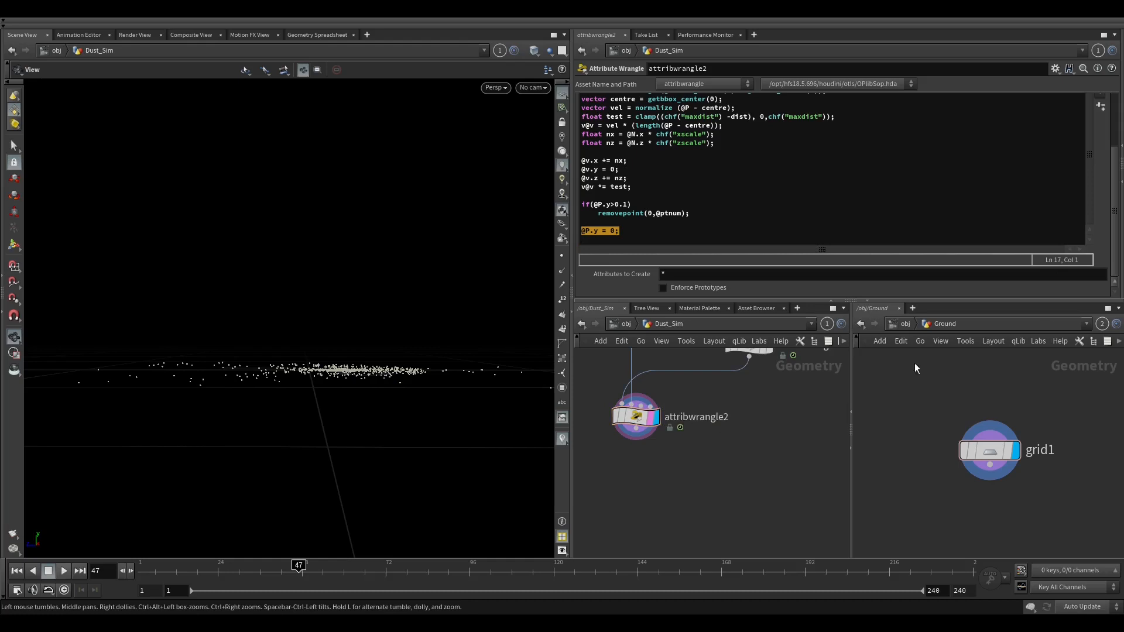
Set the Maxdist parameter of attribwrangle2 to 2.
left_click_drag(1113, 190, 1110, 132)
left_click(1101, 188)
left_click_drag(1114, 172, 1112, 246)
left_click(688, 261)
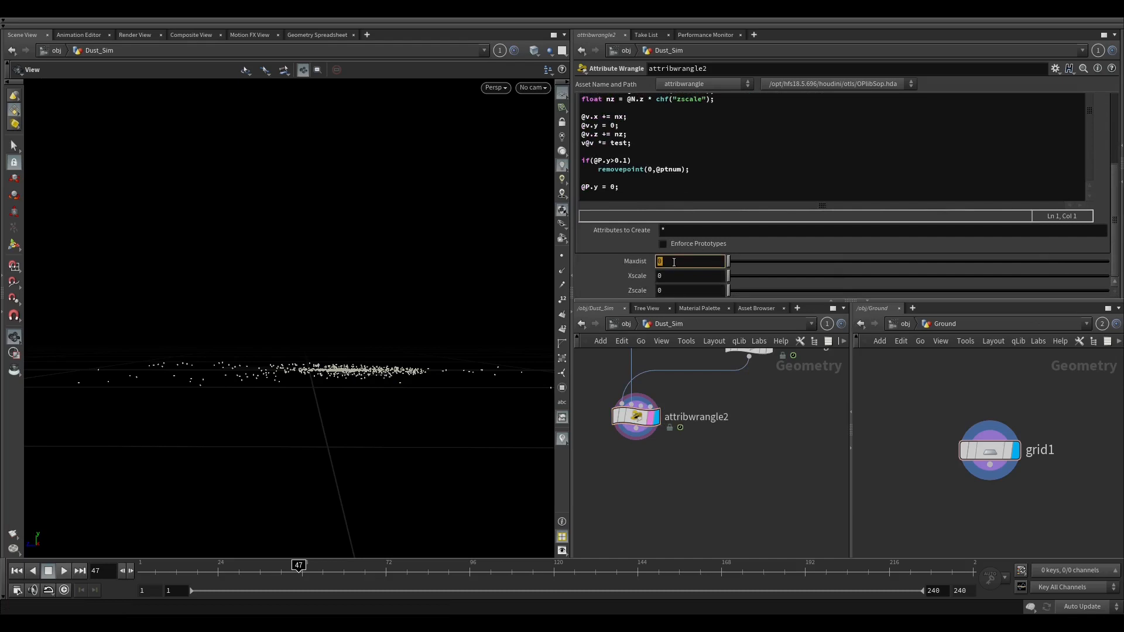
type("2")
key("Return")
Display the point velocity trails in the viewport and scrub the animation through to frame 104.
left_click_drag(333, 358, 329, 502)
left_click(561, 288)
left_click_drag(411, 570, 341, 570)
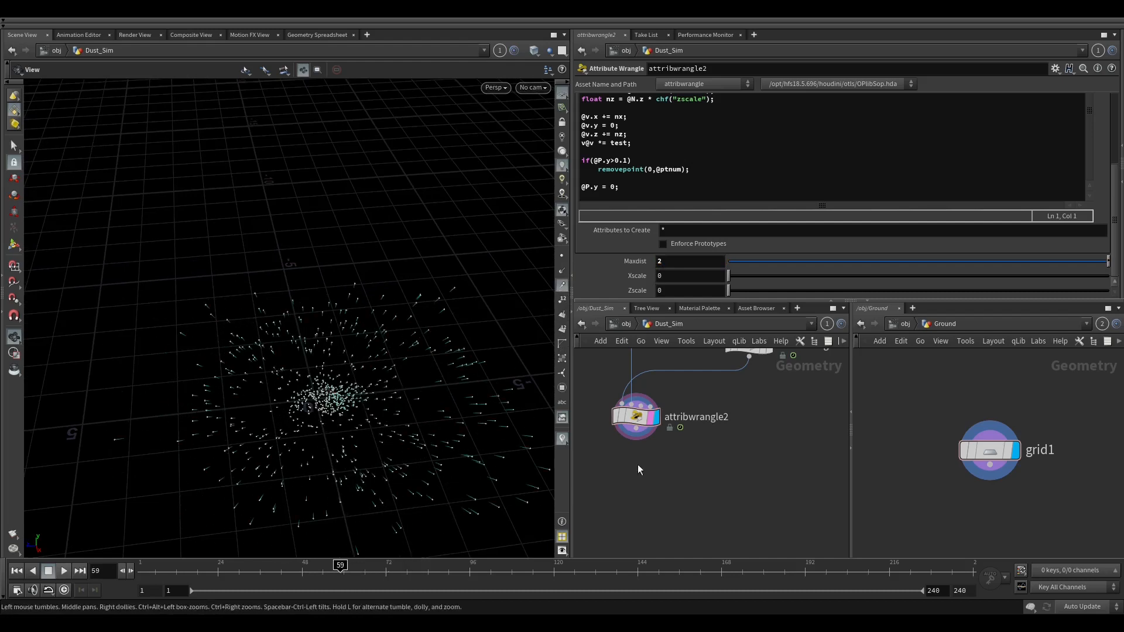
left_click(608, 394)
left_click(606, 397)
left_click_drag(340, 570, 498, 519)
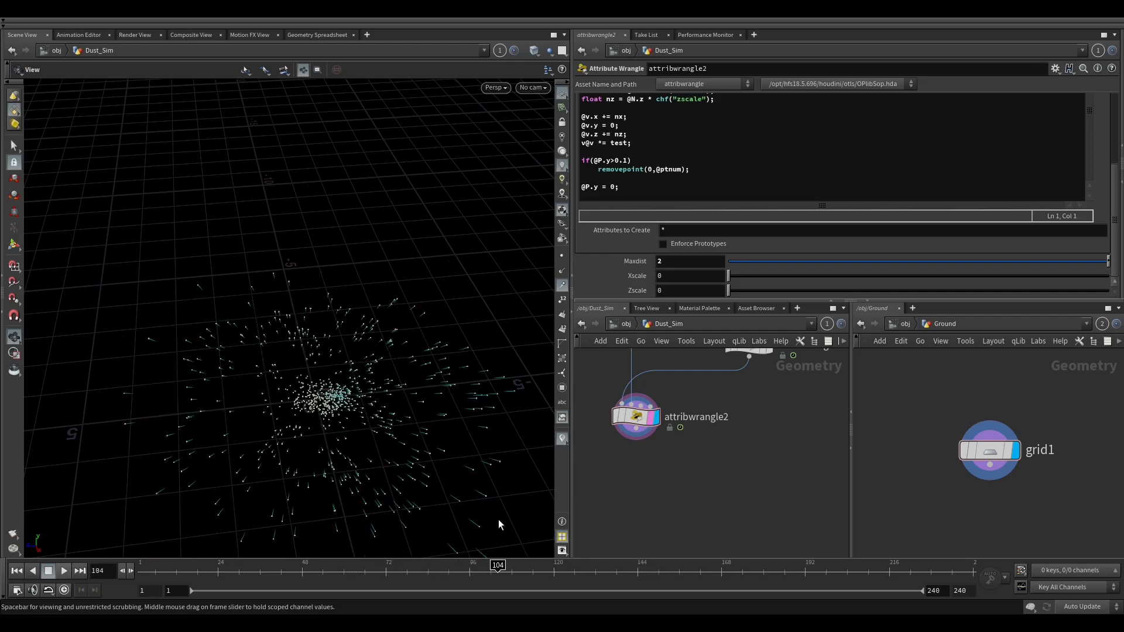
Set both Xscale and Zscale of attribwrangle2 to 0.01 and scrub to frame 198.
left_click_drag(666, 277, 635, 274)
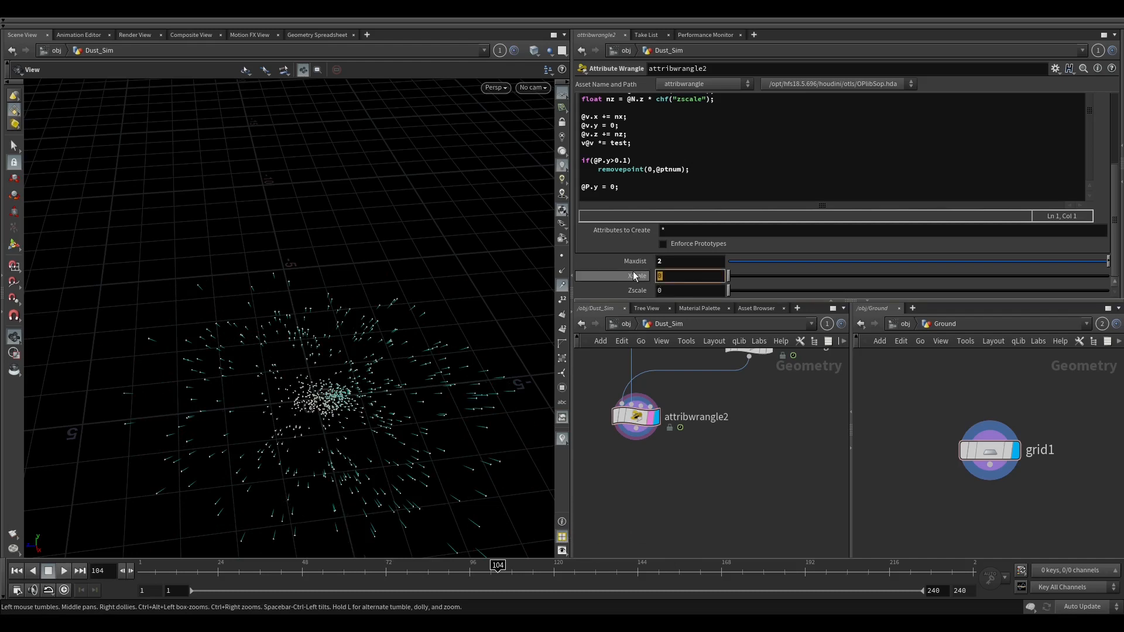
type("0.01")
key("Return")
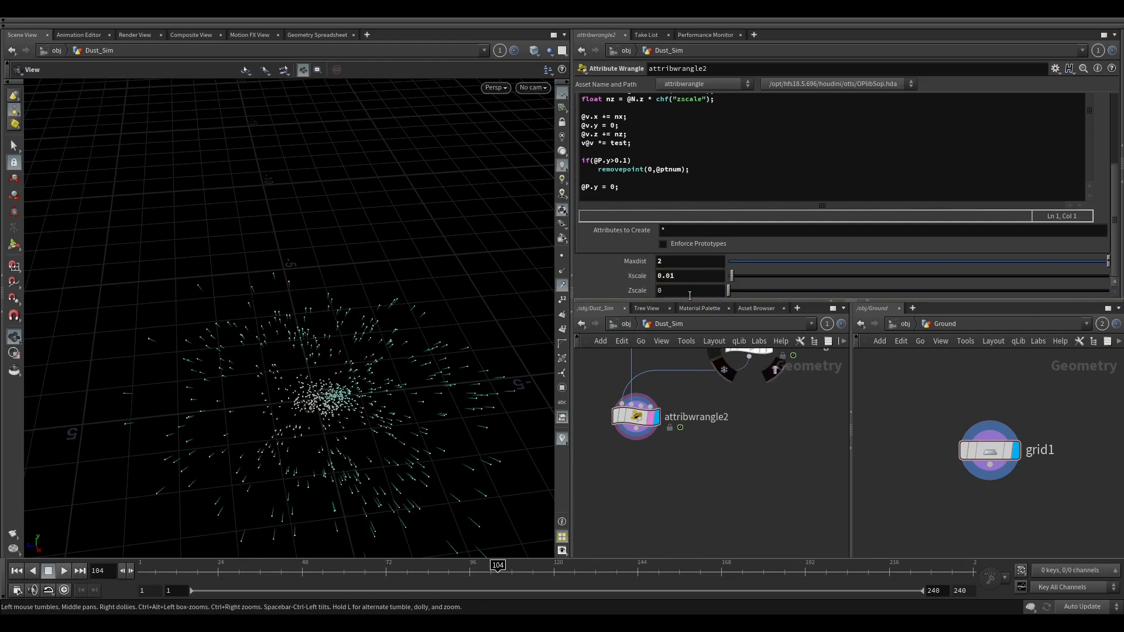
left_click_drag(689, 291, 609, 291)
type(".01")
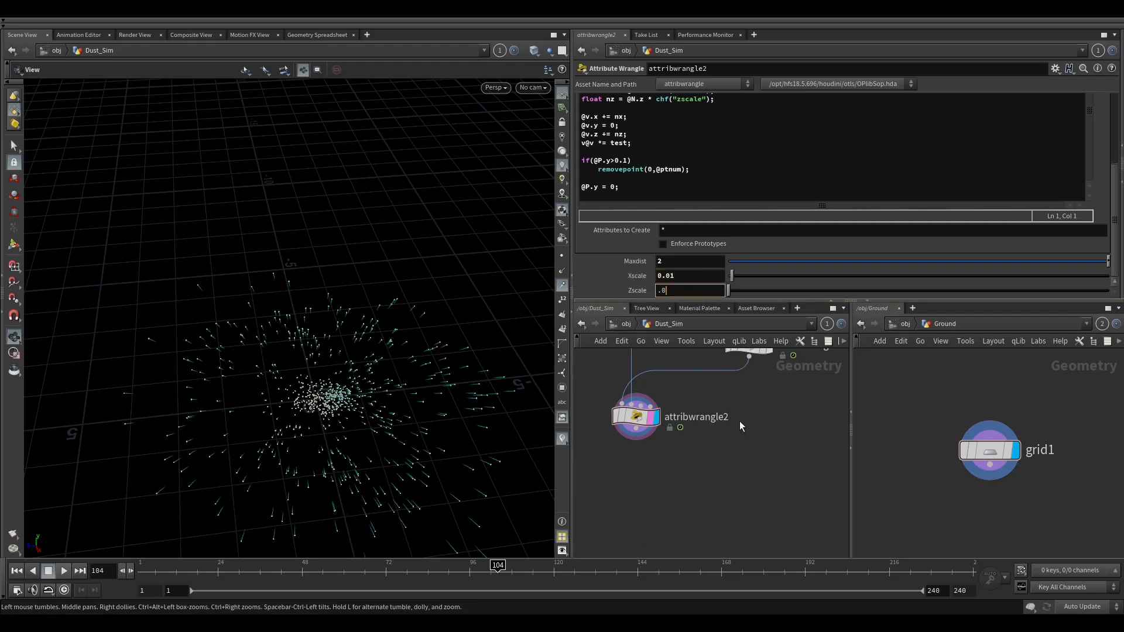
key("Return")
left_click_drag(510, 576, 826, 517)
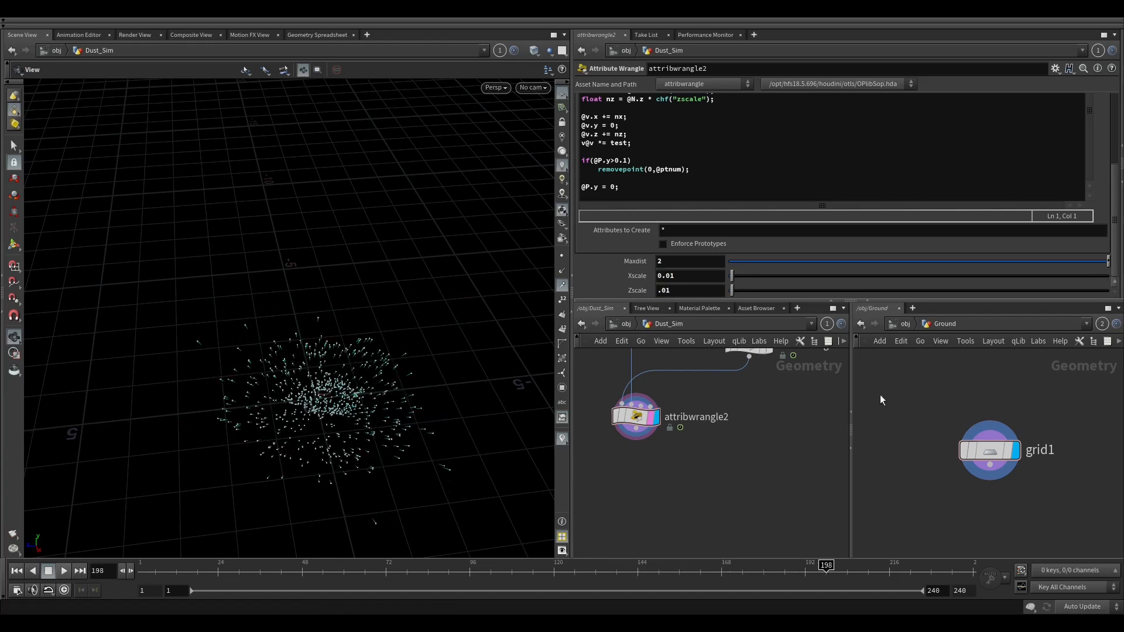
Add an Attribute Wrangle node connected beneath attribwrangle2 and display it.
scroll(679, 451, "down", 3)
middle_click_drag(667, 454, 688, 402)
left_click(673, 383)
right_click(670, 422)
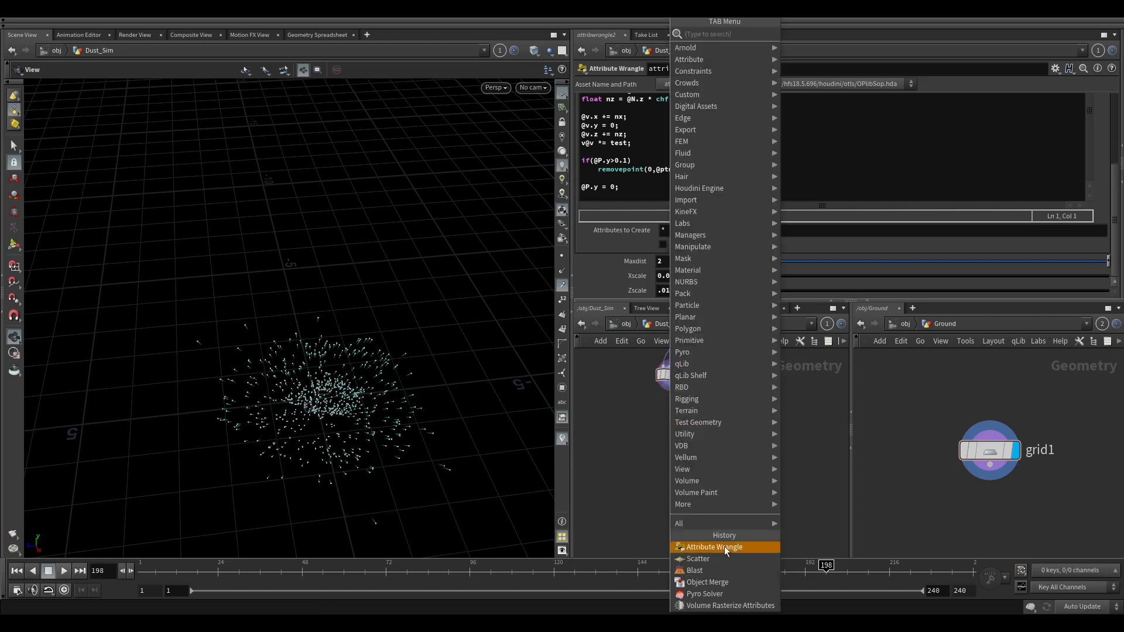
left_click(714, 547)
left_click(669, 417)
left_click(640, 198)
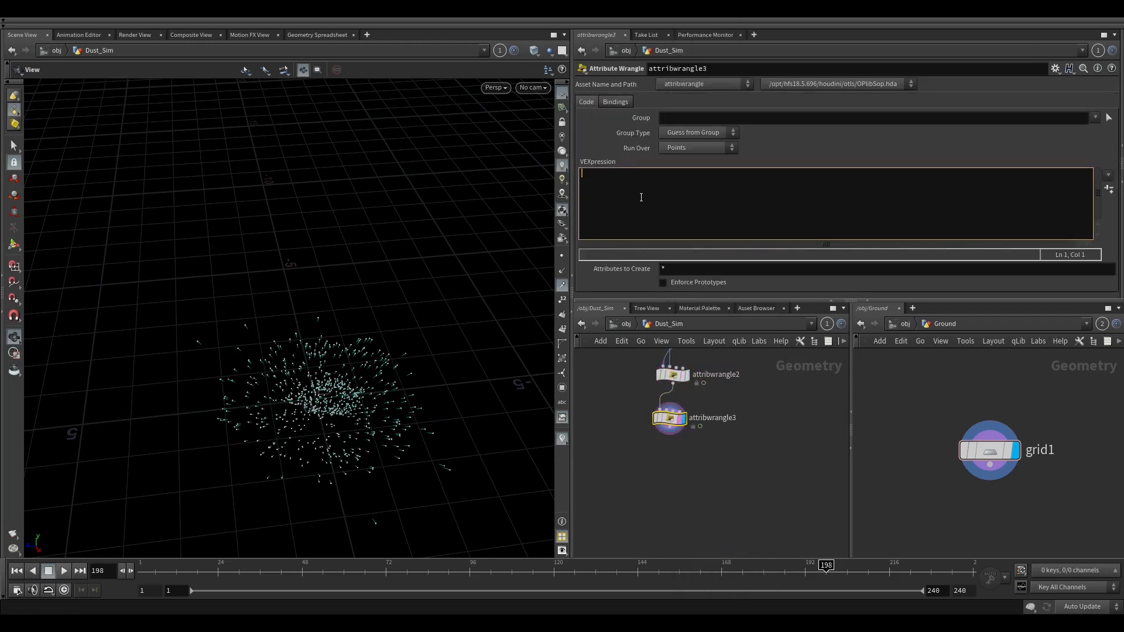
Show all objects in the viewport and examine the source points beneath the ship at frame 176.
left_click(548, 51)
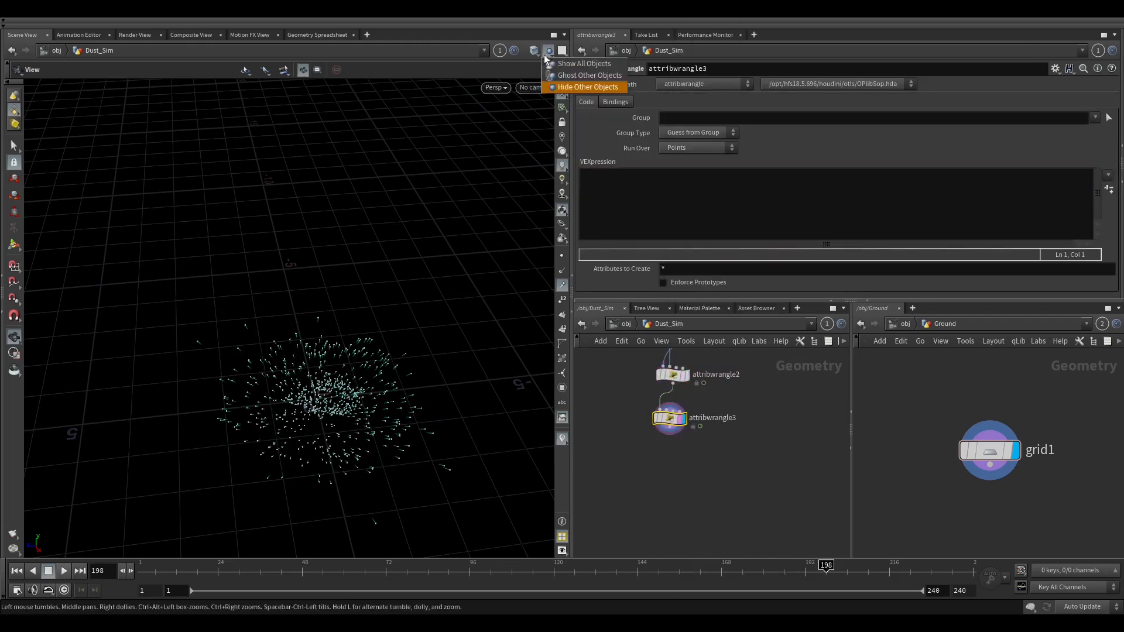
left_click(554, 64)
left_click_drag(469, 351, 366, 428)
scroll(369, 320, "up", 5)
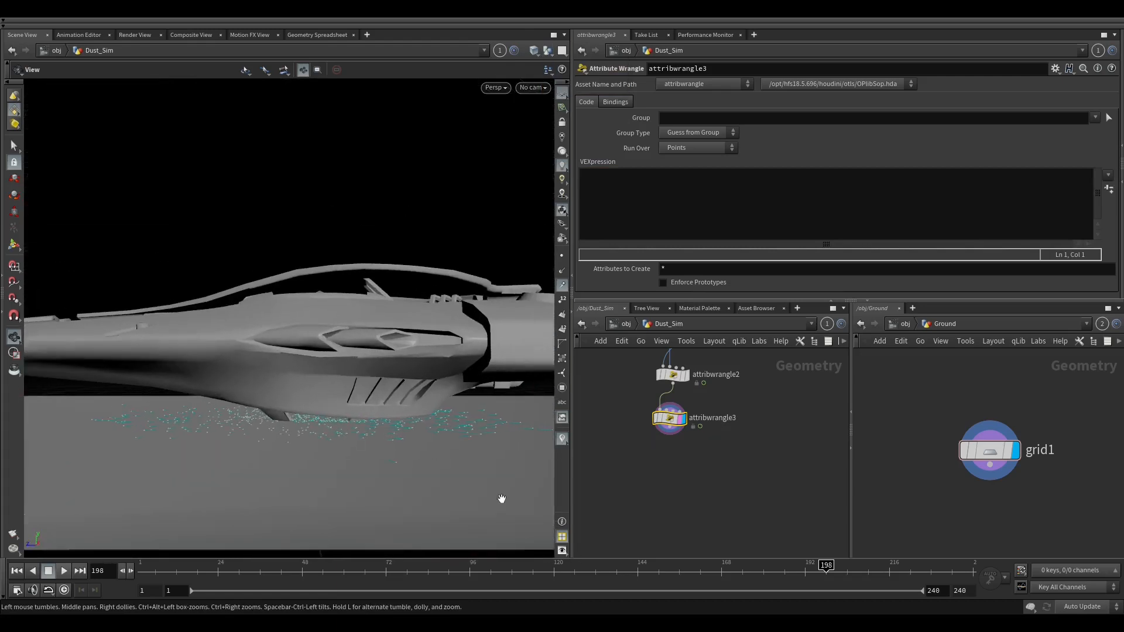
left_click(786, 566)
left_click_drag(786, 566, 749, 559)
left_click_drag(281, 413, 274, 428)
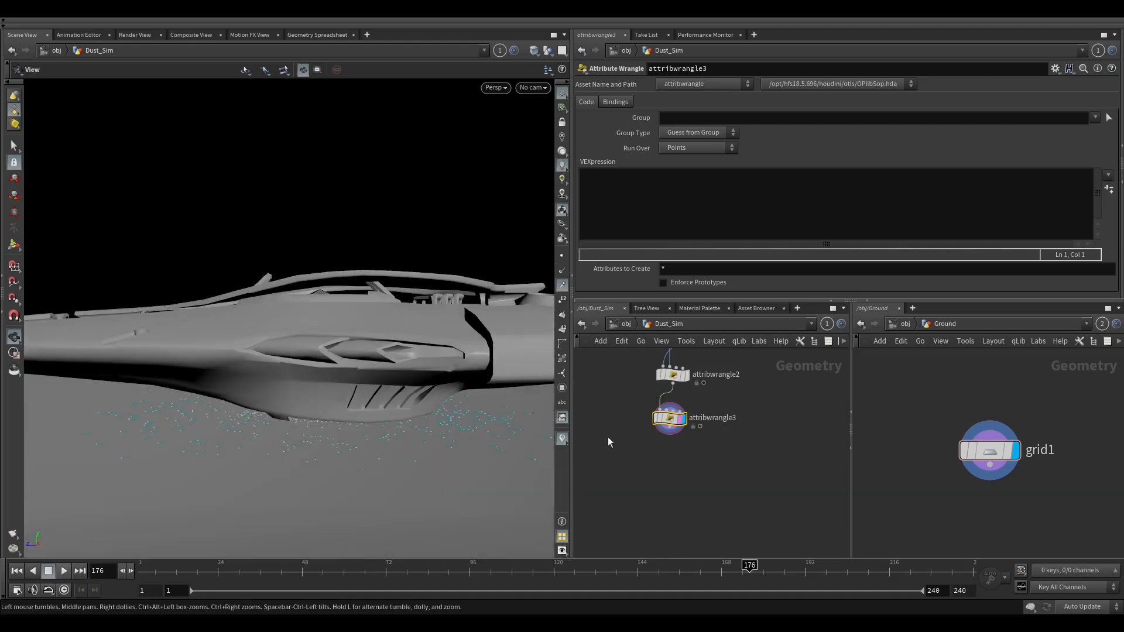
Write the condition "if(length(v@v)<0.1)" in attribwrangle3's code, checking the ship and points around frame 23.
left_click(603, 203)
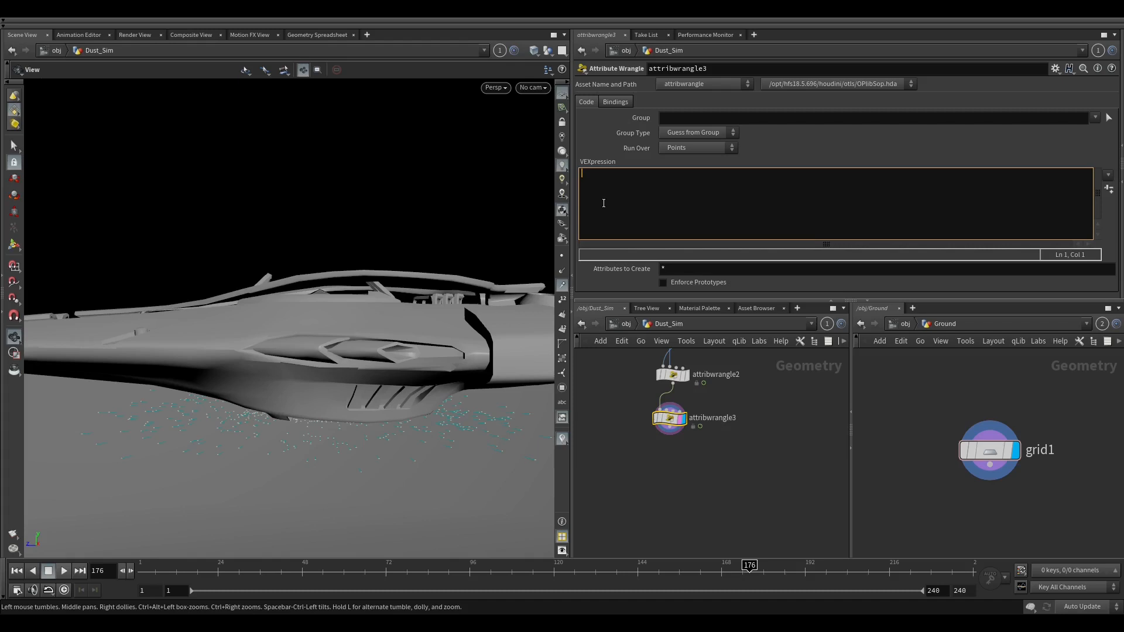
type("if(")
left_click_drag(750, 569, 203, 570)
right_click_drag(305, 395, 244, 427)
left_click_drag(244, 426, 320, 408)
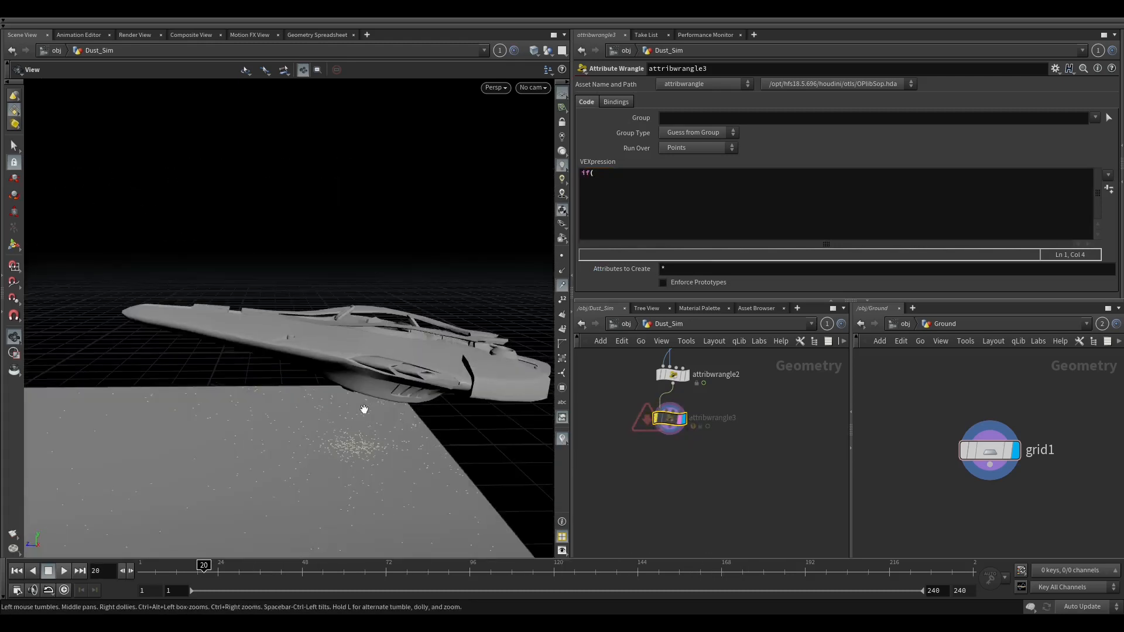
right_click_drag(332, 445, 337, 416)
middle_click_drag(329, 475, 371, 433)
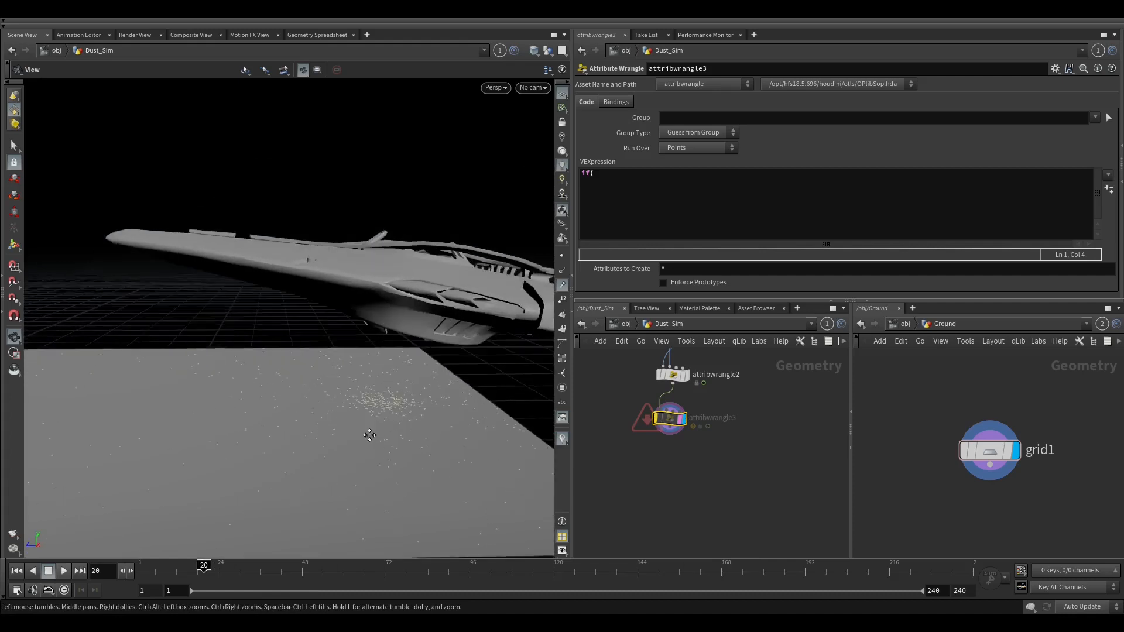
right_click_drag(371, 434, 310, 469)
mouse_move(202, 571)
left_mouse_down()
mouse_move(146, 577)
mouse_move(725, 568)
mouse_move(346, 562)
mouse_move(260, 550)
mouse_move(268, 542)
mouse_move(215, 566)
left_mouse_up()
left_click(622, 188)
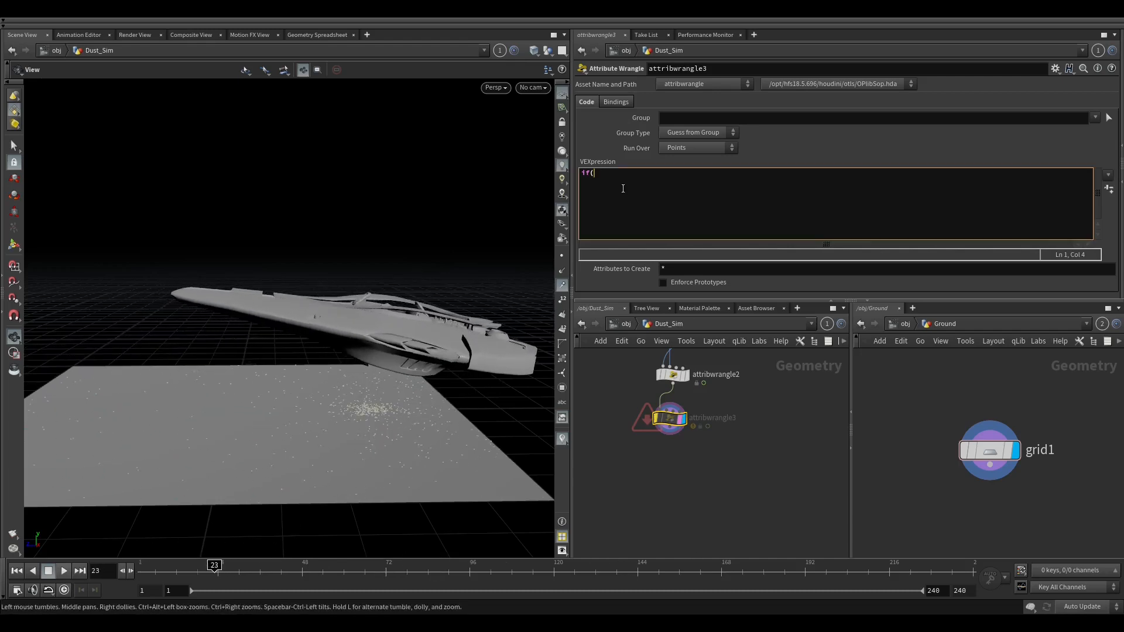
type("length(")
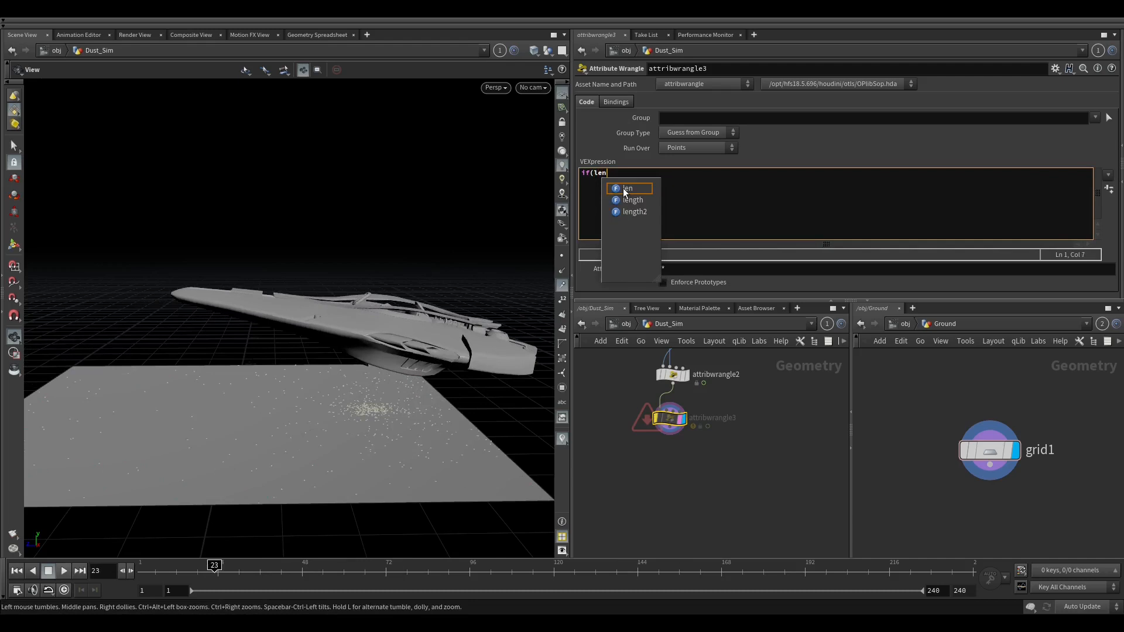
mouse_move(624, 192)
type("v@v)<0.1)")
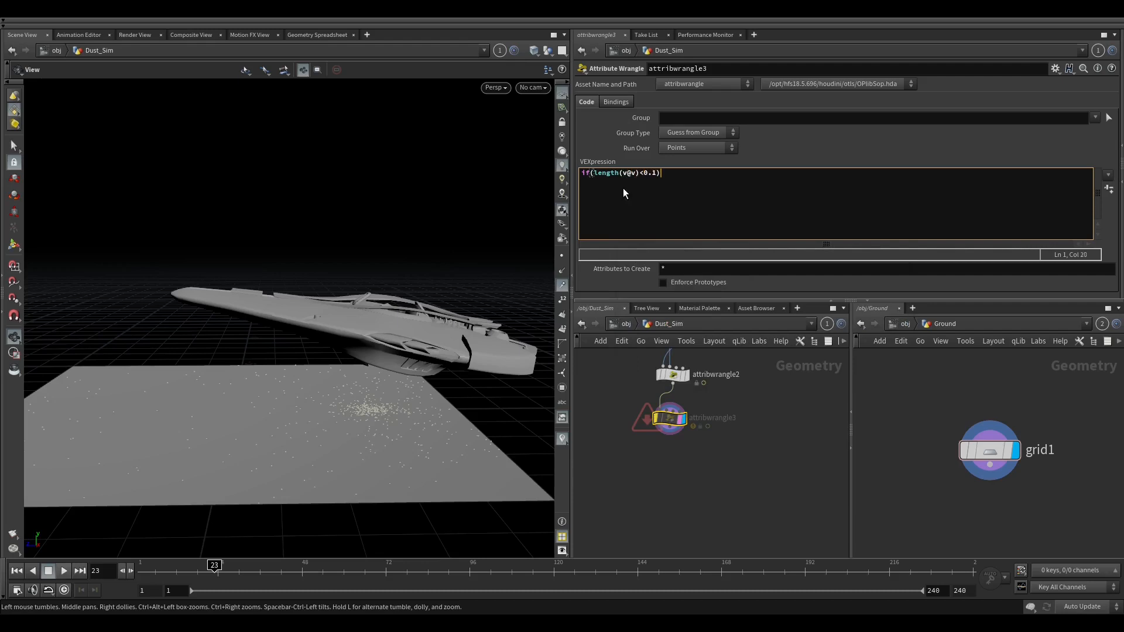
key("Return")
type("remove")
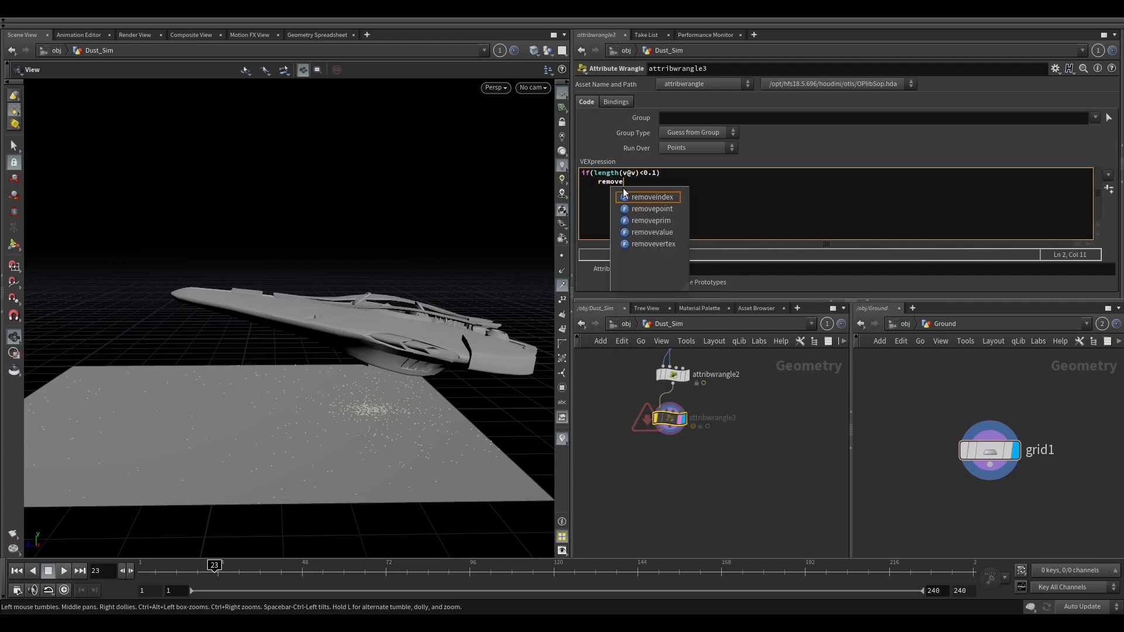
type("point(")
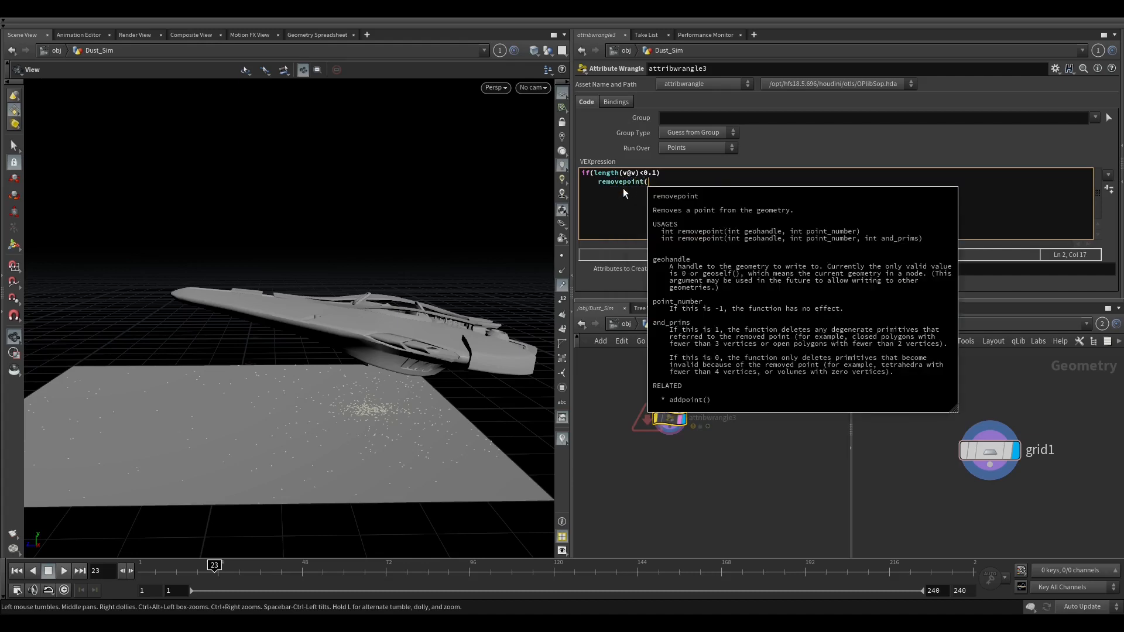
type("0,@ptn")
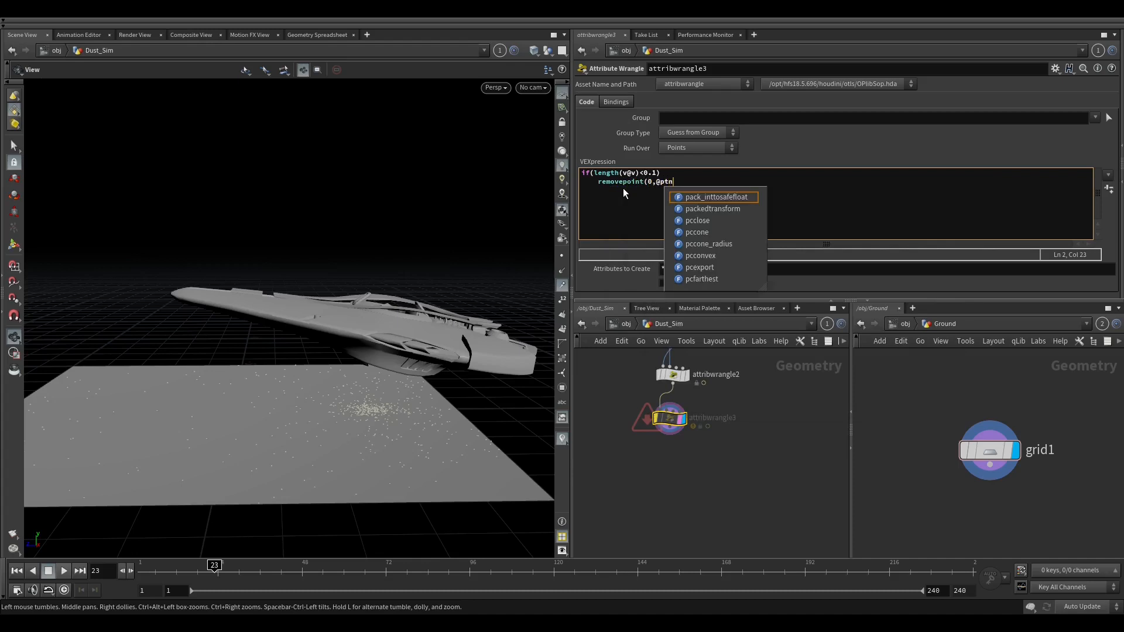
type("um);")
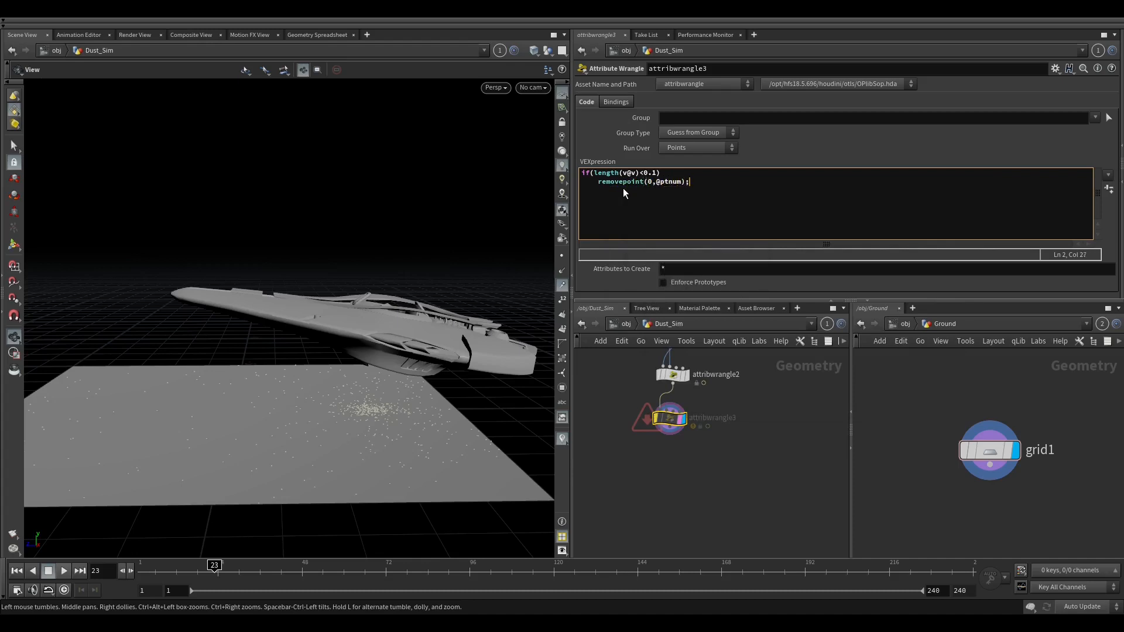
scroll(685, 439, "up", 2)
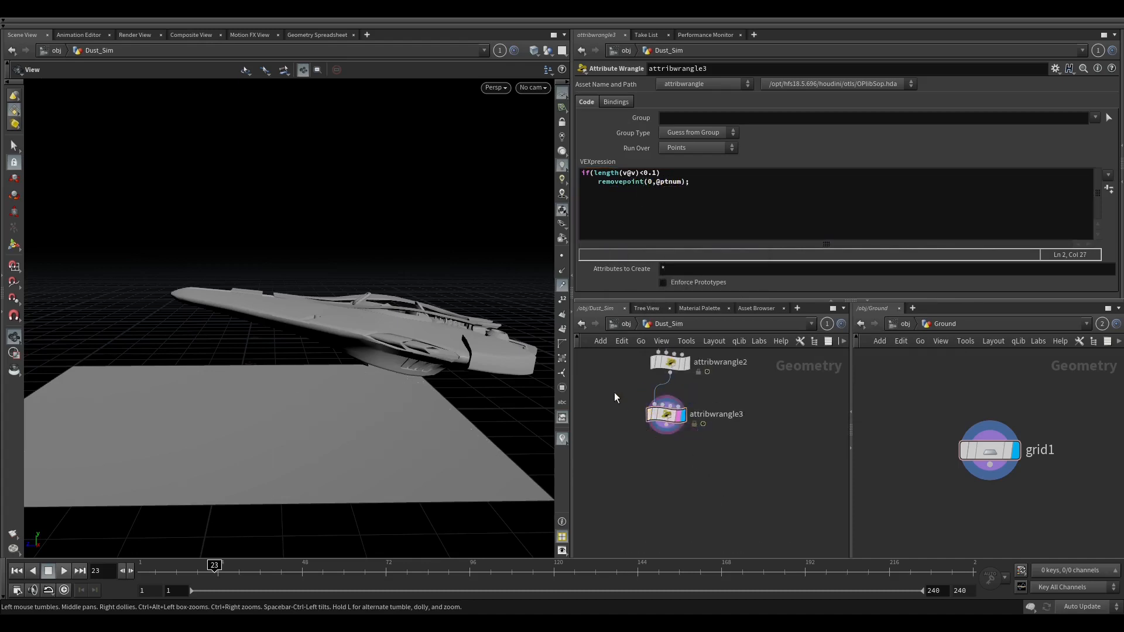
left_click_drag(214, 565, 875, 565)
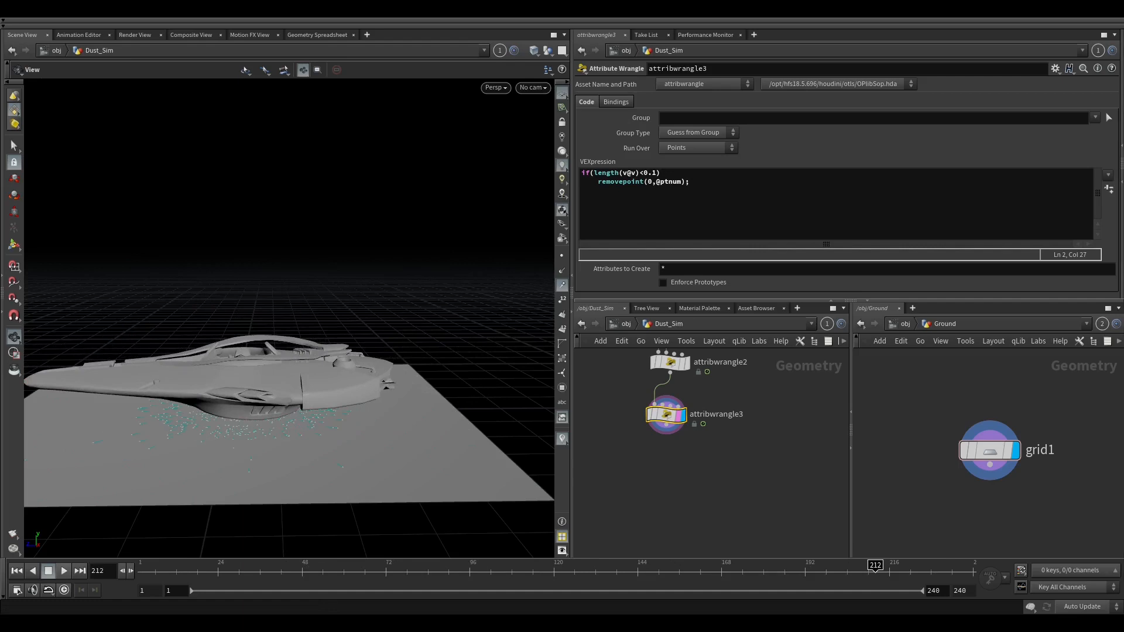
Add a Pyro Source node beneath attribwrangle3.
scroll(793, 438, "up", 2)
key("Tab")
type("pyro s")
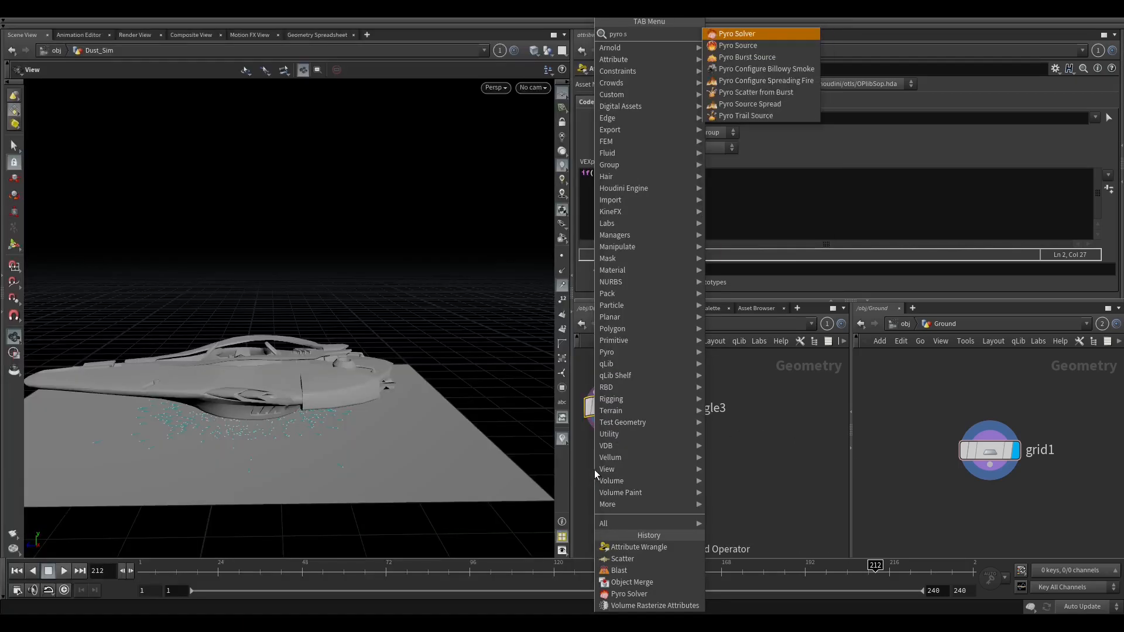
key("Down")
key("Return")
left_click(595, 472)
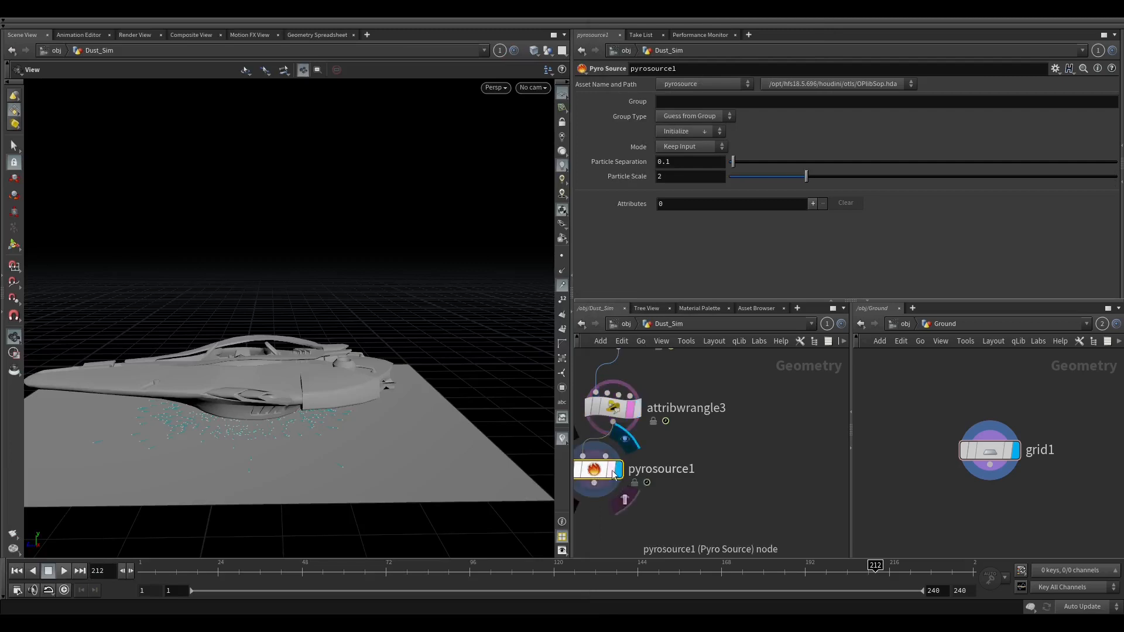
Initialize pyrosource1 with Source Burn and Source Smoke, and remove the Burn attribute so Temperature and Density are left.
left_click(686, 135)
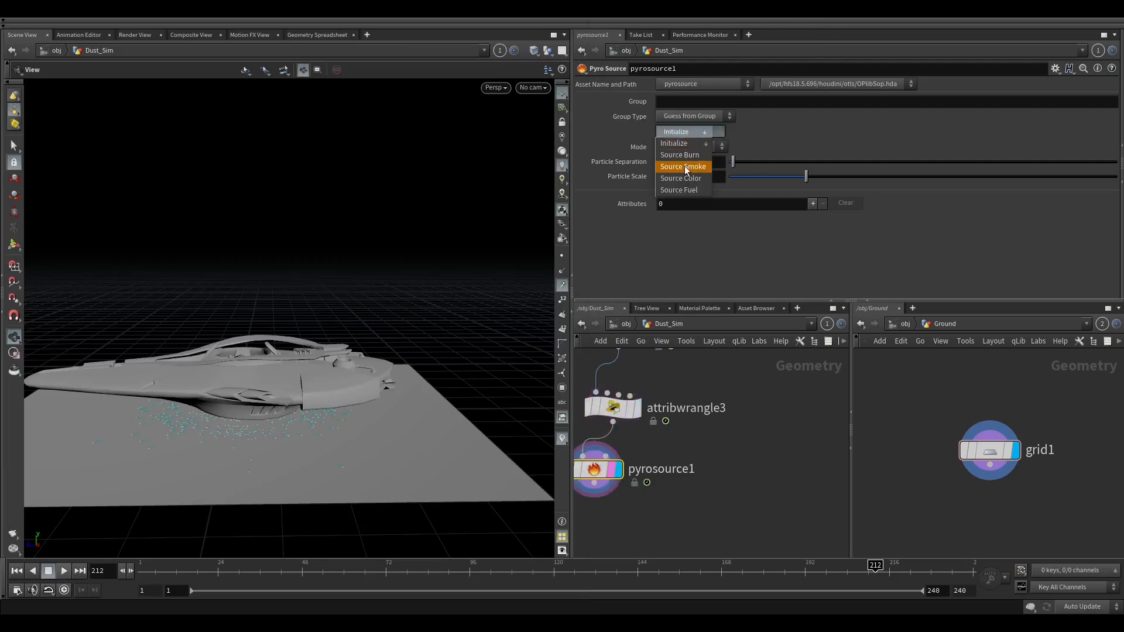
left_click(679, 154)
left_click(682, 133)
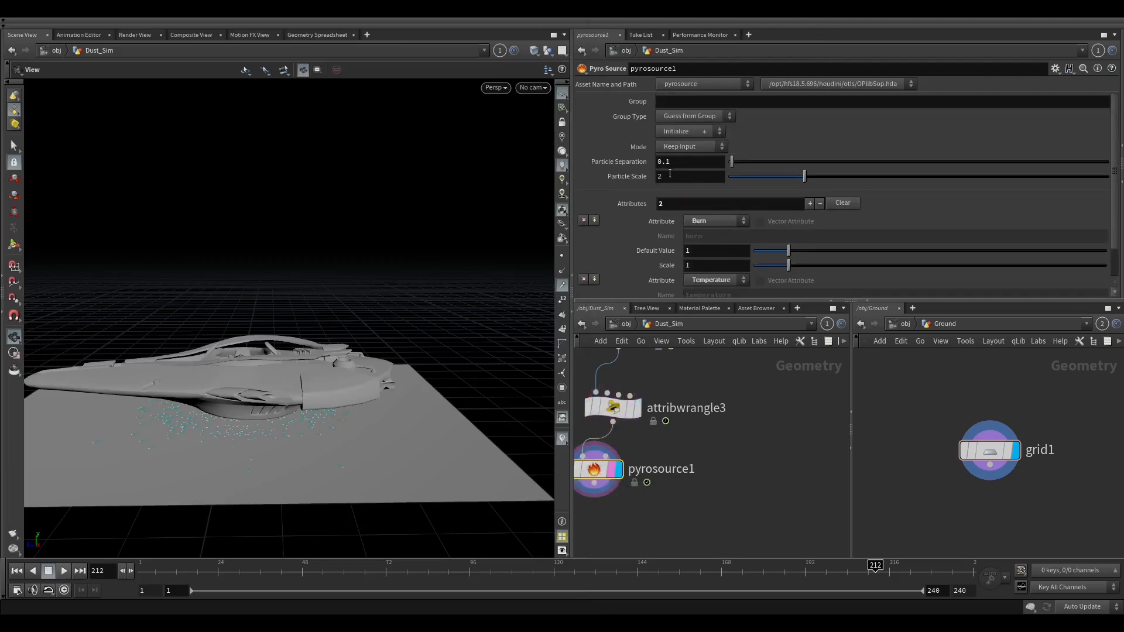
left_click(681, 162)
scroll(679, 189, "down", 3)
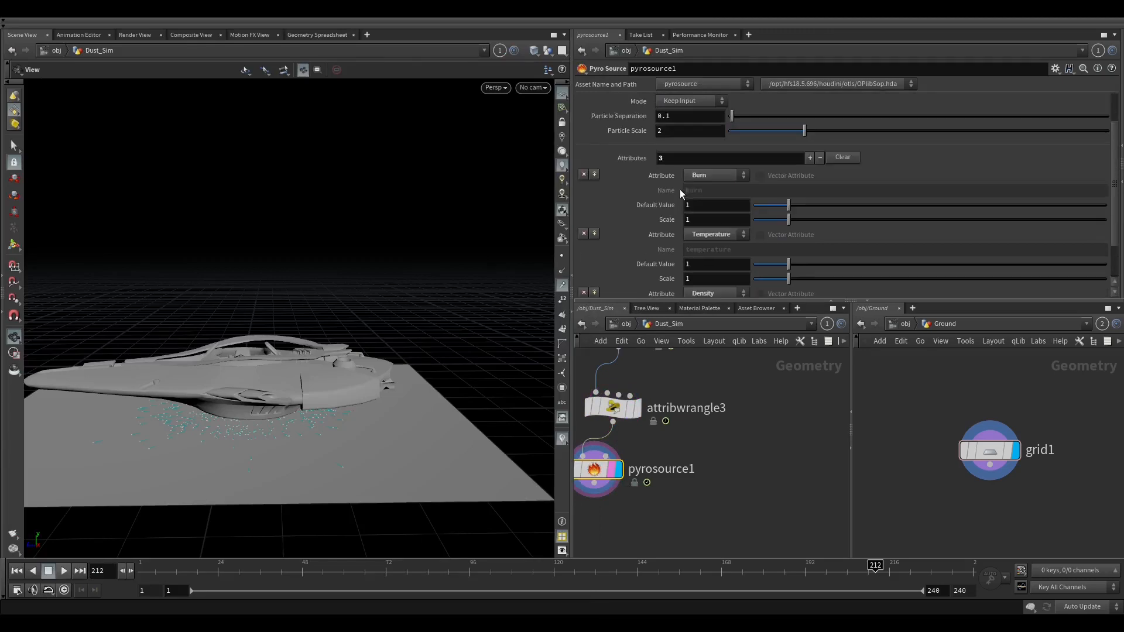
left_click(584, 128)
scroll(626, 188, "up", 3)
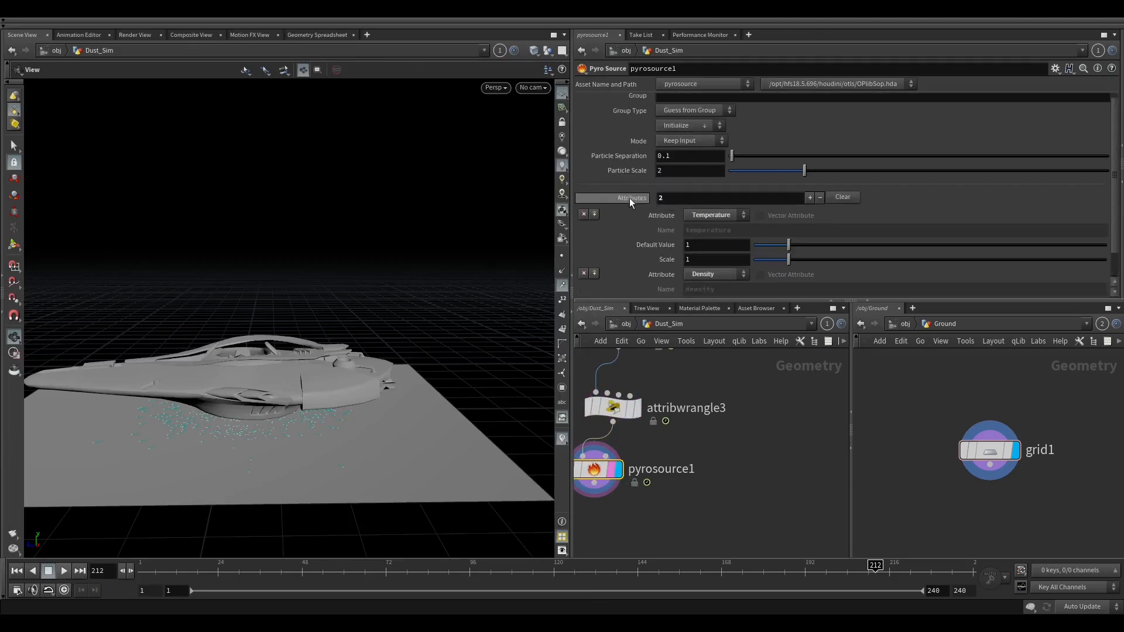
Set the Particle Separation of pyrosource1 to 0.05 and move the node in line under attribwrangle3.
double_click(666, 162)
type("0.025")
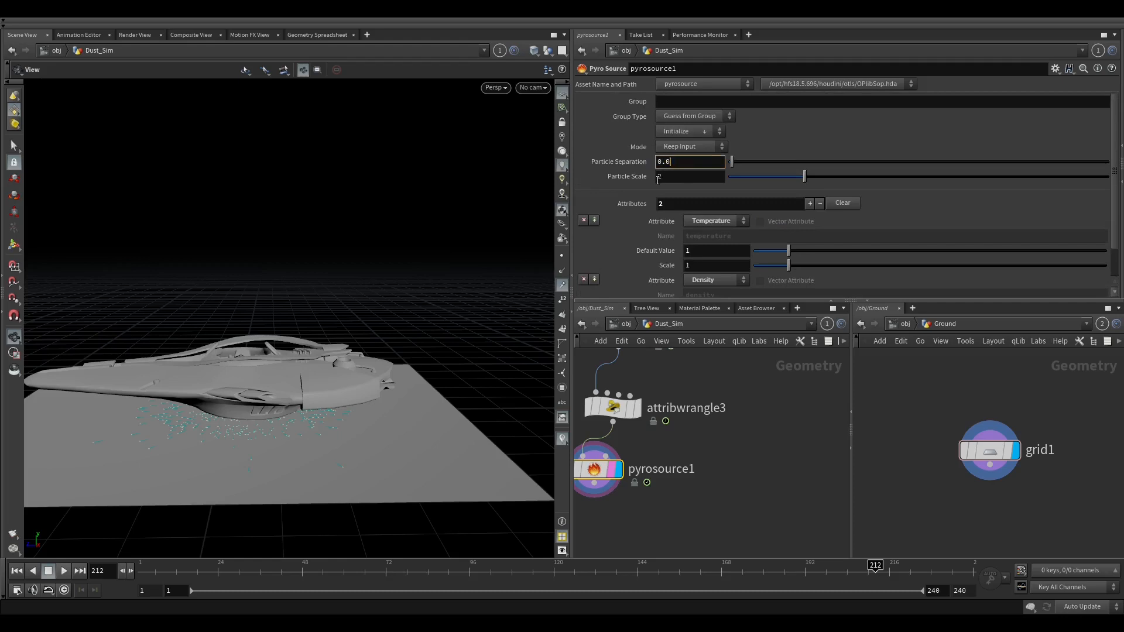
key("Return")
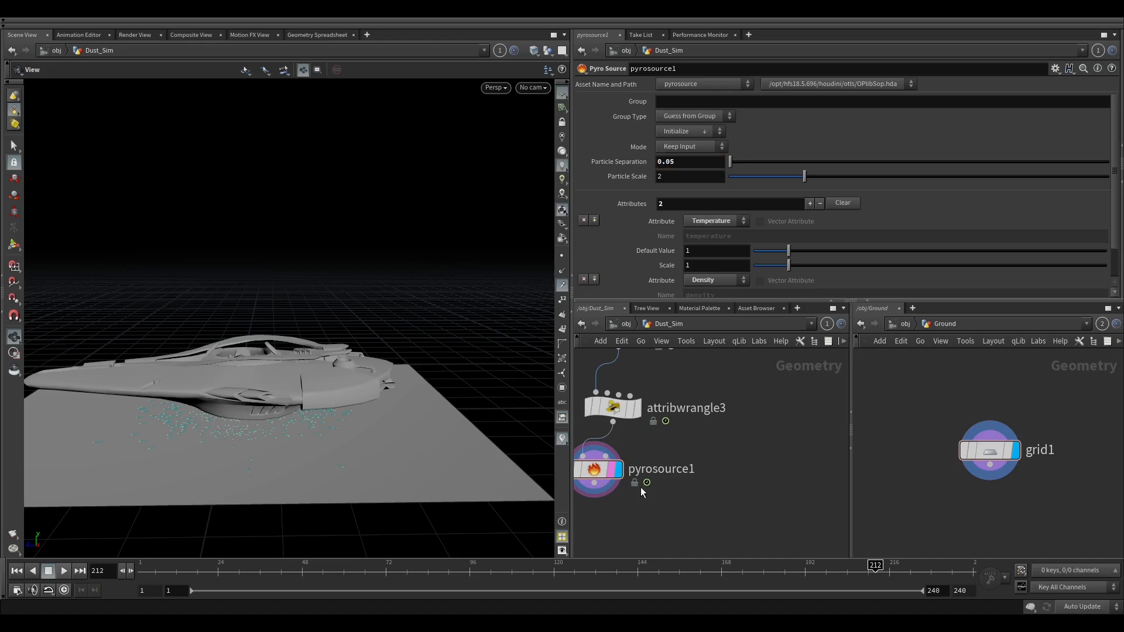
middle_click_drag(641, 491, 693, 480)
left_click_drag(648, 460, 668, 460)
Hide the other objects in the viewport so only the dust source points are shown.
left_click(548, 49)
left_click(580, 88)
left_click_drag(295, 415, 700, 521)
Add an Attribute Adjust Vector node beneath pyrosource1 and display it.
key("Tab")
type("a")
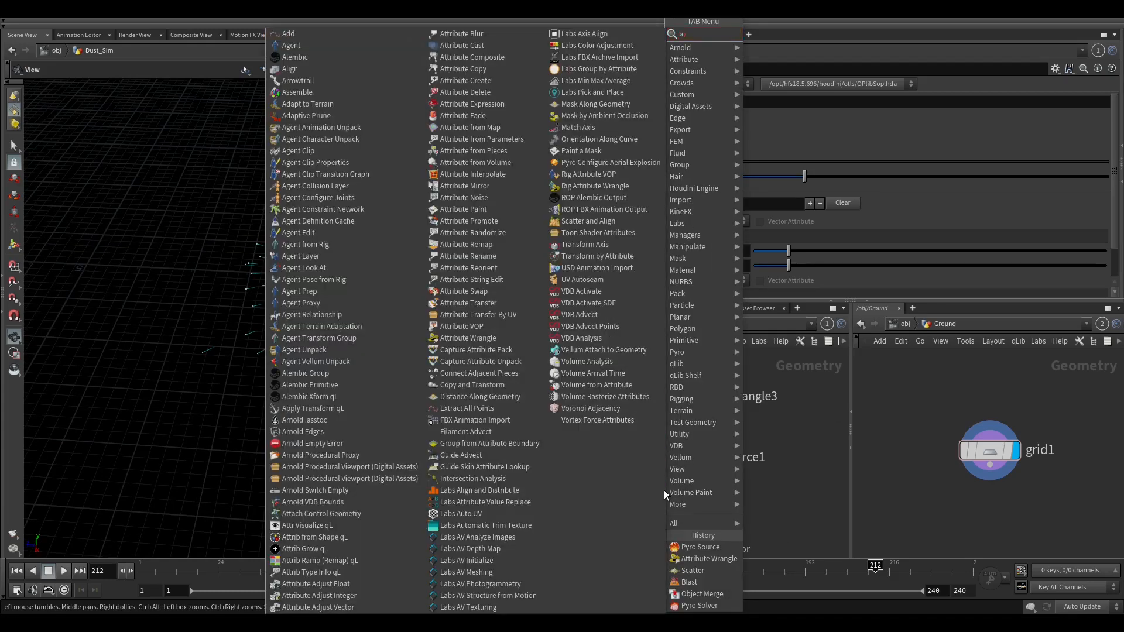
type("t d")
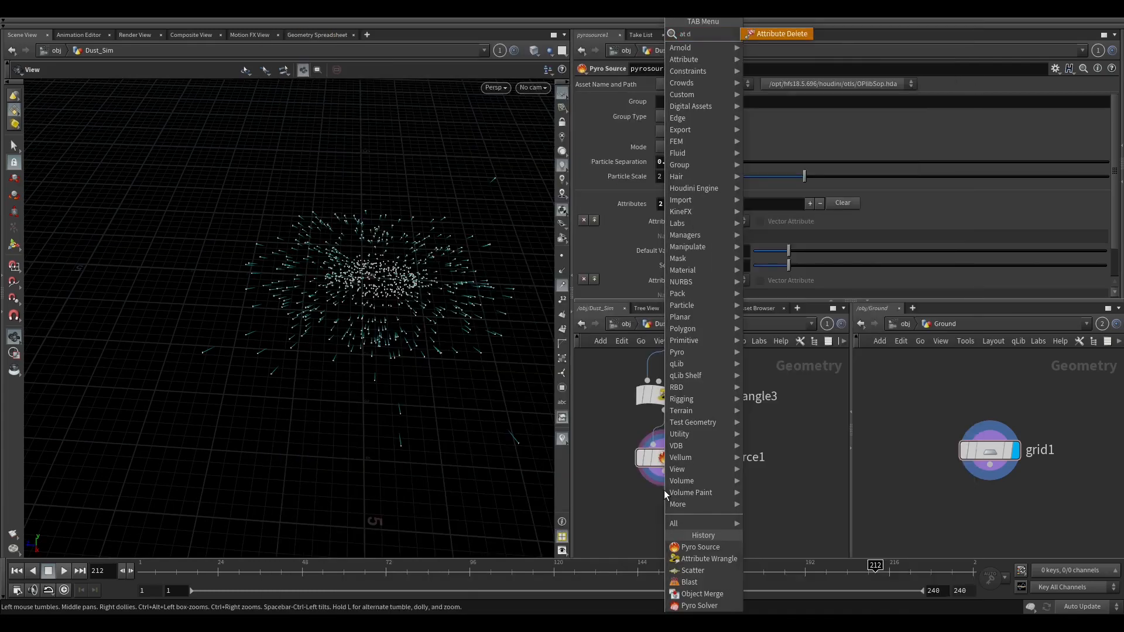
key("BackSpace")
type("a")
key("Down")
key("Down")
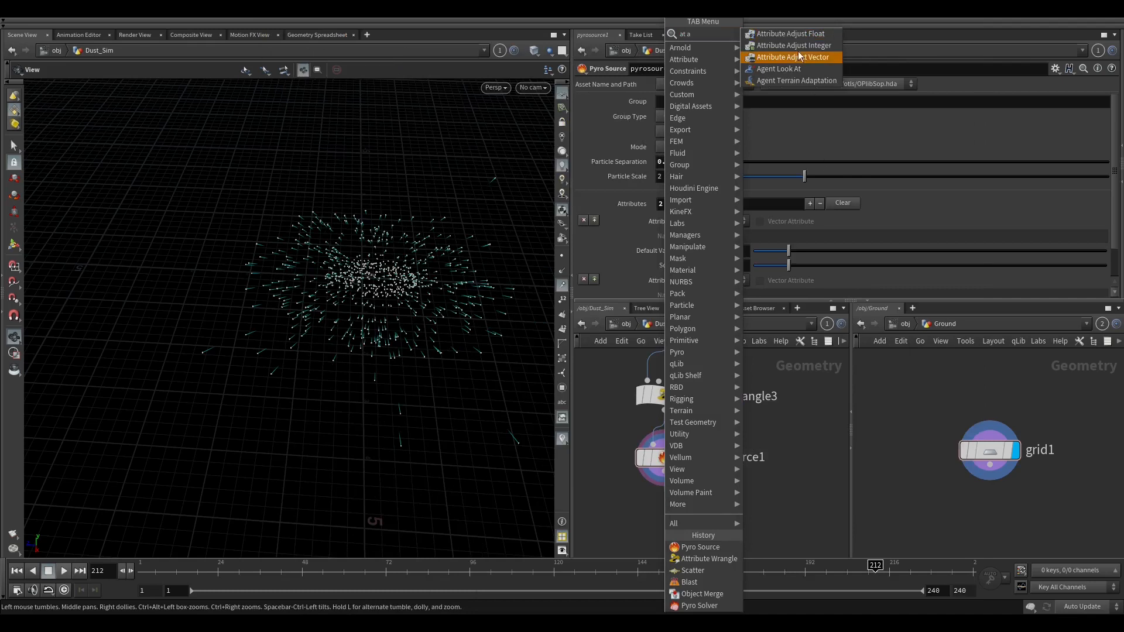
key("Return")
left_click(664, 512)
left_click(684, 514)
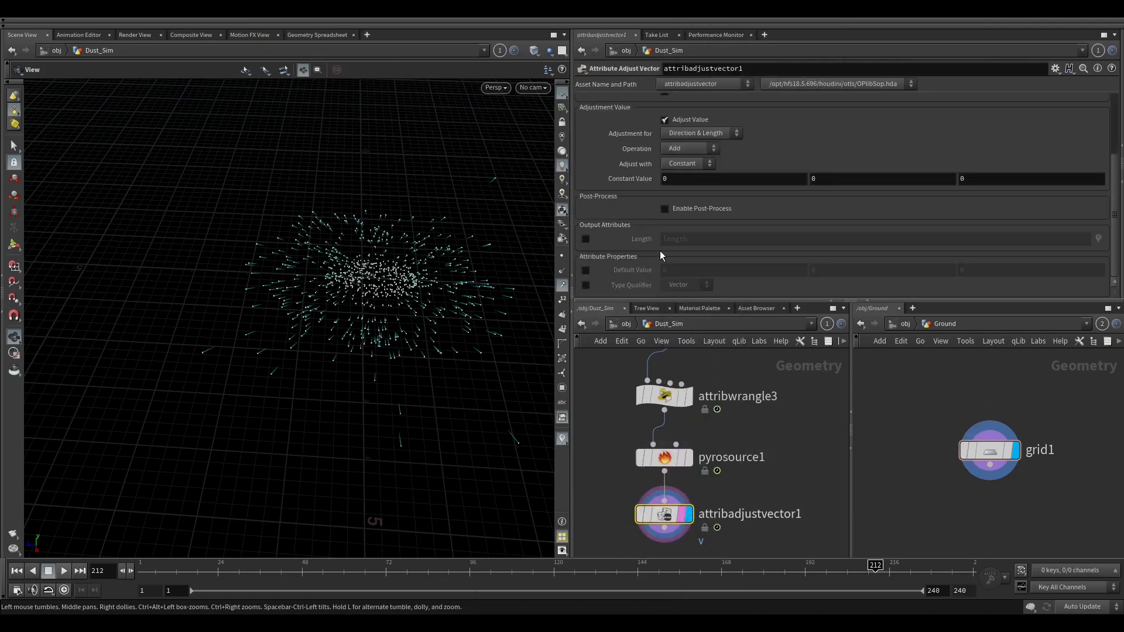
Set the Operation of attribadjustvector1 to Set Always and its Adjust with option to Noise.
left_click(693, 134)
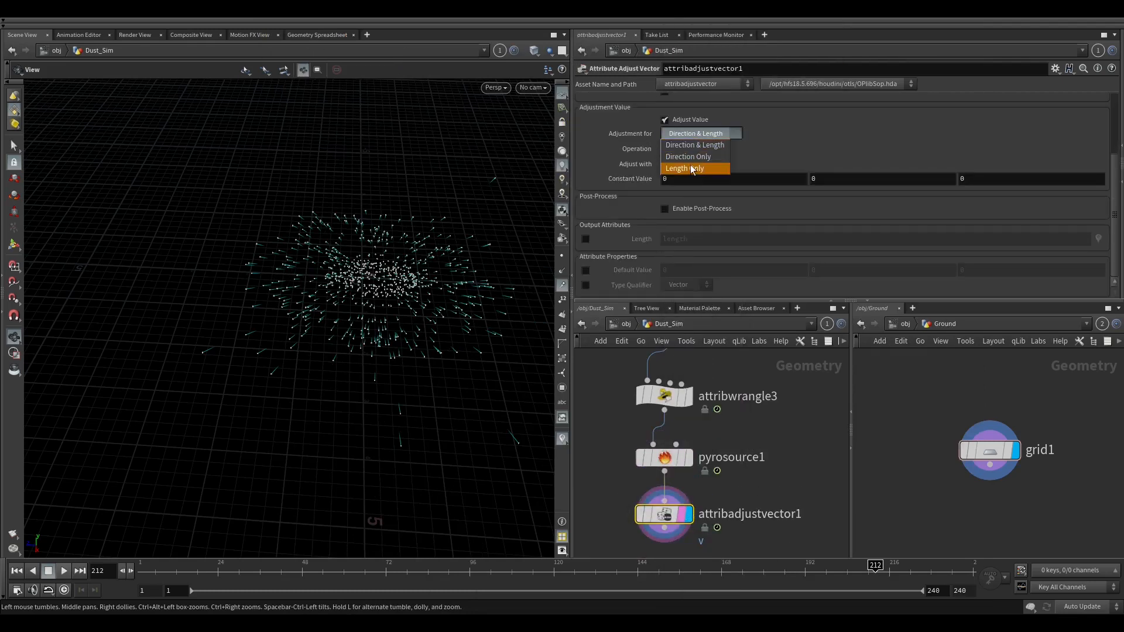
left_click(647, 141)
left_click(671, 145)
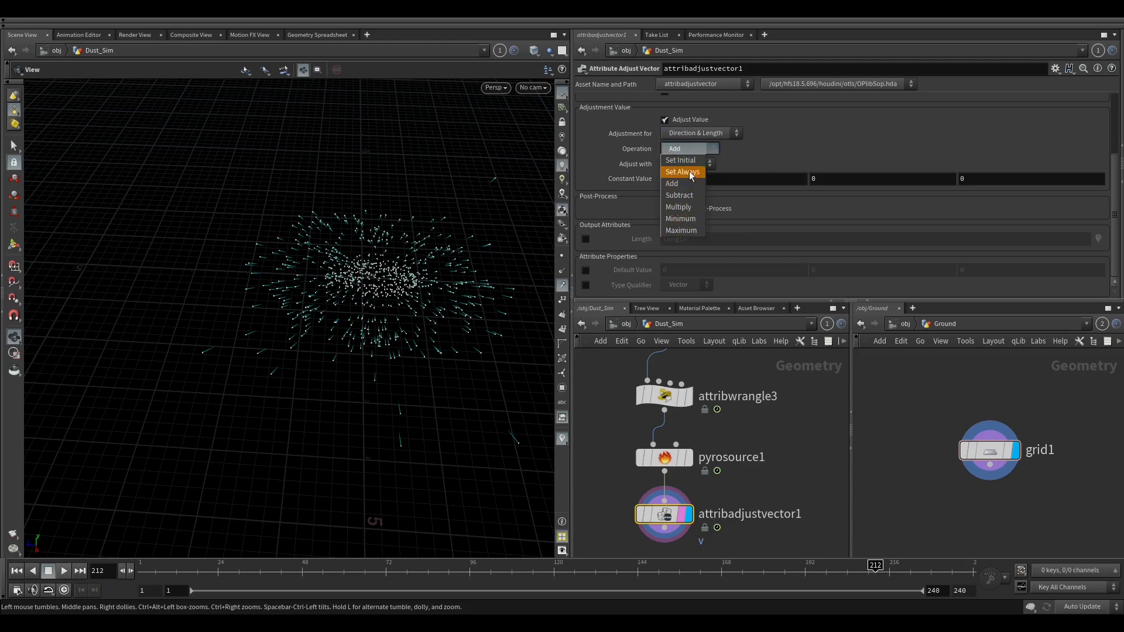
left_click(683, 172)
left_click(688, 163)
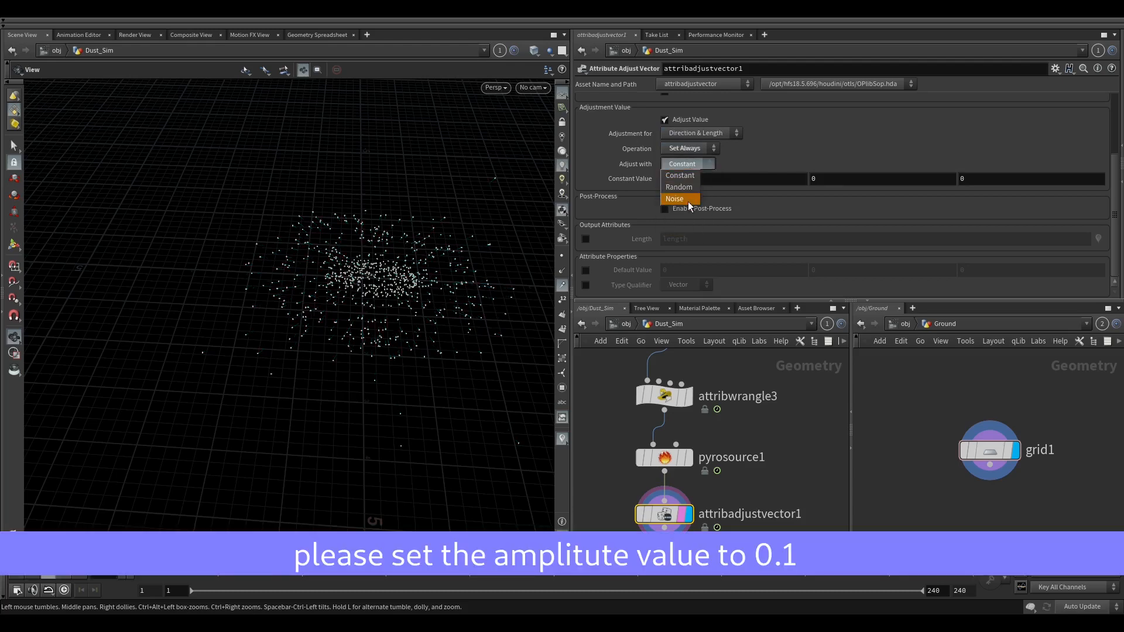
left_click(679, 198)
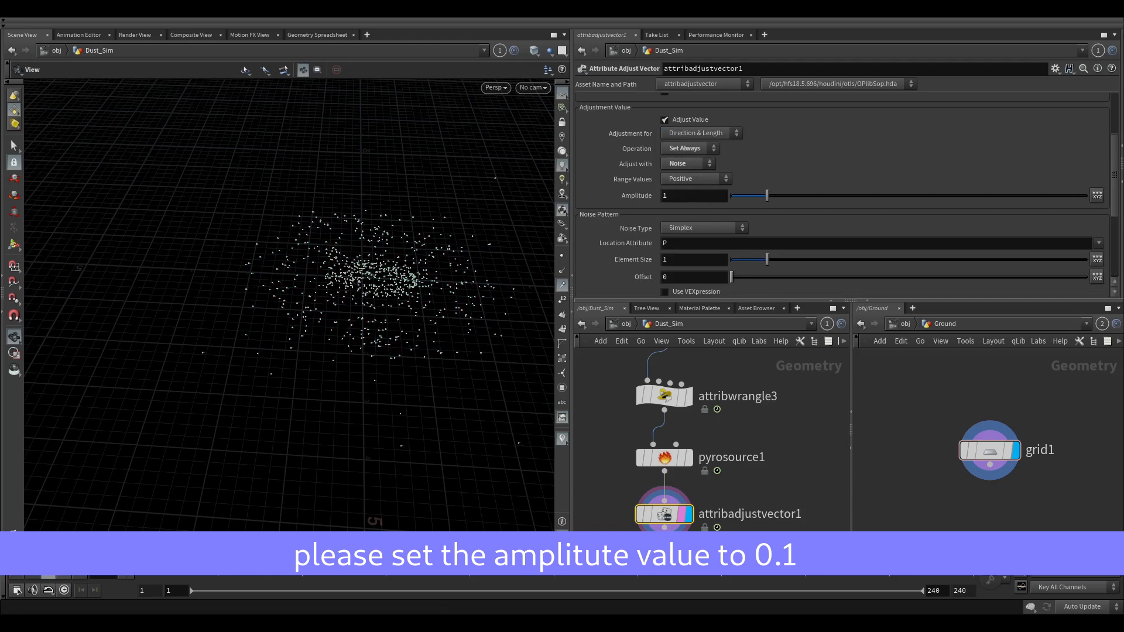
Change the velocity noise's Operation to Add and its Range Values to Zero Centered.
left_click(669, 166)
left_click(653, 173)
left_click(690, 179)
left_click(539, 283)
right_click_drag(414, 288, 541, 185)
left_click(689, 151)
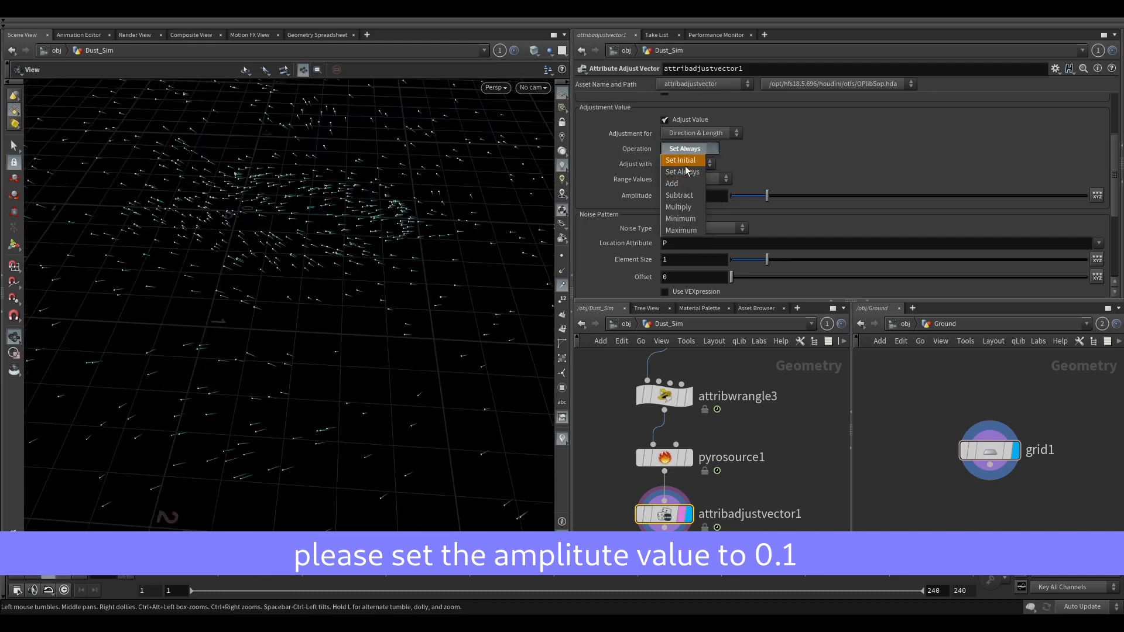
left_click(687, 194)
scroll(364, 226, "down", 3)
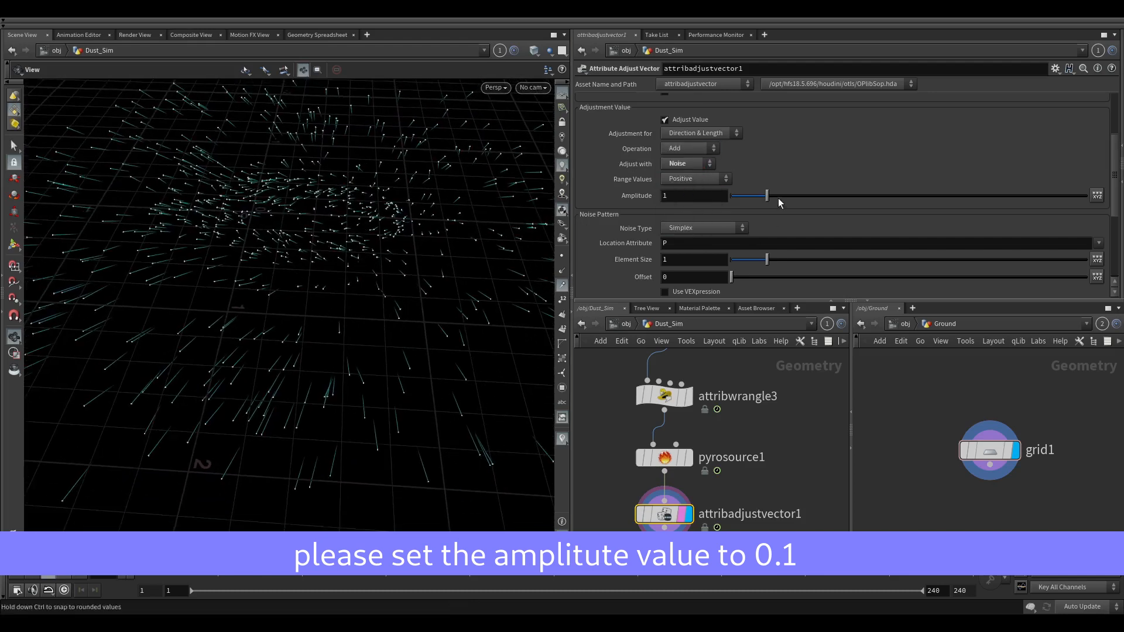
left_click(694, 178)
left_click(694, 204)
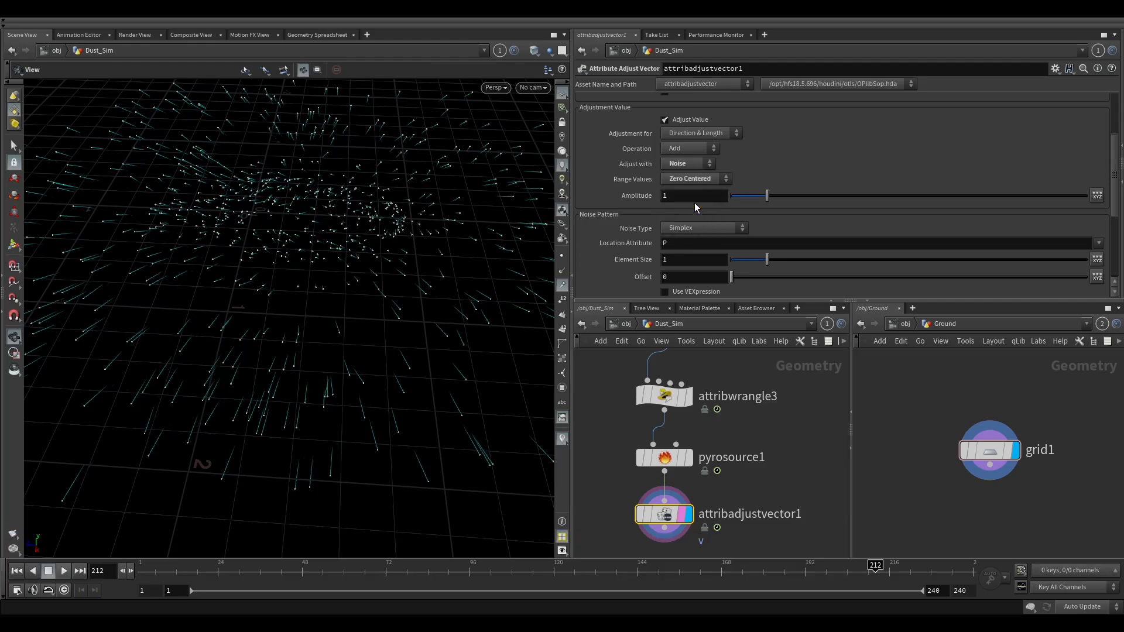
Set the Noise Type of attribadjustvector1 to Cellular with an Element Size of 0.2.
mouse_move(661, 513)
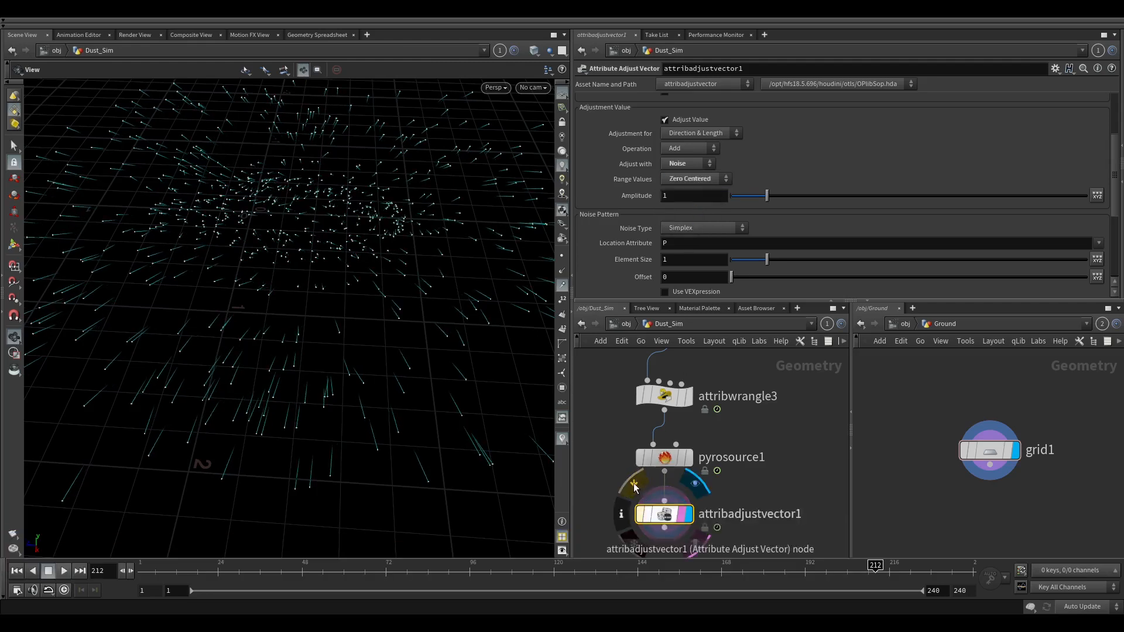
scroll(658, 209, "down", 2)
scroll(658, 209, "down", 1)
left_click(700, 154)
left_click(693, 235)
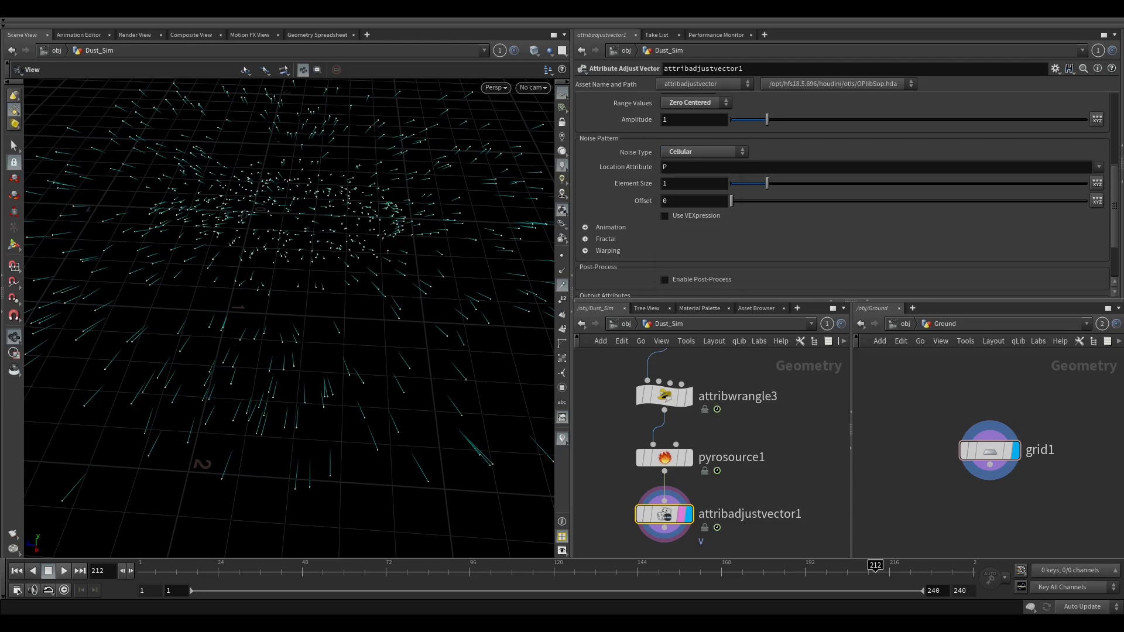
left_click_drag(678, 185, 629, 183)
type("0.")
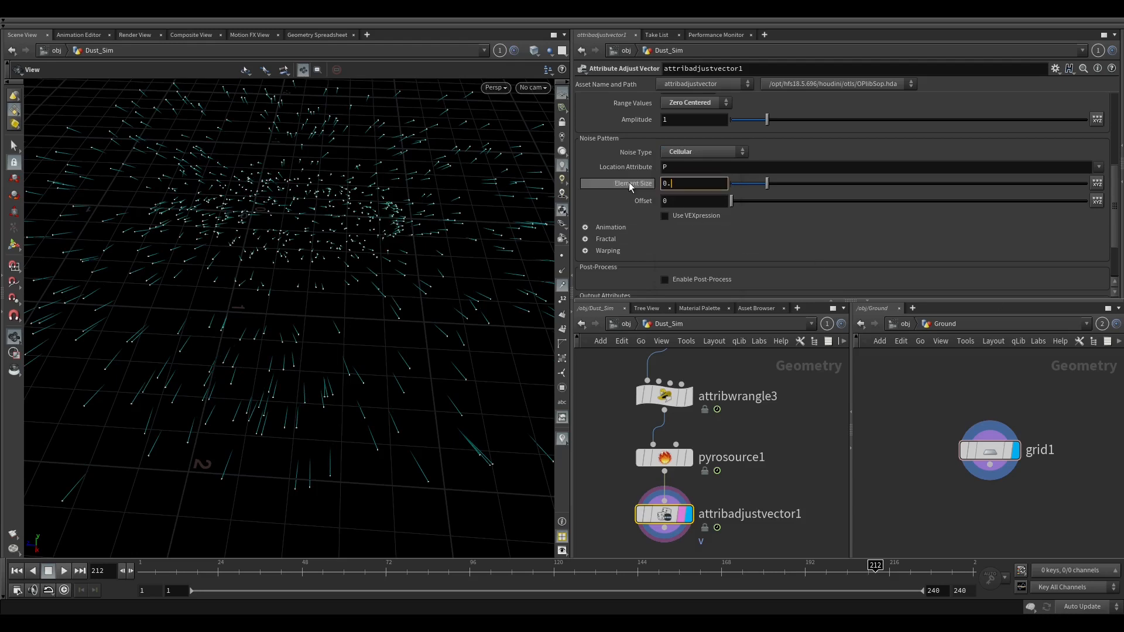
type("12")
key("Return")
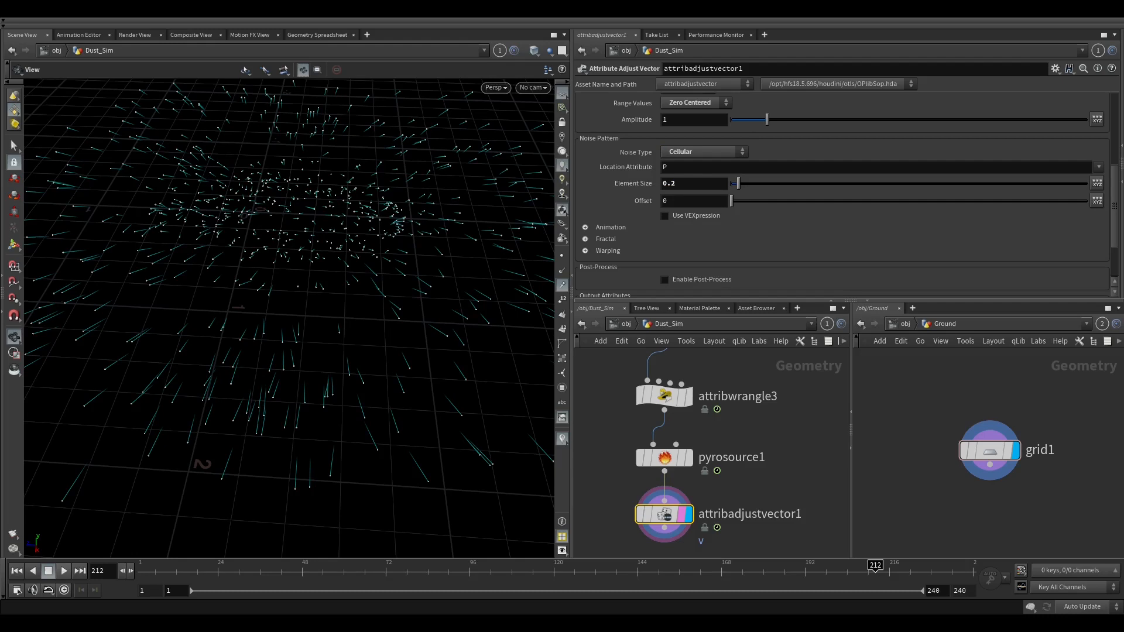
Enable Animate Noise on attribadjustvector1 and set its Pulse Duration to 0.1.
scroll(708, 230, "down", 2)
left_click(614, 169)
left_click(688, 185)
left_click_drag(688, 197, 637, 197)
type(".")
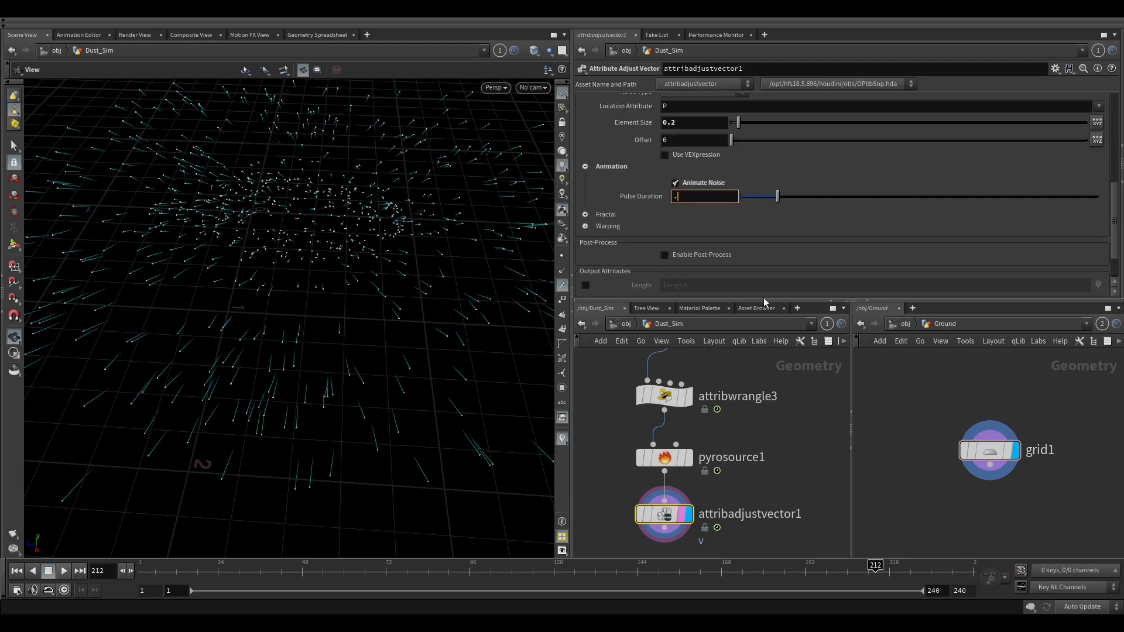
type("1")
key("Return")
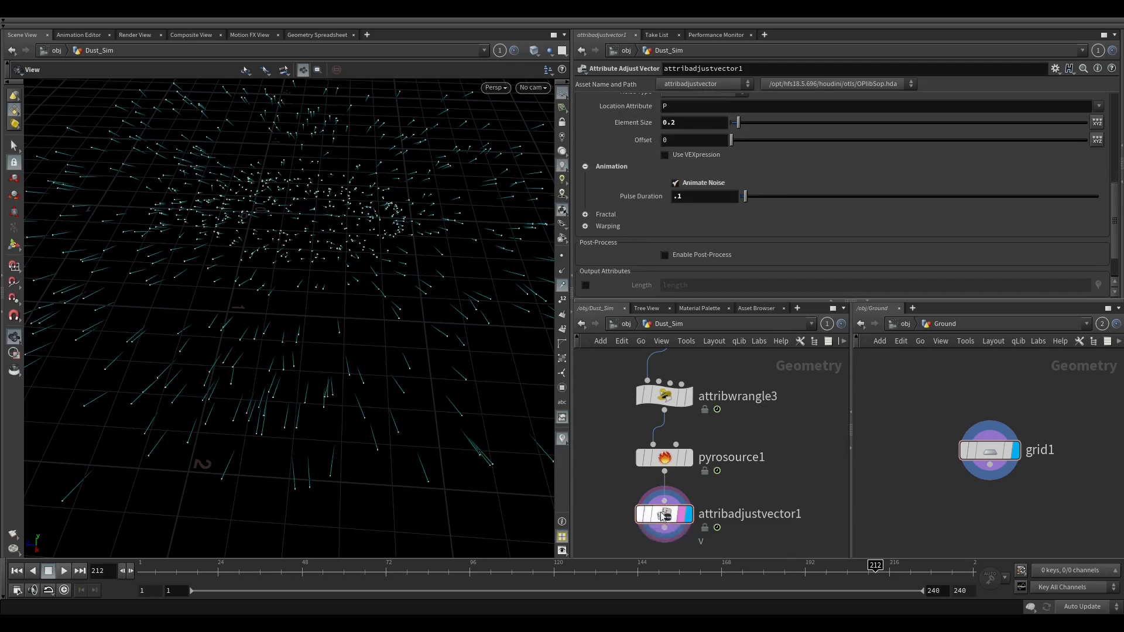
Add an Attribute Wrangle connected to the output of attribadjustvector1 and display it.
mouse_move(634, 491)
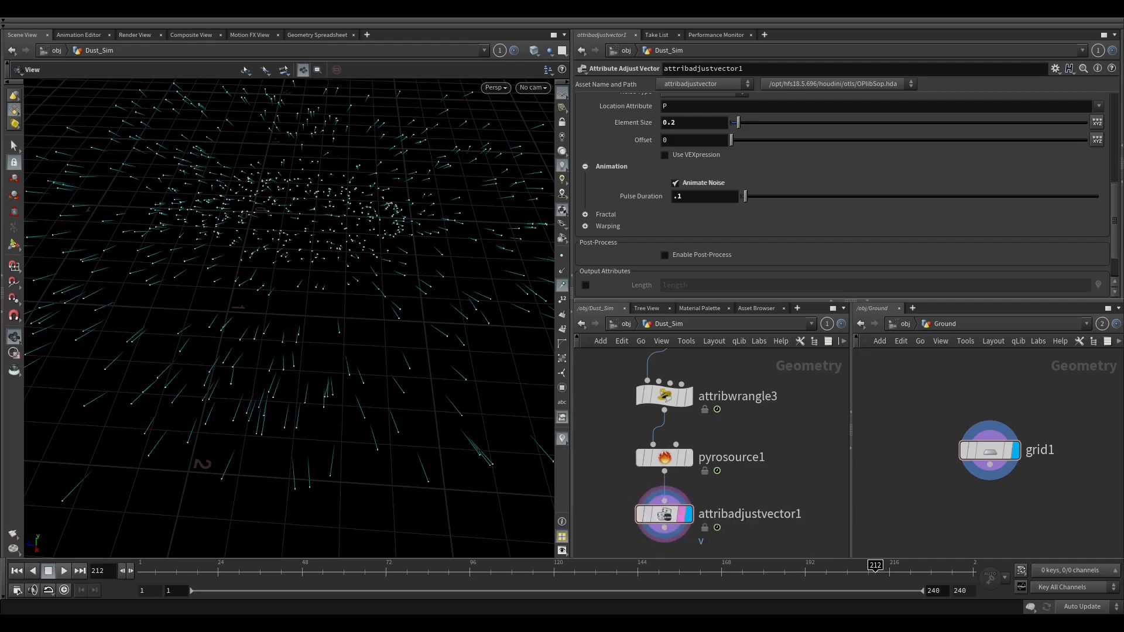
scroll(855, 471, "down", 2)
scroll(724, 482, "down", 1)
middle_click_drag(723, 482, 727, 413)
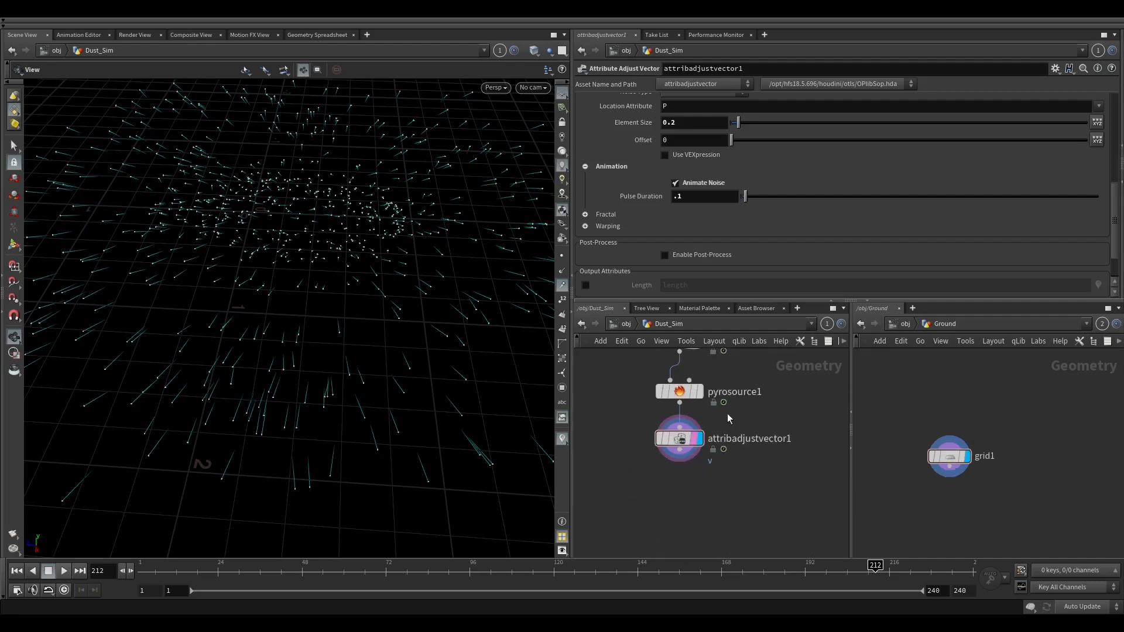
right_click(679, 451)
left_click(722, 570)
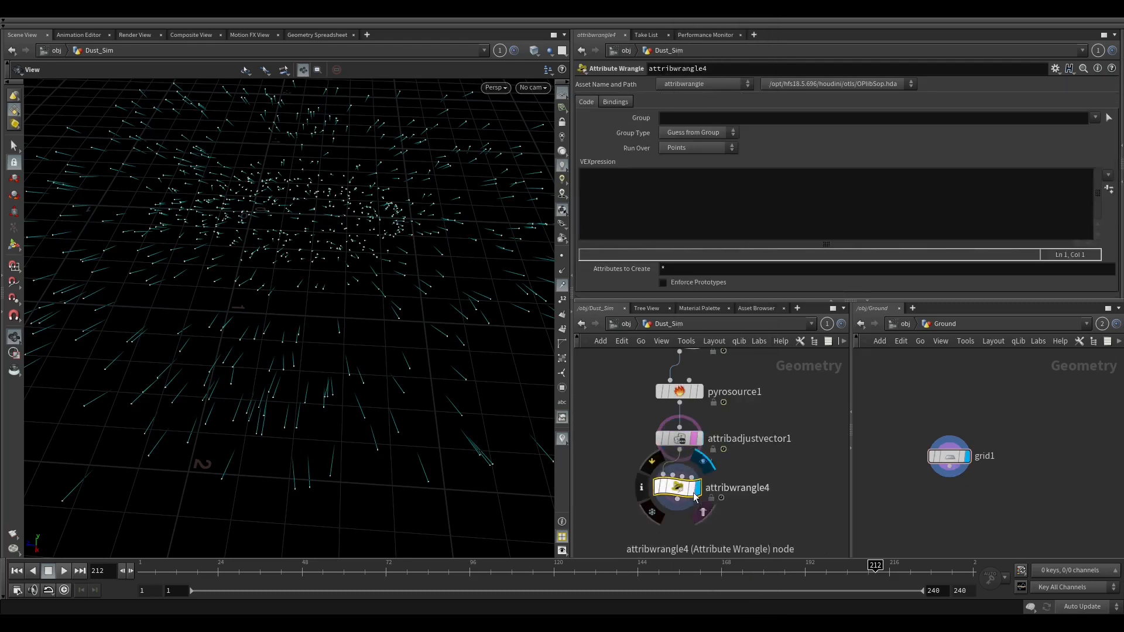
Enter v@v *= chf("mult"); as the VEXpression of attribwrangle4, create its Mult parameter and set it to 1.
left_click(650, 211)
type("v@v *= chf(\"mult\");")
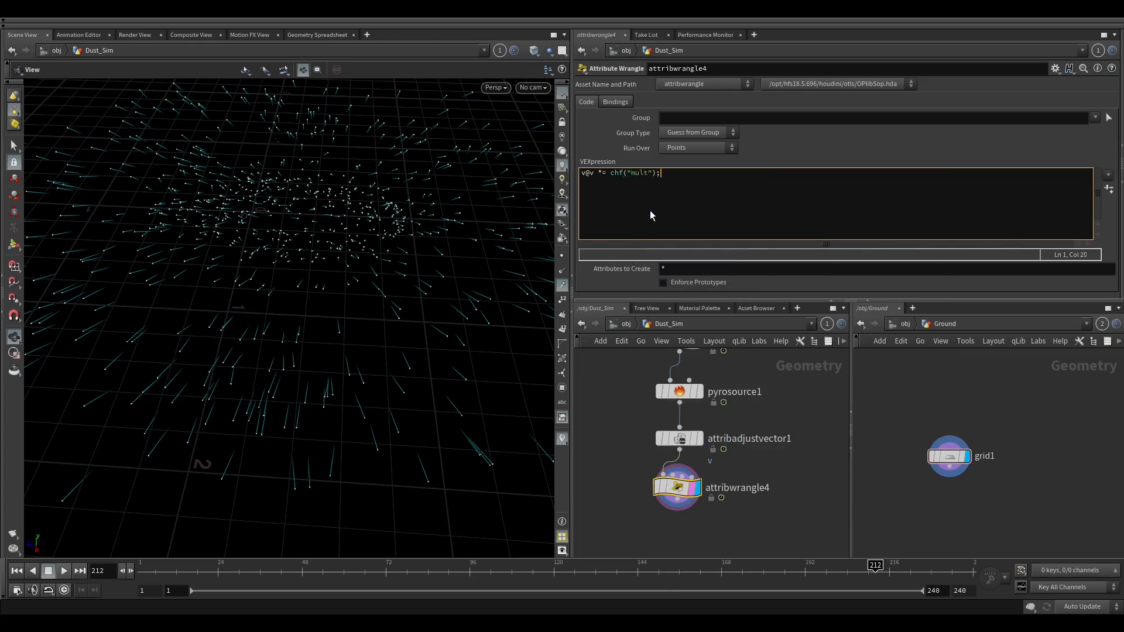
left_click(1109, 189)
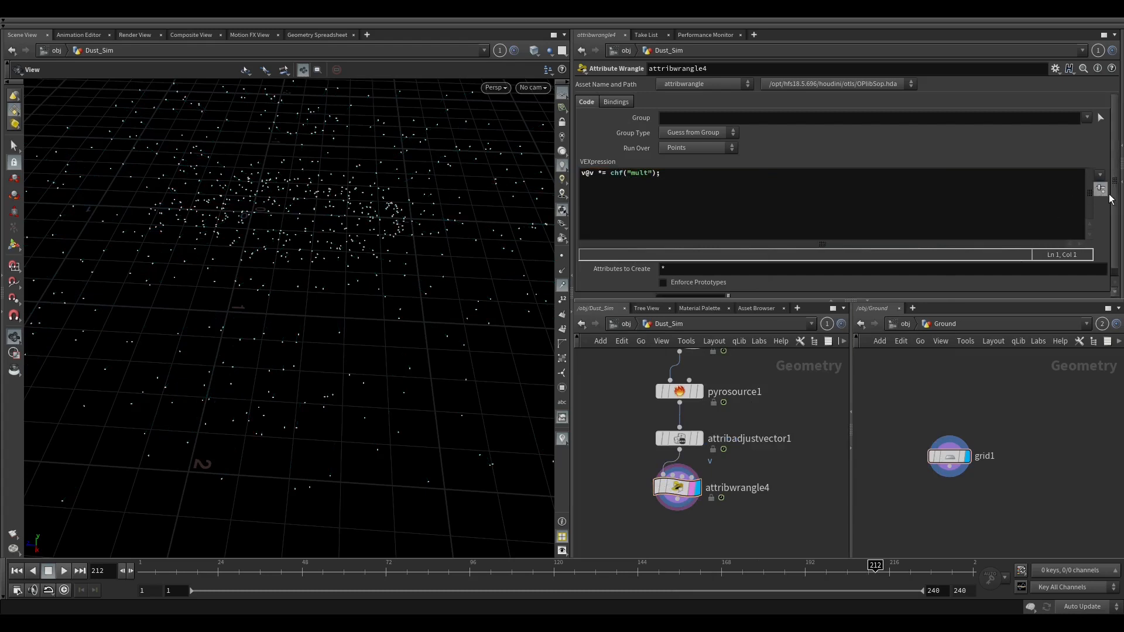
left_click_drag(685, 291, 612, 348)
type("1")
key("Return")
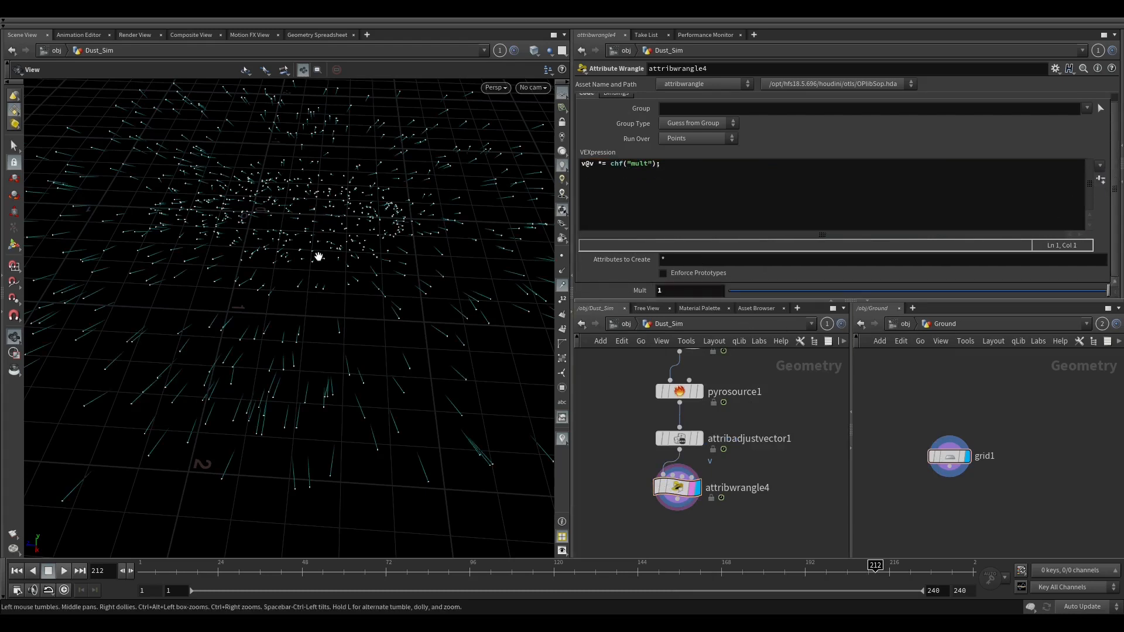
Add an Attribute Adjust Float node beneath attribwrangle4 and display it.
scroll(369, 281, "down", 5)
middle_click_drag(699, 488, 697, 395)
scroll(697, 396, "down", 3)
scroll(694, 410, "up", 2)
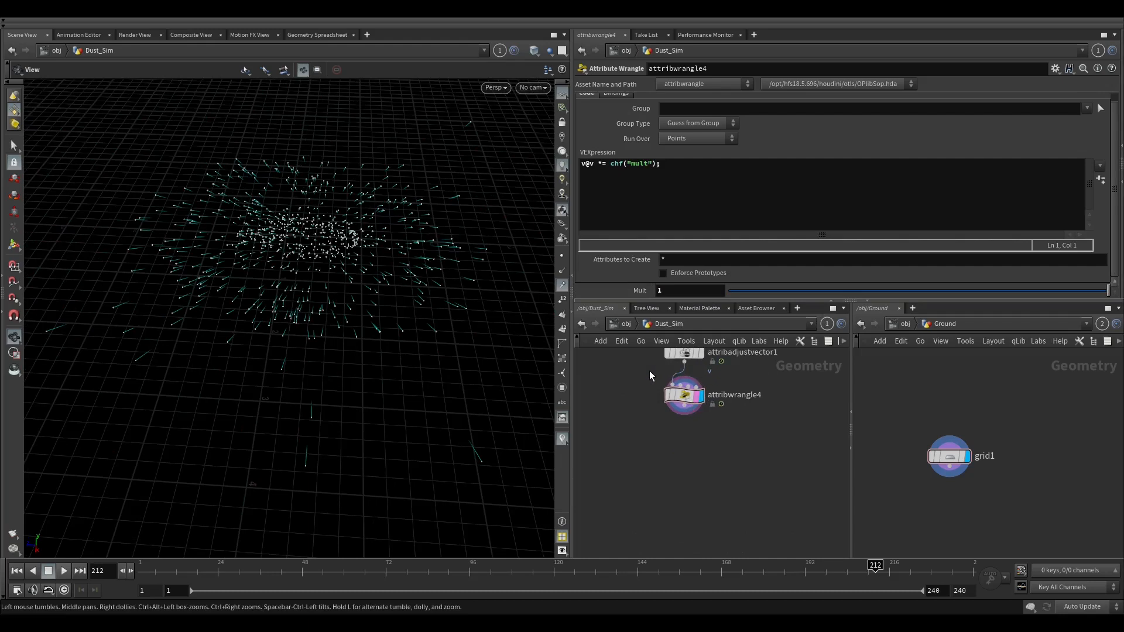
middle_click_drag(649, 371, 640, 388)
key("Tab")
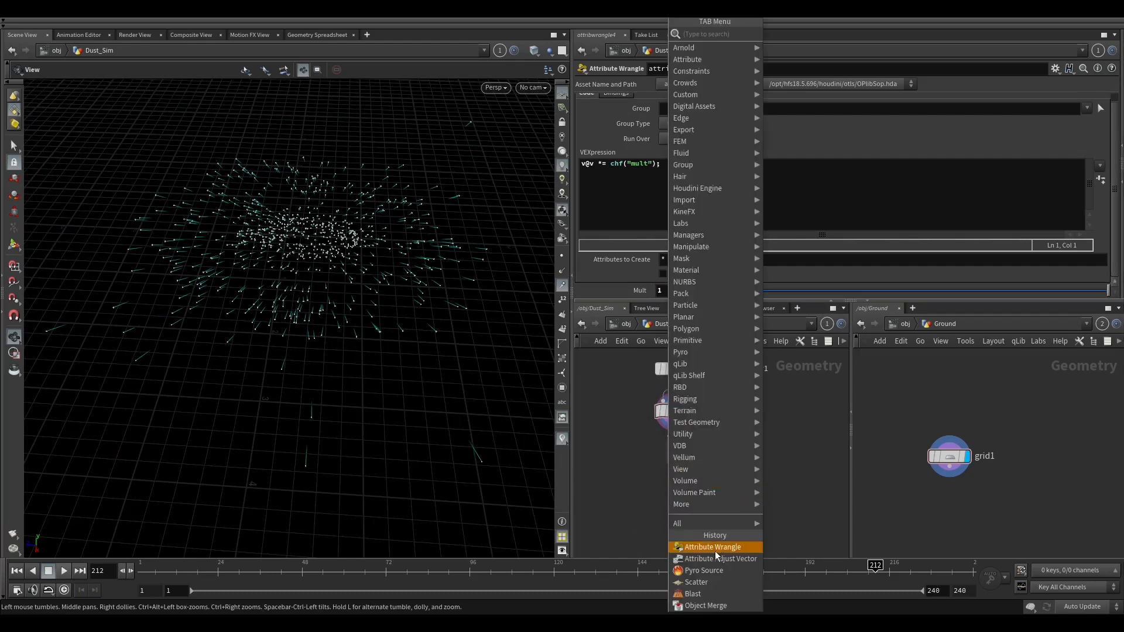
type("at")
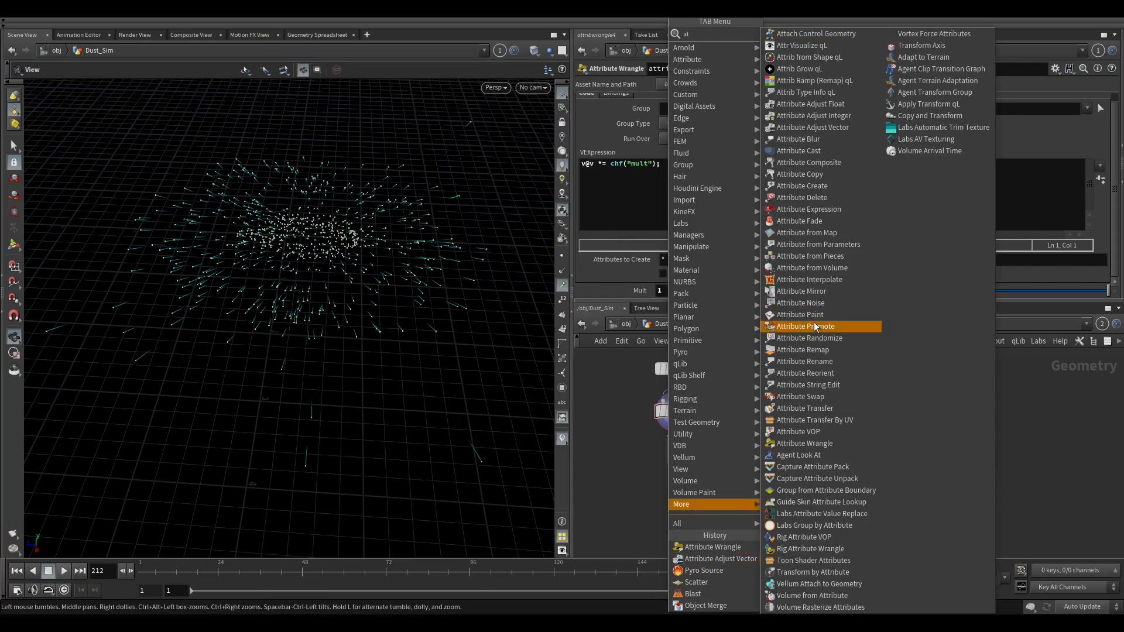
type("a")
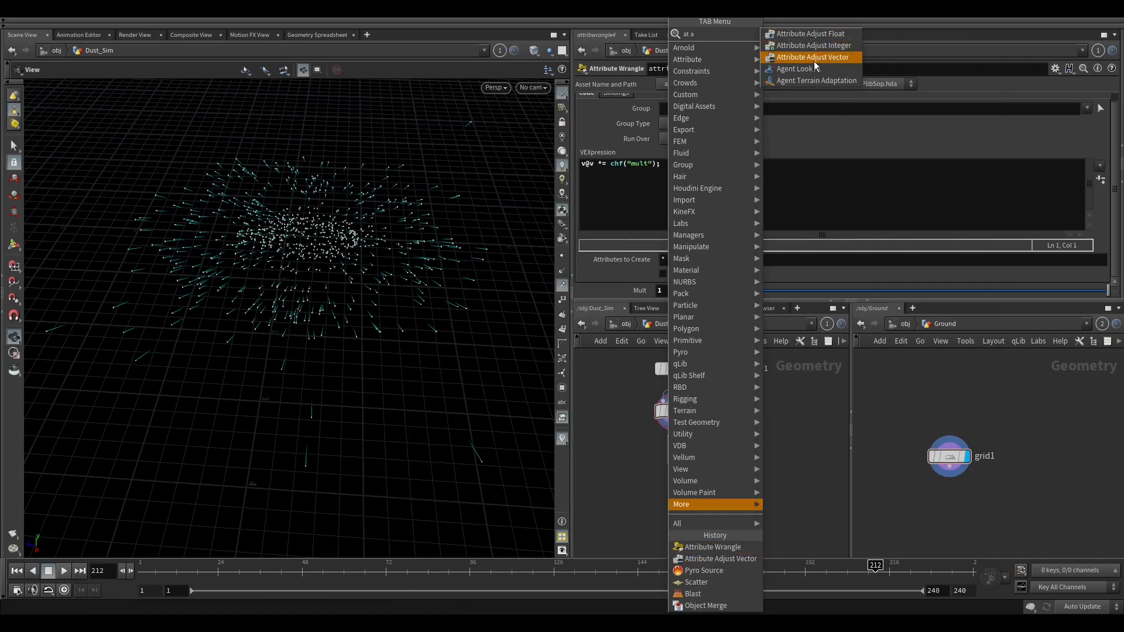
left_click(811, 34)
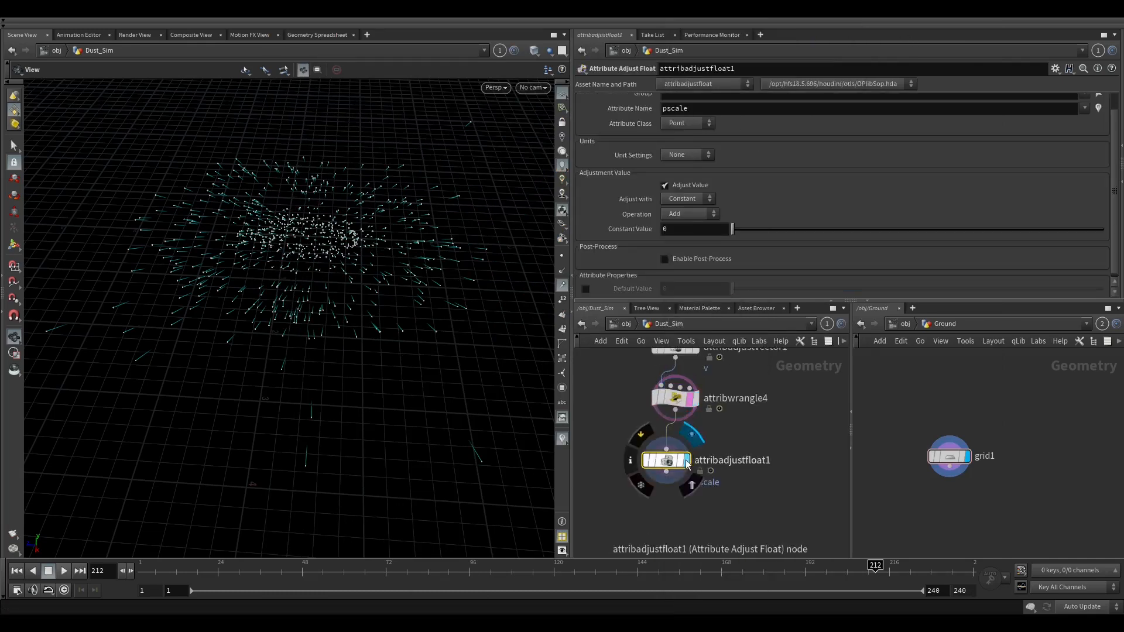
Set the Attribute Name of attribadjustfloat1 to density.
scroll(765, 156, "up", 1)
left_click_drag(693, 129, 621, 129)
type("density")
key("Return")
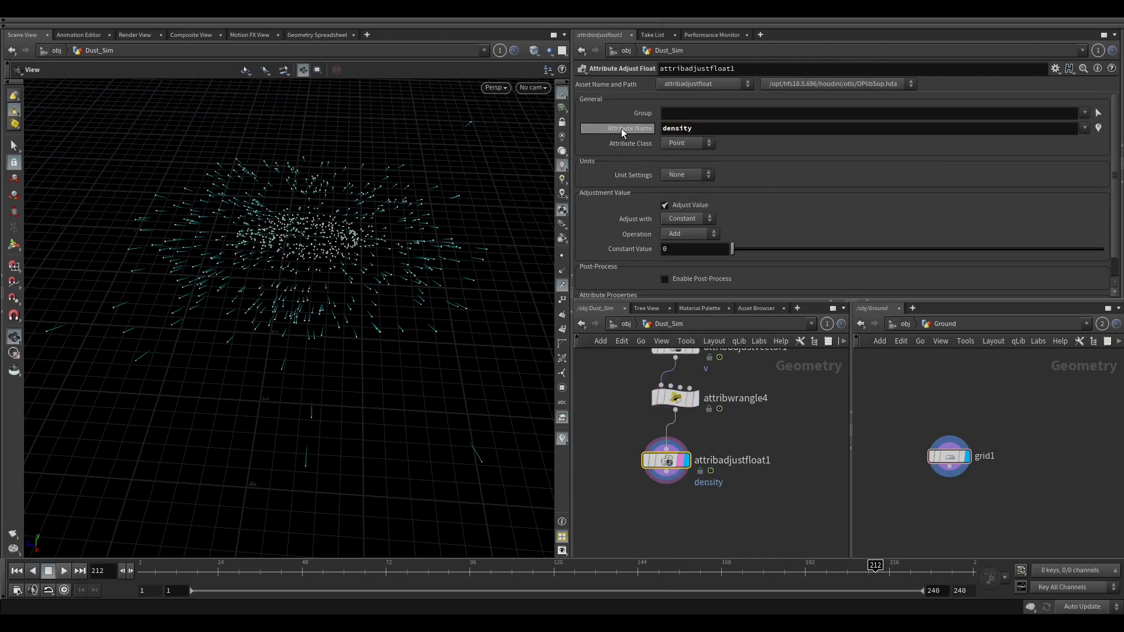
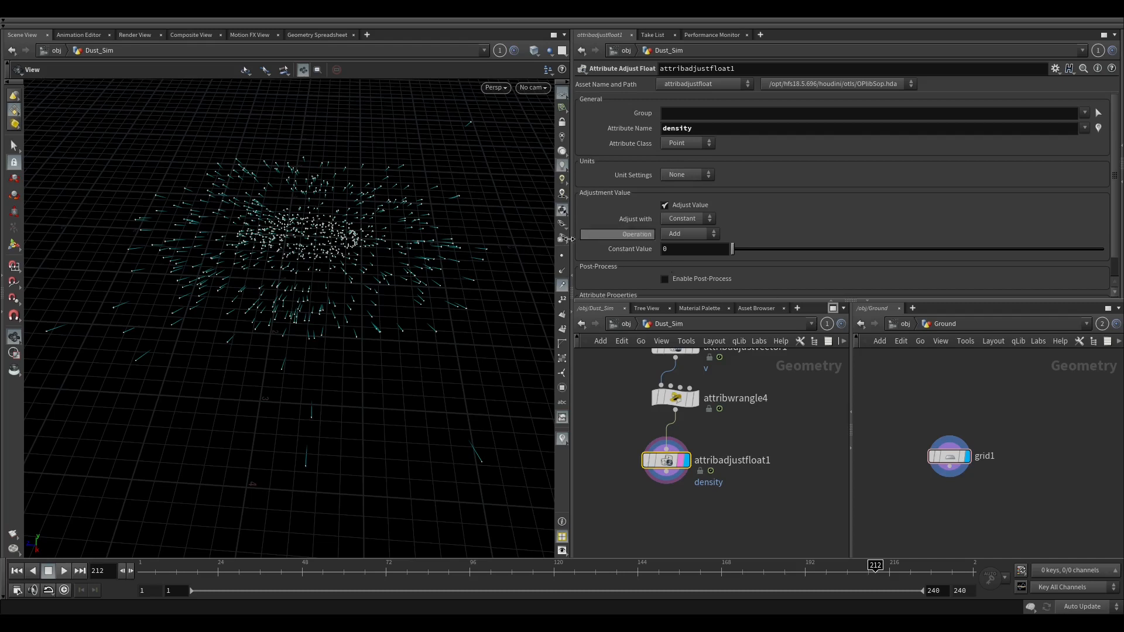
Set the density adjustment to use Noise with the Set Always operation.
left_click(688, 219)
left_click(688, 233)
left_click(686, 220)
left_click(680, 233)
left_click(688, 234)
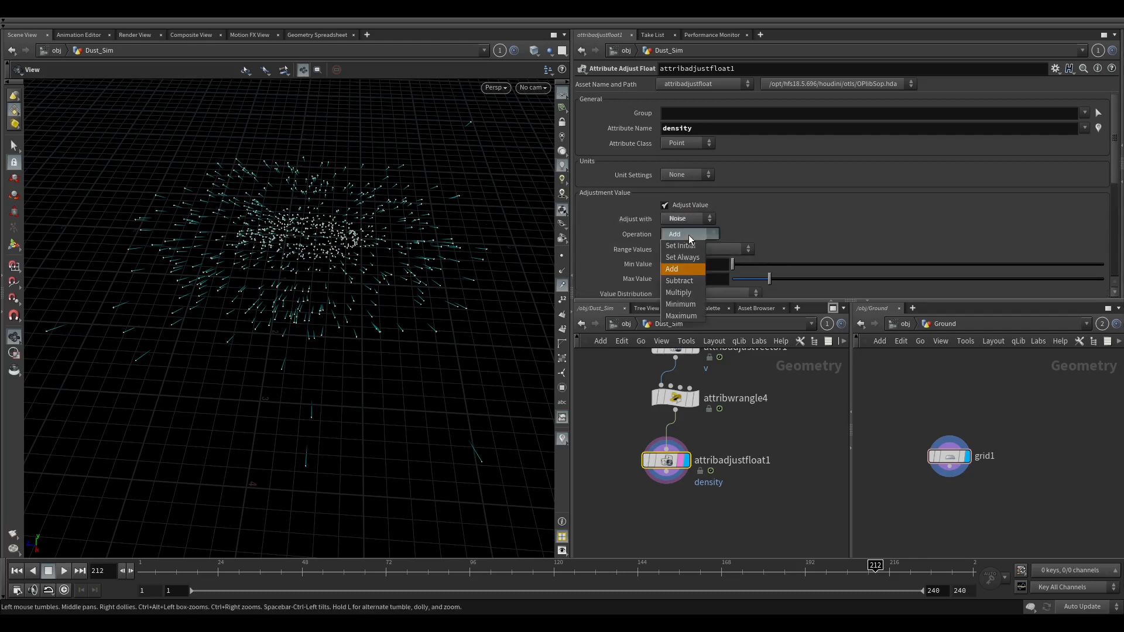
left_click(688, 234)
left_click(689, 234)
left_click(687, 257)
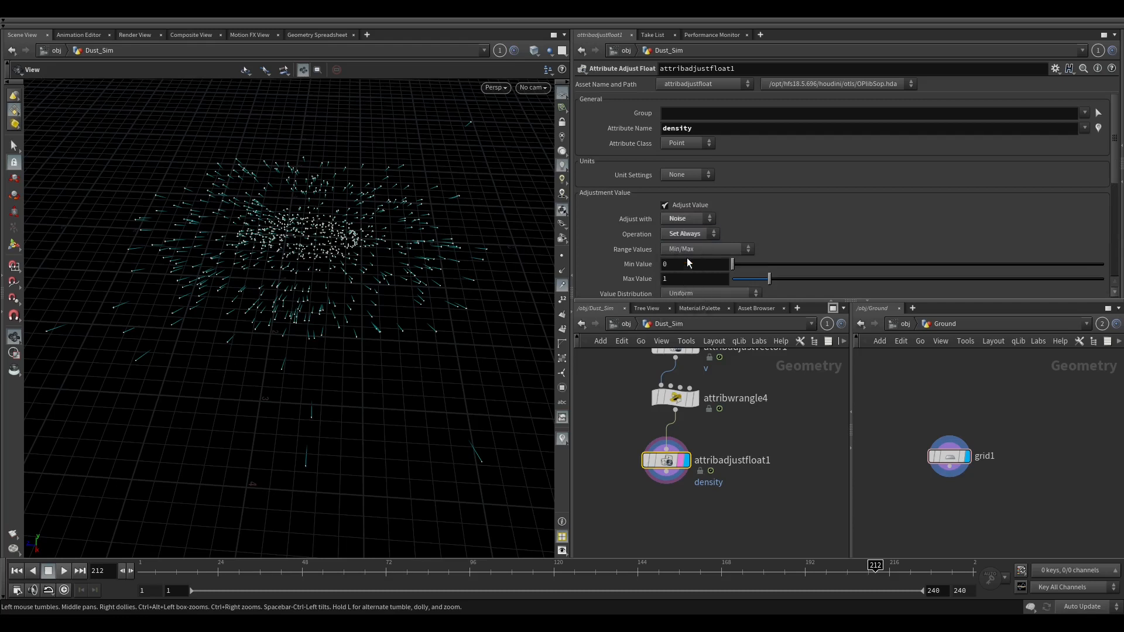
Set the density noise's Element Size to 0.3 and enable Animate Noise.
scroll(736, 244, "down", 2)
scroll(738, 244, "down", 2)
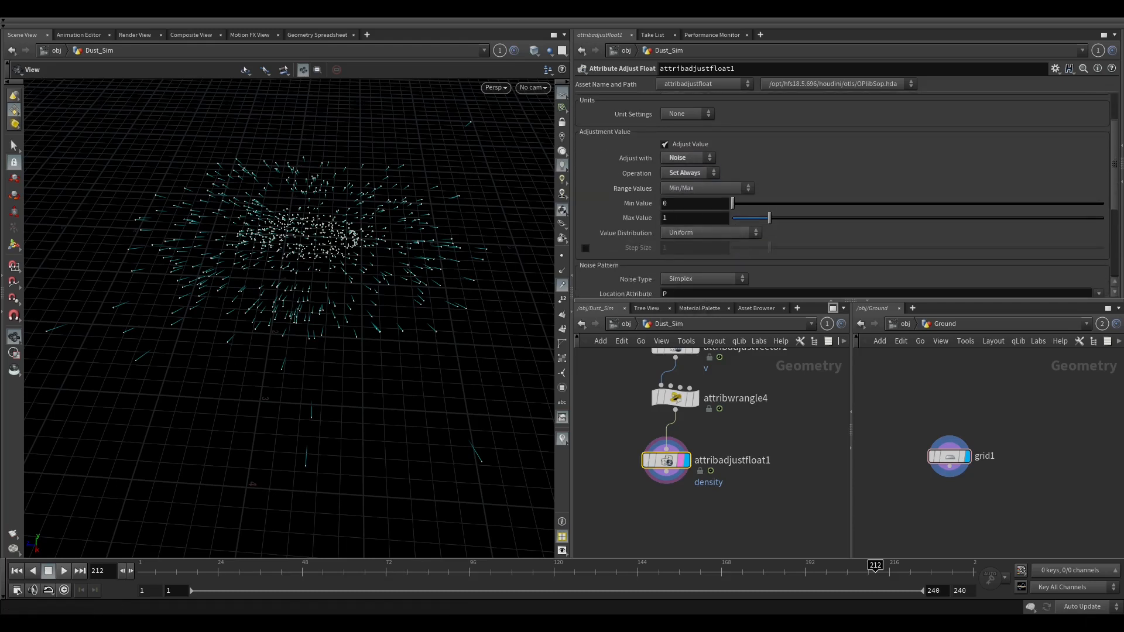
scroll(738, 183, "down", 4)
left_click_drag(673, 251, 615, 252)
type("0.3")
scroll(619, 143, "down", 1)
scroll(619, 142, "down", 3)
left_click(610, 232)
left_click(683, 249)
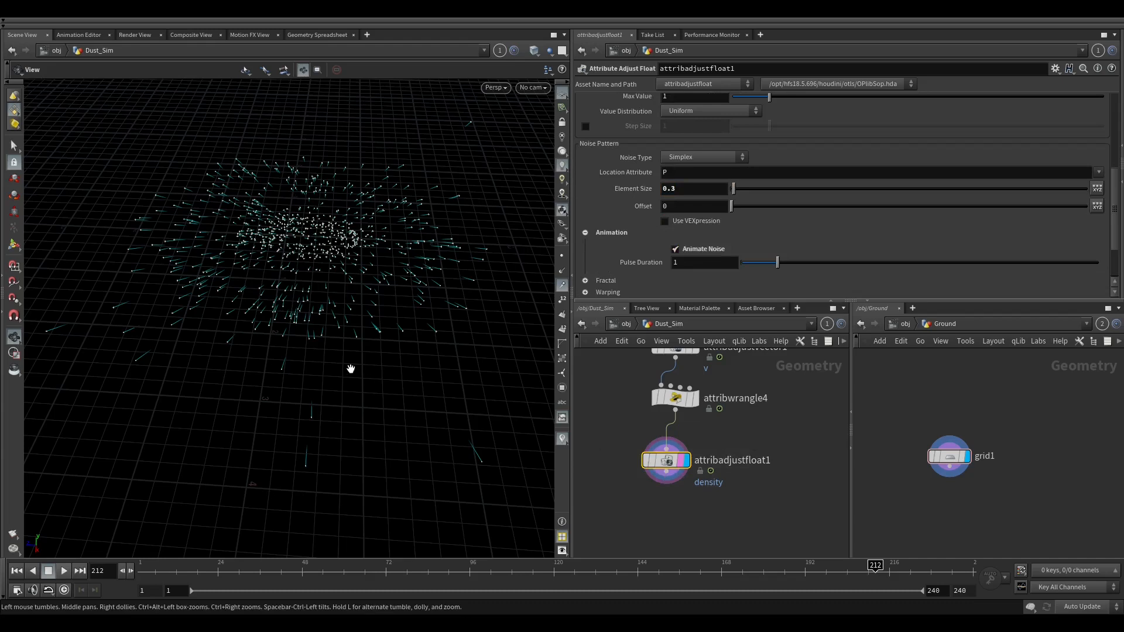
left_click_drag(258, 328, 388, 261)
scroll(788, 456, "down", 2)
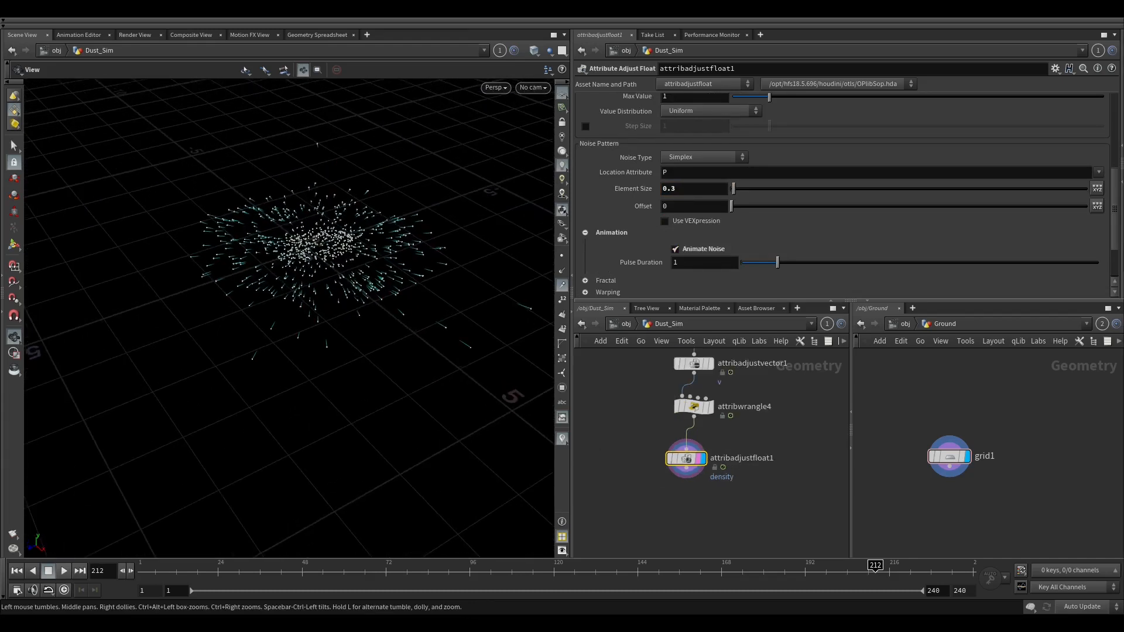
left_click_drag(693, 410, 727, 505, "alt")
left_click_drag(686, 468, 685, 499)
left_click(594, 165)
left_click_drag(594, 165, 572, 165)
type("@d")
type("ensity")
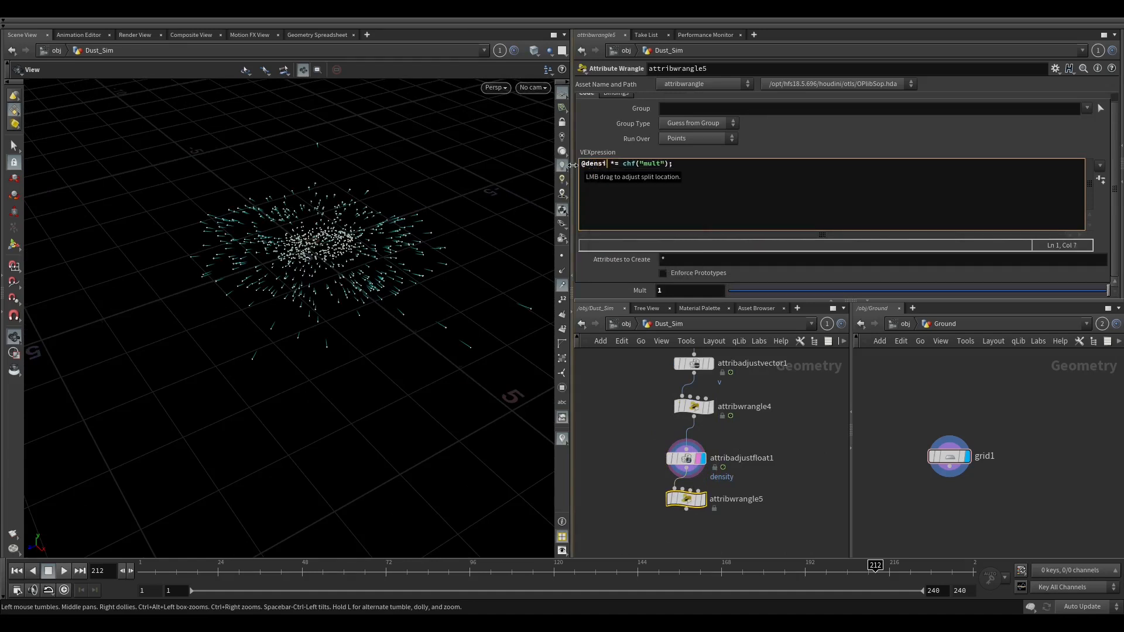
left_click(700, 498)
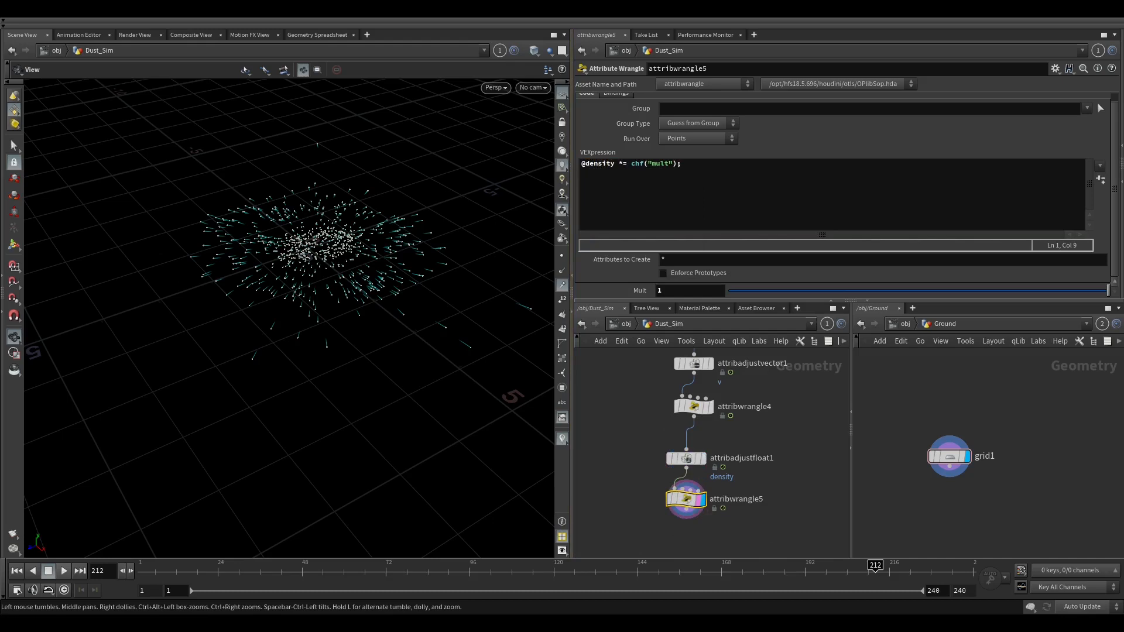
Add a Volume Rasterize Attributes node beneath attribwrangle5 and display it.
middle_click_drag(810, 483, 673, 459)
key("Tab")
type("vra")
key("Return")
left_click(669, 463)
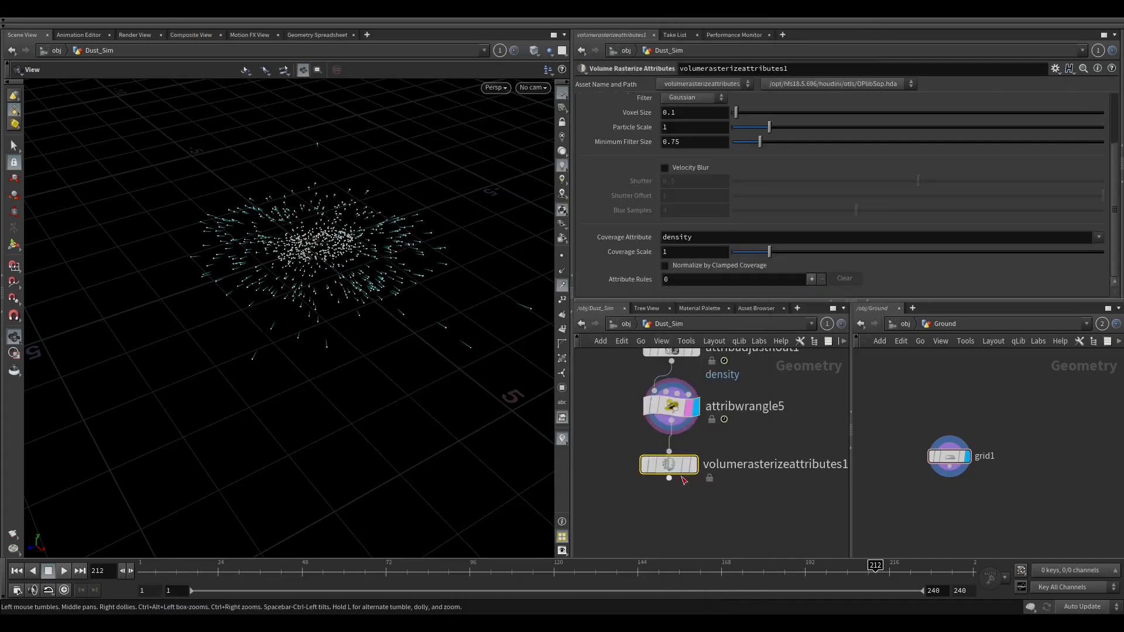
mouse_move(660, 464)
Set the attributes to rasterize to density, temperature and v.
scroll(995, 176, "up", 2)
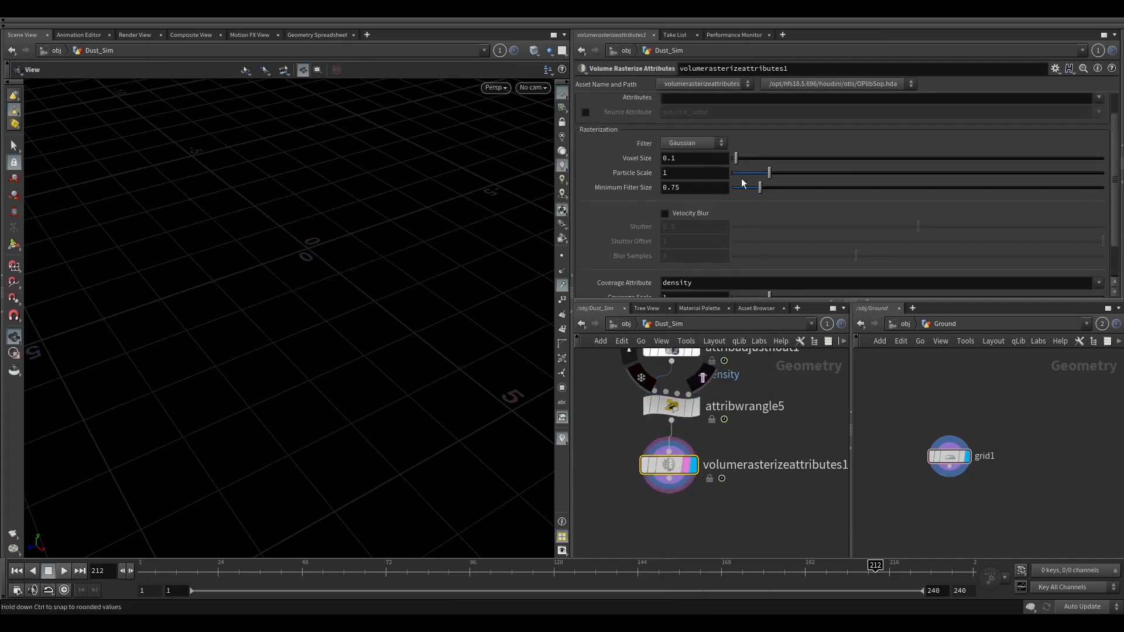
left_click(1098, 112)
left_click(1071, 150)
left_click(1098, 113)
left_click(1078, 172)
left_click(1098, 112)
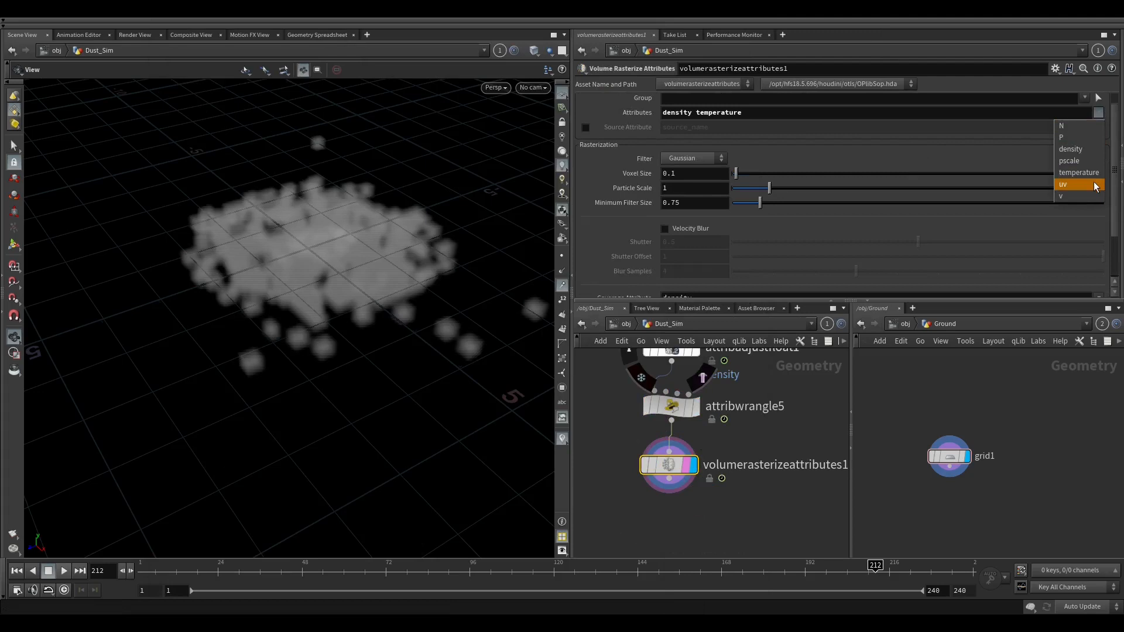
left_click(1071, 196)
Set the volume rasterization Voxel Size to 0.05, keeping the Gaussian filter.
left_click(690, 159)
left_click(684, 169)
double_click(671, 176)
type("05")
key("Return")
Enable Velocity Blur with 10 Blur Samples and turn on Normalize by Clamped Coverage.
left_click(665, 228)
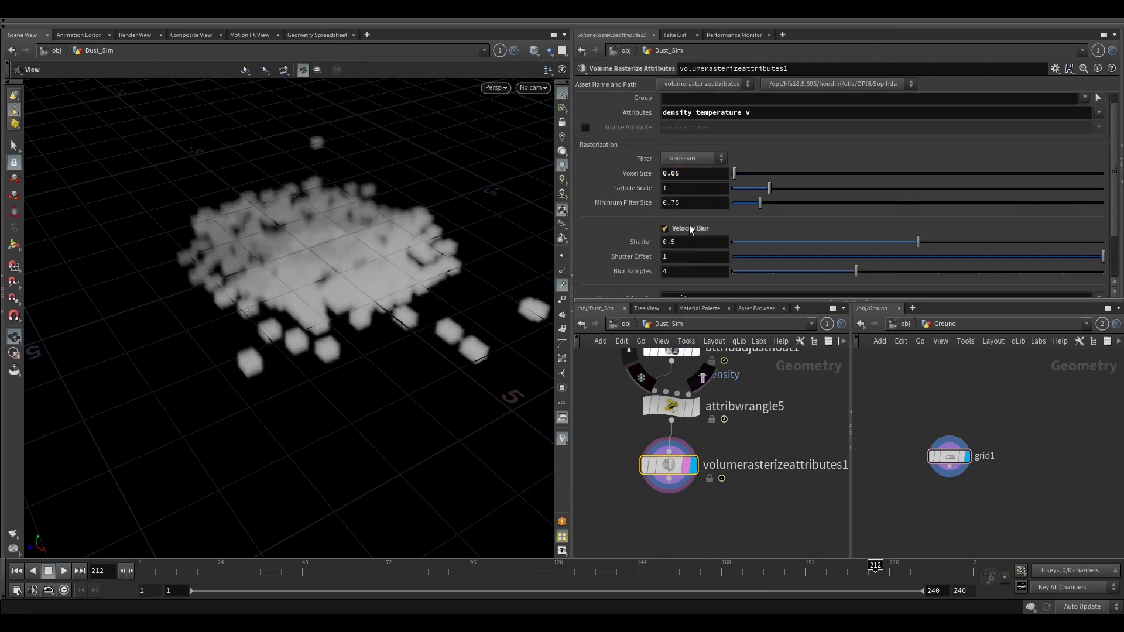
left_click_drag(856, 271, 1102, 271)
scroll(755, 259, "down", 2)
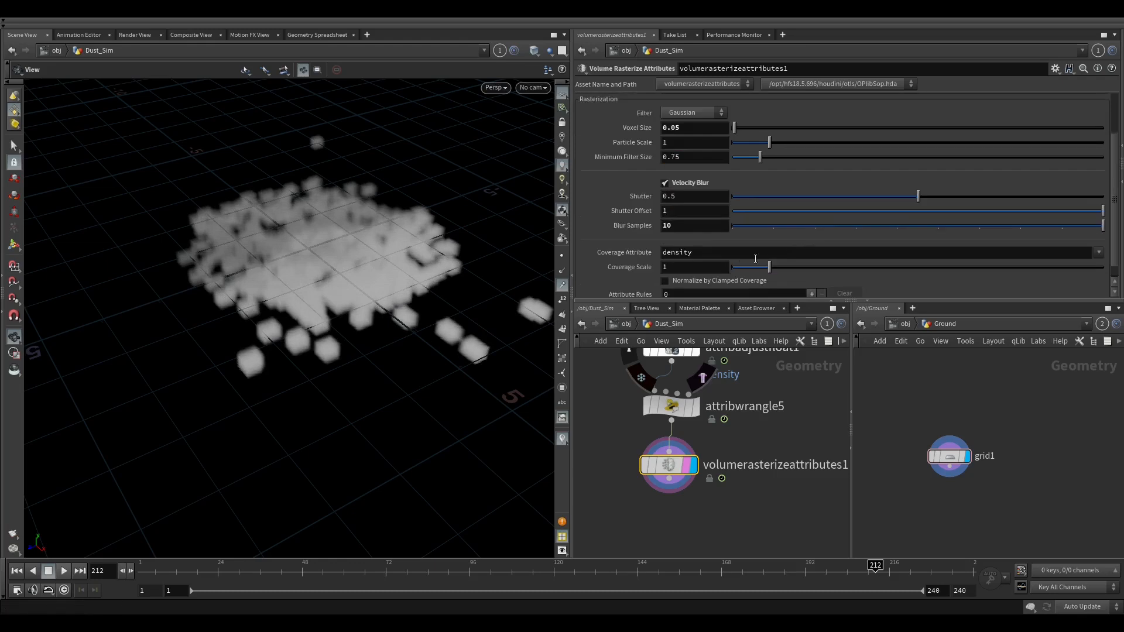
left_click(687, 285)
Preview the rasterized dust volume from a higher angle at frame 47.
scroll(314, 263, "down", 5)
left_click_drag(313, 263, 357, 331)
left_click_drag(878, 571, 299, 527)
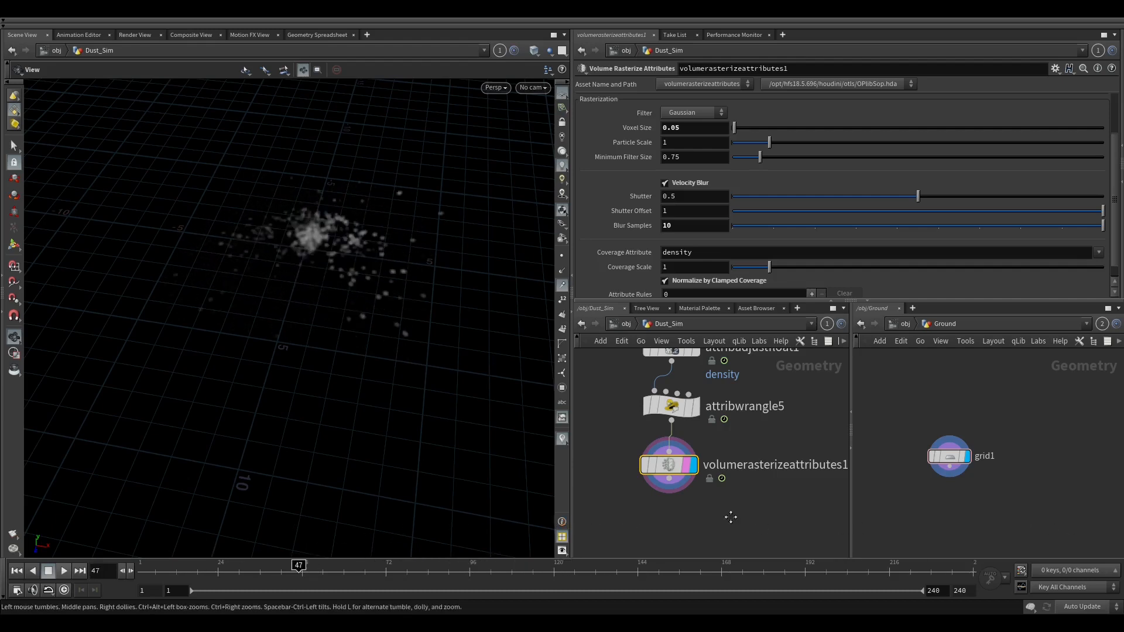
Add a Pyro Solver node beneath volumerasterizeattributes1 and display it.
key("Tab")
type("p")
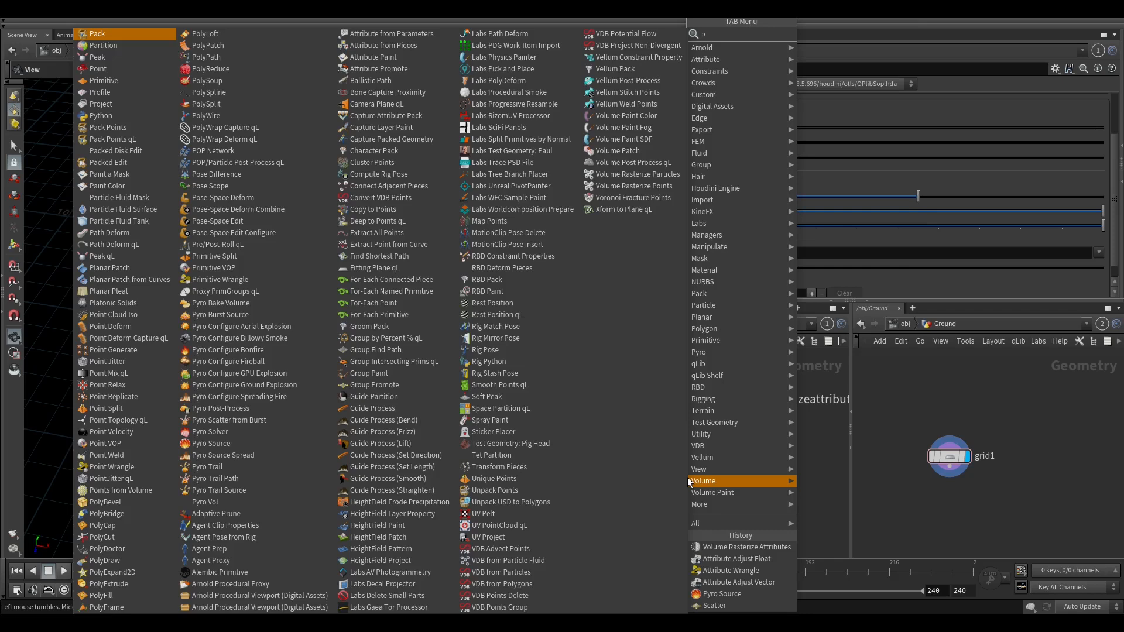
type("yro s")
key("Return")
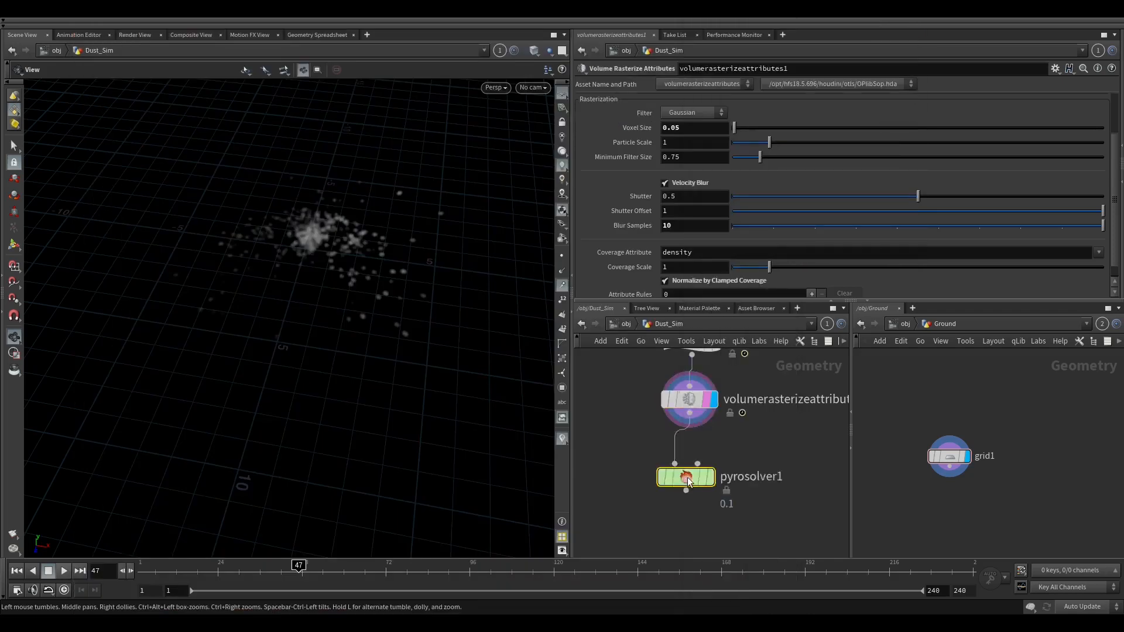
left_click(688, 478)
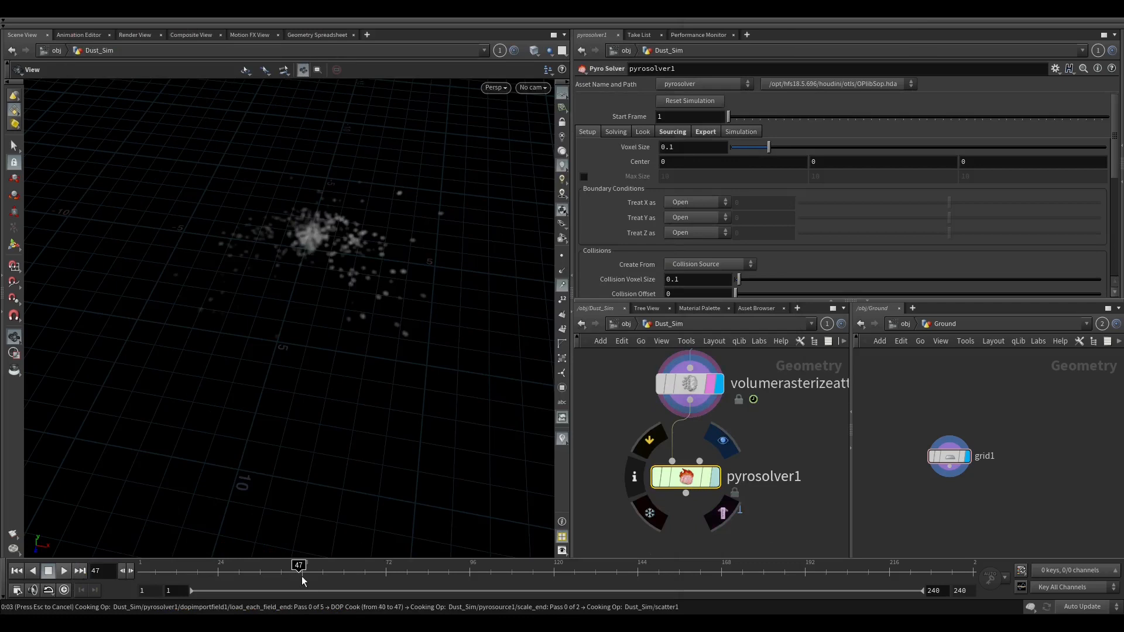
Play the pyro simulation from the start and check the dust at frame 49.
left_click_drag(300, 576, 56, 570)
left_click(60, 571)
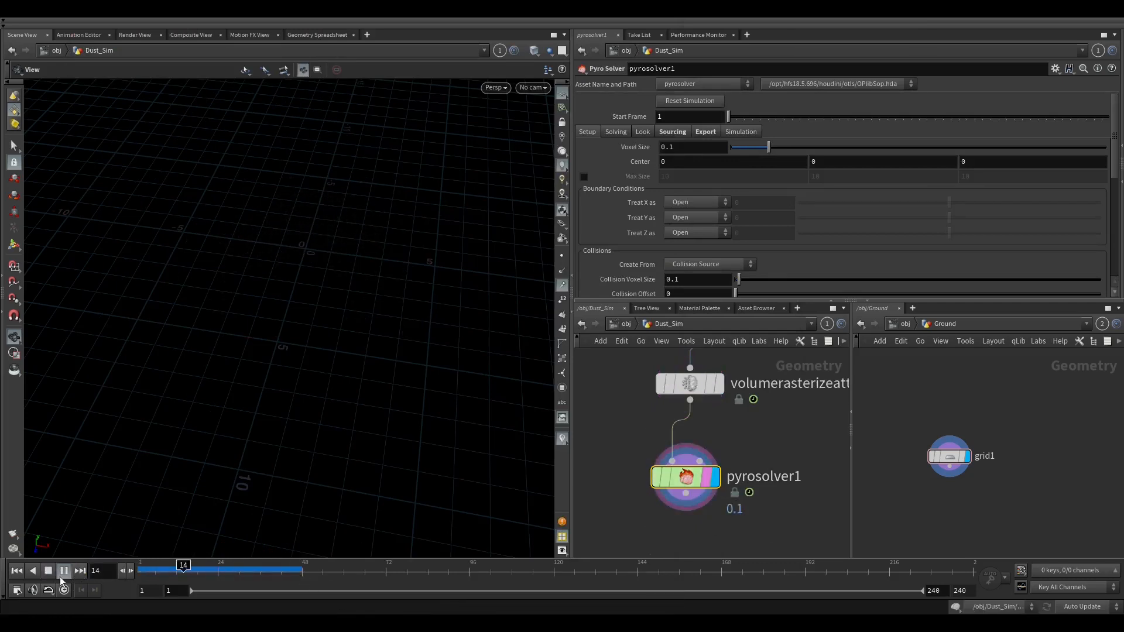
left_click(309, 565)
Look through the Pyro Solver's sourcing and setup parameters and edit Reference Temp (K) in its solving settings.
left_click(667, 134)
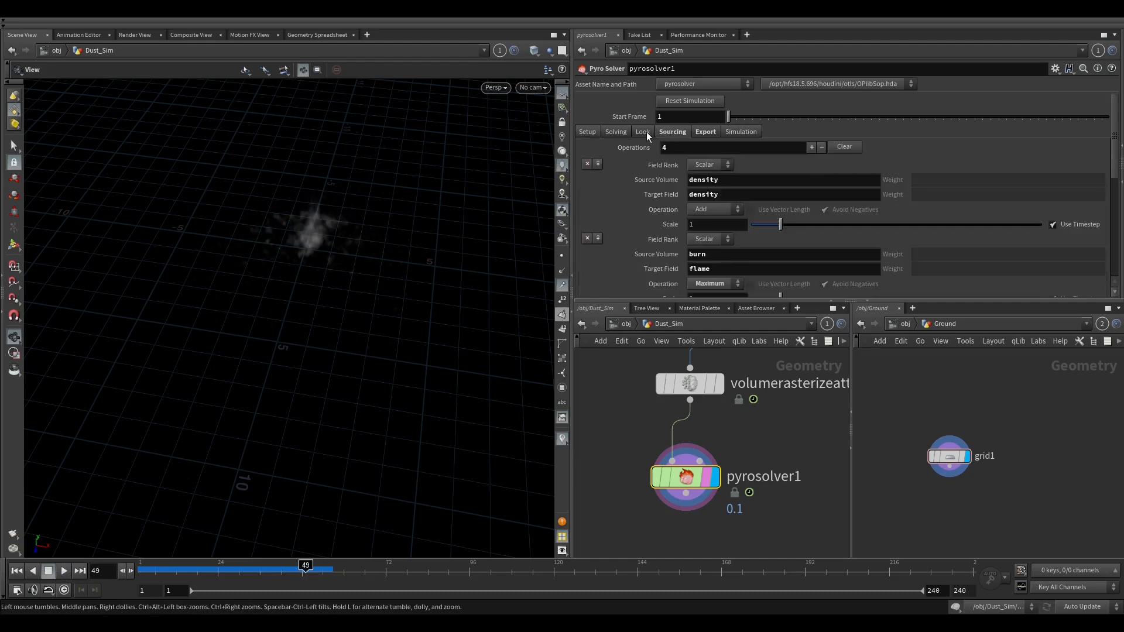
left_click(589, 134)
scroll(655, 175, "down", 2)
scroll(652, 176, "up", 1)
left_click(616, 117)
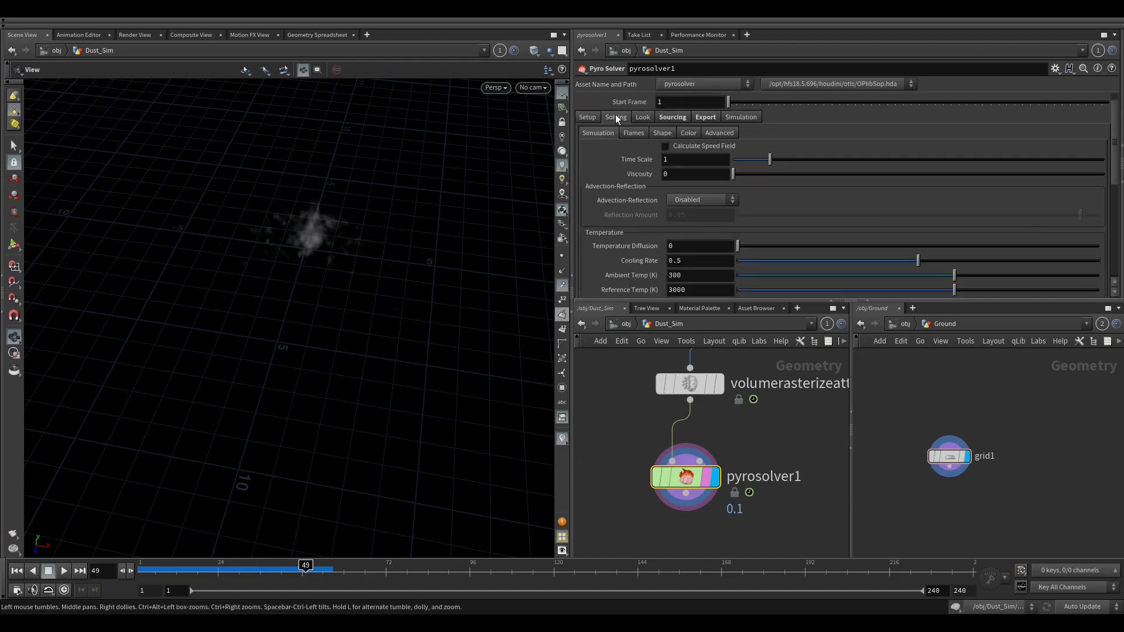
scroll(629, 140, "down", 1)
scroll(682, 240, "down", 2)
left_click(687, 246)
type("=-")
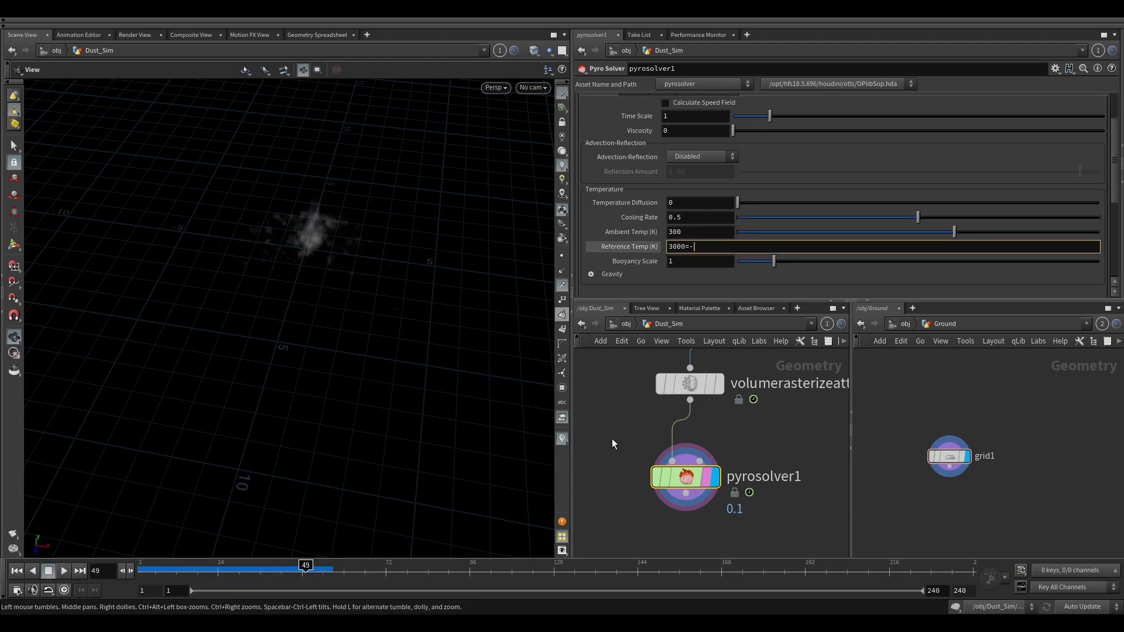
left_click(612, 440)
scroll(641, 170, "up", 3)
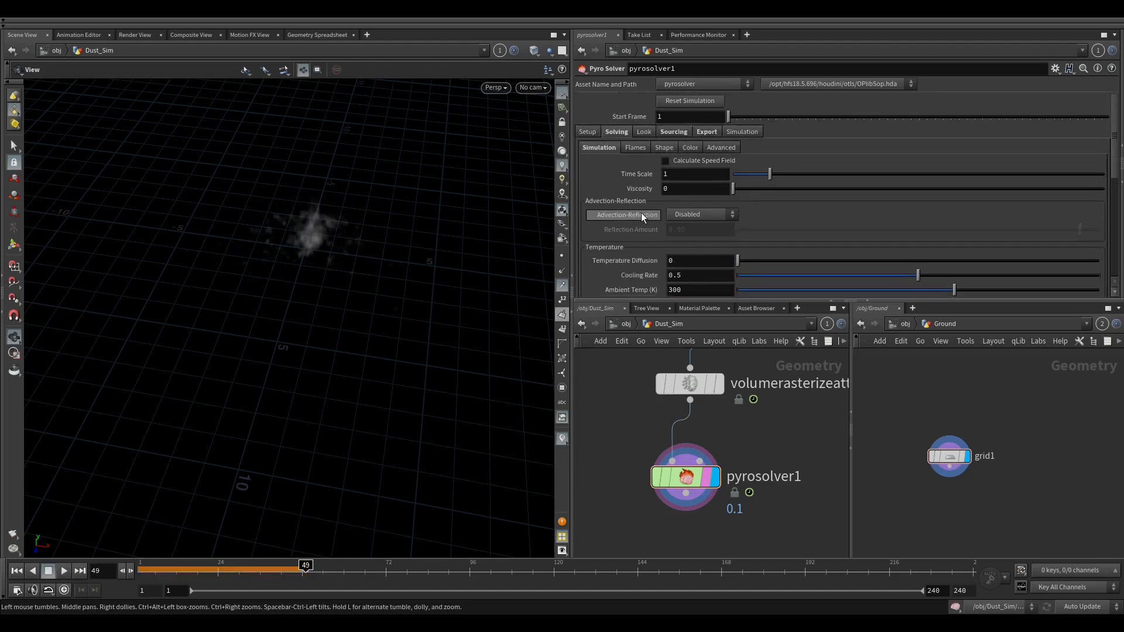
Set the Pyro Solver's Dissipation to 0.1 and enable Disturbance, Shredding and Turbulence in the shape settings.
left_click(639, 148)
left_click(665, 147)
type("1")
left_click(586, 177)
left_click(586, 191)
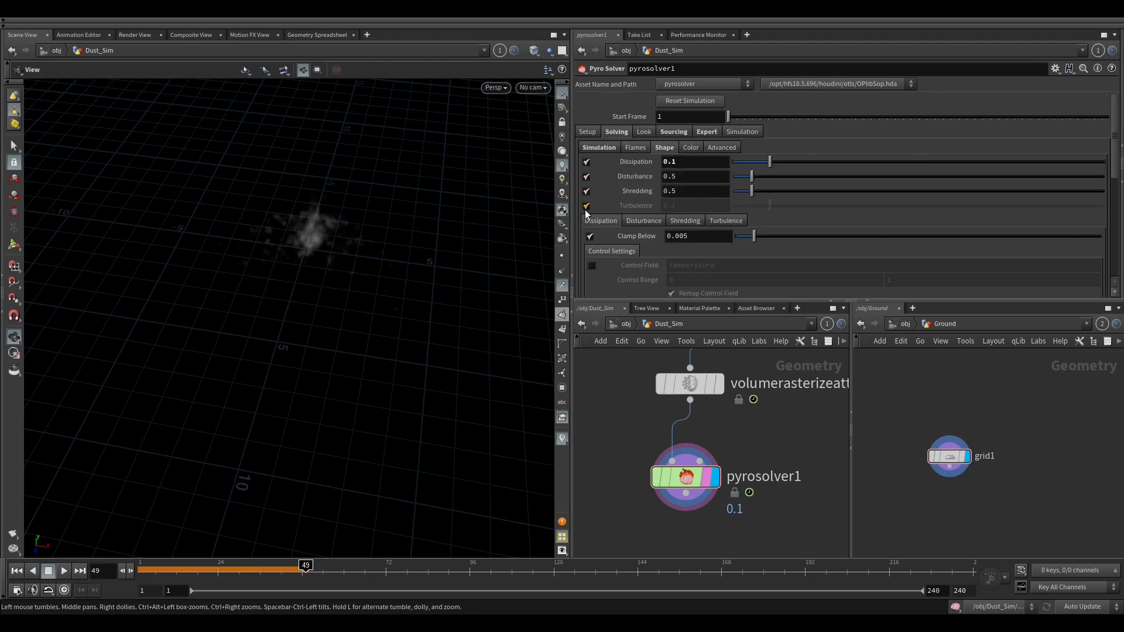
left_click(586, 206)
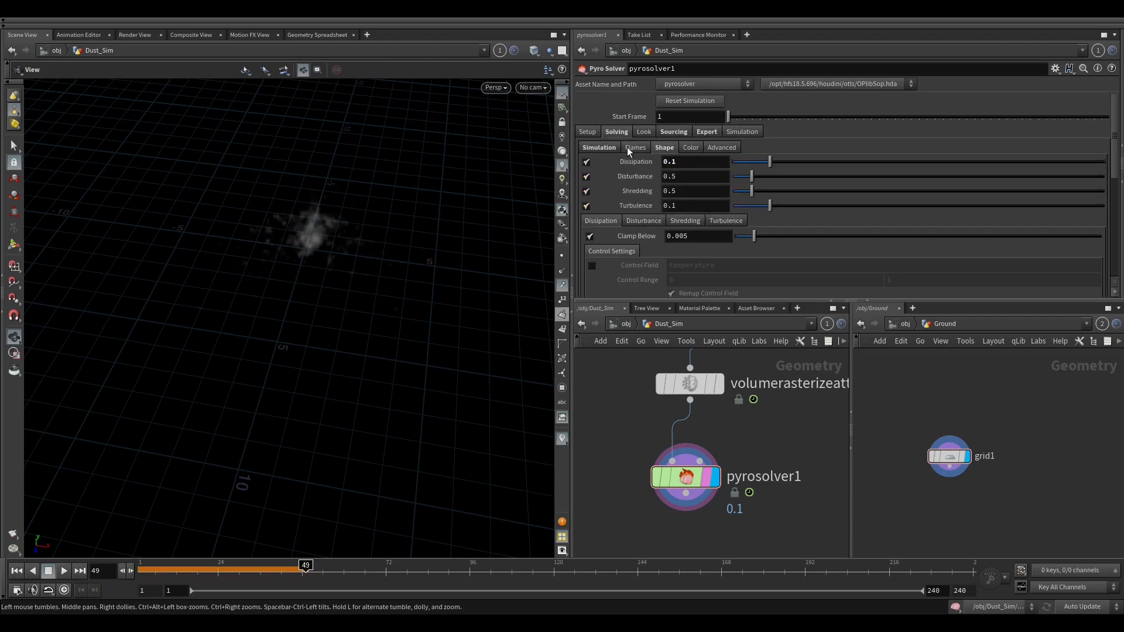
Replay the pyro simulation from frame 1 and examine the spreading dust from several angles.
left_click(16, 571)
left_click(62, 571)
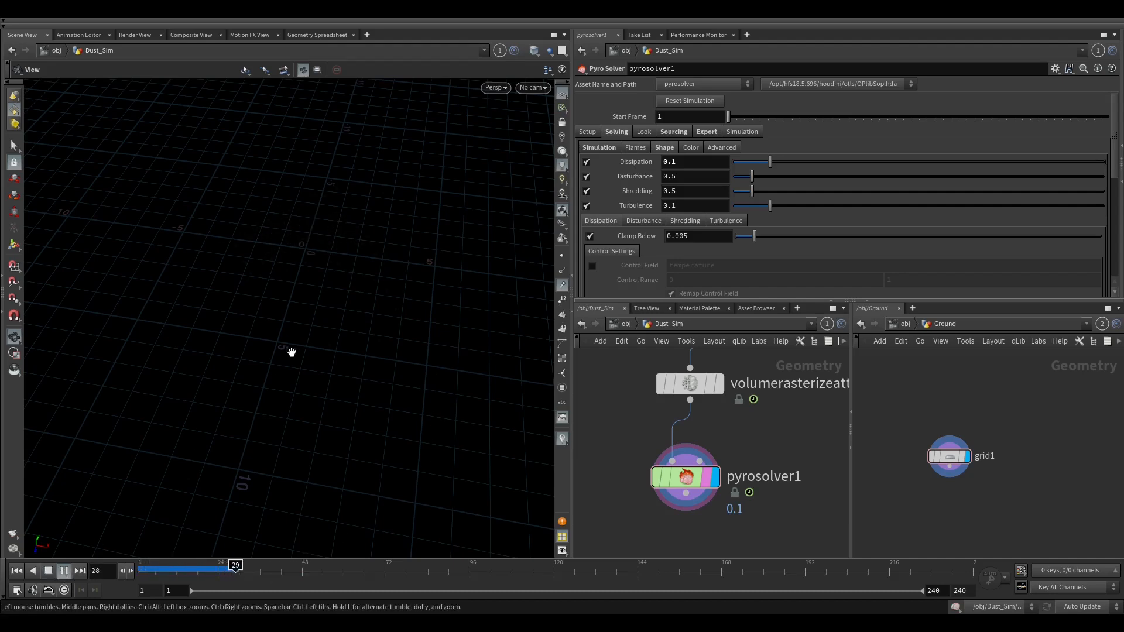
left_click_drag(304, 275, 252, 236)
left_click_drag(252, 236, 486, 228)
left_click_drag(485, 276, 484, 311)
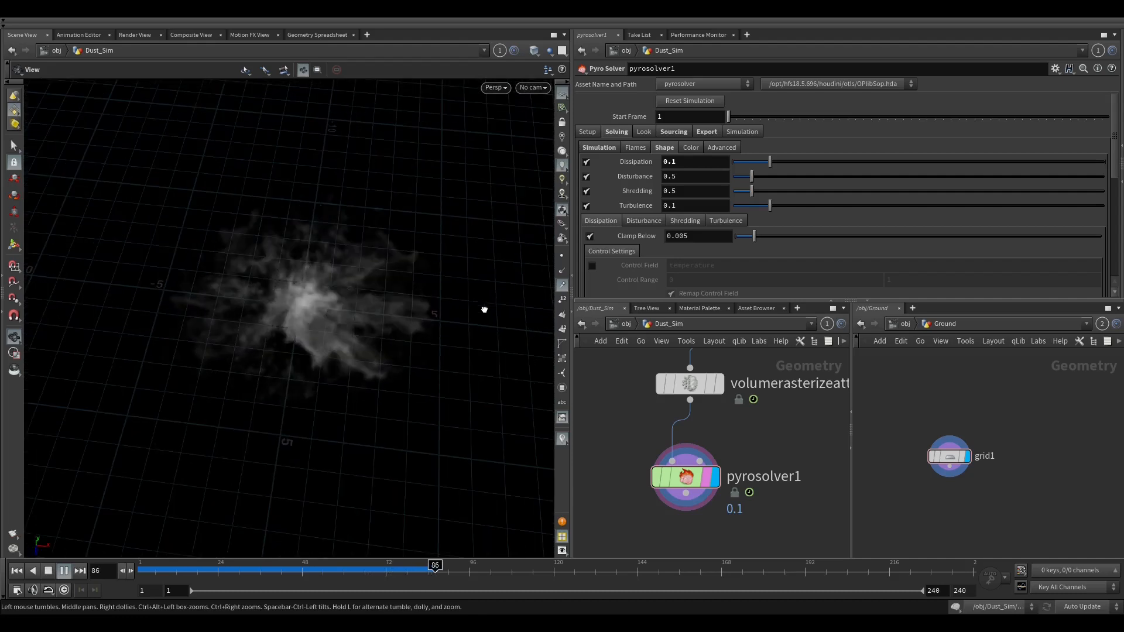
Show all objects in the viewport and view the spaceship, ground and dust from a low side angle.
left_click(549, 52)
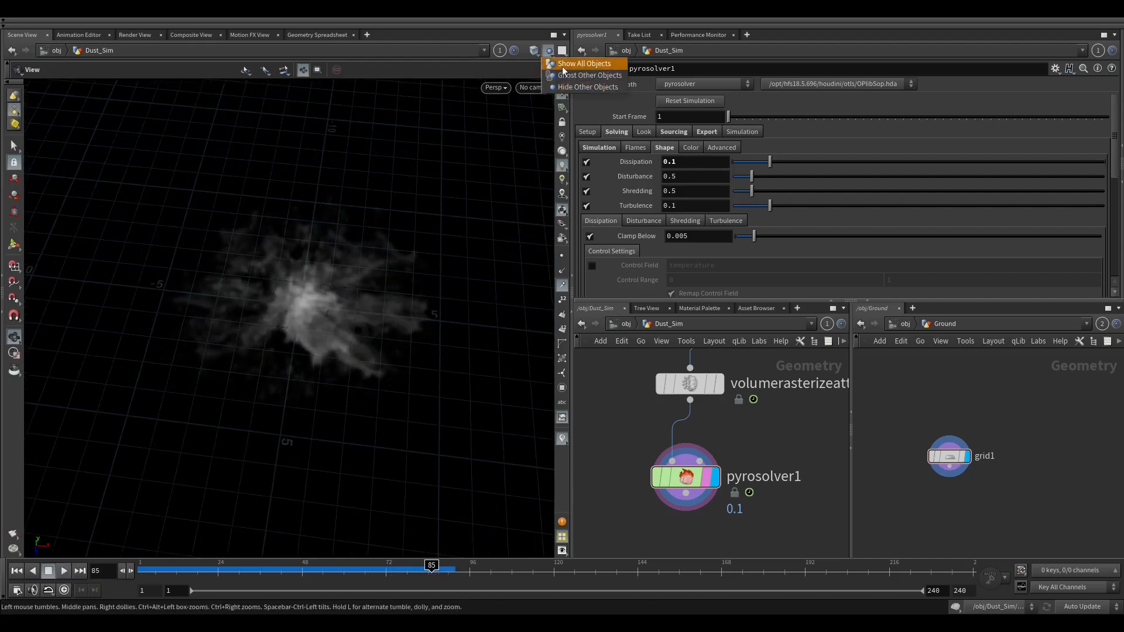
left_click(558, 64)
left_click(538, 89)
left_click(492, 120)
left_click_drag(439, 170, 380, 123)
right_click_drag(412, 281, 429, 135)
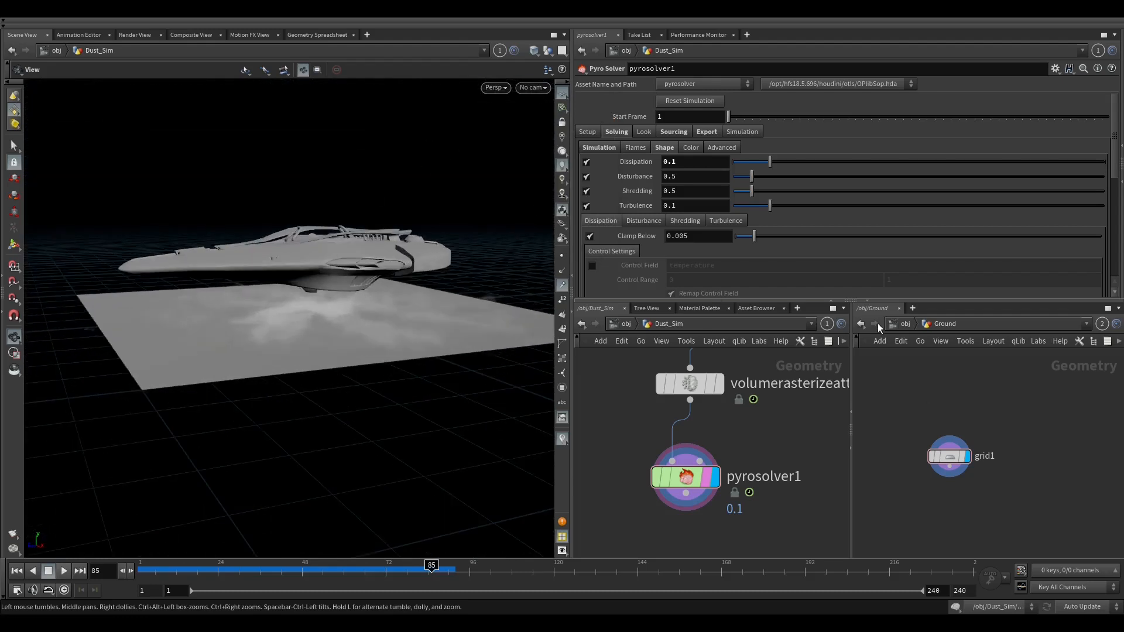
Hide the Ground object at the object level and replay the spaceship's dust simulation, returning to frame 1.
key("u")
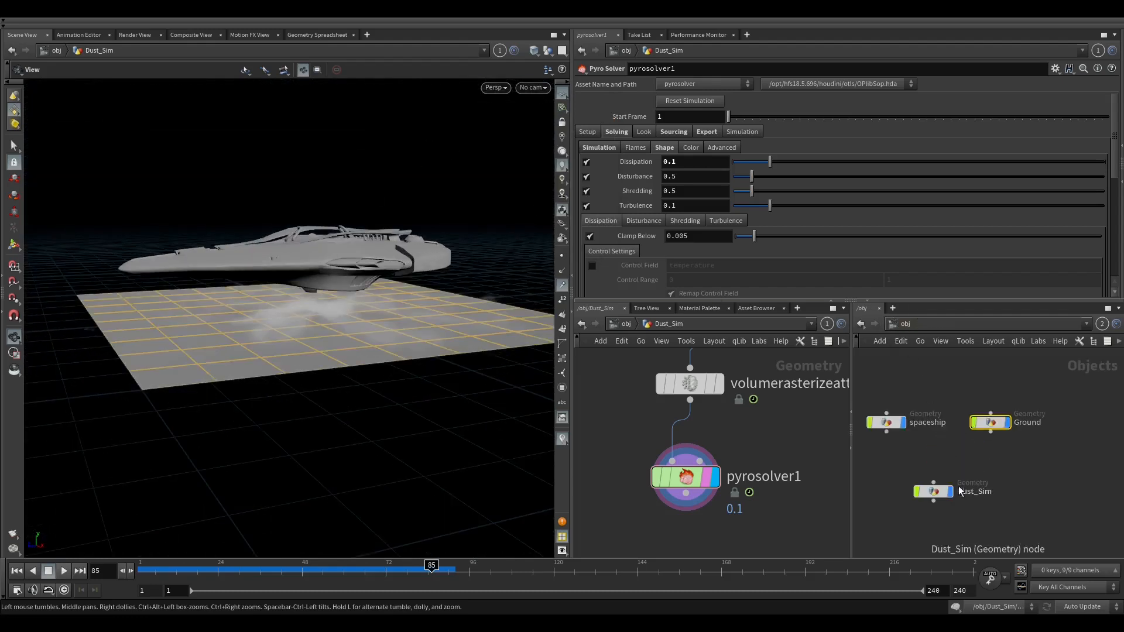
left_click(1011, 402)
left_click_drag(432, 570, 127, 550)
left_click(67, 571)
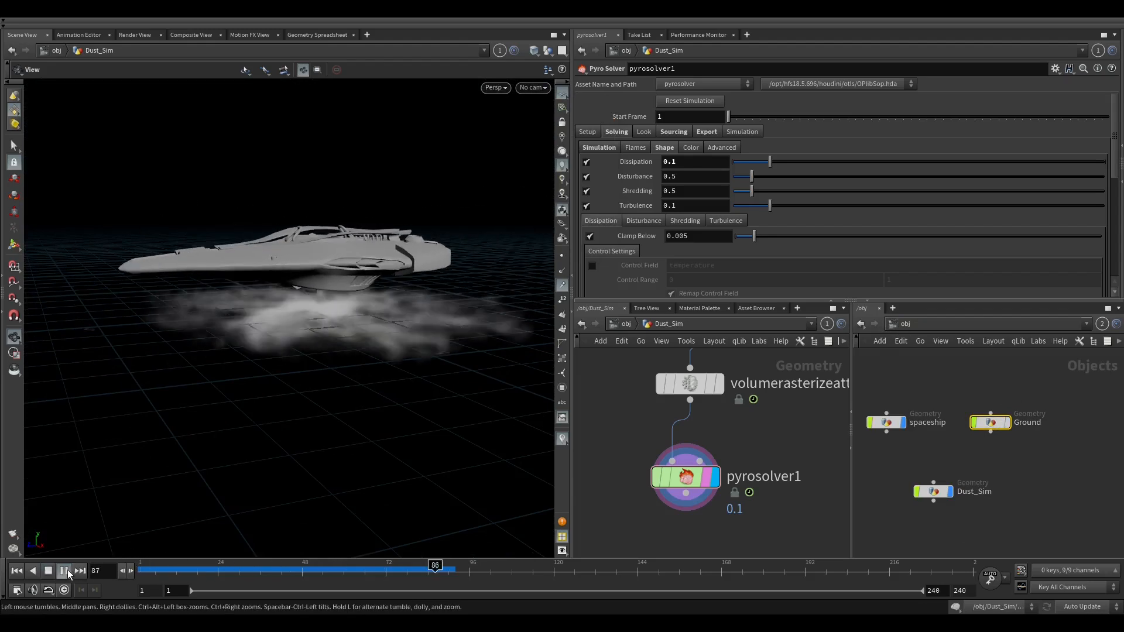
left_click_drag(386, 569, 108, 549)
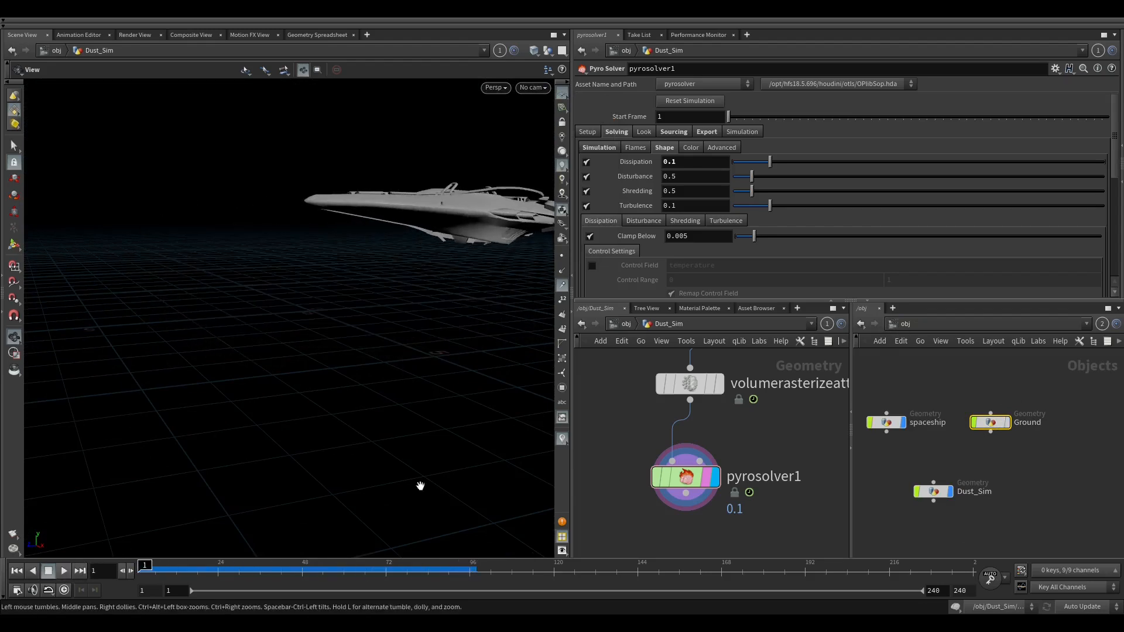
Select the velocity wrangle attribwrangle4 further up the Dust_Sim network and display it.
right_click_drag(691, 448, 689, 509)
scroll(754, 423, "down", 1)
middle_click_drag(754, 423, 750, 529)
scroll(718, 407, "up", 1)
middle_click_drag(726, 433, 717, 521)
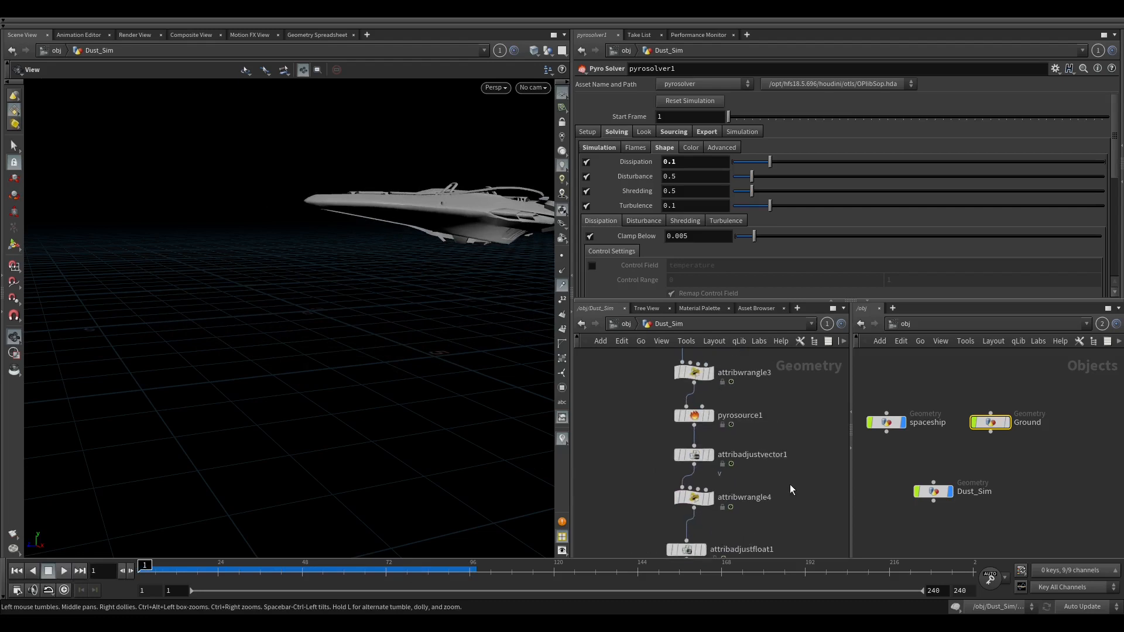
left_click(697, 497)
scroll(707, 498, "up", 2)
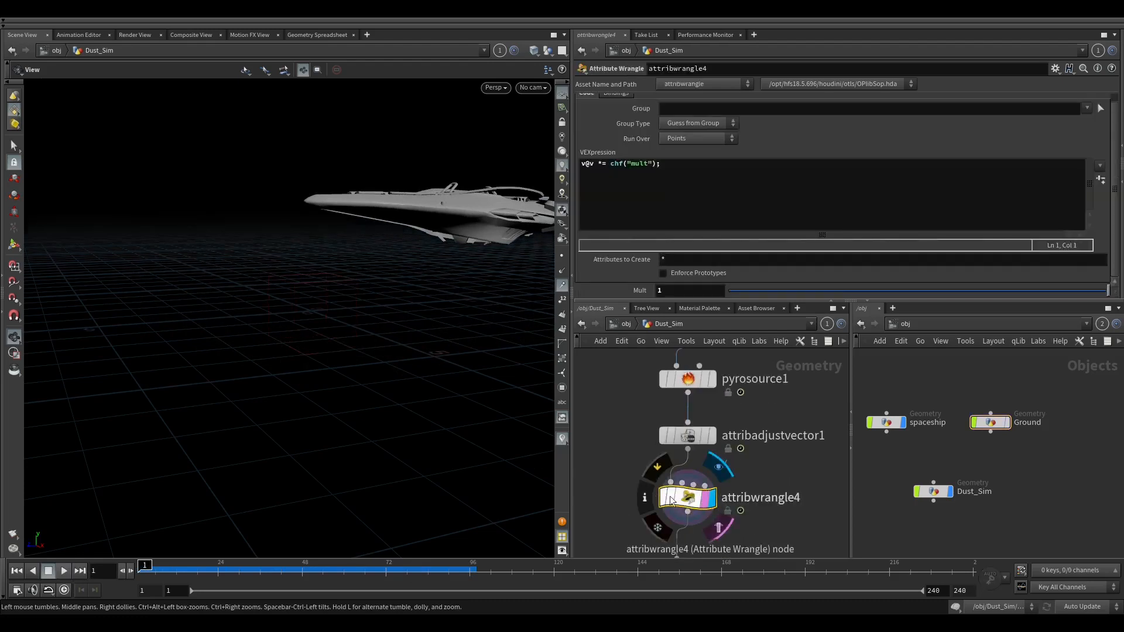
Keyframe the Mult parameter of attribwrangle4 at 0 on frame 1.
left_click_drag(353, 456, 301, 453)
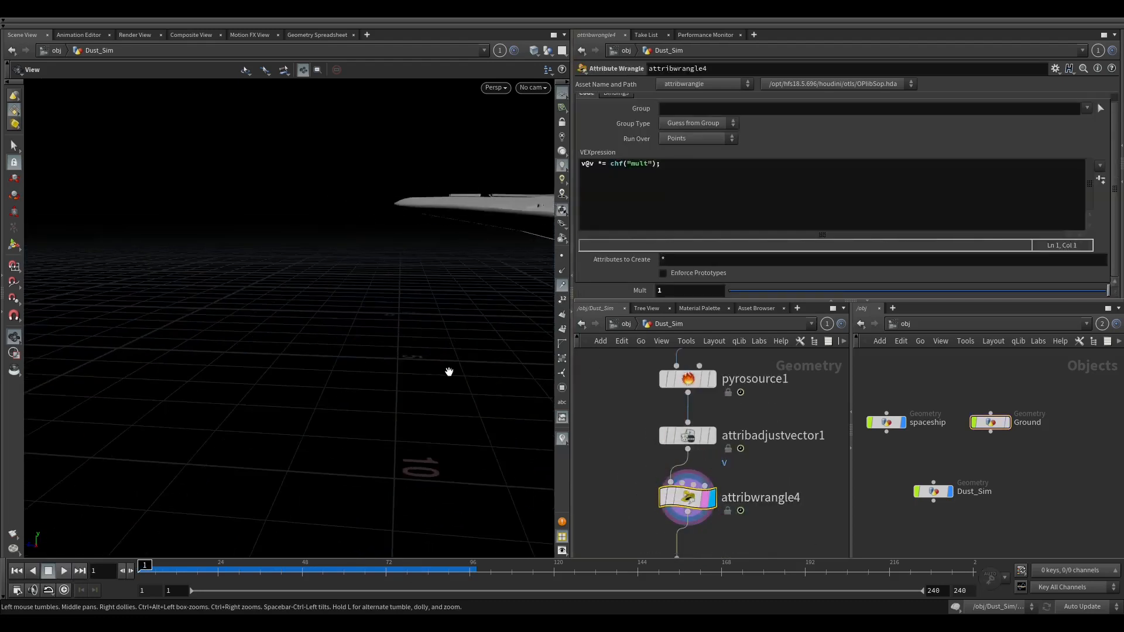
middle_click_drag(449, 372, 293, 393)
mouse_move(147, 569)
left_mouse_down()
mouse_move(169, 565)
mouse_move(144, 566)
left_mouse_up()
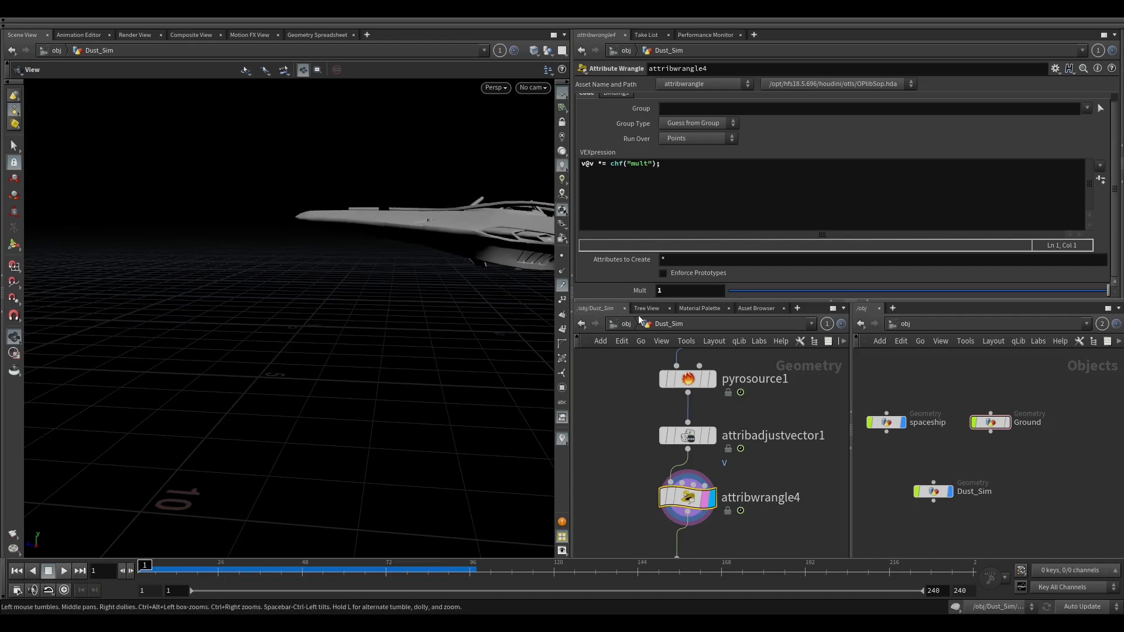
type("0")
key("Return")
left_click_drag(625, 408, 635, 466)
left_click(685, 293, "alt")
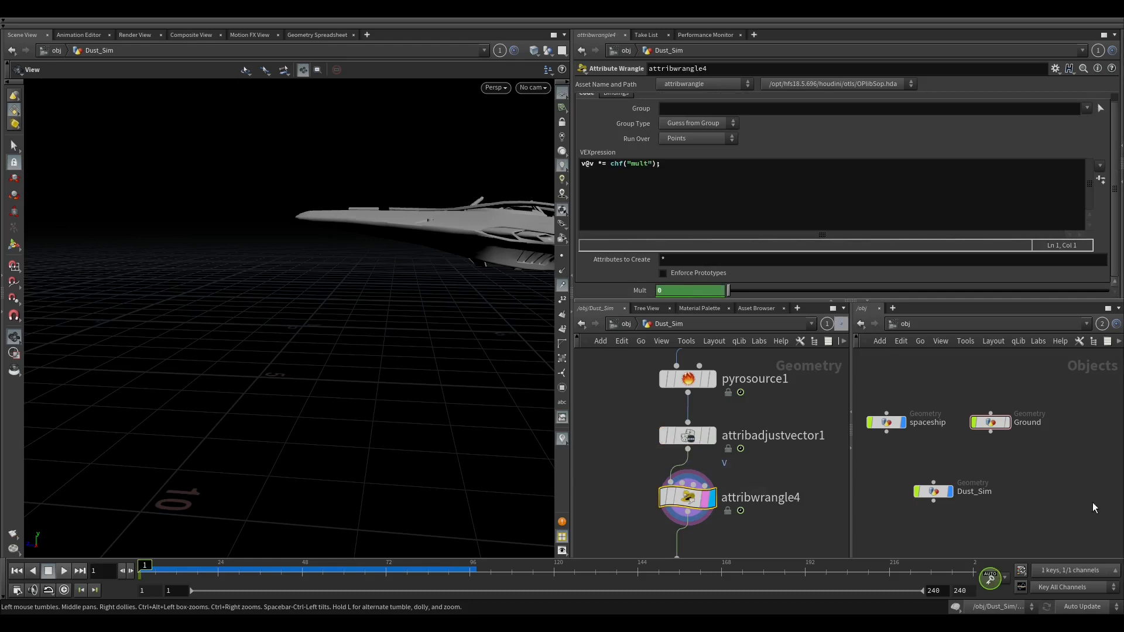
Go to frame 24, show the Ground object again and set the animated Mult value to 5.
left_click(217, 569)
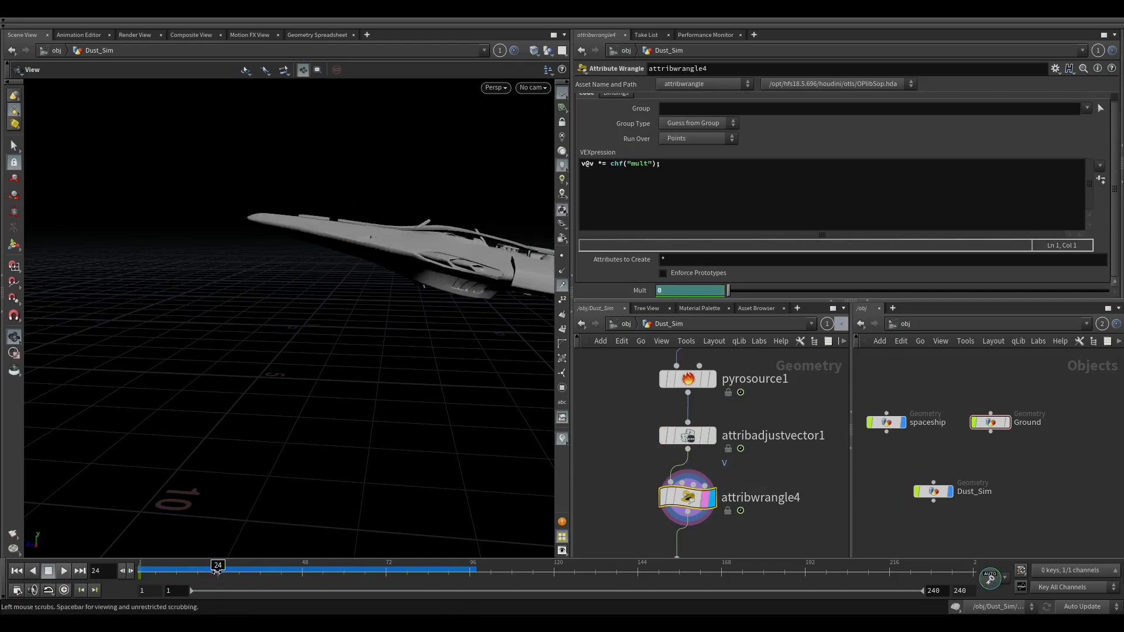
left_click(1007, 422)
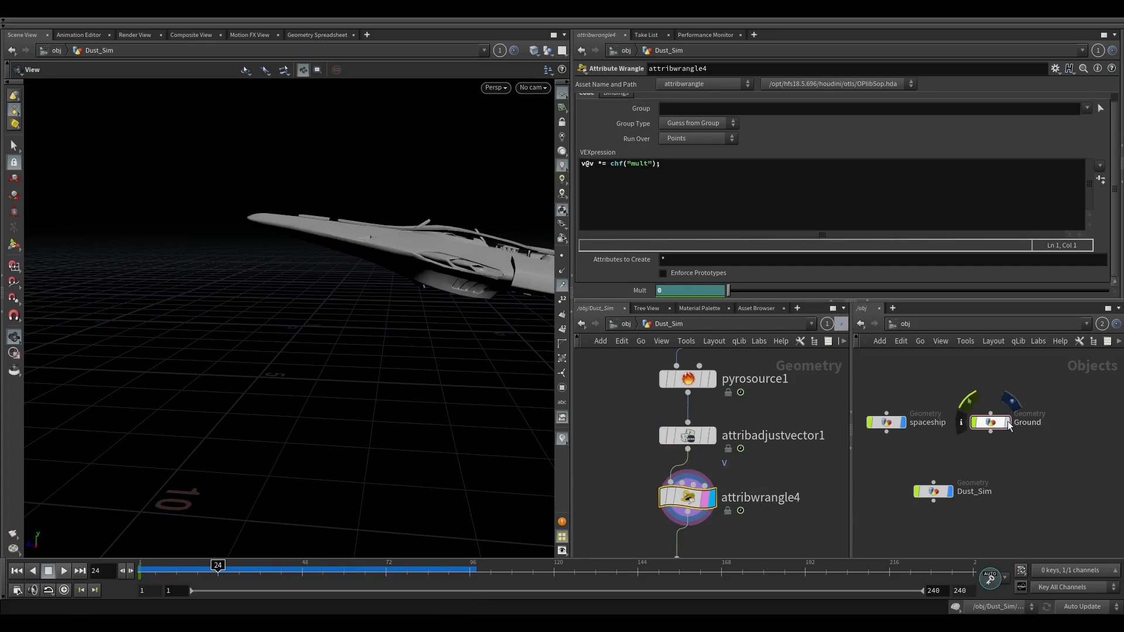
double_click(683, 291)
type("5")
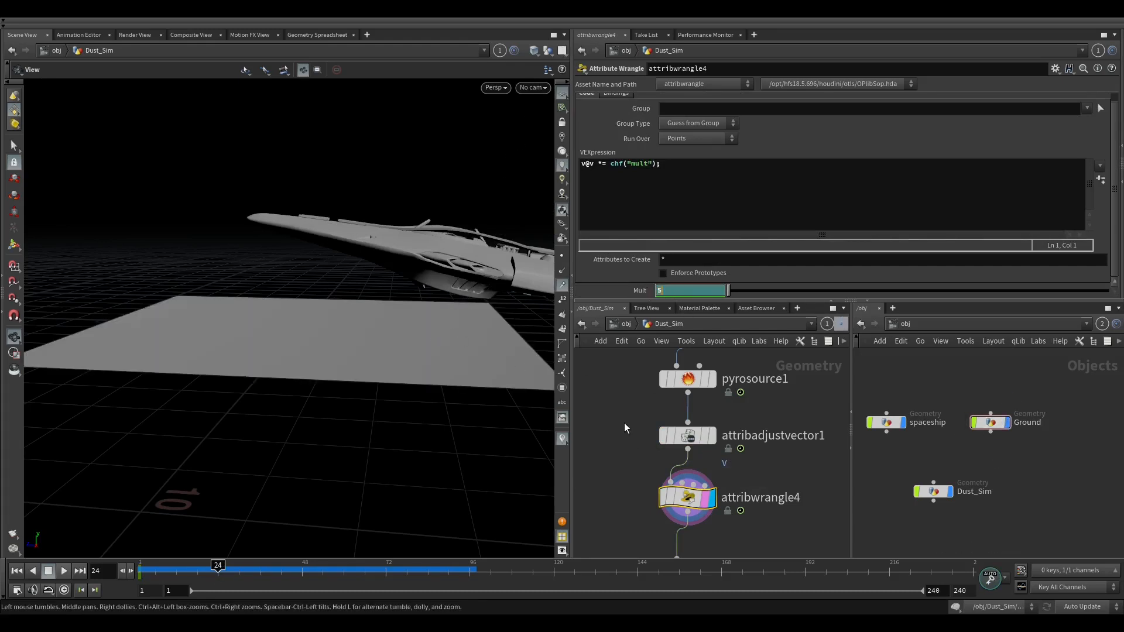
left_click(624, 423)
Scrub to frame 48 and examine the source points' velocity beneath the spaceship.
left_click_drag(217, 574, 275, 568)
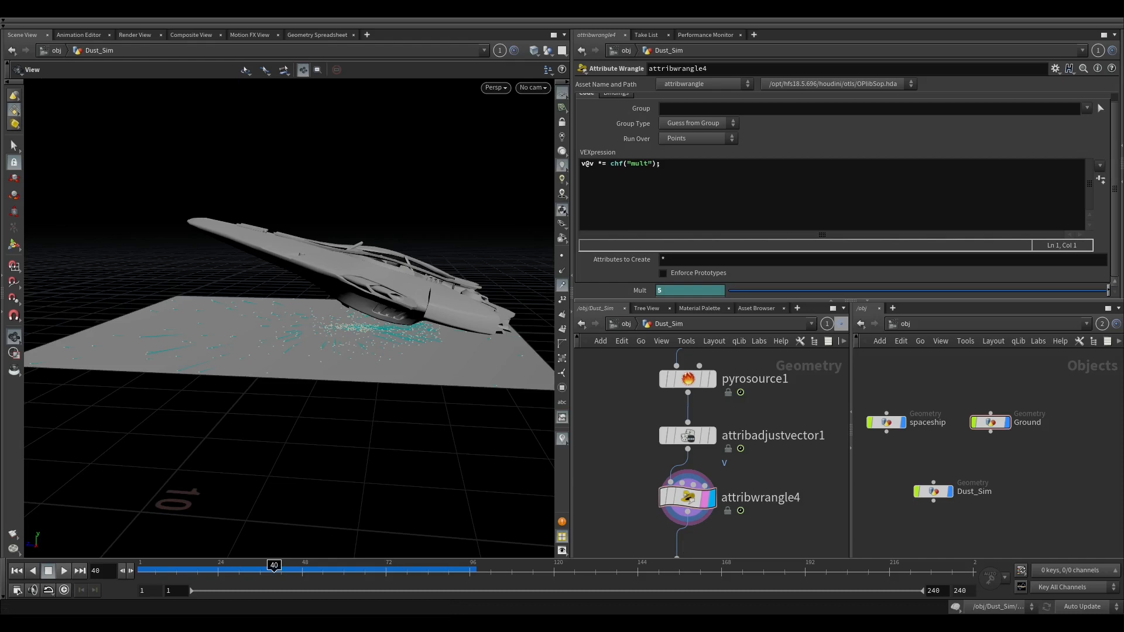
mouse_move(292, 568)
left_mouse_down()
mouse_move(310, 566)
mouse_move(302, 572)
left_mouse_up()
left_click_drag(385, 397, 382, 369)
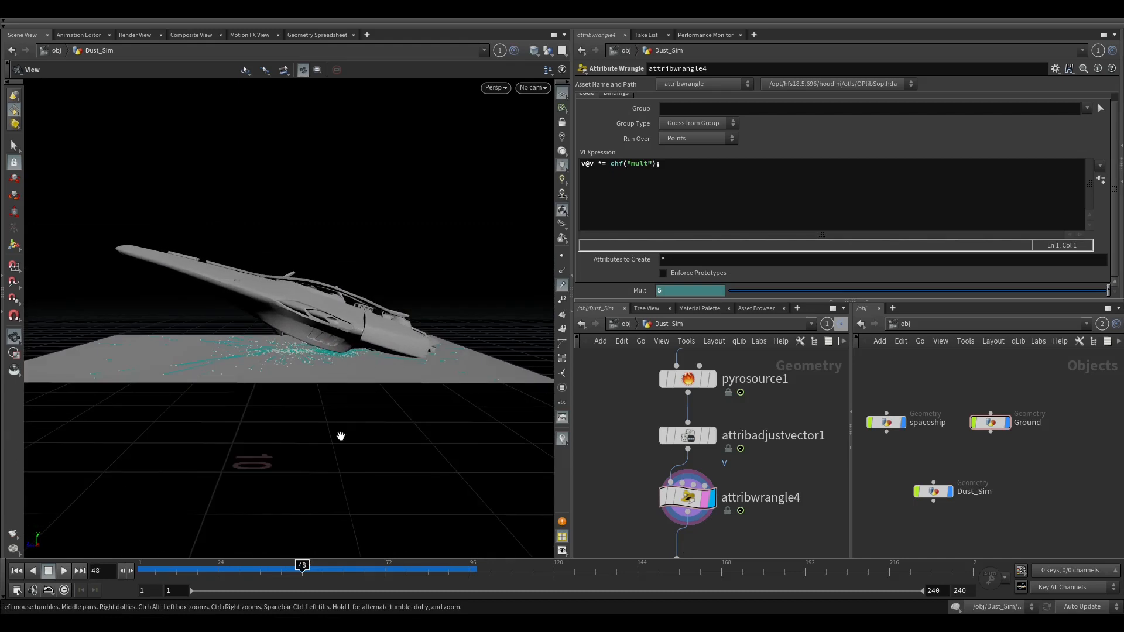
Set the animated Mult value of attribwrangle4 to 10 on frame 48.
type("0")
key("Return")
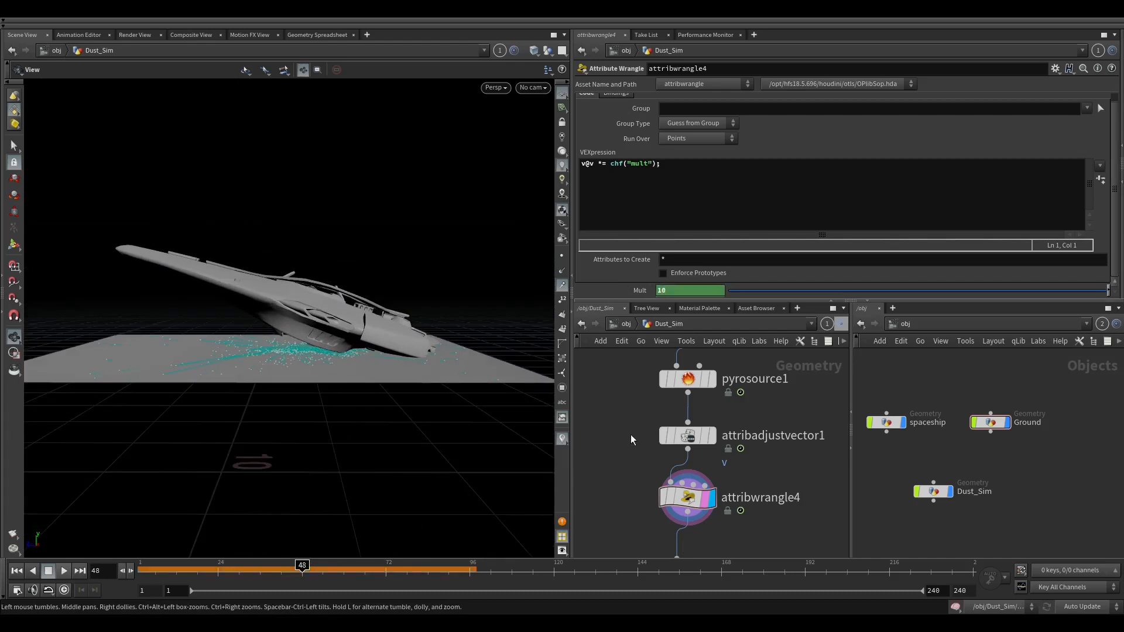
left_click_drag(351, 384, 340, 392)
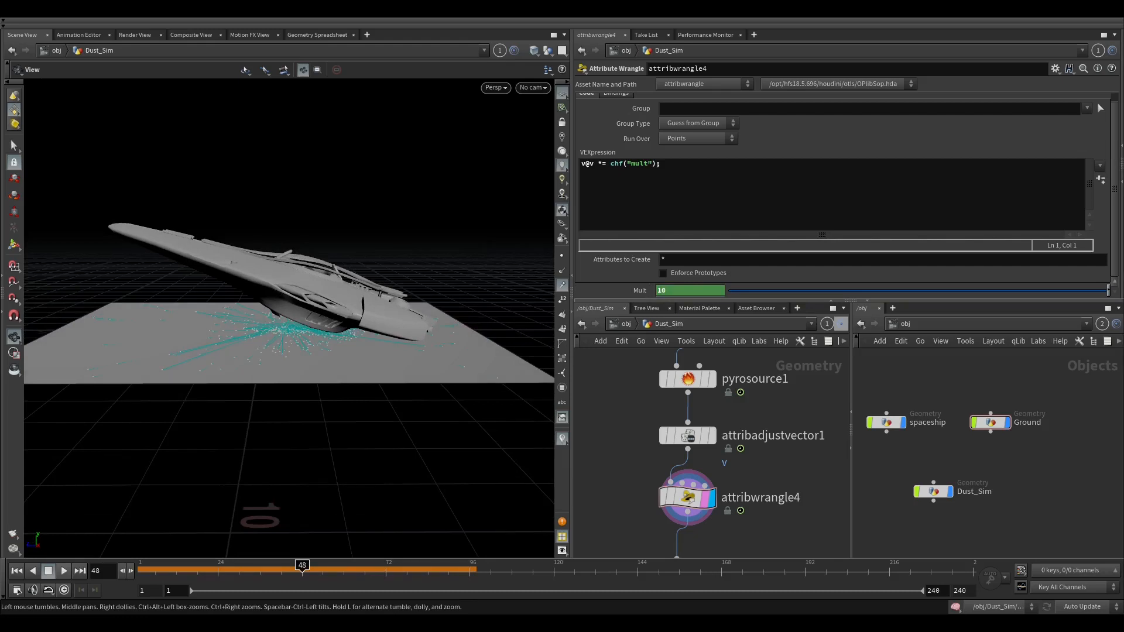
Keyframe the Mult parameter of attribwrangle4 at 10 on frame 100 and at 12 further along the timeline.
left_click_drag(302, 565, 484, 572)
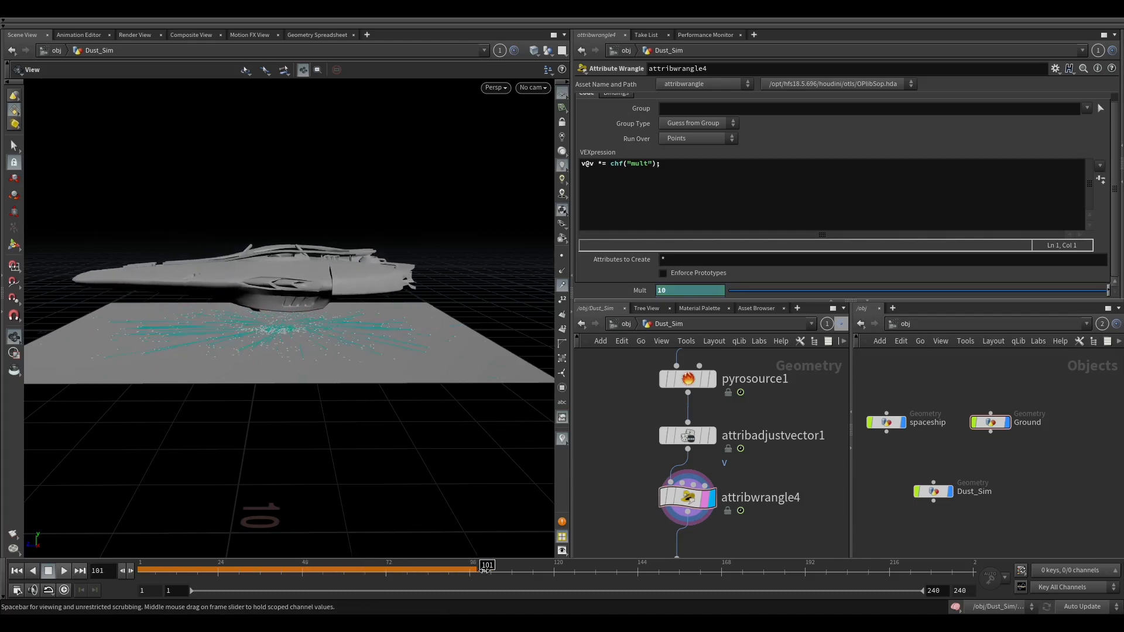
left_click(670, 291)
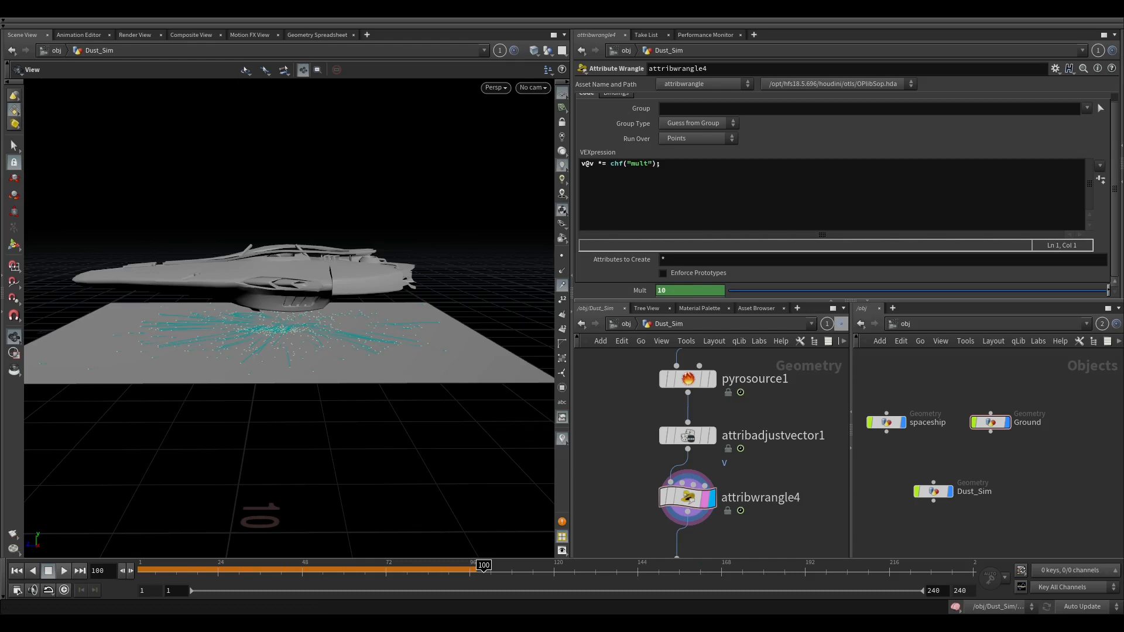
left_click_drag(483, 571, 630, 575)
left_click_drag(298, 334, 293, 312)
type("12")
key("Return")
Go past frame 156 and set the animated Mult value of attribwrangle4 to 0.
left_click_drag(698, 575, 720, 573)
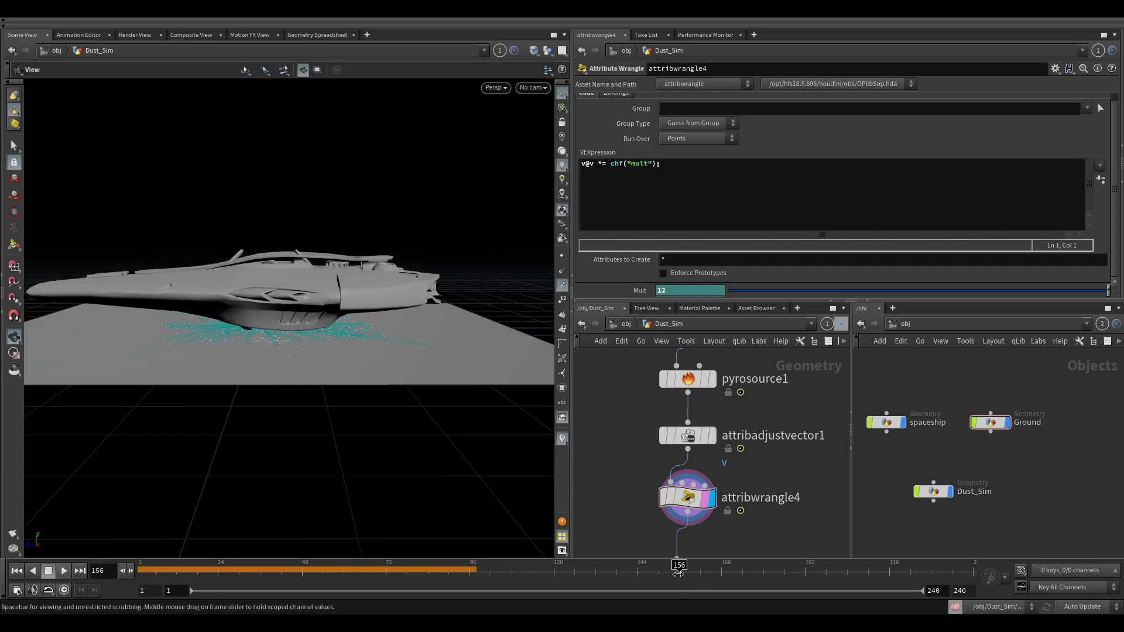
double_click(664, 292)
type("0")
key("Return")
Select and display pyrosolver1, return to the first frame and play the simulation.
middle_click_drag(636, 448, 628, 381)
scroll(638, 384, "down", 3)
left_click_drag(409, 569, 96, 563)
scroll(671, 478, "up", 2)
left_click(677, 467)
left_click(684, 465)
left_click(664, 466)
left_click_drag(223, 409, 204, 454)
left_click(65, 572)
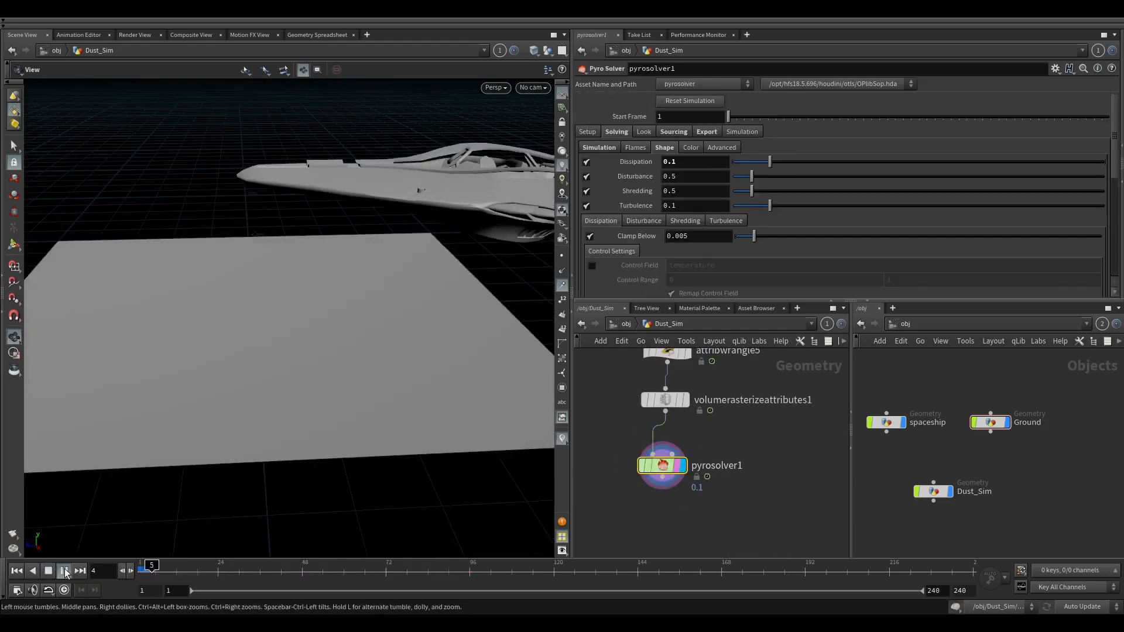
Hide the Ground object, examine the dust around the spaceship during playback and stop on frame 60.
left_click(1006, 422)
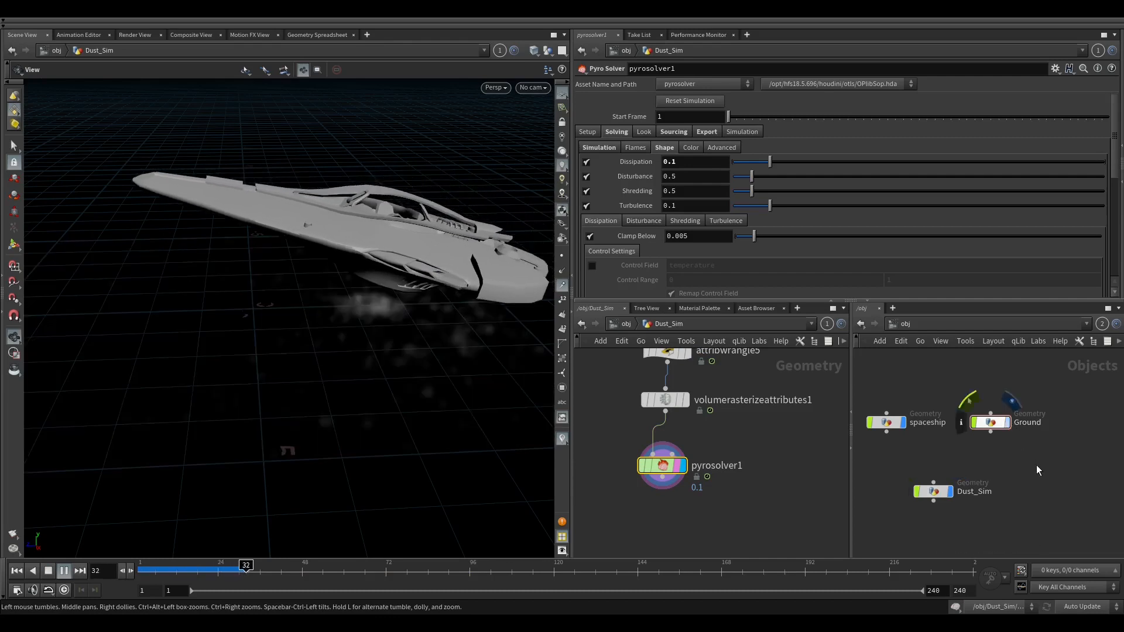
right_click_drag(296, 333, 274, 428)
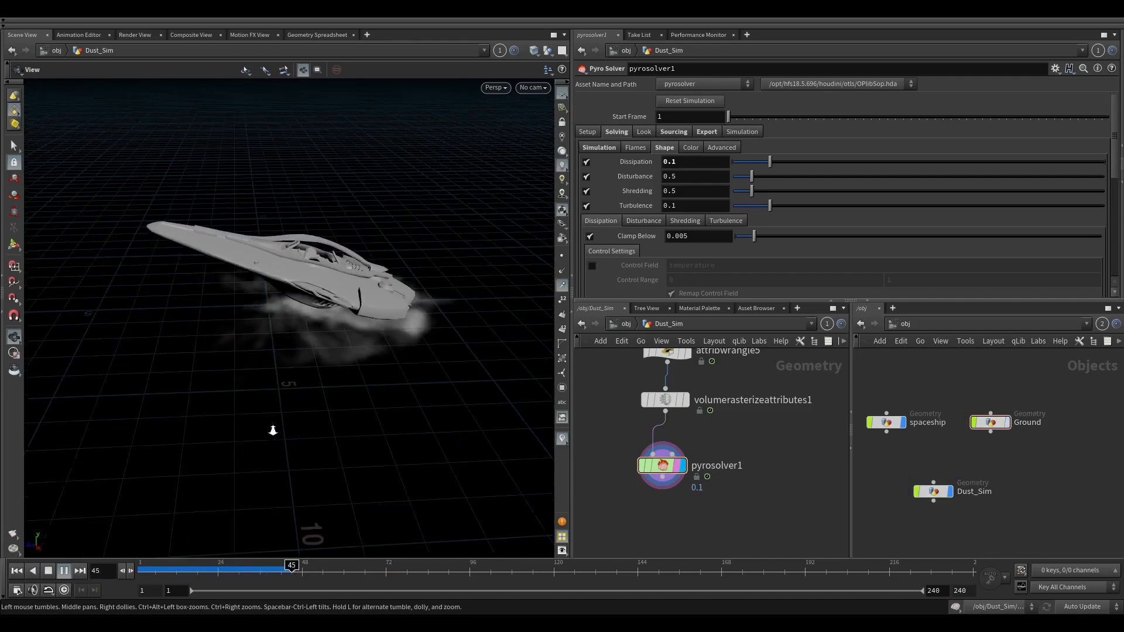
middle_click_drag(274, 429, 317, 375)
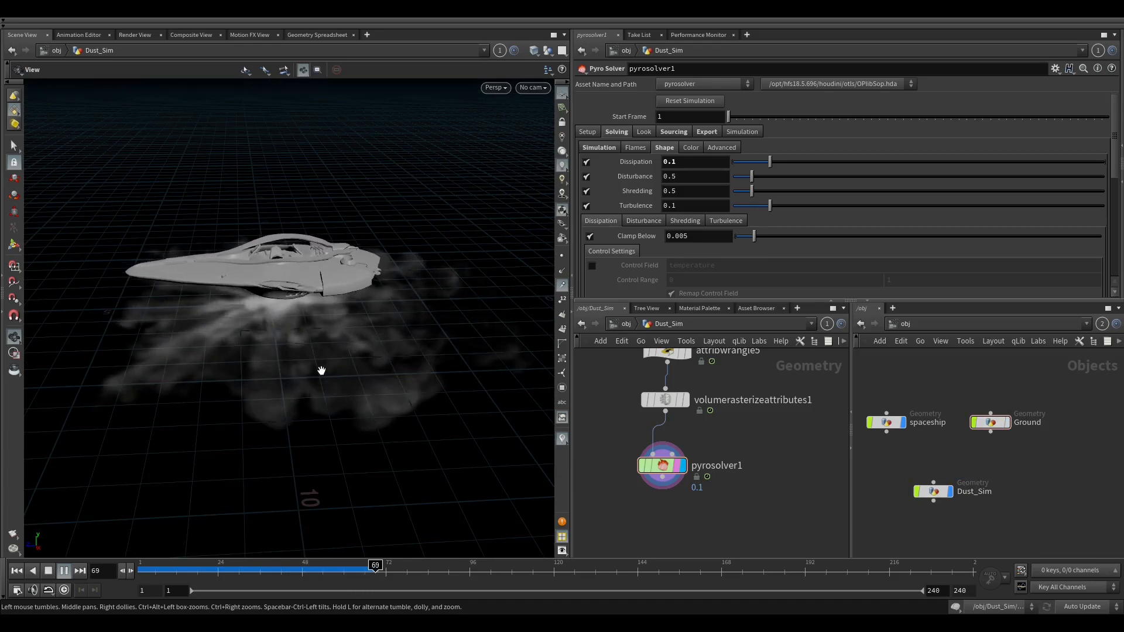
left_click_drag(314, 397, 376, 352)
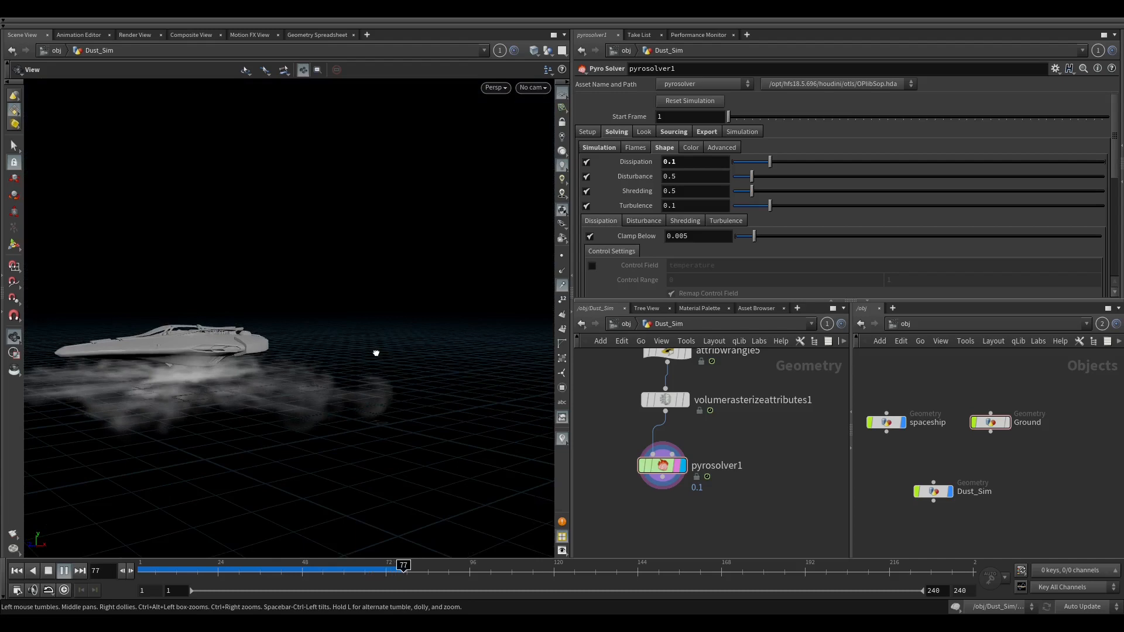
left_click(343, 572)
Select the density wrangle attribwrangle5 and keyframe its Mult parameter at 1 on frame 1.
scroll(649, 434, "down", 2)
middle_click_drag(649, 465, 663, 460)
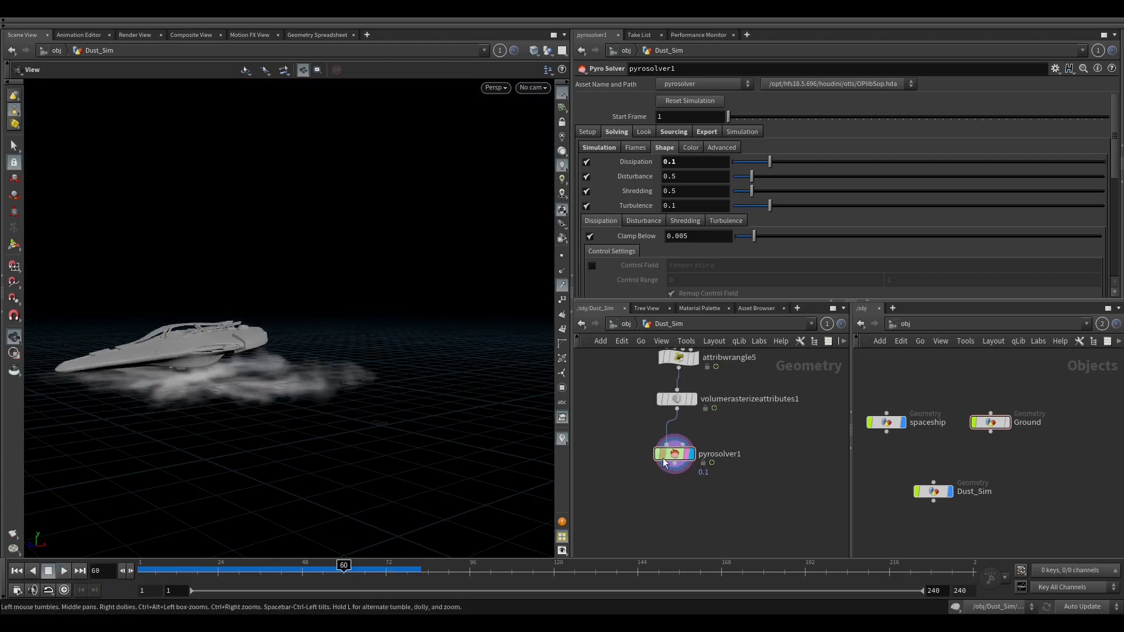
left_click_drag(664, 462, 675, 457)
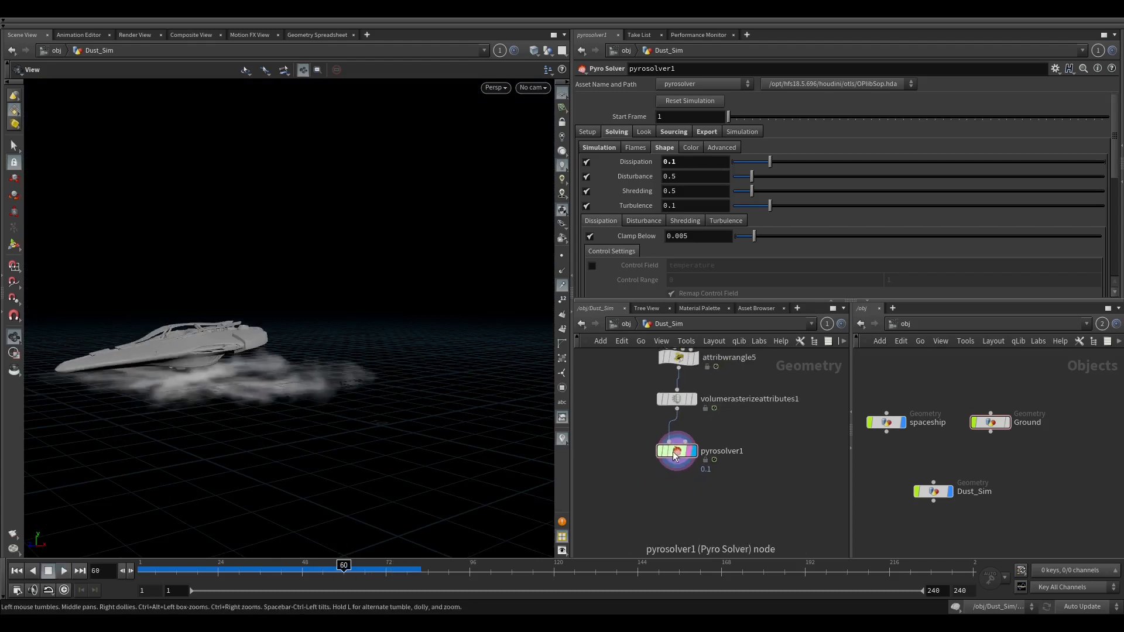
middle_click_drag(702, 425, 701, 500)
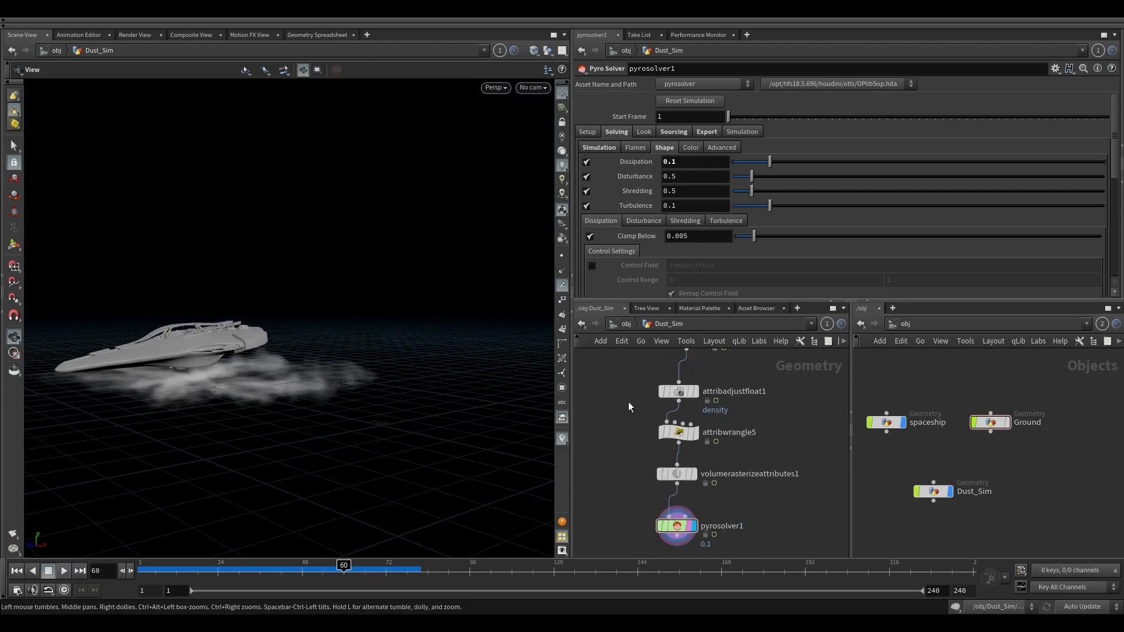
left_click_drag(628, 403, 723, 435)
middle_click_drag(739, 425, 738, 466)
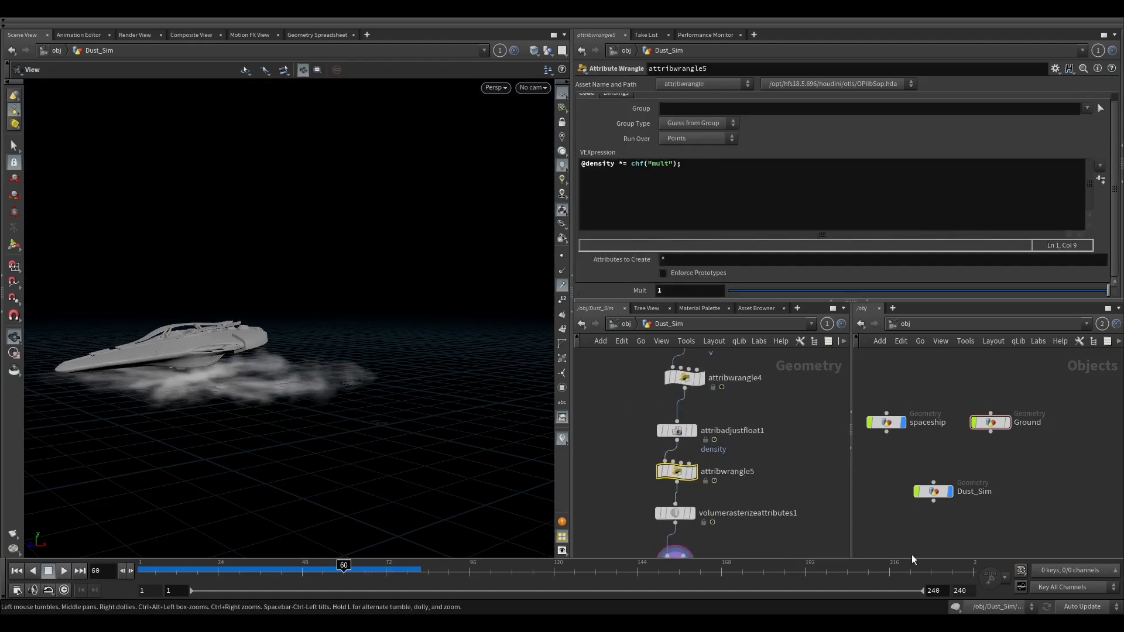
key("ctrl+Left")
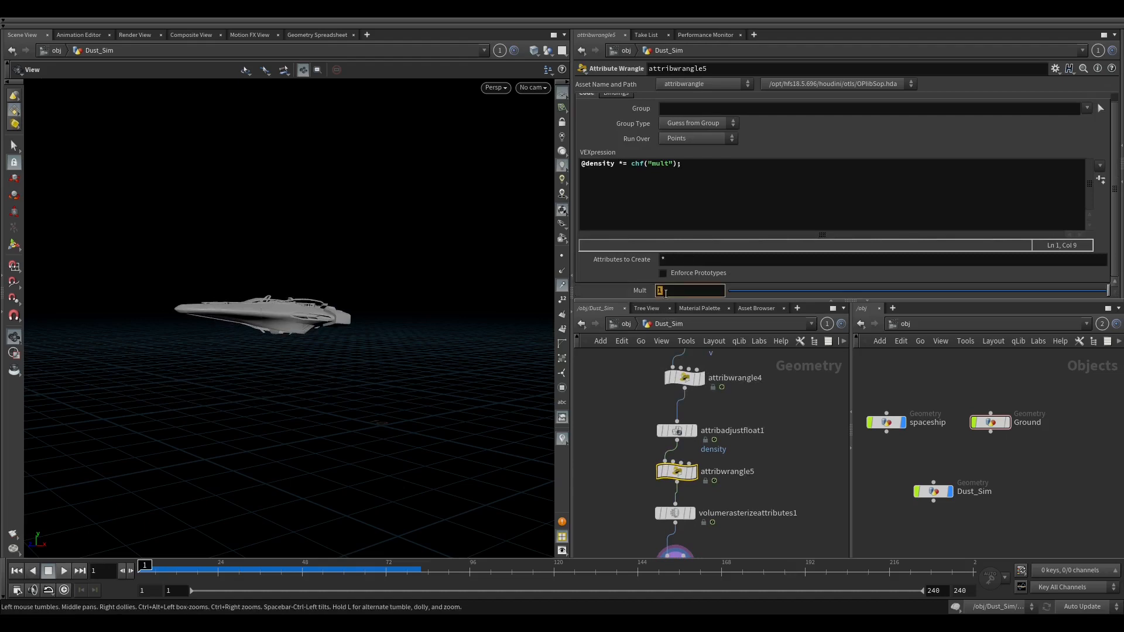
left_click(676, 291, "alt")
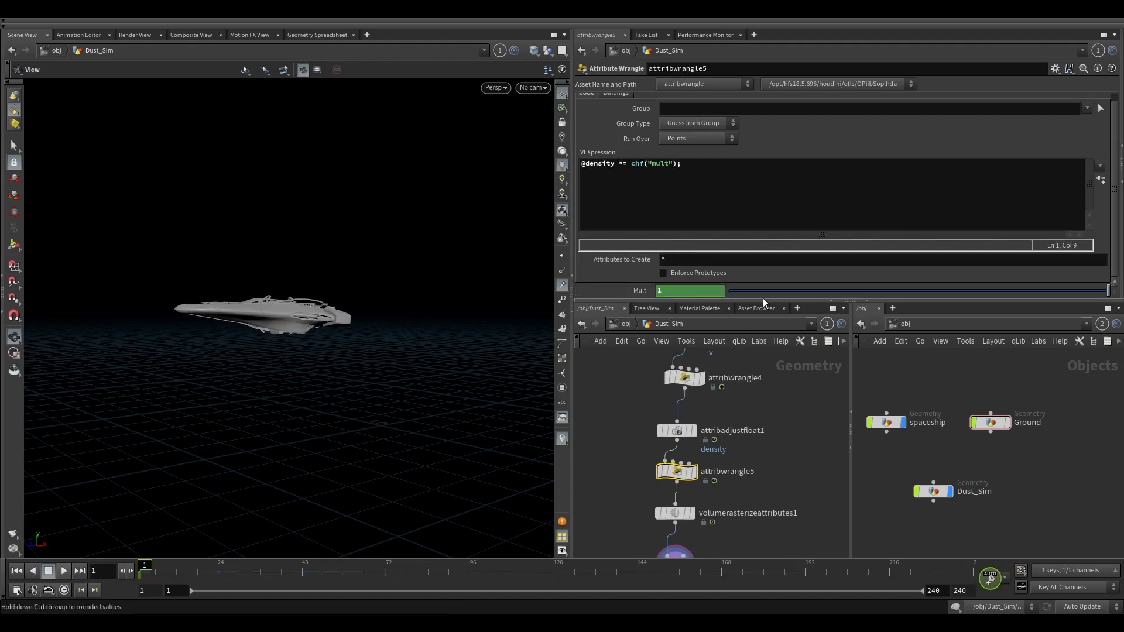
Display attribwrangle5 and set its animated Mult value to 2 on frame 48.
scroll(691, 477, "up", 1)
left_click(695, 471)
left_click(689, 471)
left_click_drag(147, 570, 302, 572)
left_click_drag(200, 349, 310, 398)
type("2")
key("Return")
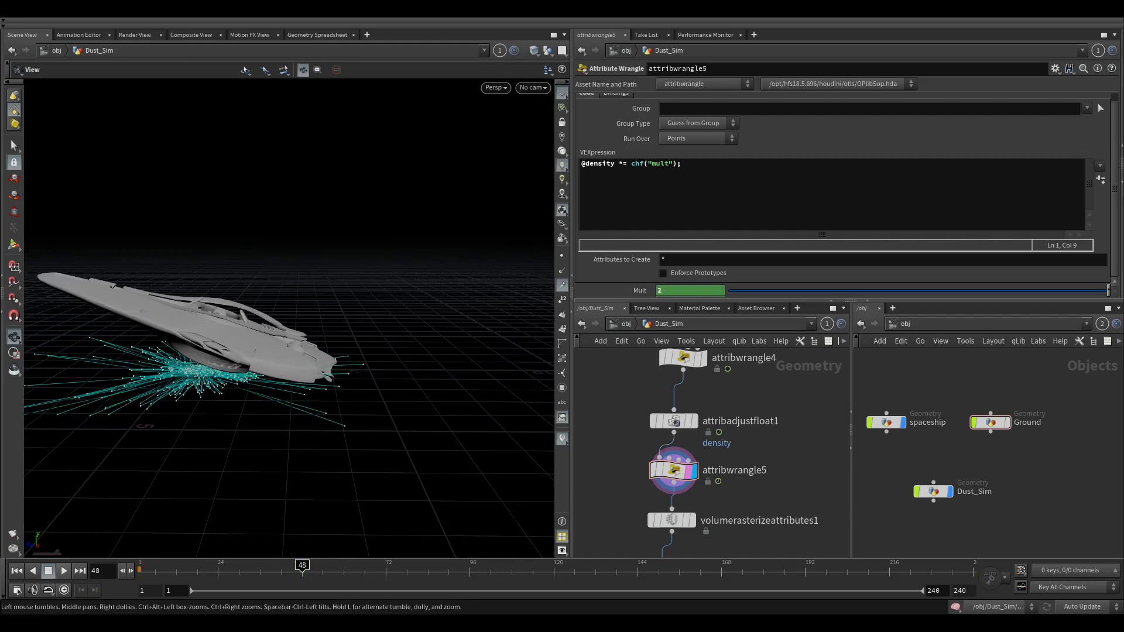
Keyframe the Mult parameter of attribwrangle5 at 2 on frame 120 and at 0 on frame 167.
mouse_move(302, 571)
left_mouse_down()
mouse_move(569, 568)
mouse_move(553, 569)
left_mouse_up()
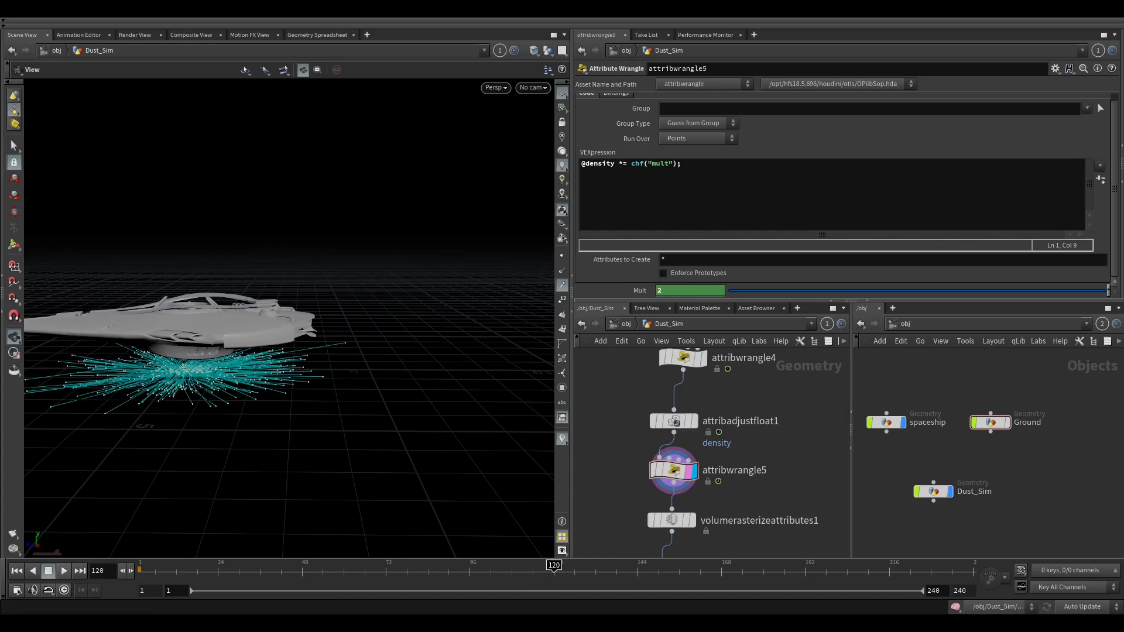
mouse_move(554, 568)
left_mouse_down()
mouse_move(741, 566)
mouse_move(716, 572)
left_mouse_up()
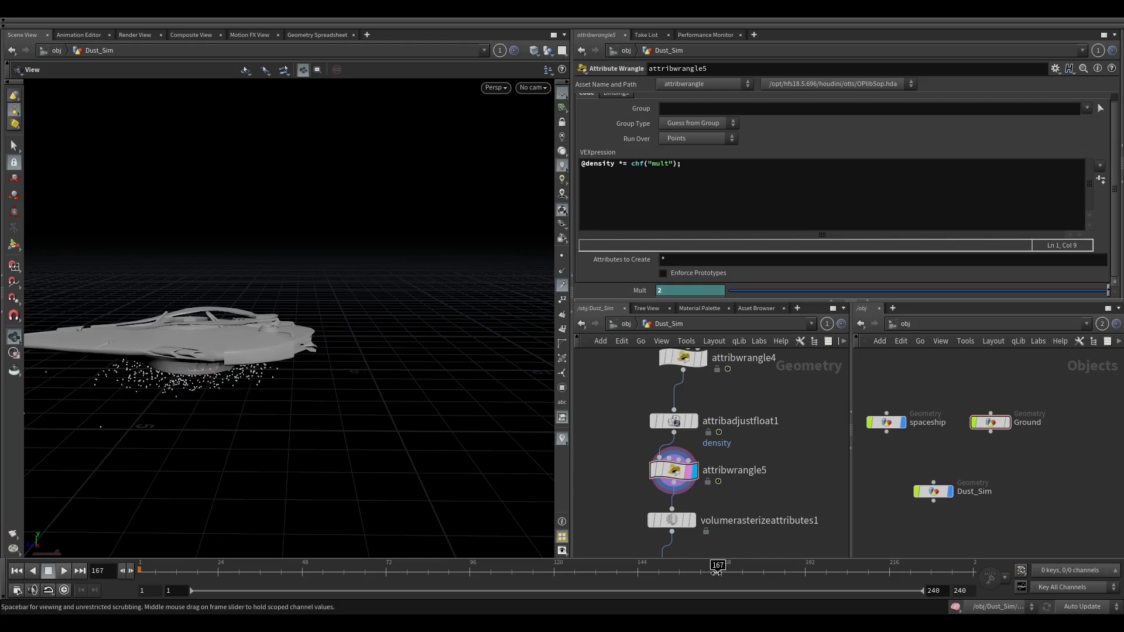
type("0")
key("Return")
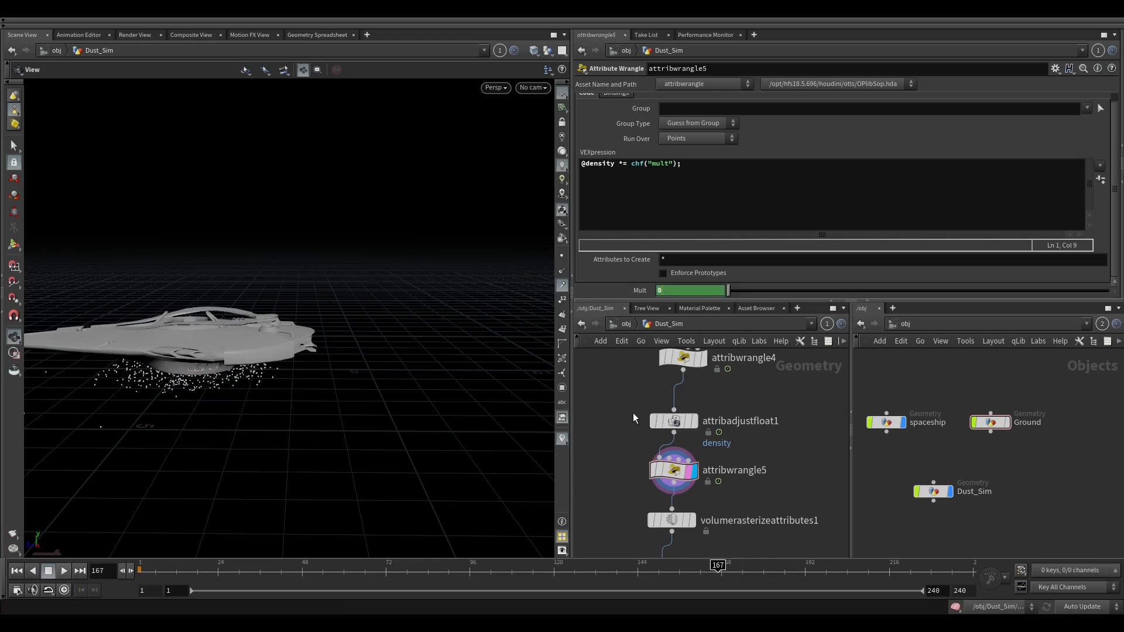
Display pyrosolver1 again and play the simulation from frame 1, examining the spreading dust from above.
scroll(633, 413, "down", 3)
middle_click_drag(697, 538, 693, 459)
scroll(693, 459, "up", 1)
left_click(668, 463)
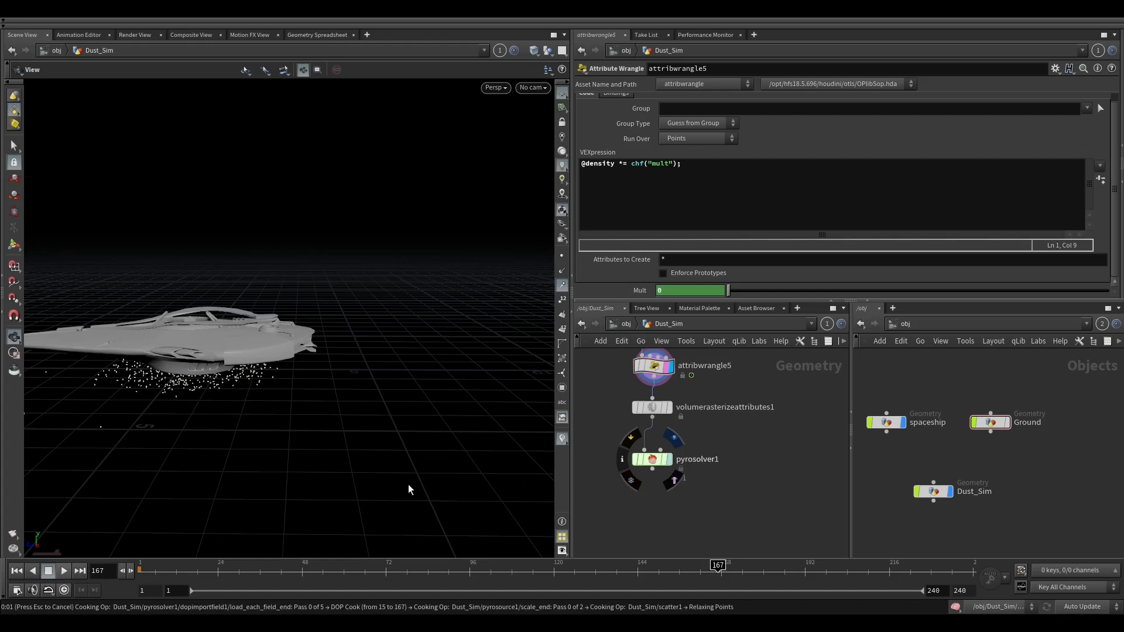
left_click(17, 572)
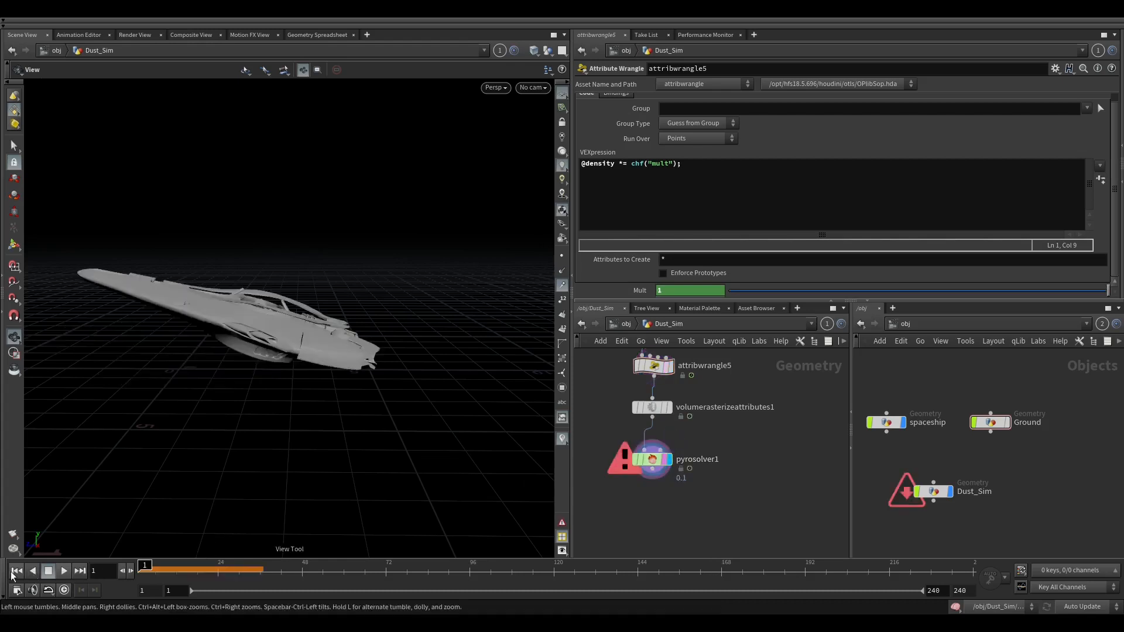
left_click(63, 570)
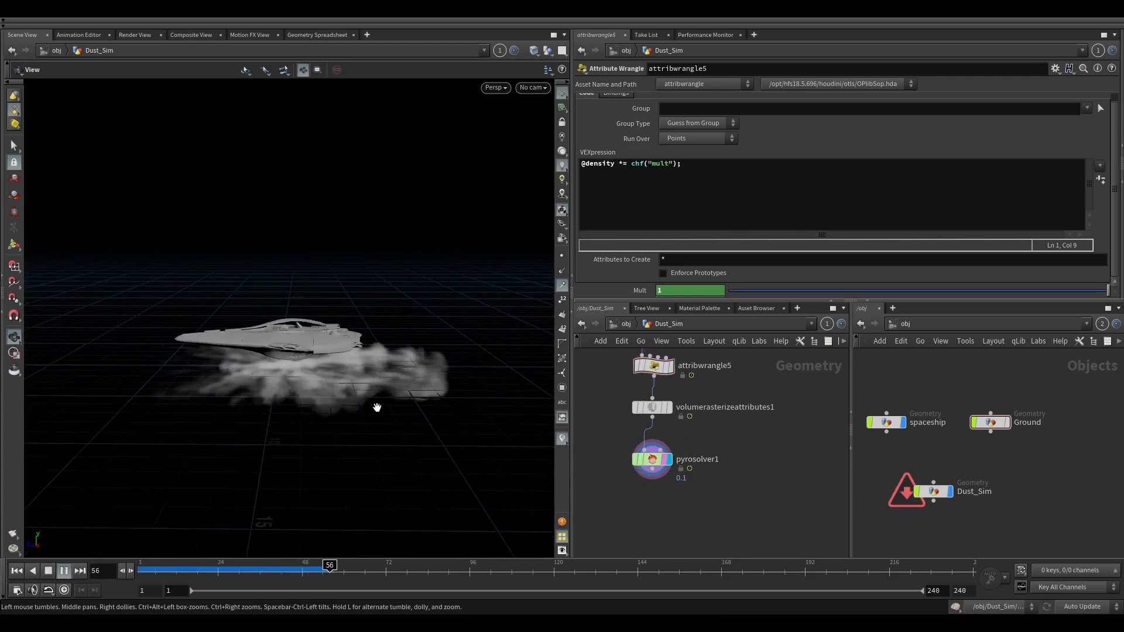
left_click_drag(394, 406, 469, 455)
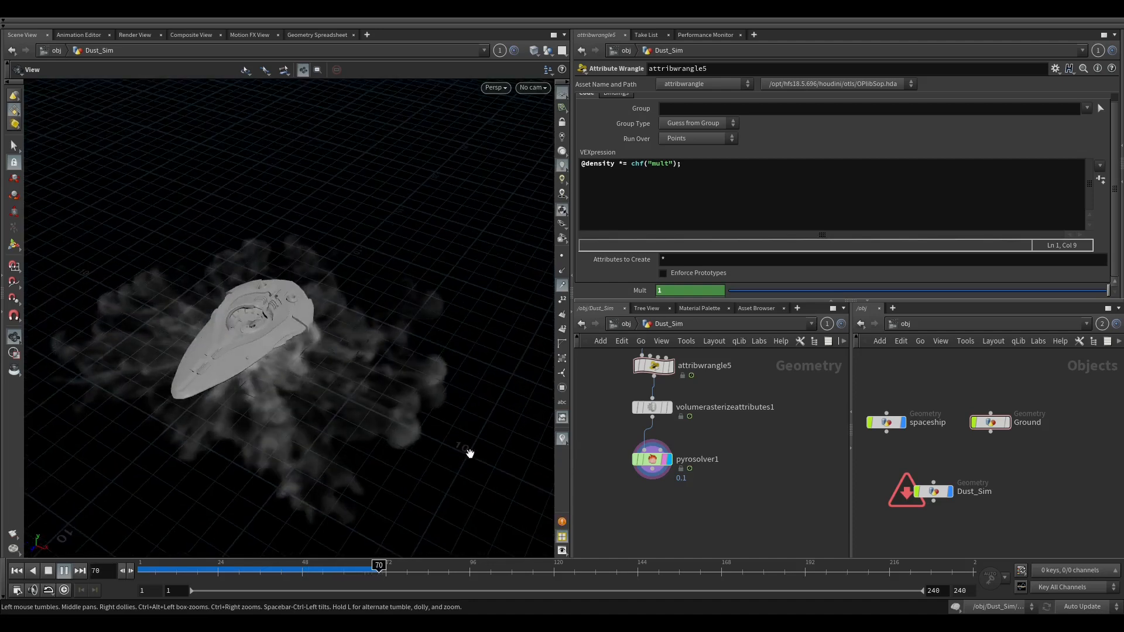
Stop on frame 70 and set the Voxel Size of pyrosolver1 to 0.05.
left_click_drag(610, 459, 668, 480)
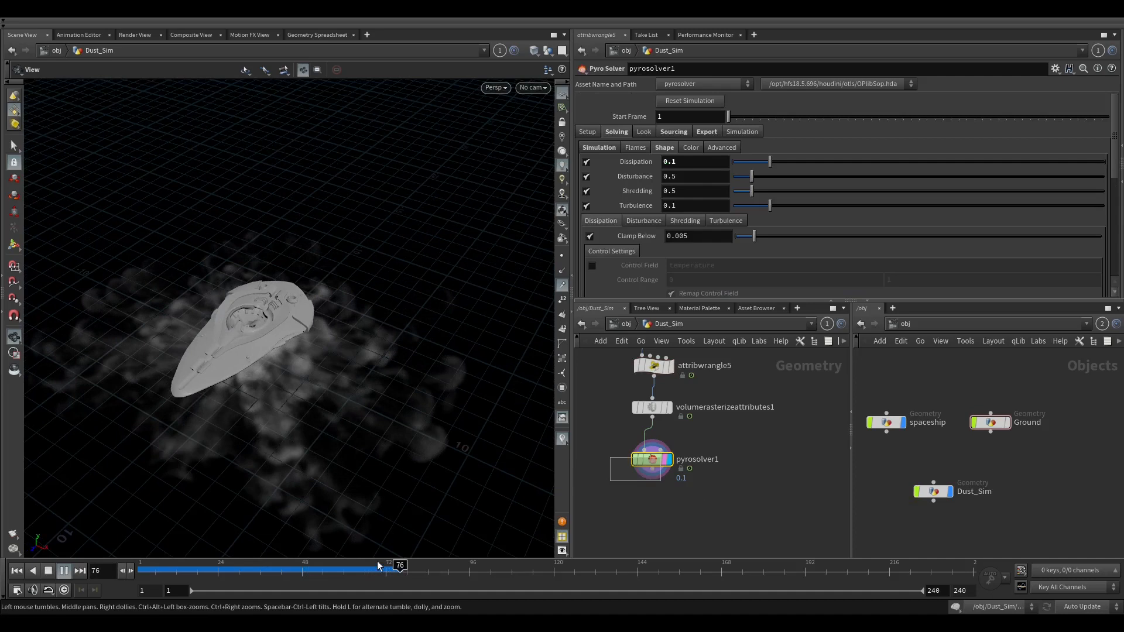
left_click(379, 566)
left_click_drag(735, 515, 732, 490)
left_click(589, 134)
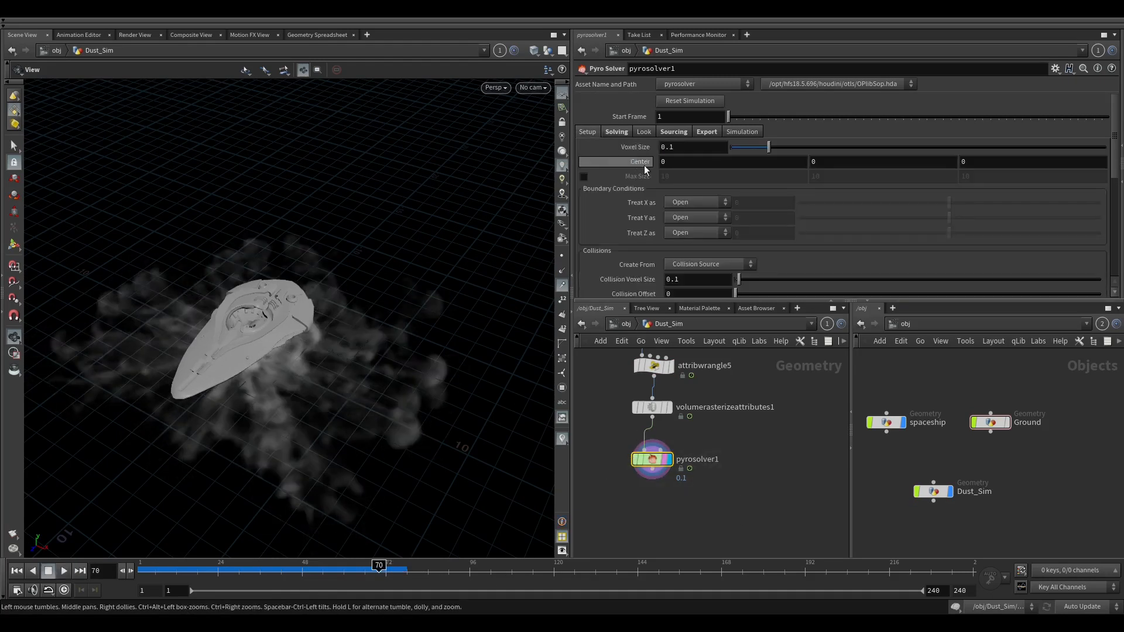
left_click(671, 148)
type("0")
key("Return")
left_click(676, 146)
key("BackSpace")
type("5")
left_click(765, 411)
left_click(765, 462)
Play the finer simulation from the start and examine the dust detail beneath the spaceship.
left_click_drag(352, 570, 105, 572)
left_click(66, 572)
left_click_drag(271, 363, 234, 328)
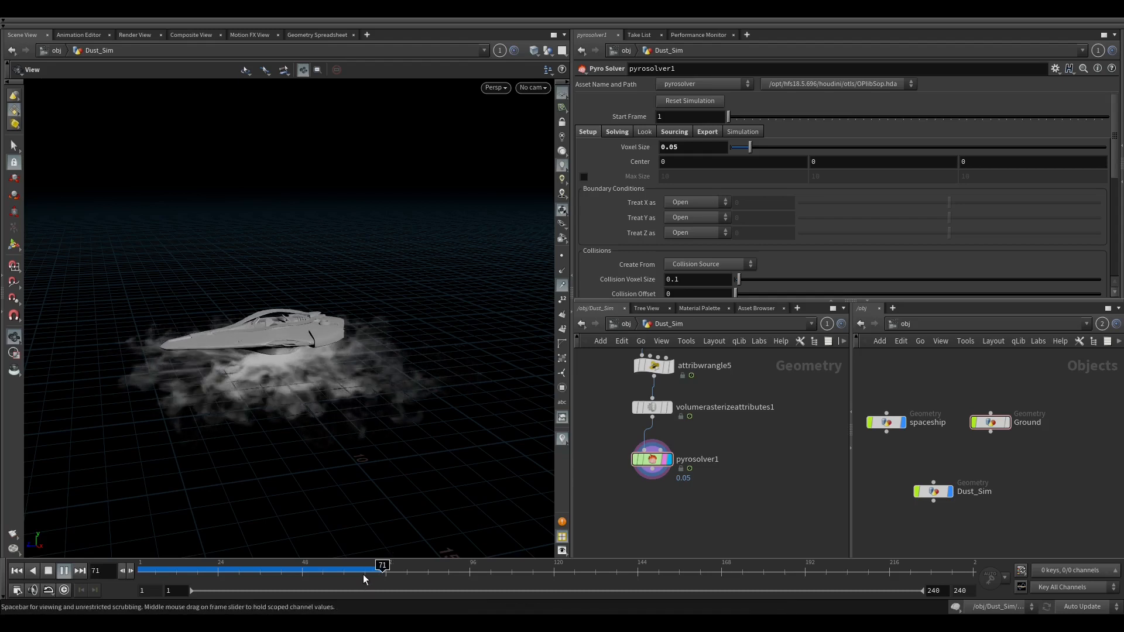
left_click_drag(359, 420, 395, 395)
Replay the simulation from an early frame and examine the dust from above and at ground level.
left_click_drag(332, 570, 155, 576)
left_click(59, 575)
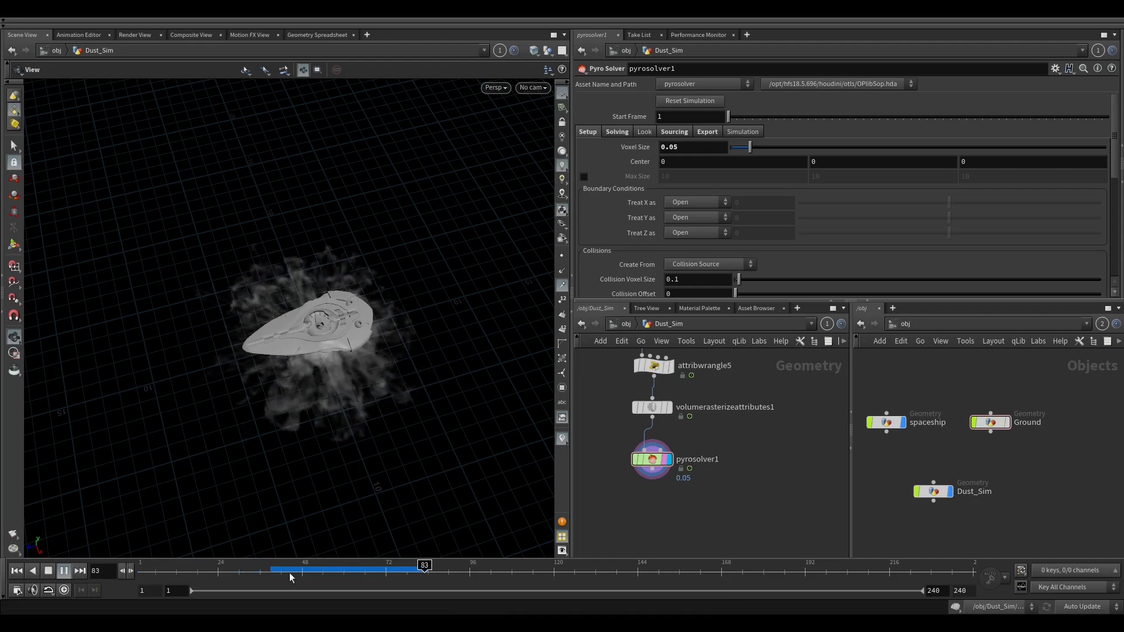
left_click_drag(339, 571, 309, 570)
left_click_drag(316, 445, 326, 353)
right_click_drag(326, 353, 377, 288)
left_click_drag(312, 570, 407, 566)
left_click_drag(335, 410, 956, 358)
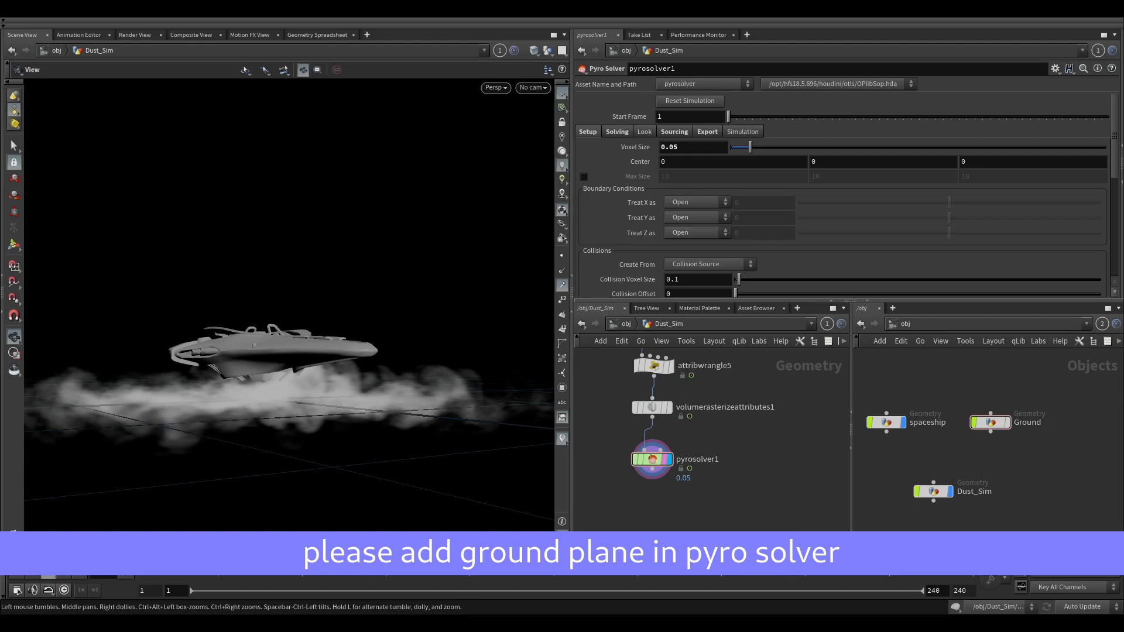
Select volumerasterizeattributes1 and review its rasterization settings.
middle_click_drag(712, 429, 721, 487)
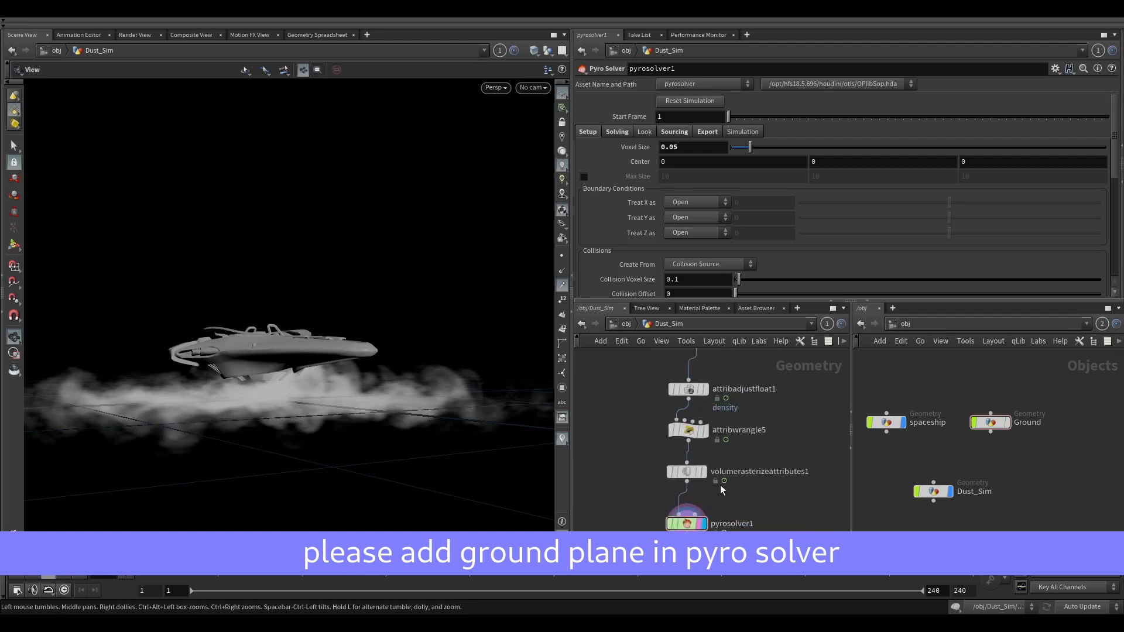
left_click(686, 471)
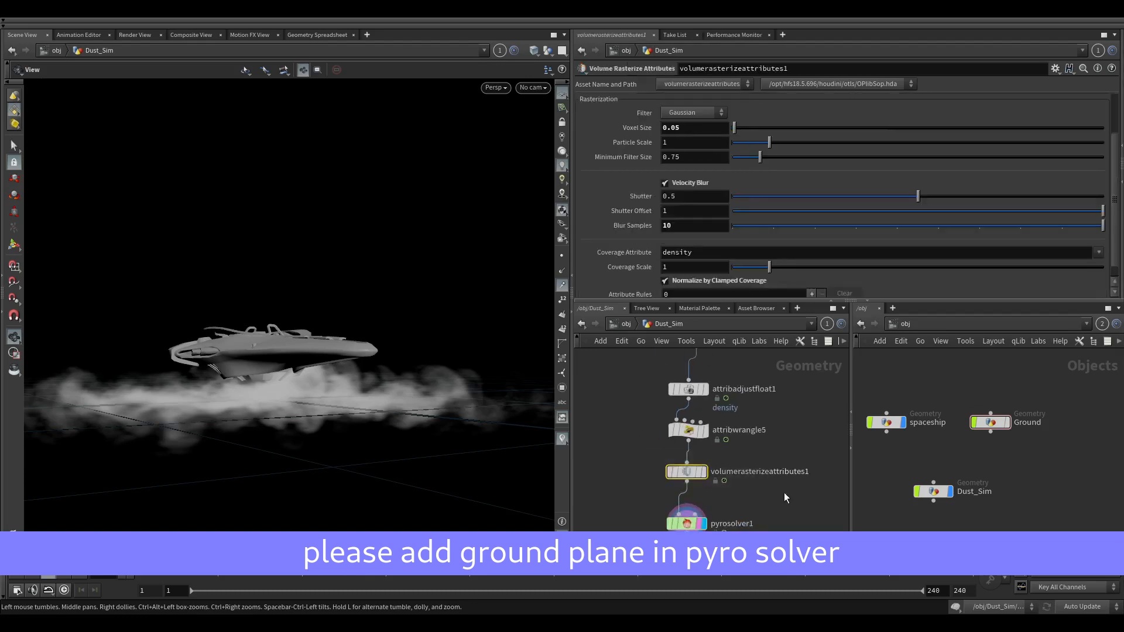
scroll(627, 236, "down", 1)
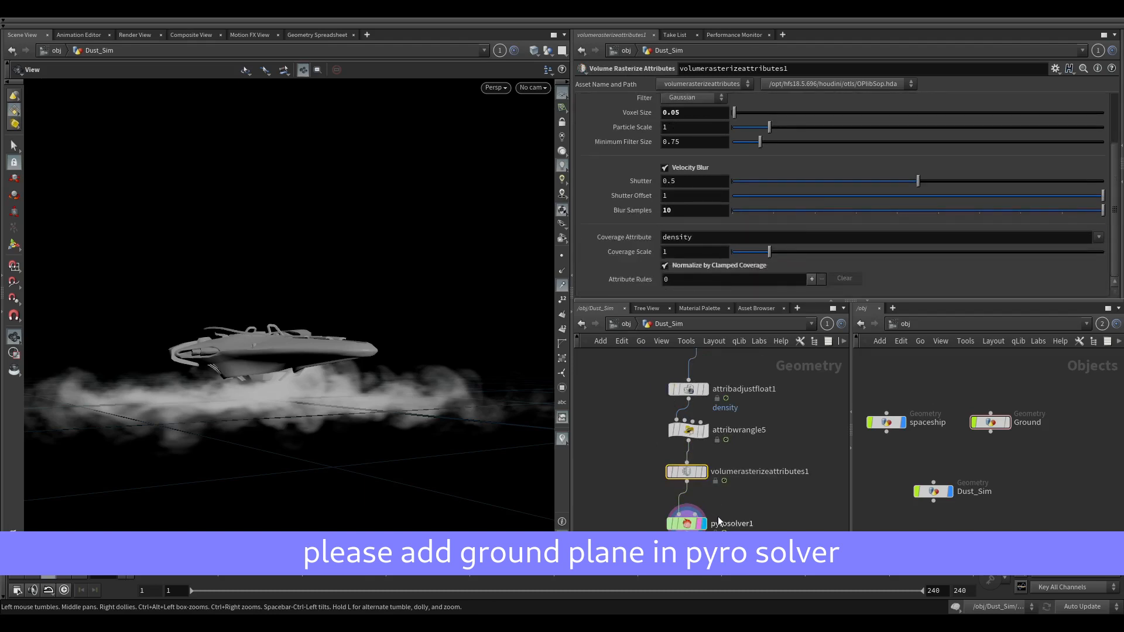
Select pyrosolver1, scrub to frame 81 and examine the dust spread around the ship from several angles.
middle_click_drag(713, 522, 729, 451)
left_click(729, 450)
left_click_drag(532, 489, 309, 473)
left_click_drag(304, 566, 417, 566)
left_click_drag(325, 451, 787, 347)
right_click_drag(377, 379, 378, 426)
left_click_drag(378, 426, 557, 413)
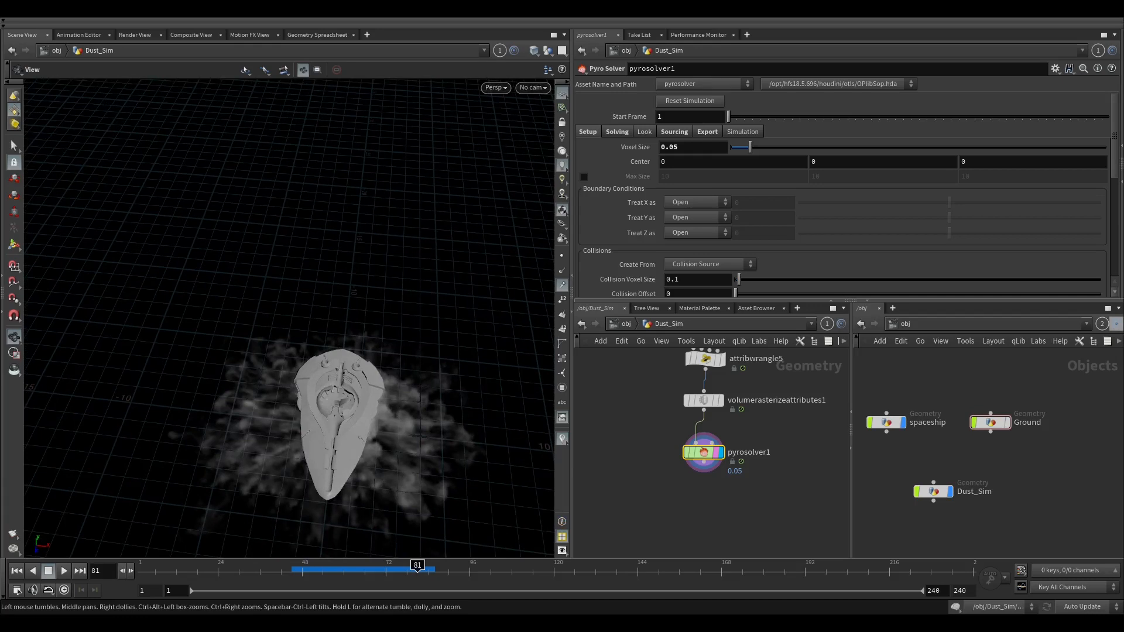
left_click_drag(251, 376, 413, 425)
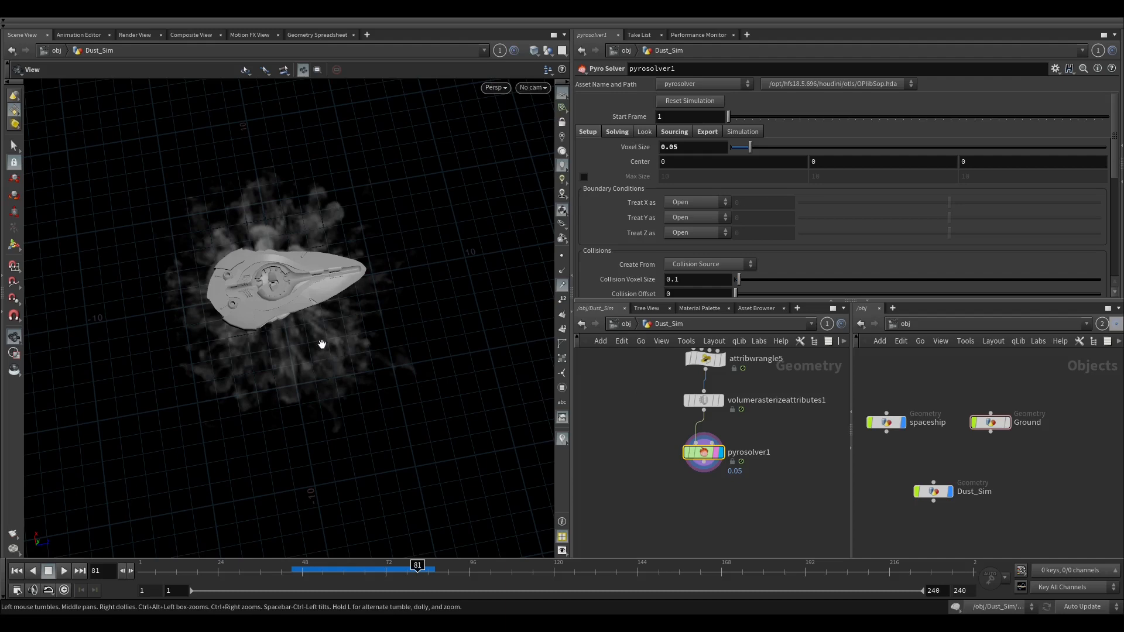
Add a Pyro Bake Volume node after pyrosolver1 and display it.
scroll(321, 346, "up", 5)
scroll(709, 488, "up", 3)
middle_click_drag(709, 487, 729, 436)
left_click(720, 418)
key("Tab")
type("py")
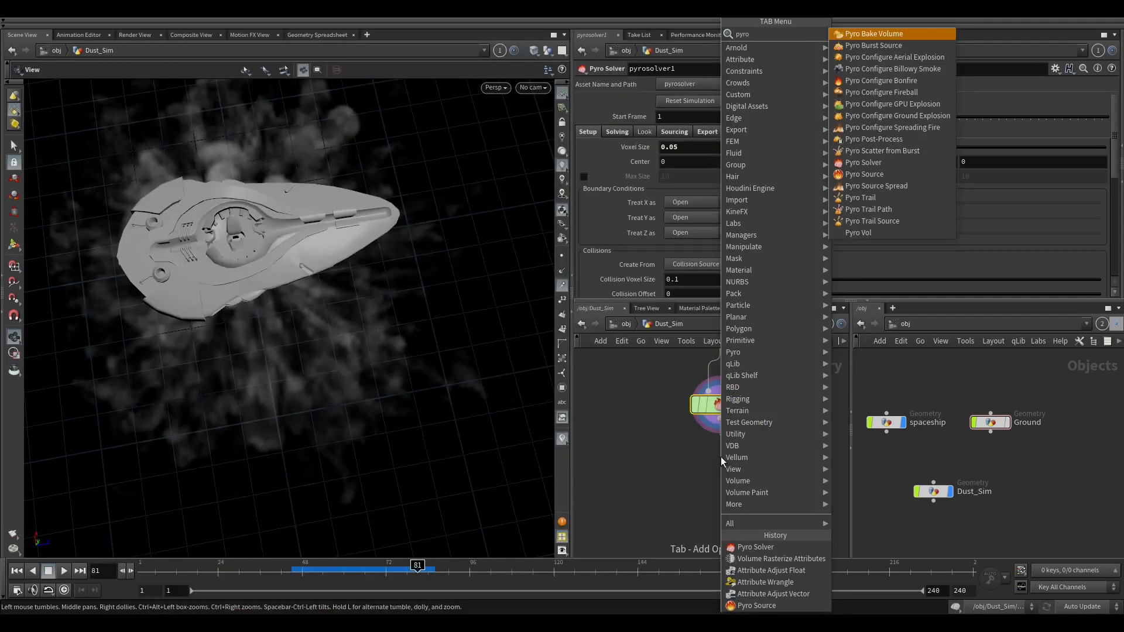
key("Return")
left_click(721, 457)
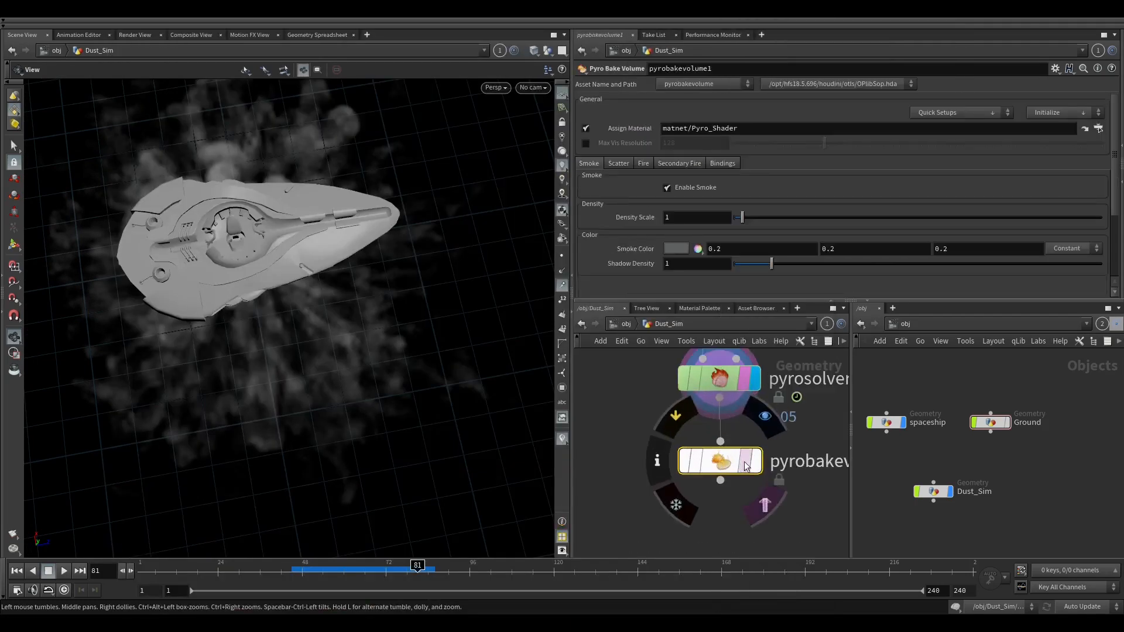
left_click(764, 503)
Set the Pyro Bake Volume's smoke color to white (1, 1, 1) and its density scale to 2.
left_click(675, 248)
left_click(821, 234)
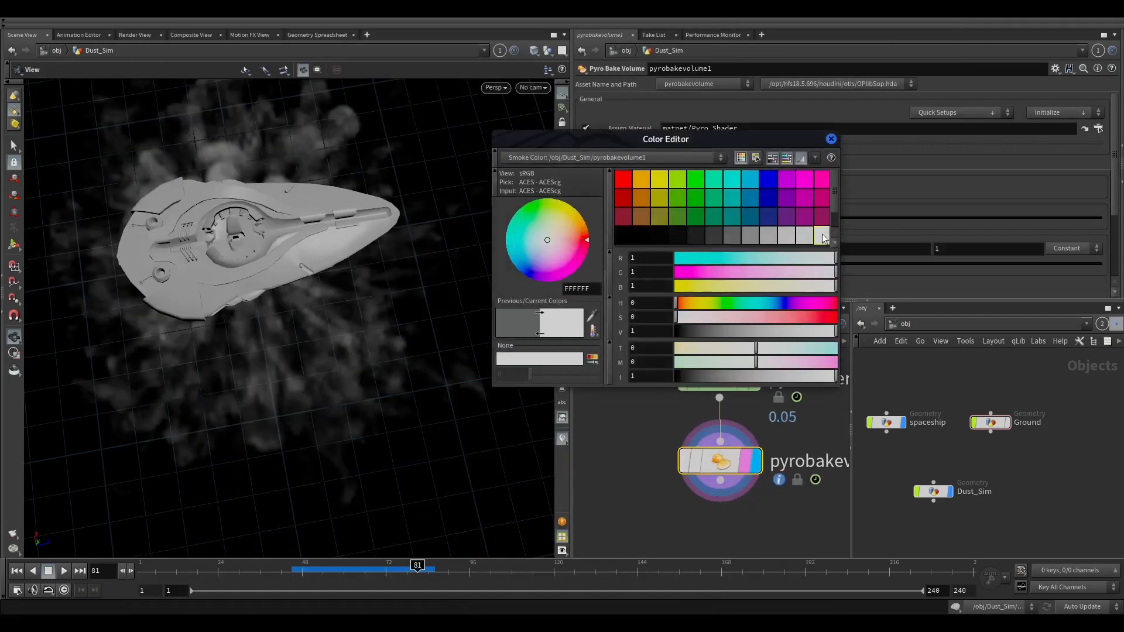
left_click(831, 139)
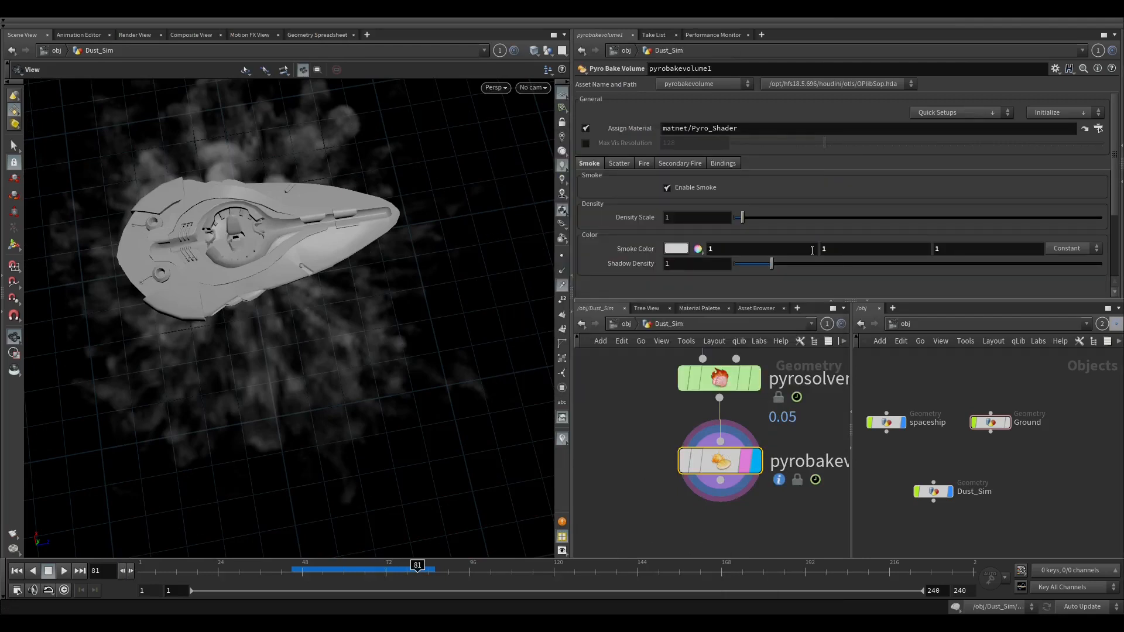
double_click(674, 217)
type("2")
left_click(633, 393)
Scrub the baked dust simulation past frame 95, interrupt the cooking and return to frame 88.
scroll(286, 264, "down", 5)
left_click_drag(387, 574, 467, 571)
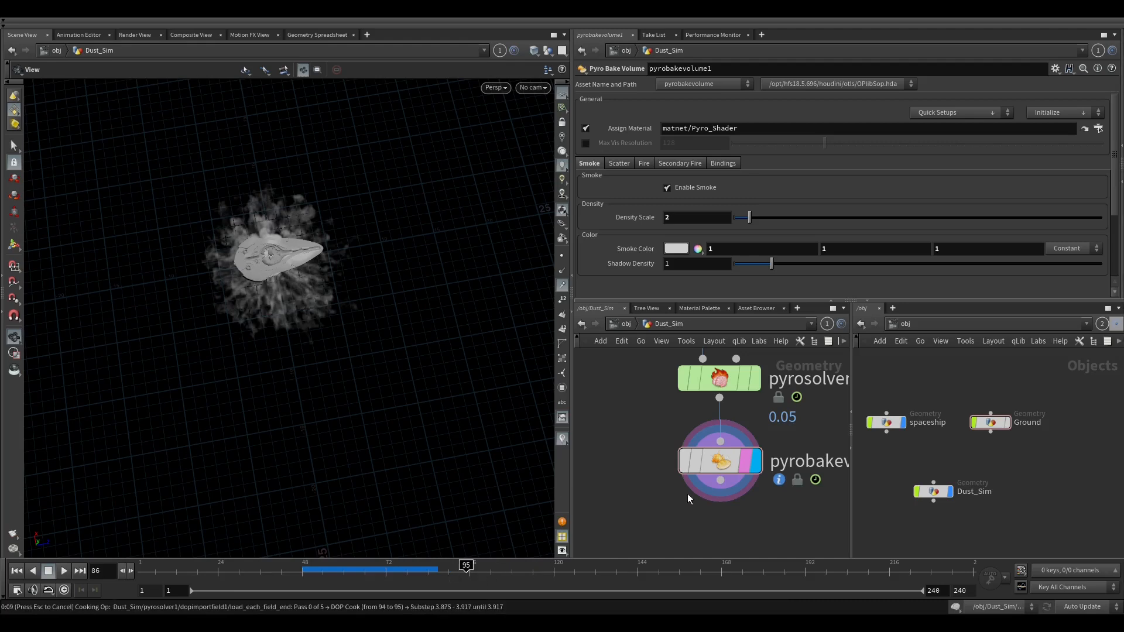
left_click_drag(437, 567, 480, 565)
key("Escape")
scroll(655, 442, "down", 3)
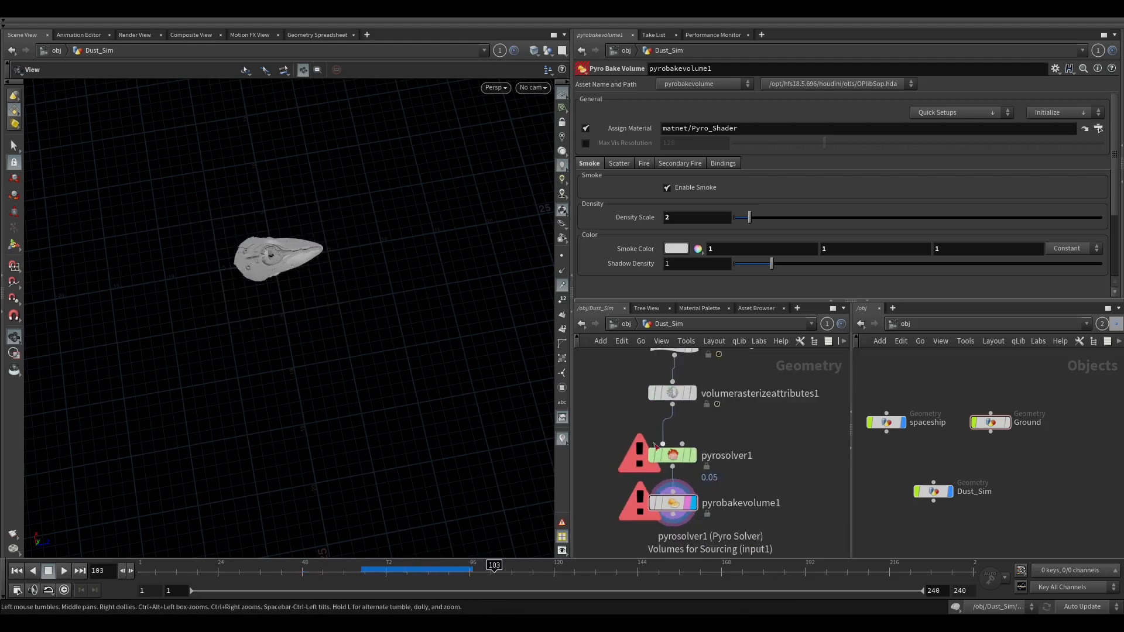
left_click(441, 567)
Display volumerasterizeattributes1, go to frame 93 and examine the dust source from ground level.
scroll(687, 402, "up", 3)
left_click(694, 388)
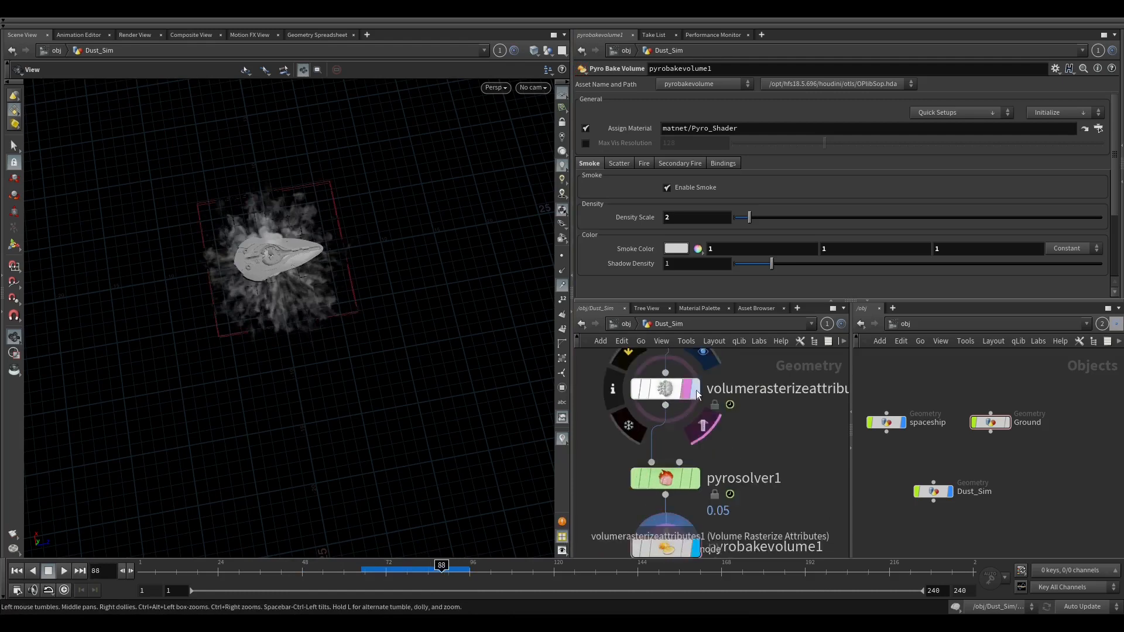
middle_click_drag(732, 384, 718, 465)
left_click_drag(436, 565, 459, 534)
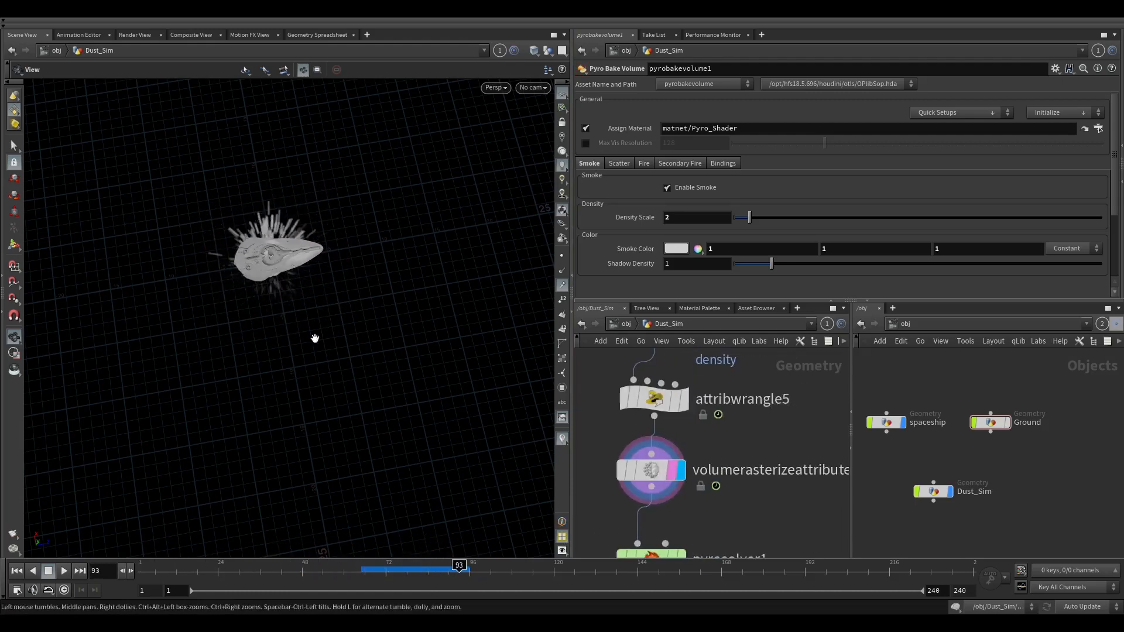
right_click_drag(389, 424, 370, 258)
left_click_drag(370, 258, 543, 303)
scroll(682, 378, "down", 3)
Review the settings of attribadjustfloat1 and the velocity multiplier in attribwrangle4.
middle_click_drag(716, 404, 721, 476)
left_click_drag(720, 451, 621, 476)
left_click(669, 415)
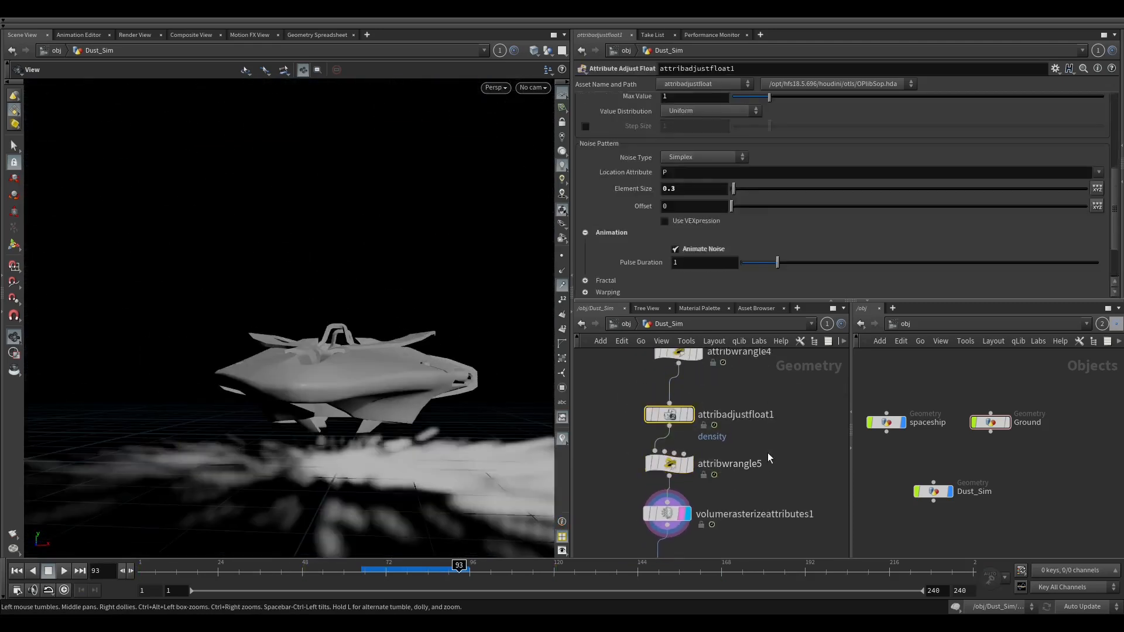
middle_click_drag(765, 432, 770, 501)
left_click(683, 421)
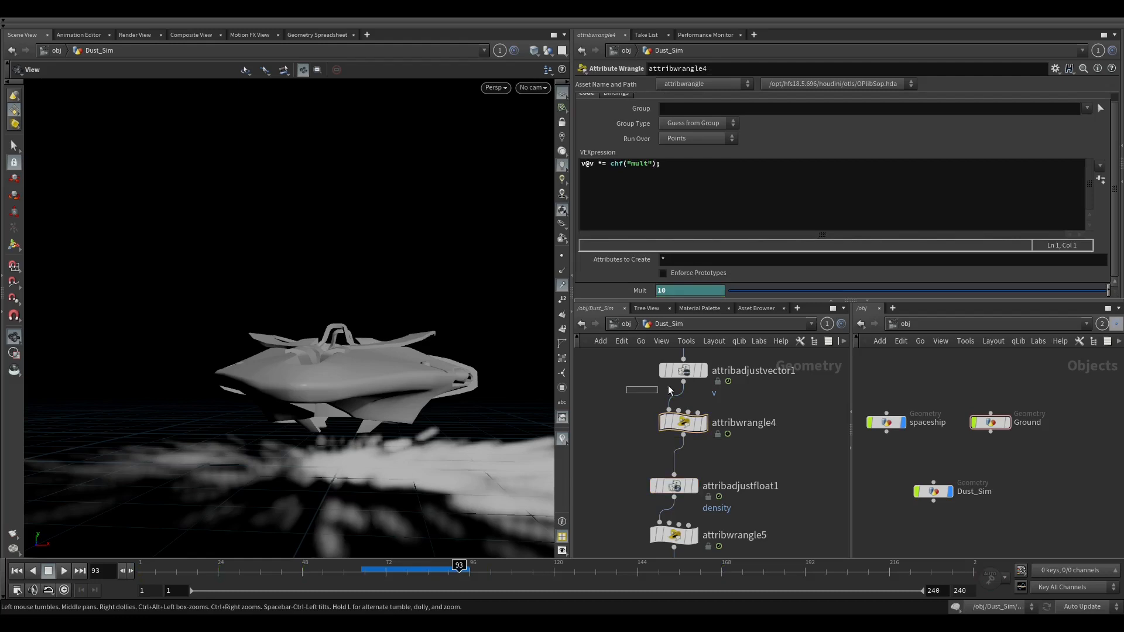
scroll(755, 384, "down", 1)
middle_click_drag(755, 384, 749, 459)
scroll(597, 409, "down", 3)
middle_click_drag(644, 544, 655, 448)
scroll(655, 447, "up", 3)
Select pyrosolver1 and look through its setup parameters.
left_click_drag(610, 450, 639, 480)
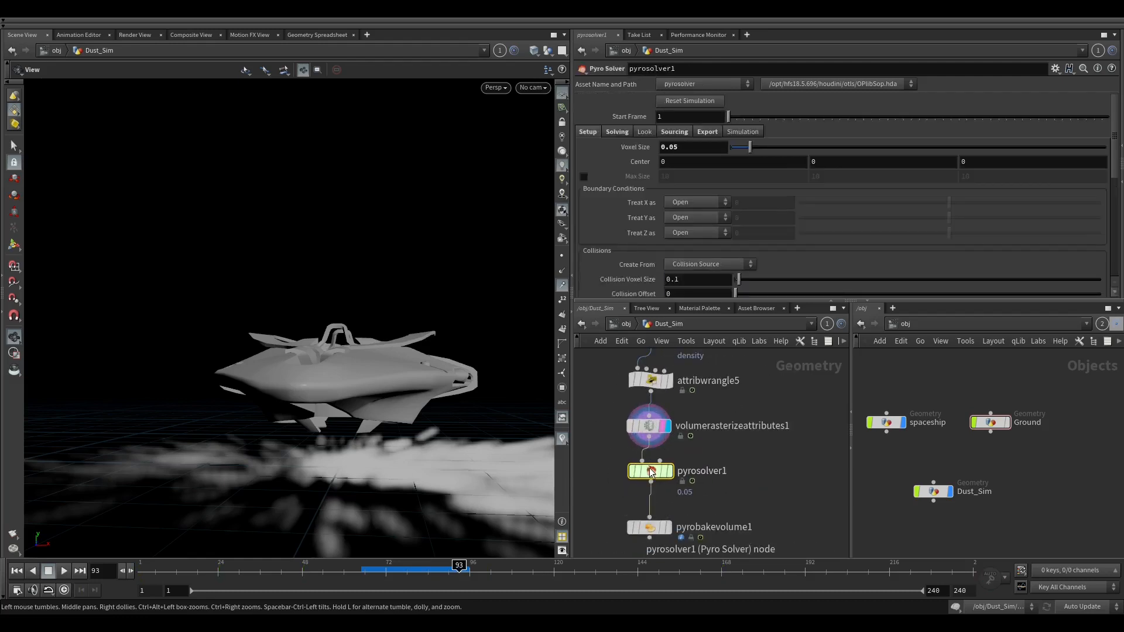
scroll(651, 478, "up", 2)
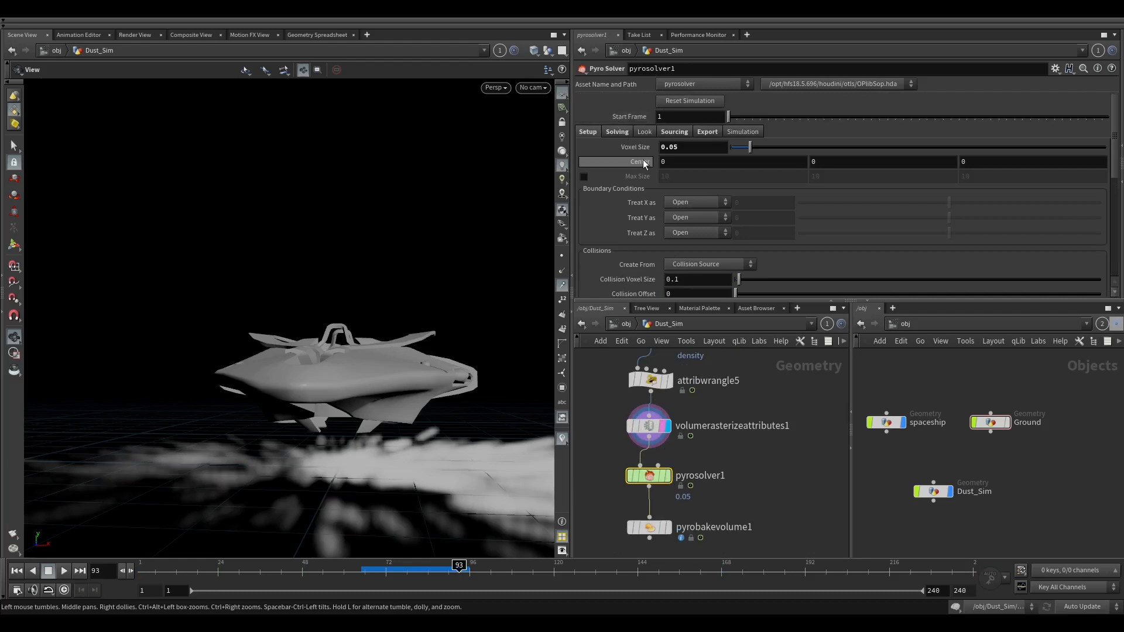
scroll(647, 175, "down", 5)
scroll(656, 209, "down", 2)
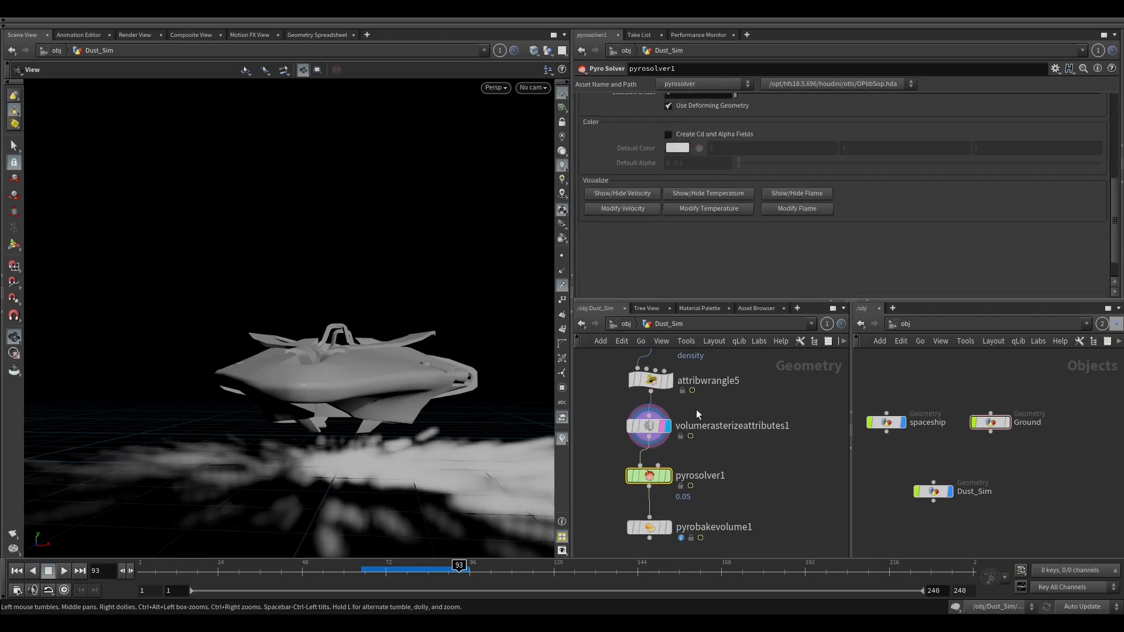
Display pyrobakevolume1 and examine the dust around the ship at frame 93.
middle_click_drag(735, 512, 750, 430)
left_click(681, 448)
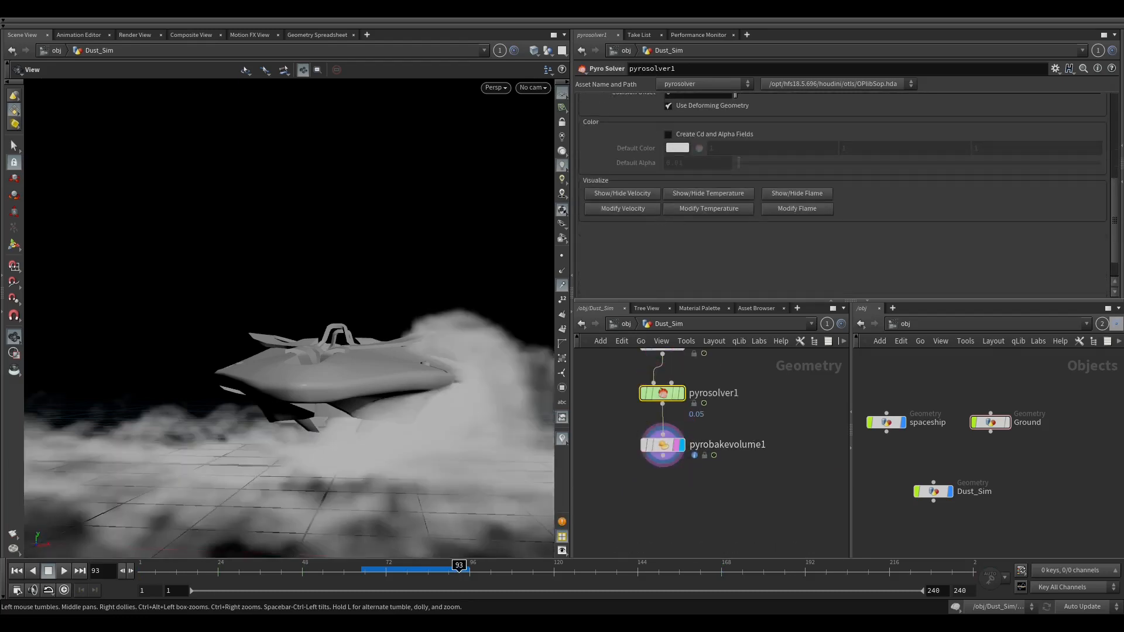
scroll(689, 423, "up", 1)
middle_click_drag(690, 423, 760, 401)
left_click_drag(729, 429, 730, 446)
middle_click(730, 446)
middle_click_drag(678, 455, 619, 454)
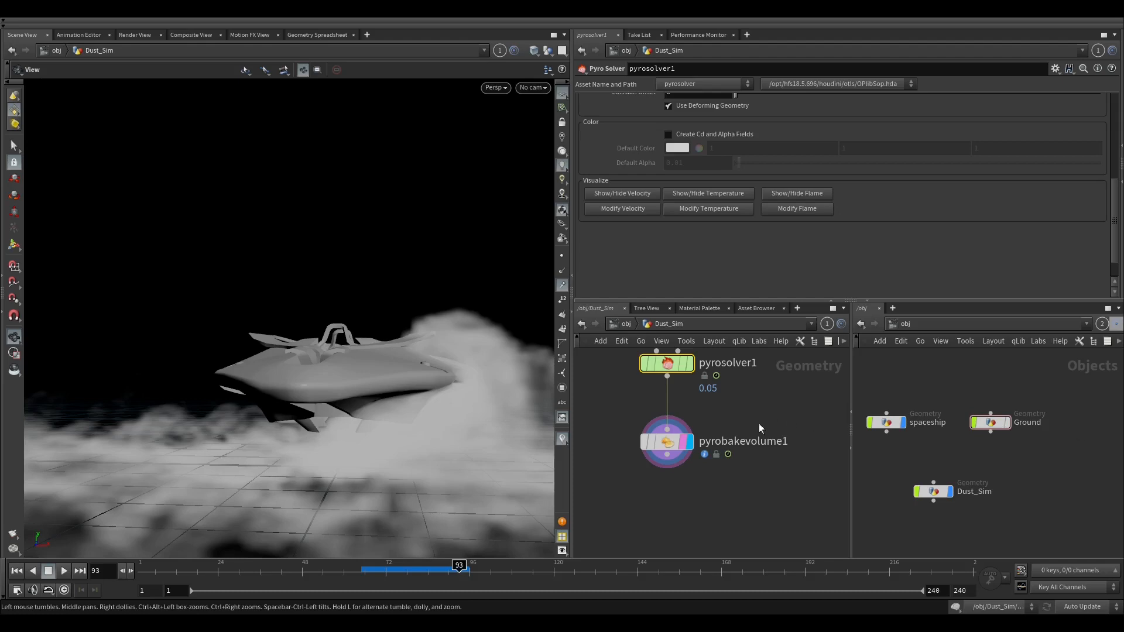
Add a File Cache node below pyrobakevolume1.
left_click_drag(669, 442, 669, 446)
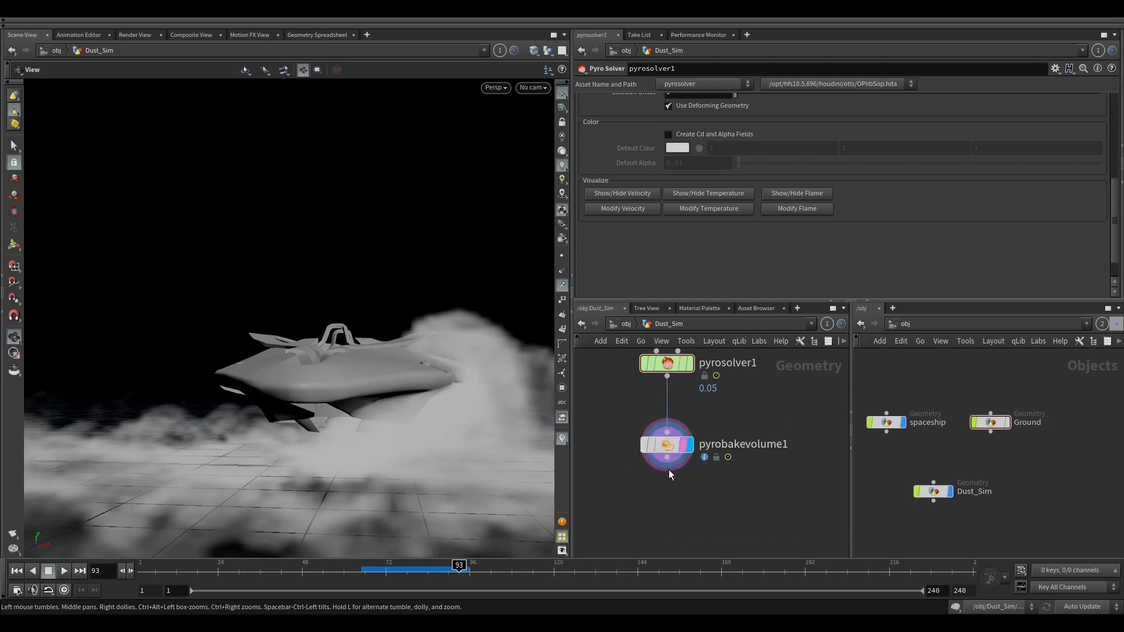
key("Tab")
type("fil cac")
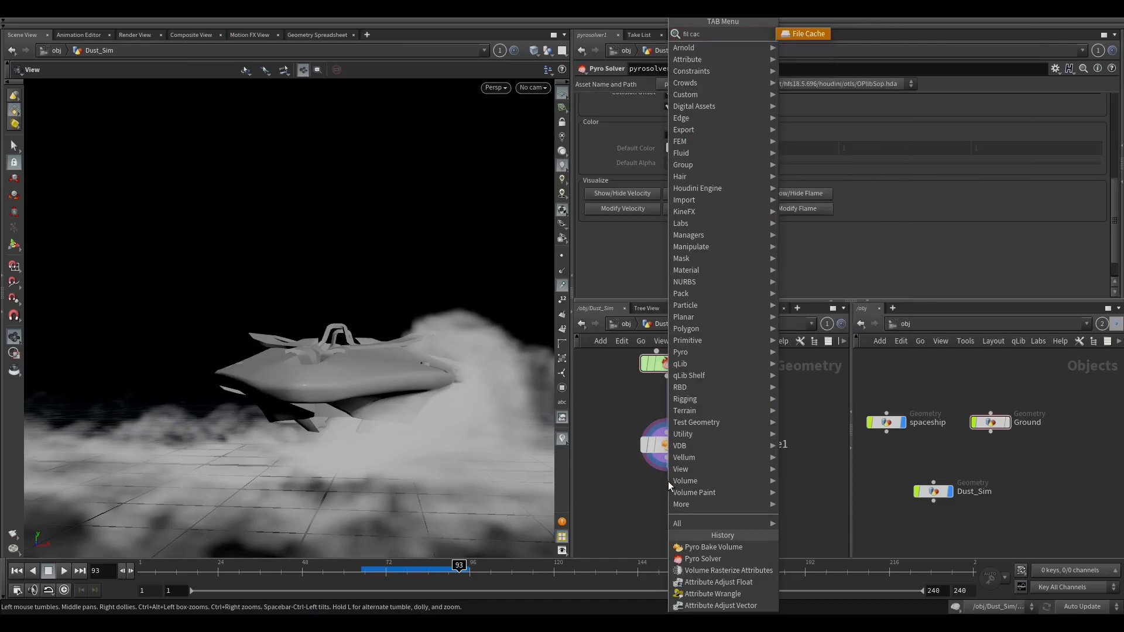
key("Return")
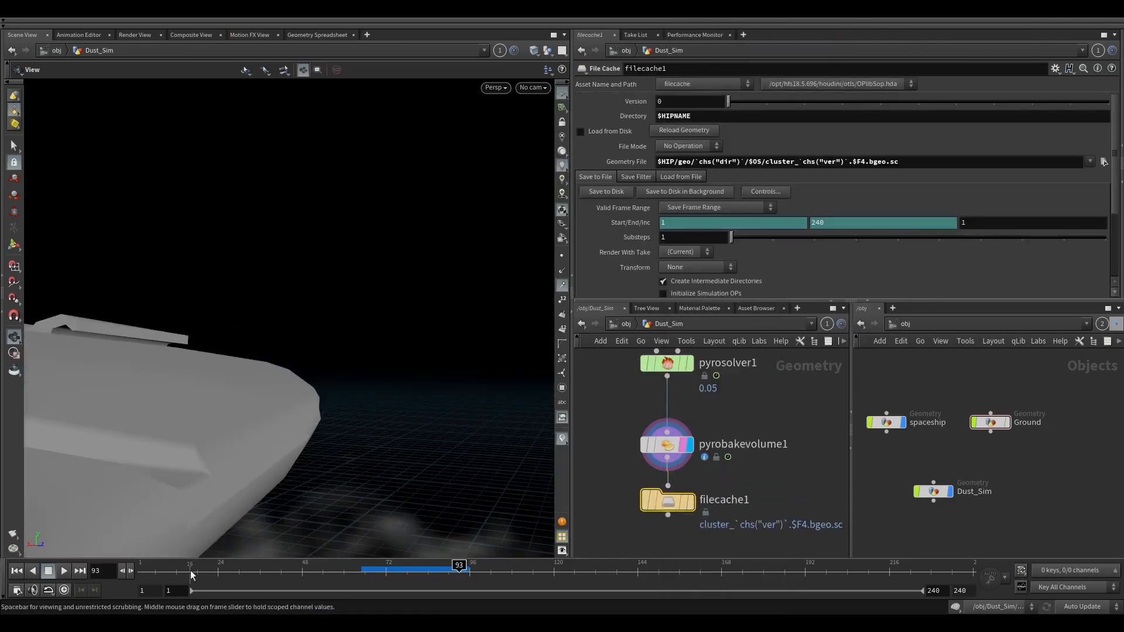
Create a new camera from the viewport and frame the spaceship and landing area with it.
left_click(530, 87)
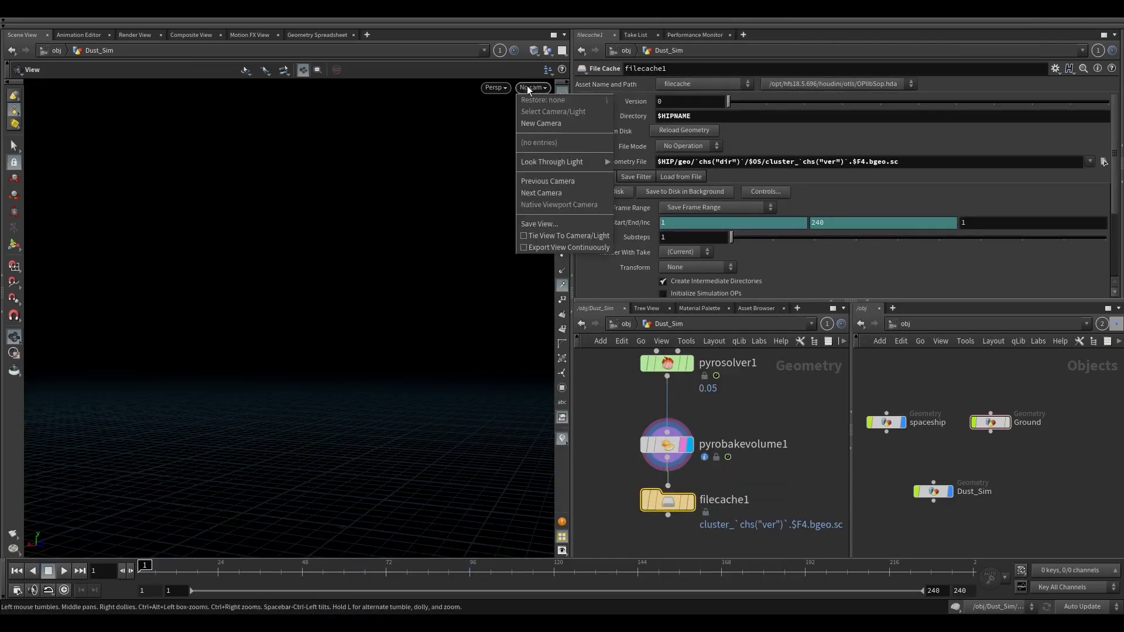
left_click(536, 124)
scroll(311, 353, "down", 10)
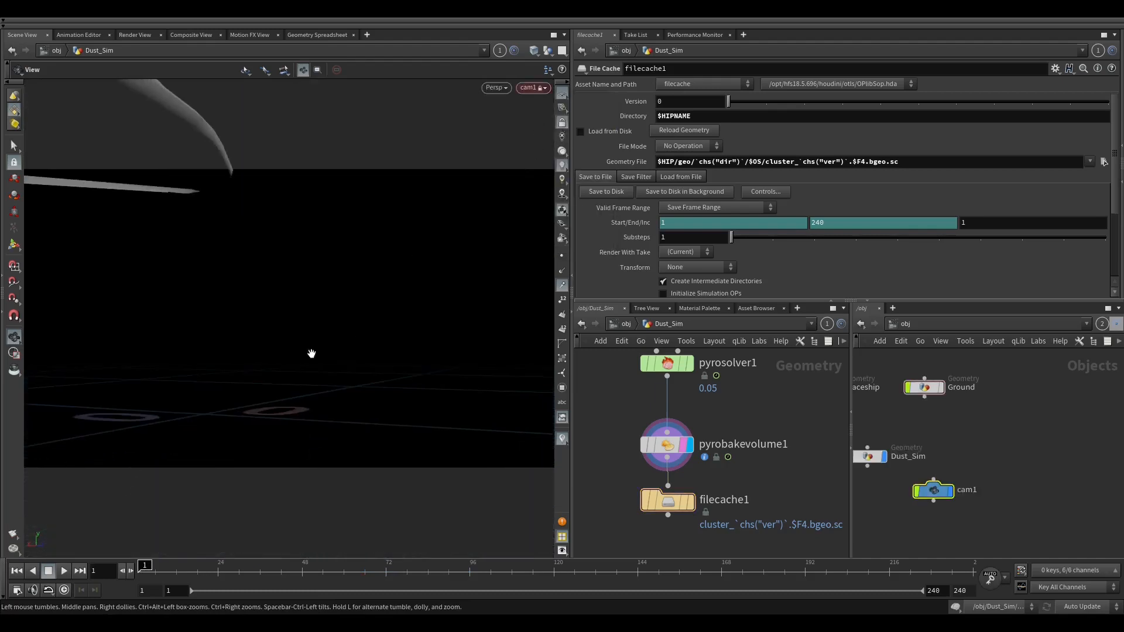
left_click_drag(288, 361, 297, 327)
Display volumerasterizeattributes1 and scrub to frame 168 to check the landing through the camera.
middle_click_drag(688, 401, 700, 517)
left_click(702, 426)
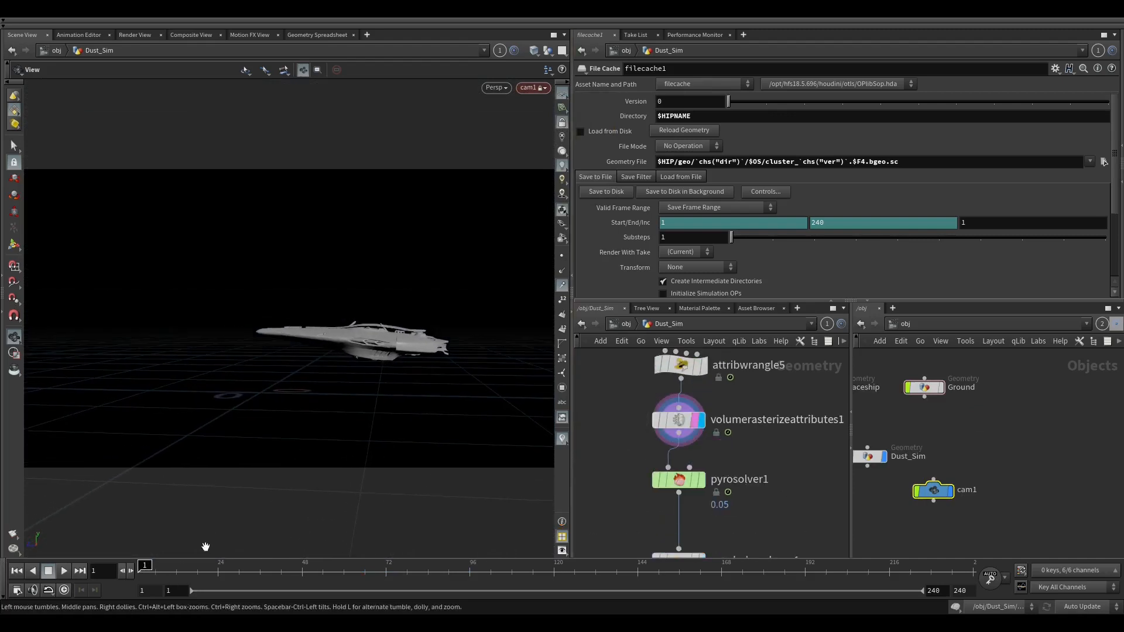
left_click_drag(146, 569, 721, 571)
middle_click_drag(715, 484, 762, 369)
middle_click_drag(768, 448, 773, 387)
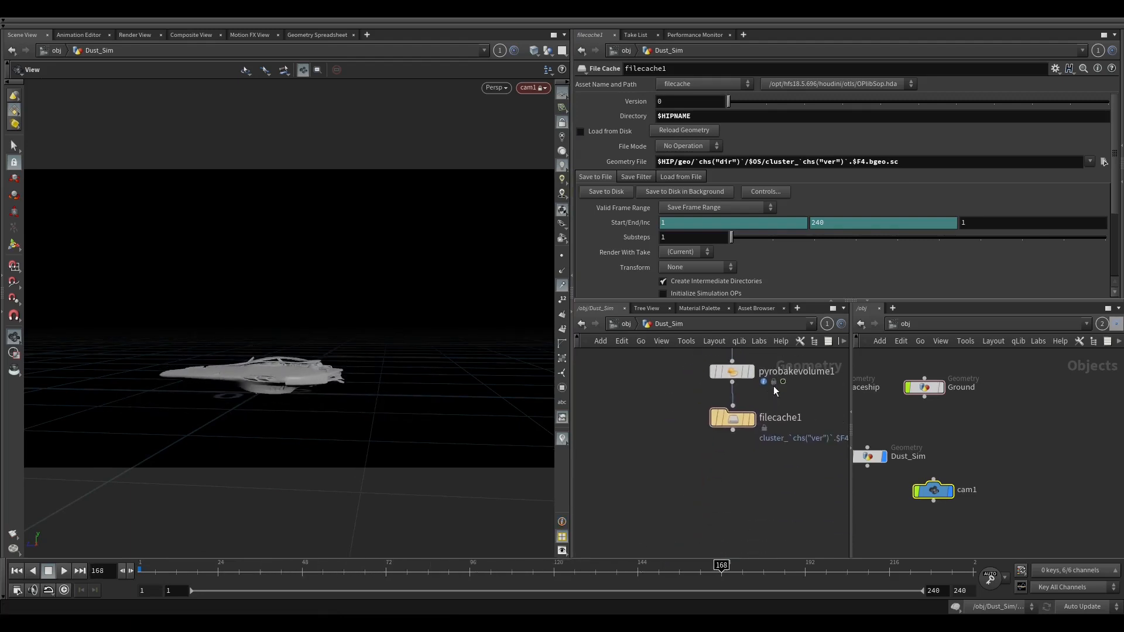
Display filecache1 and examine the dust at frames 87 and 94 from above and at ground level.
scroll(757, 426, "up", 3)
left_click(722, 421)
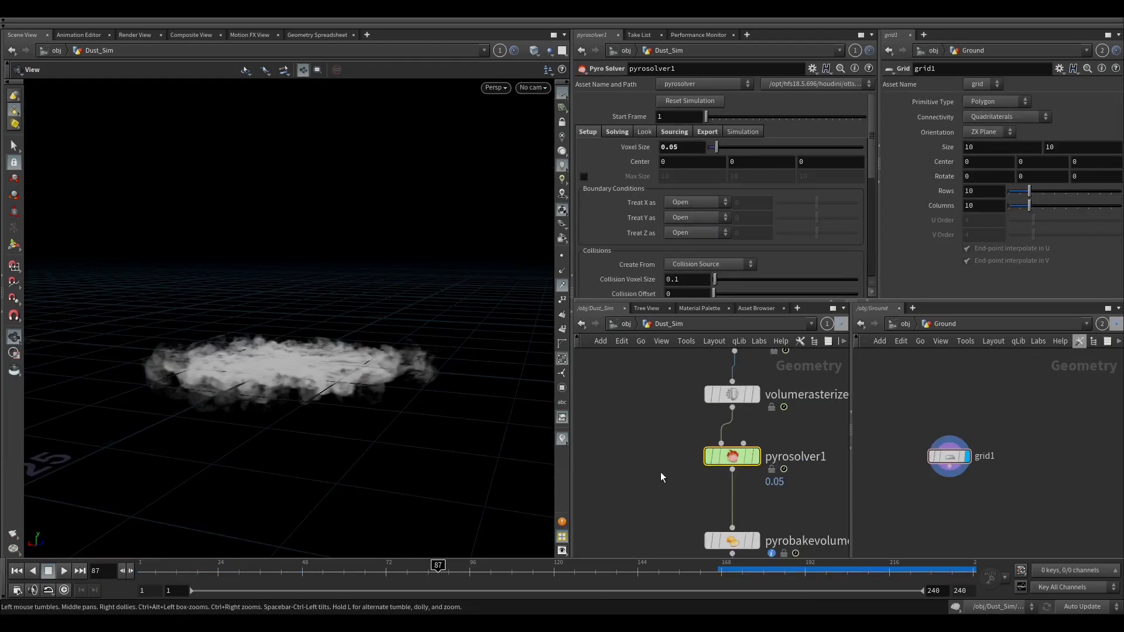
scroll(661, 471, "down", 3)
scroll(668, 472, "up", 6)
left_click_drag(281, 359, 371, 479)
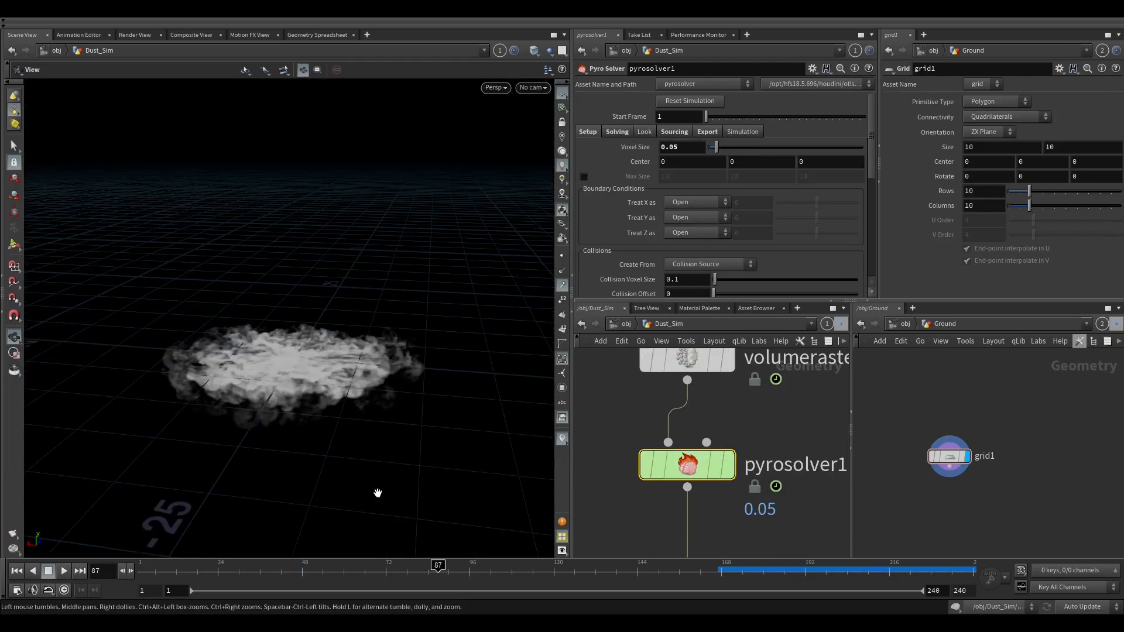
left_click_drag(621, 567, 802, 568)
left_click_drag(393, 489, 305, 371)
left_click_drag(375, 579, 462, 571)
left_click_drag(378, 453, 409, 409)
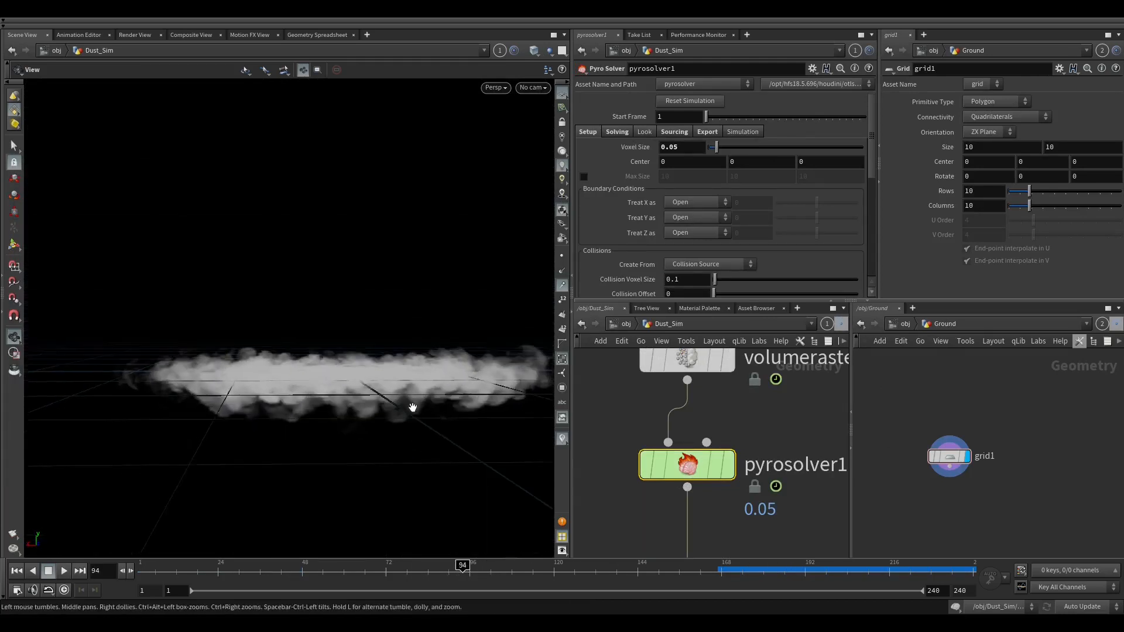
scroll(410, 409, "down", 3)
Allow editing of pyrosolver1's contents and go inside its dopnet1 network.
right_click(687, 465)
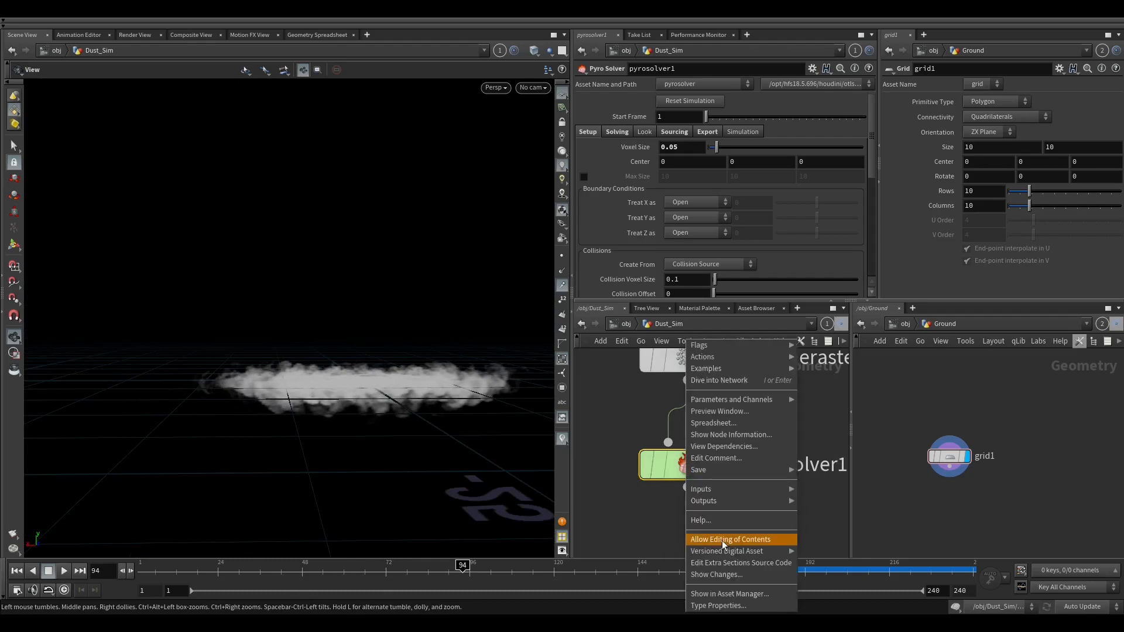
left_click(722, 540)
double_click(686, 466)
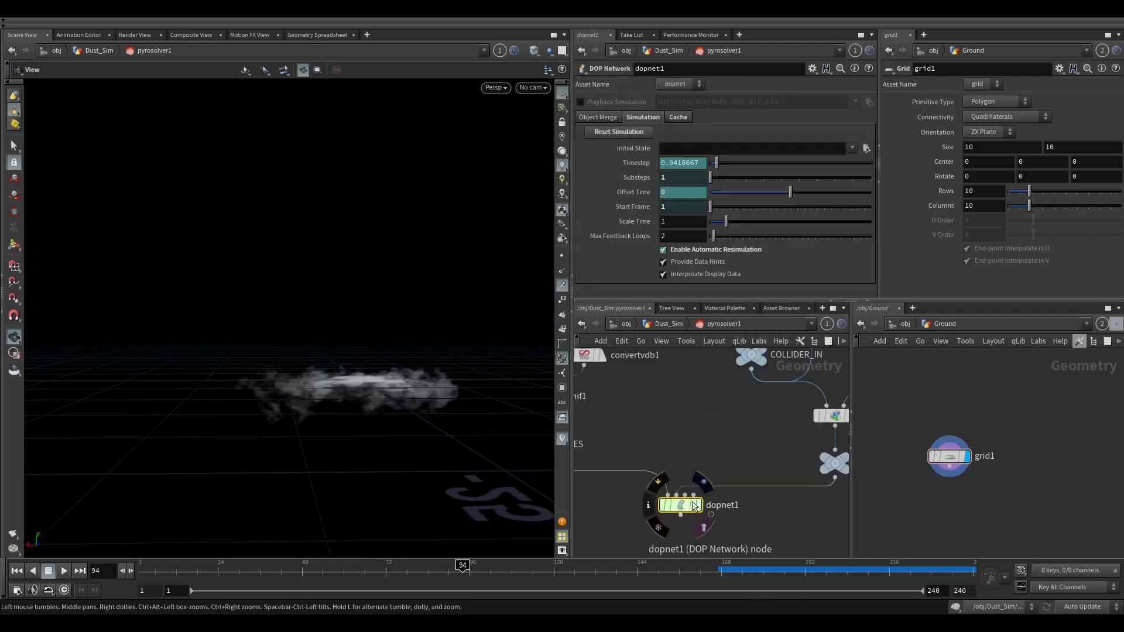
double_click(668, 503)
Add a Ground Plane node to the DOP network near the pyro object.
middle_click_drag(716, 468, 767, 460)
key("Tab")
type("g")
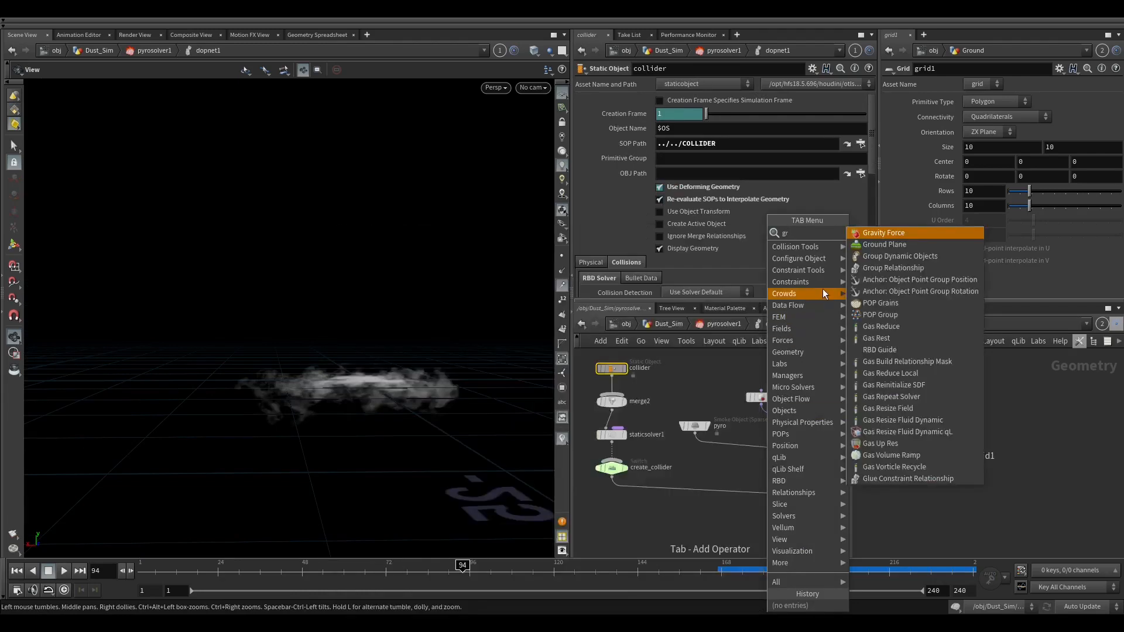
left_click(882, 246)
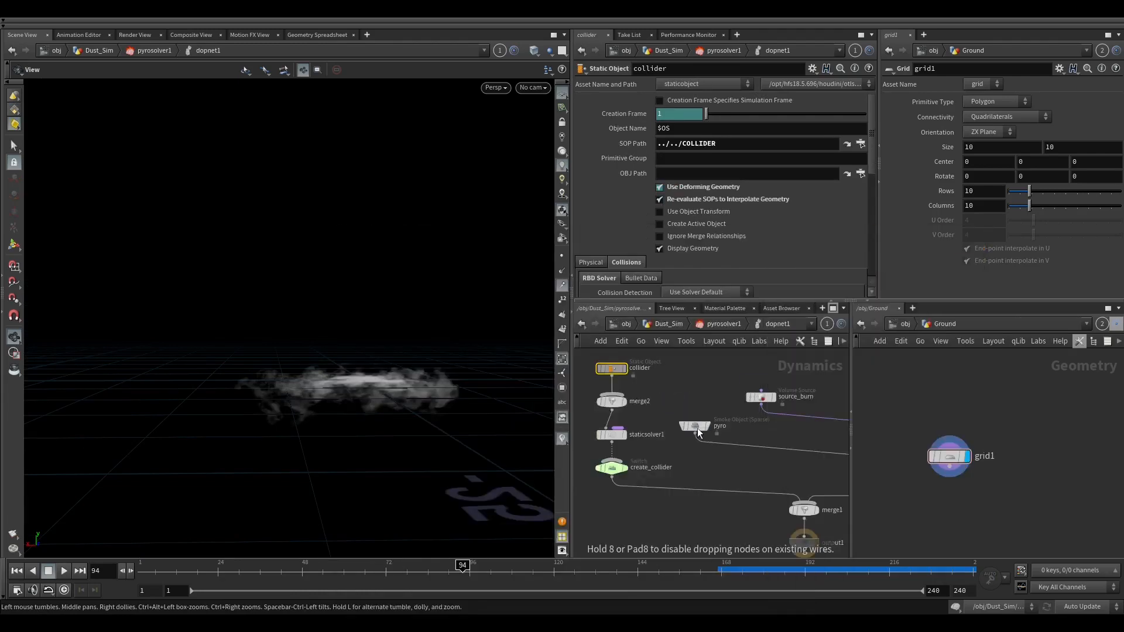
left_click(697, 426)
Return to frame 1, connect the ground plane to merge1 and order it before pyro_solver in the inputs.
left_click(17, 570)
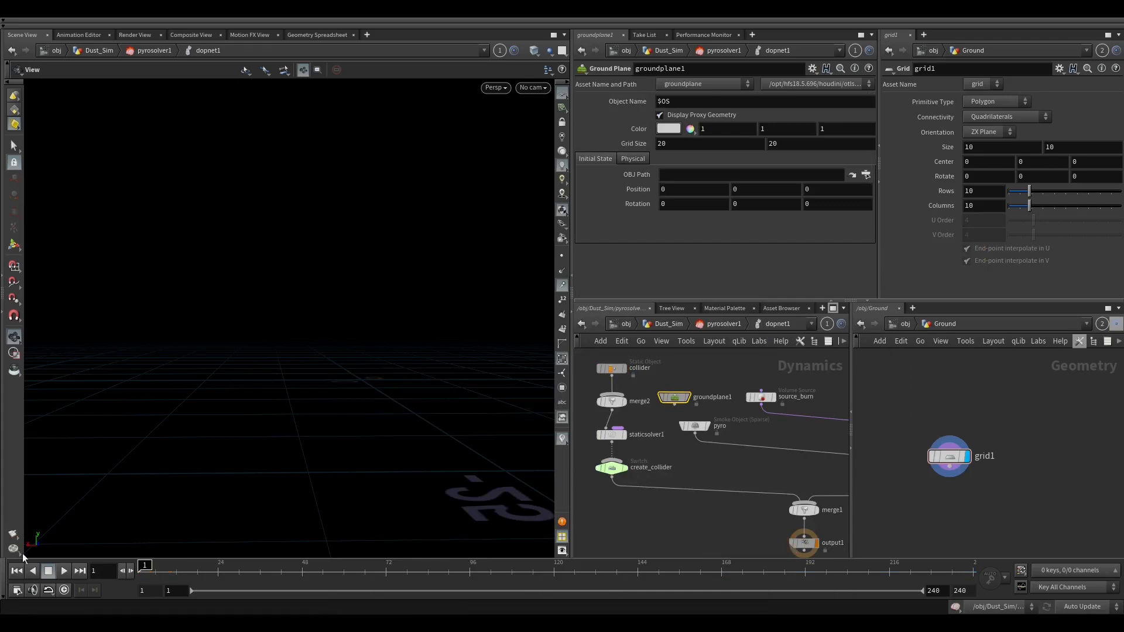
left_click_drag(682, 427, 804, 503)
left_click_drag(583, 175, 583, 165)
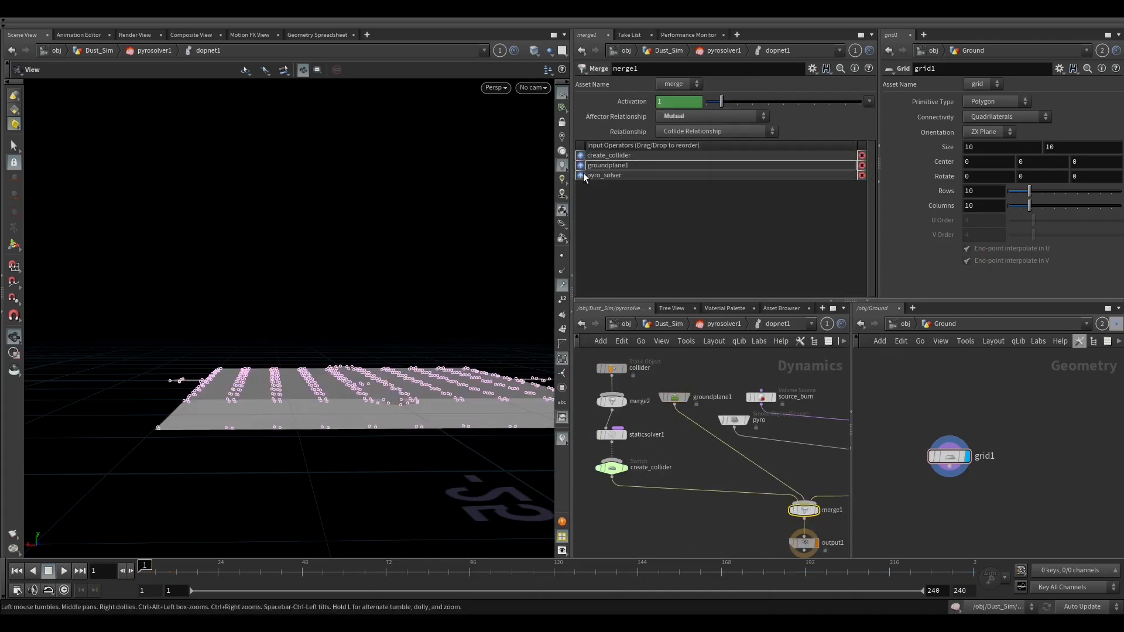
left_click(561, 361)
left_click_drag(498, 334, 515, 410)
middle_click_drag(777, 380, 659, 392)
scroll(659, 394, "down", 2)
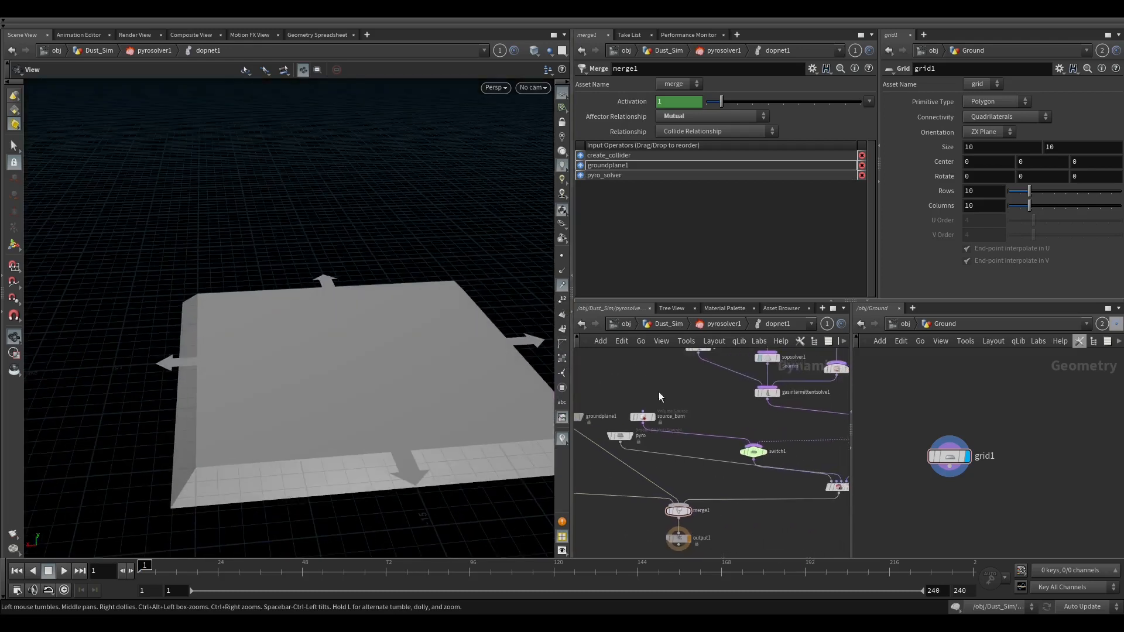
Go back to the Dust_Sim network, play the simulation and examine the dust at ground level.
left_click(665, 326)
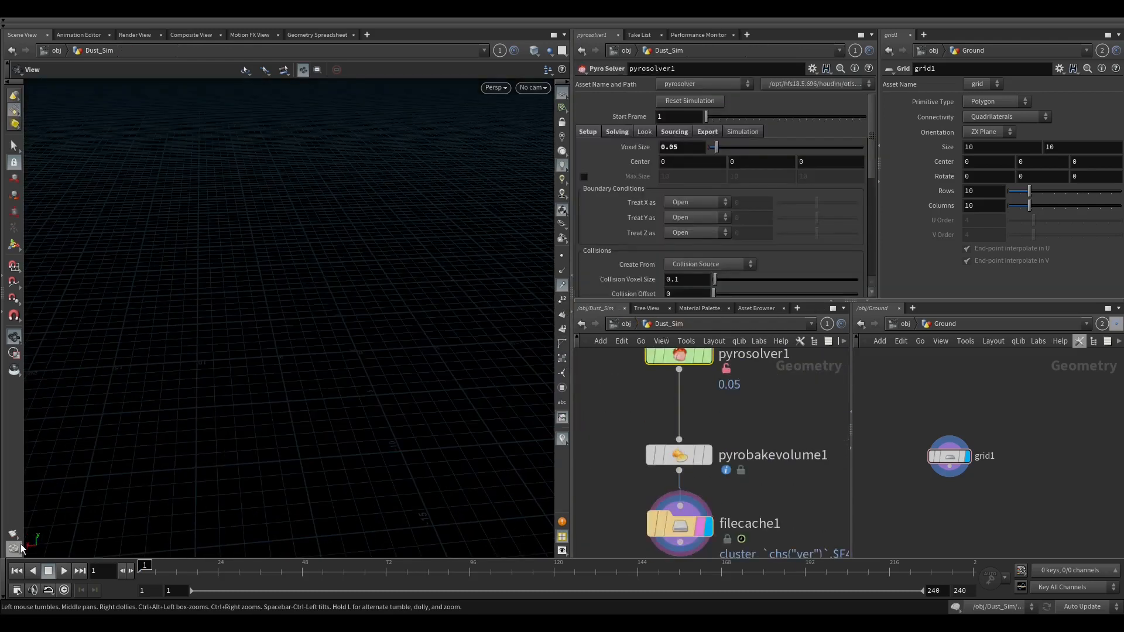
left_click(63, 571)
left_click_drag(410, 410, 450, 362)
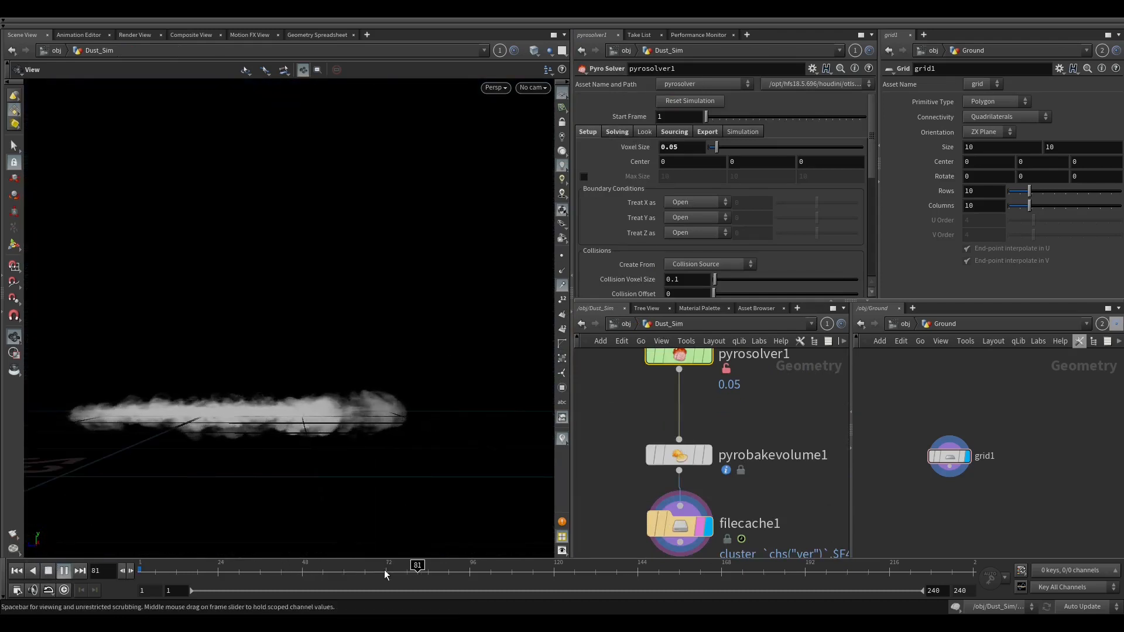
Return to frame 1, select pyrobakevolume1 and display it.
left_click(17, 571)
scroll(712, 433, "up", 2)
left_click(690, 526)
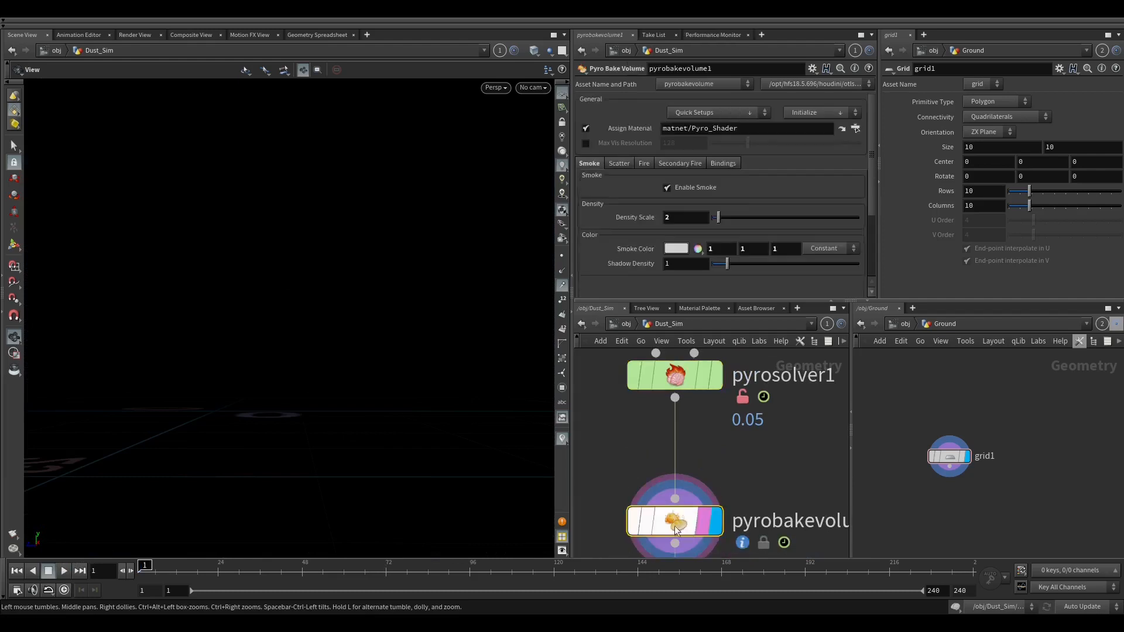
Play the dust simulation from pyrobakevolume1, examine it from above and at ground level, and stop at frame 52.
left_click(63, 571)
left_click_drag(281, 401, 294, 432)
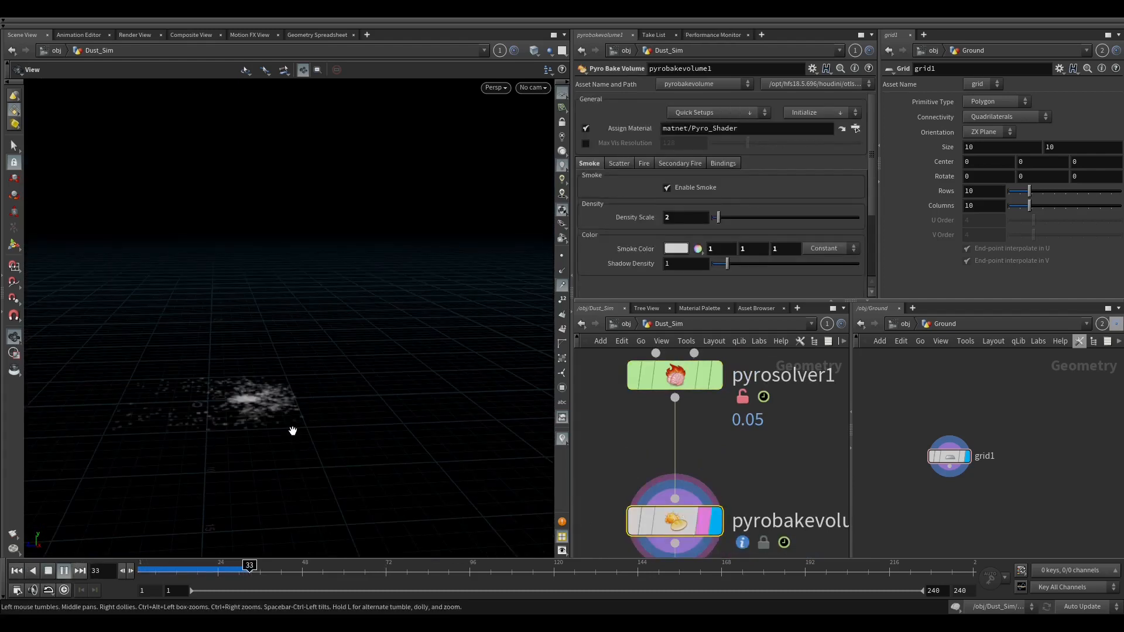
left_click_drag(294, 432, 304, 361)
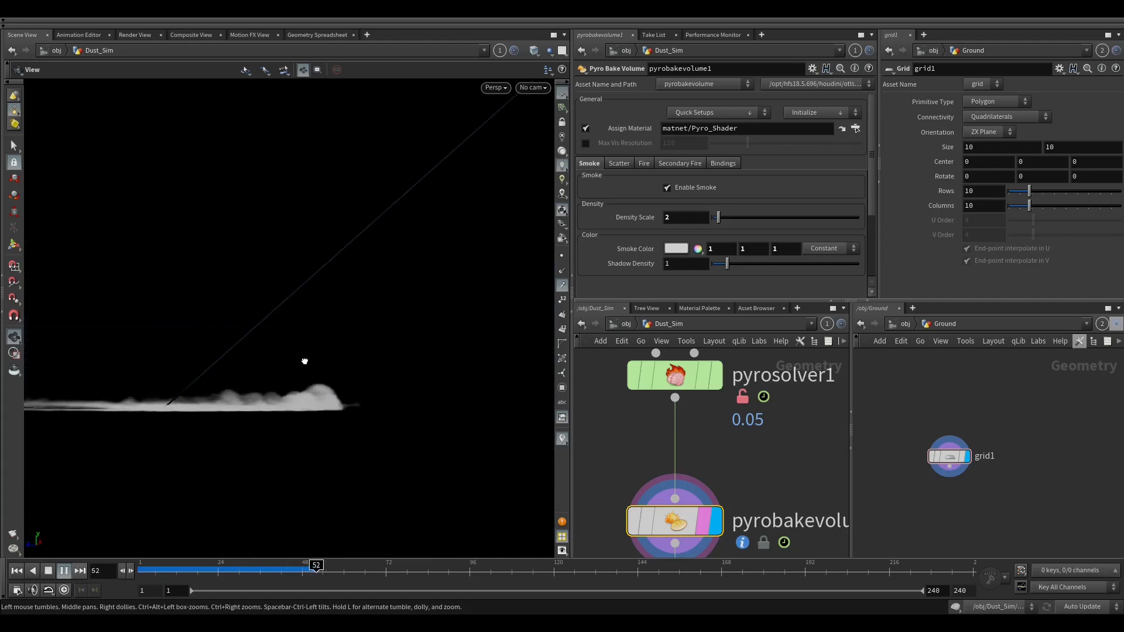
left_click(316, 565)
Compare filecache1's existing cache with the live pyrobakevolume1 dust, leaving pyrobakevolume1 displayed.
middle_click_drag(783, 494, 775, 409)
left_click(709, 535)
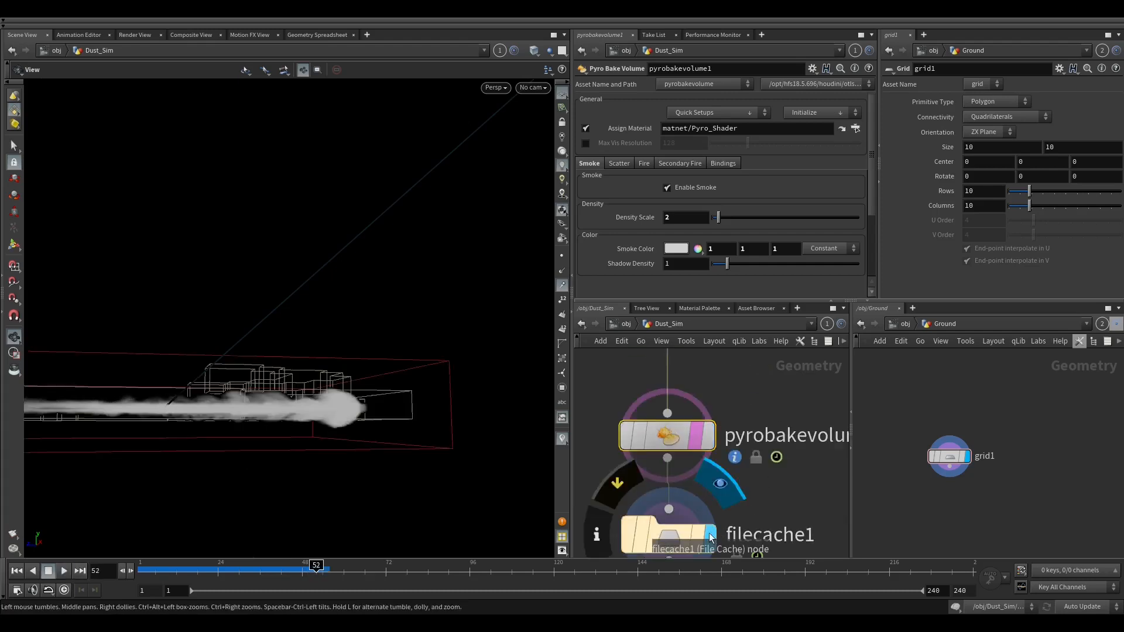
left_click(712, 446)
left_click_drag(328, 380, 343, 414)
scroll(766, 449, "down", 3)
Select filecache1 and save the dust simulation to disk.
middle_click_drag(767, 456, 757, 409)
left_click(697, 450)
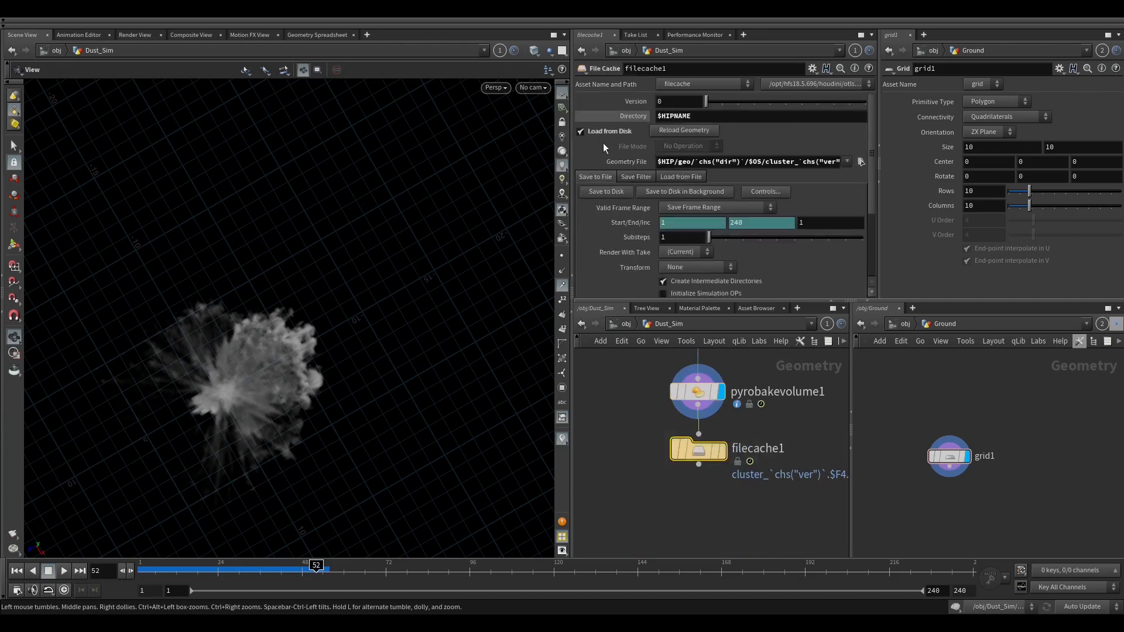
left_click(605, 193)
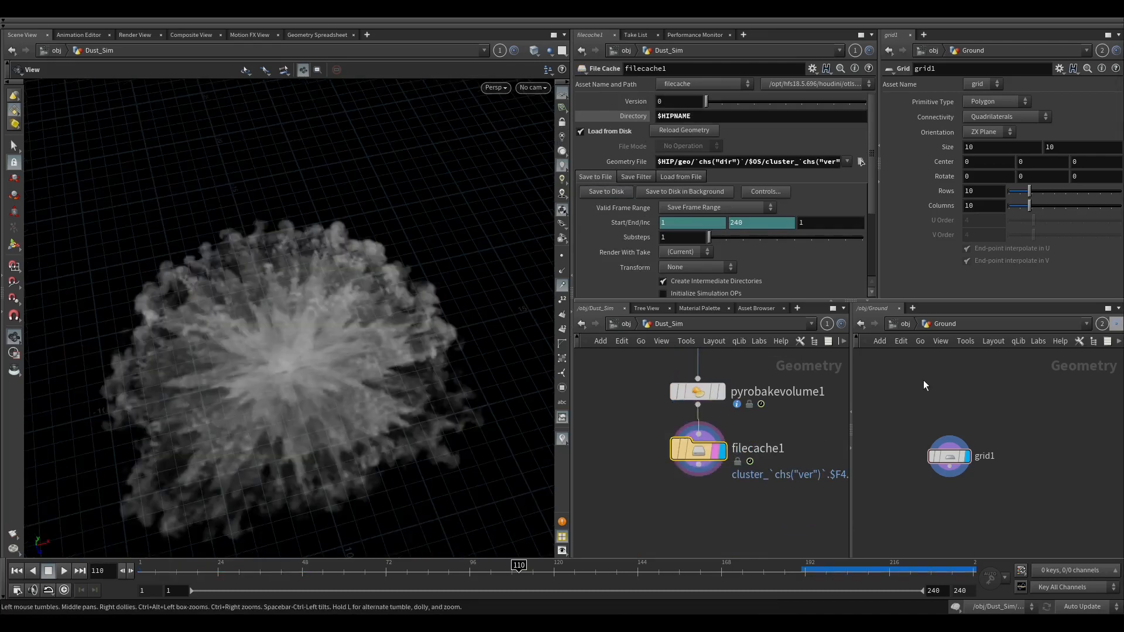
Go to frame 88, check the cached dust around the ship and look through cam1.
left_click_drag(519, 571, 442, 541)
left_click_drag(361, 396, 268, 248)
left_click(535, 88)
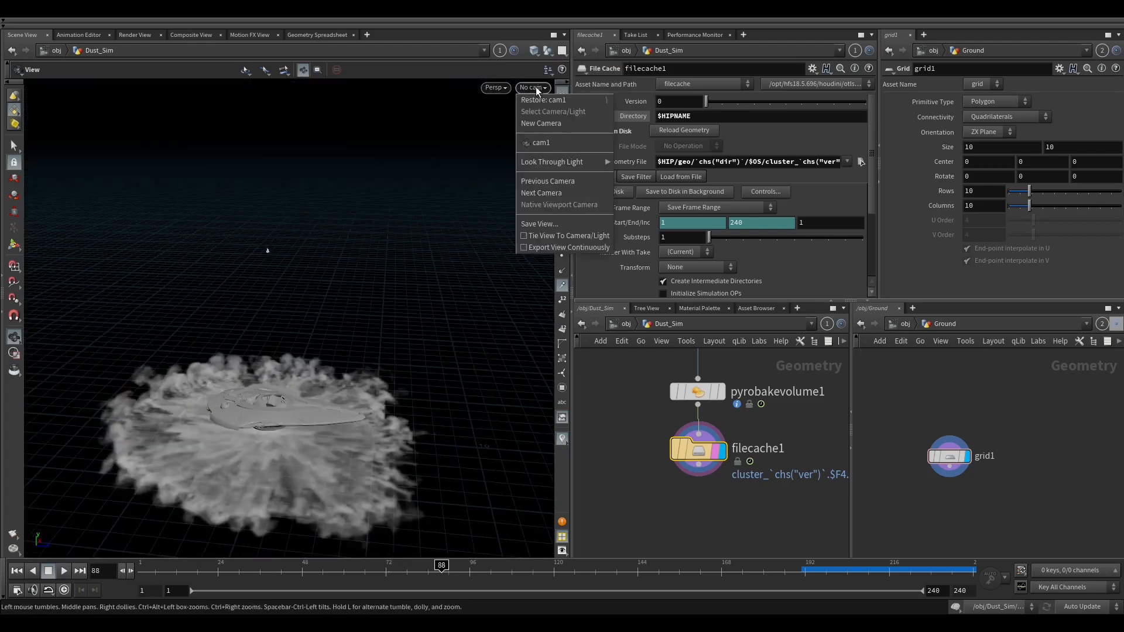
left_click(545, 143)
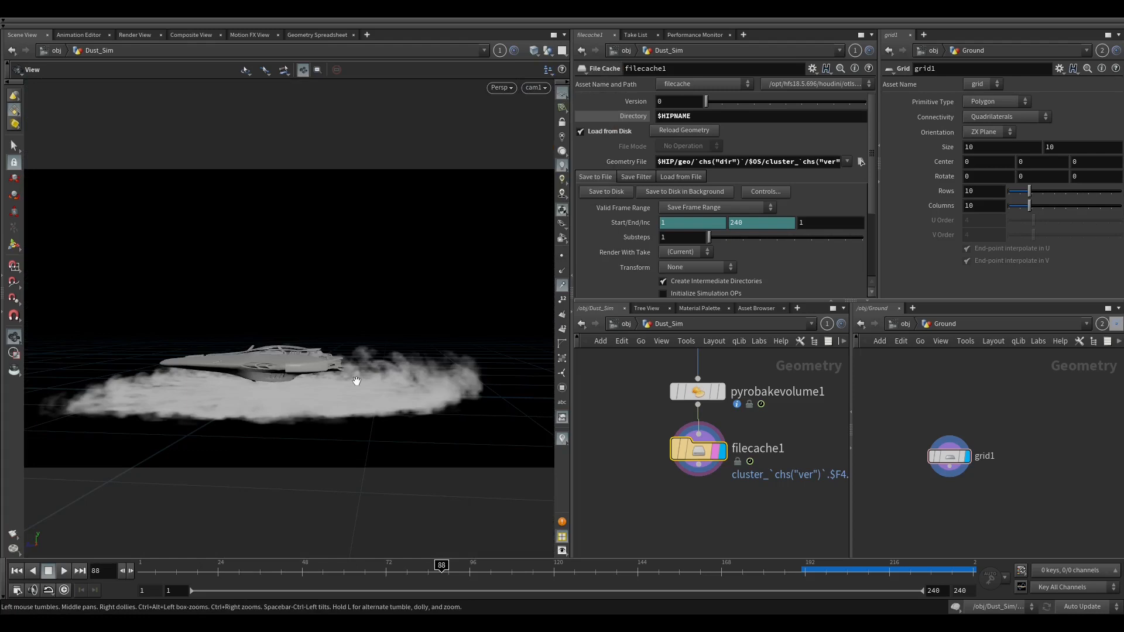
Lock cam1 to the view, reframe it to look down on the ship and dust, and scrub to frame 40.
left_click(560, 126)
left_click_drag(492, 205, 381, 365)
right_click_drag(380, 366, 348, 394)
mouse_move(349, 393)
left_mouse_down()
mouse_move(392, 379)
mouse_move(386, 386)
mouse_move(377, 358)
mouse_move(368, 390)
left_mouse_up()
left_click_drag(414, 571, 371, 572)
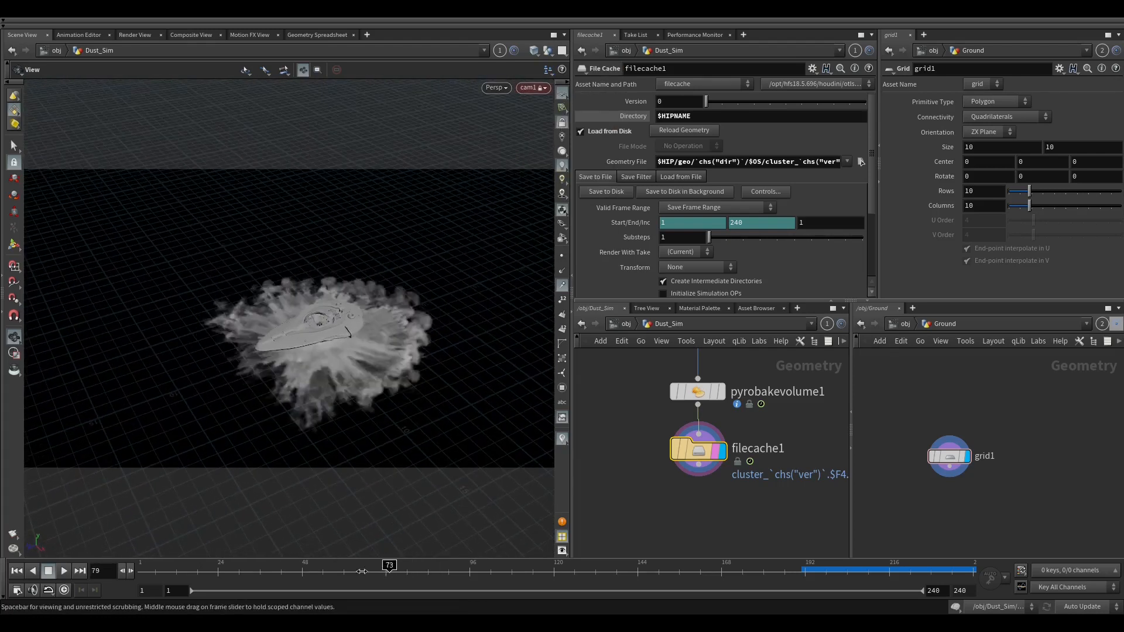
left_click_drag(626, 541, 275, 550)
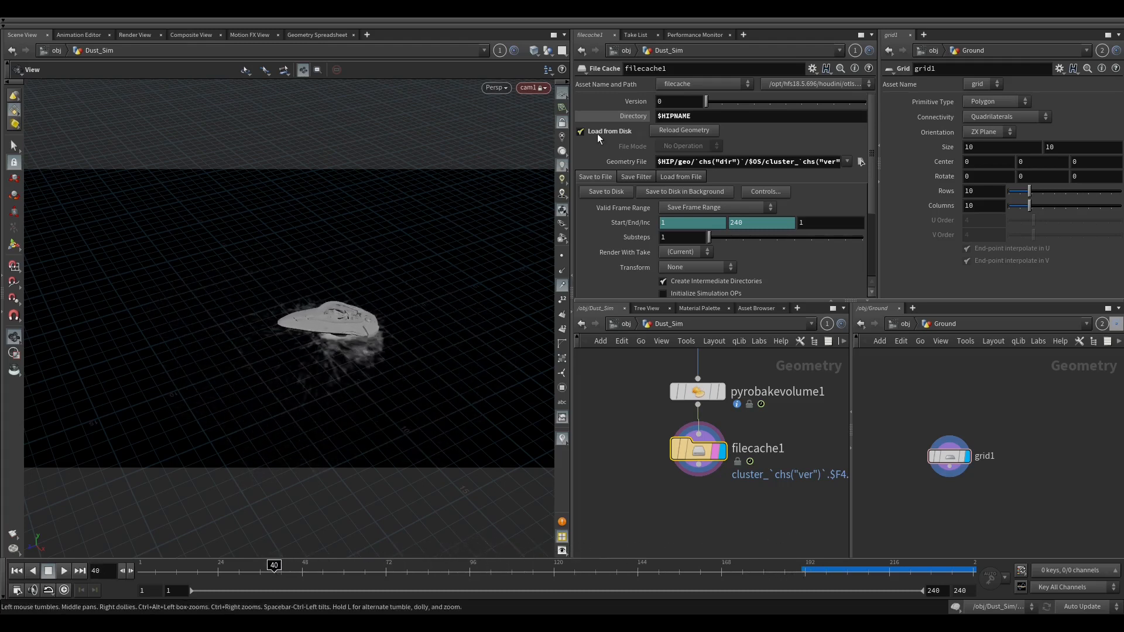
Hide the viewport's reference grid and start a flipbook of the cam1 view.
left_click(560, 94)
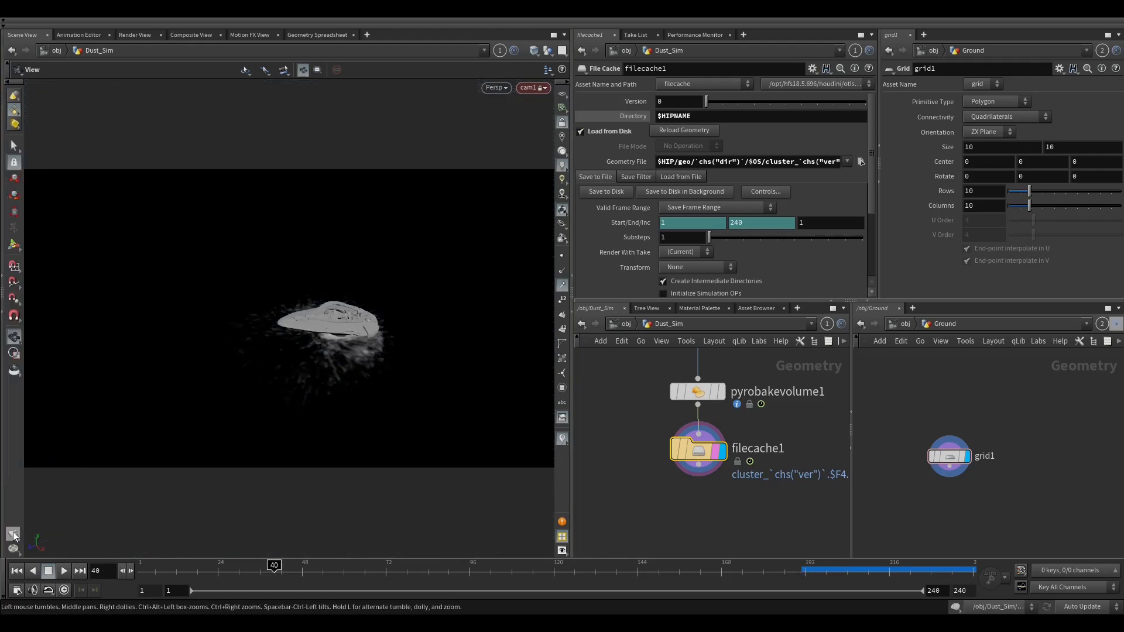
left_click(24, 537)
left_click(180, 602)
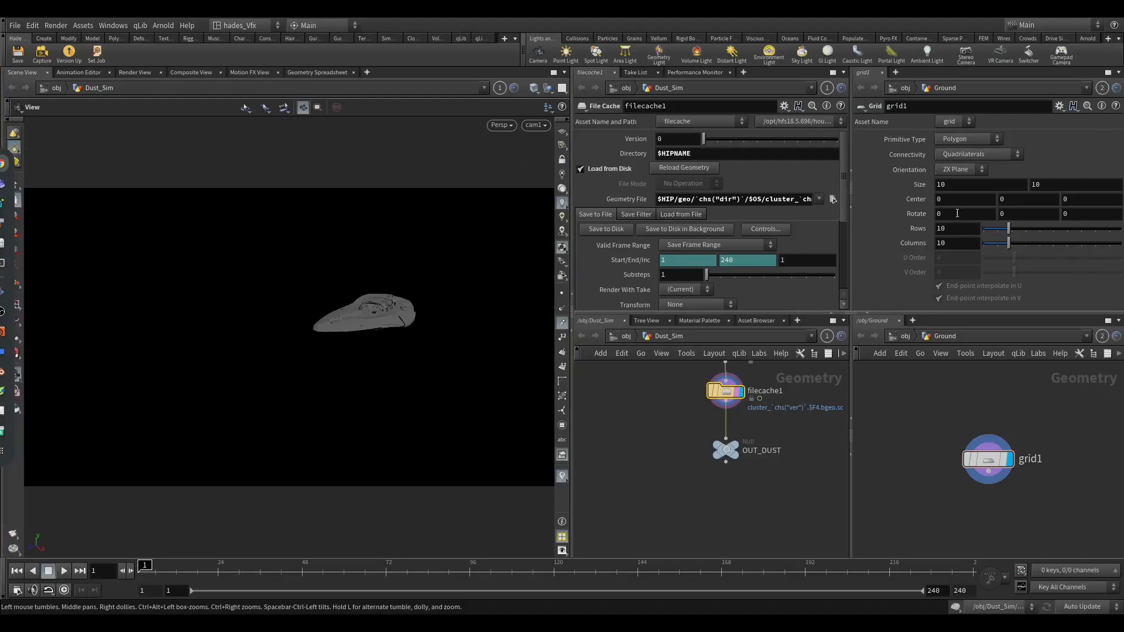
Add a Convert VDB node beside OUT_DUST, fed by filecache1.
middle_click_drag(664, 465, 701, 462)
left_click(751, 421)
key("Tab")
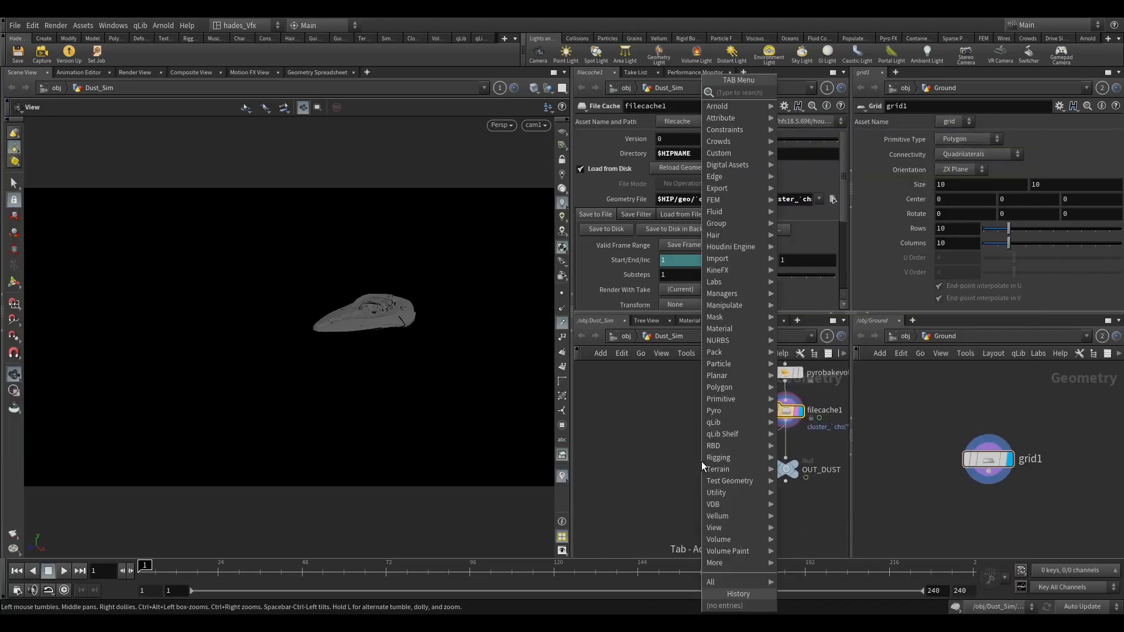
type("co")
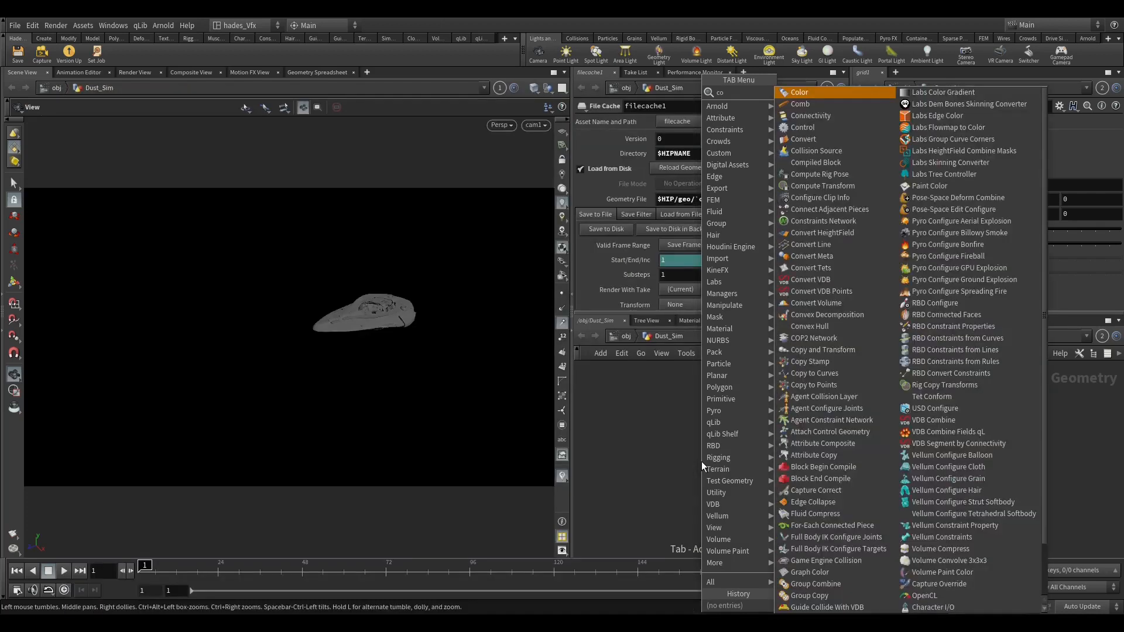
type("nver")
key("Down")
key("Down")
key("Down")
key("Down")
key("Down")
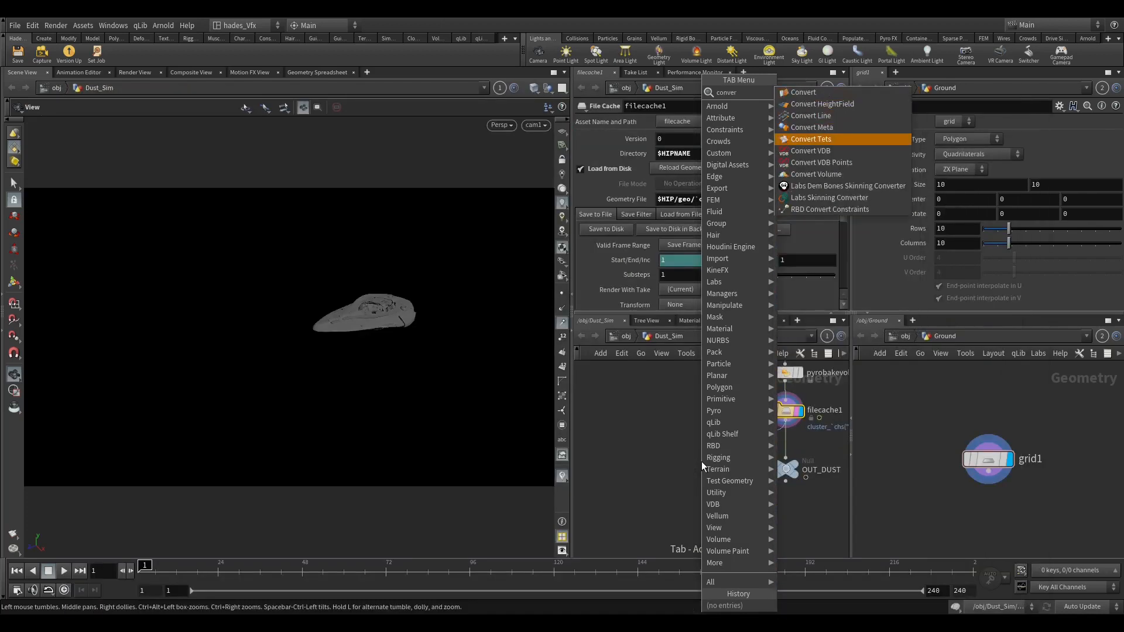
key("Return")
left_click(701, 461)
scroll(701, 461, "up", 3)
Display convertvdb1 and compare its volume information with that of filecache1.
left_click(727, 460)
left_click(735, 461)
left_click_drag(706, 461, 685, 460)
middle_click(686, 463)
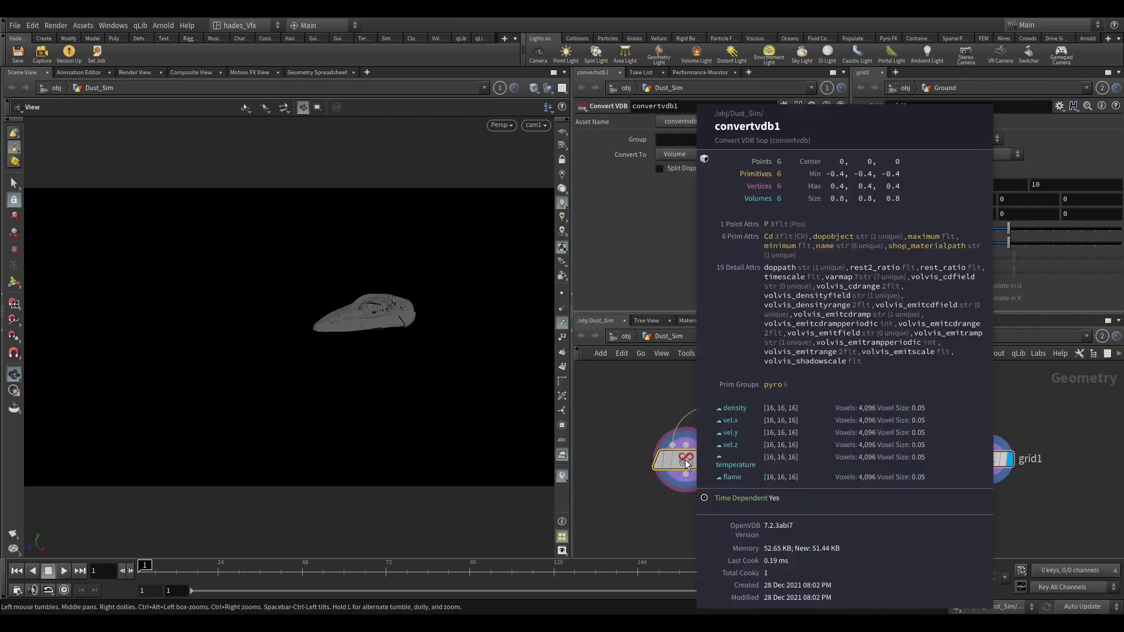
middle_click_drag(698, 375, 630, 416)
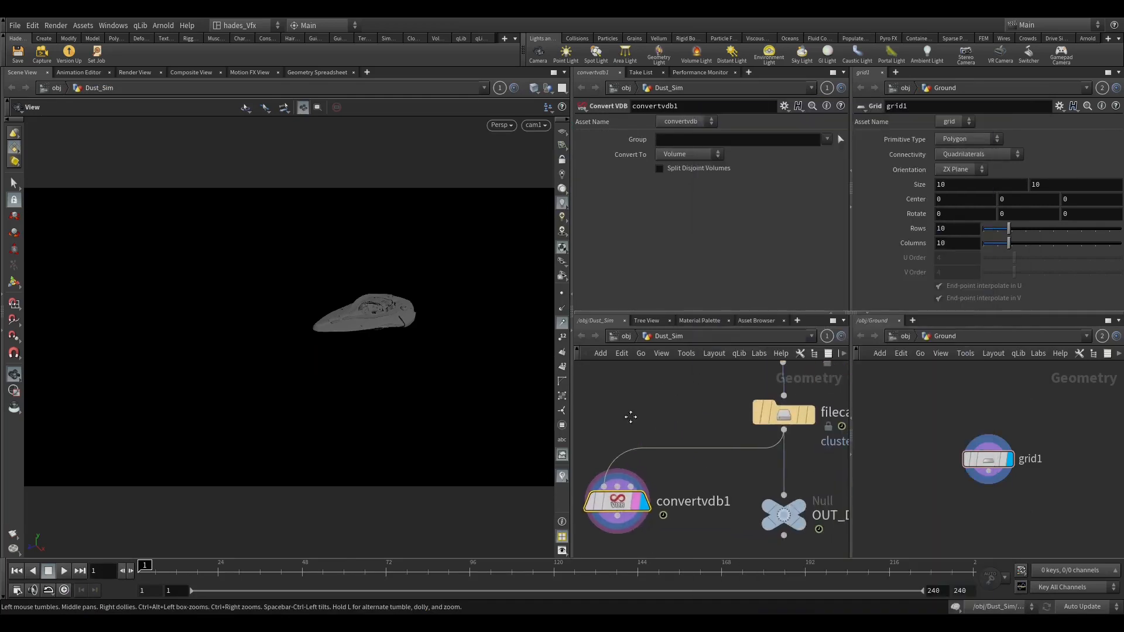
middle_click(789, 415)
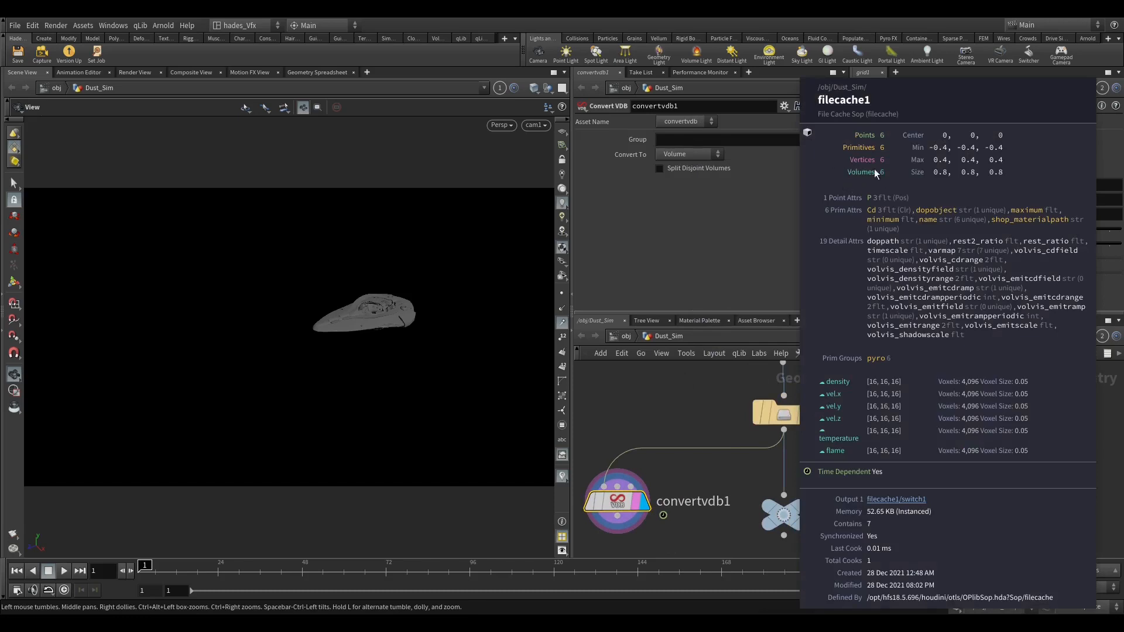
Set convertvdb1 to convert to VDB and inspect its node information.
left_click(665, 156)
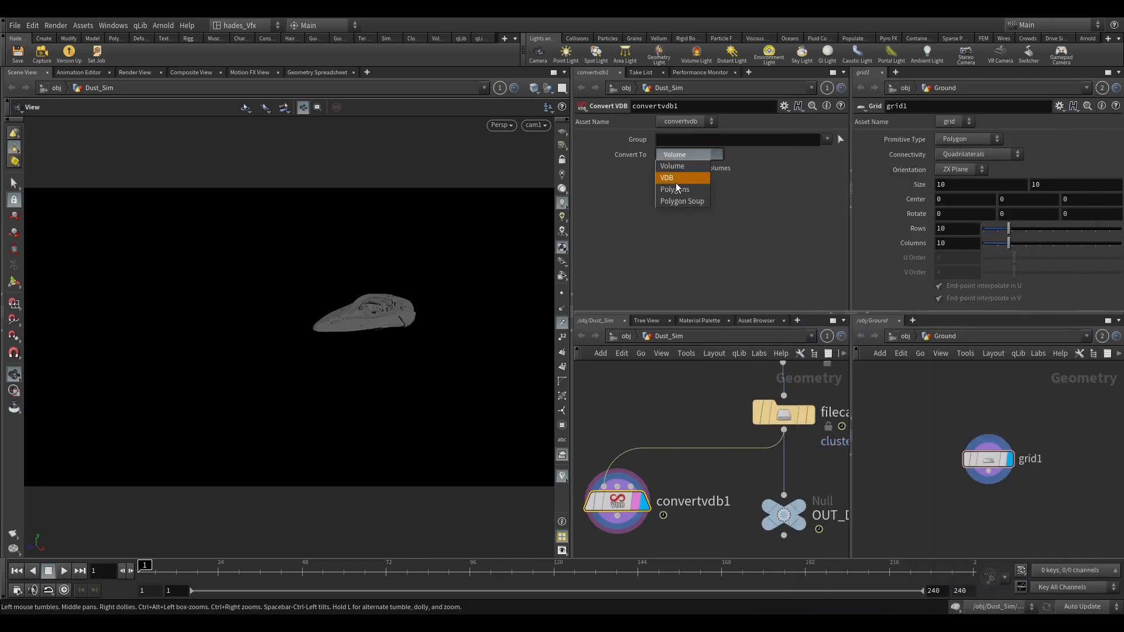
left_click(684, 180)
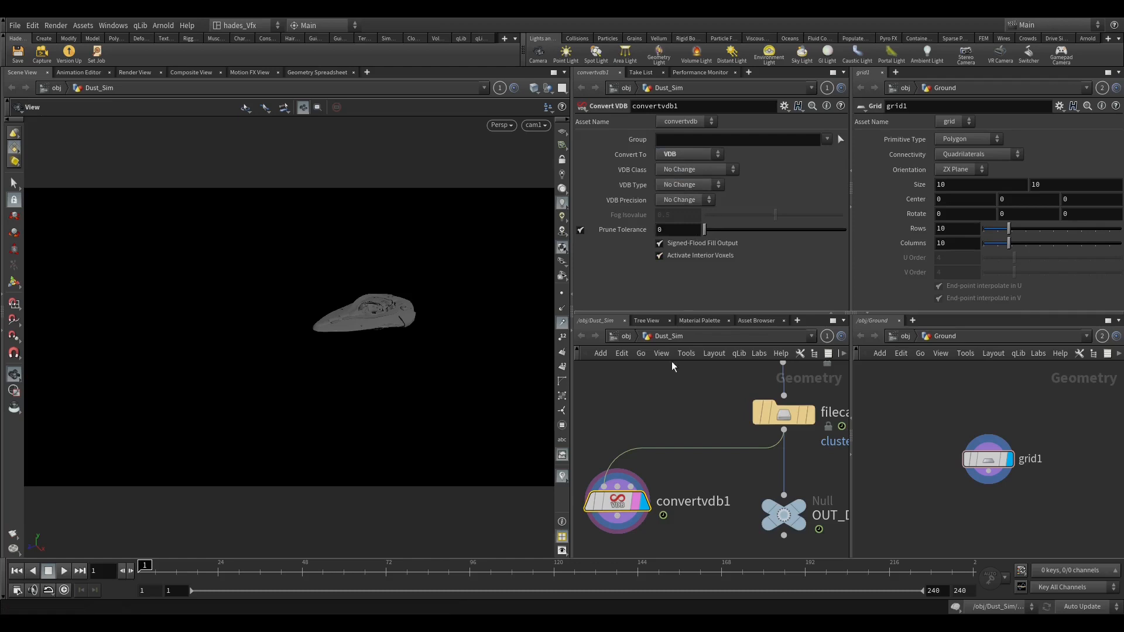
middle_click(617, 503)
scroll(657, 493, "down", 1)
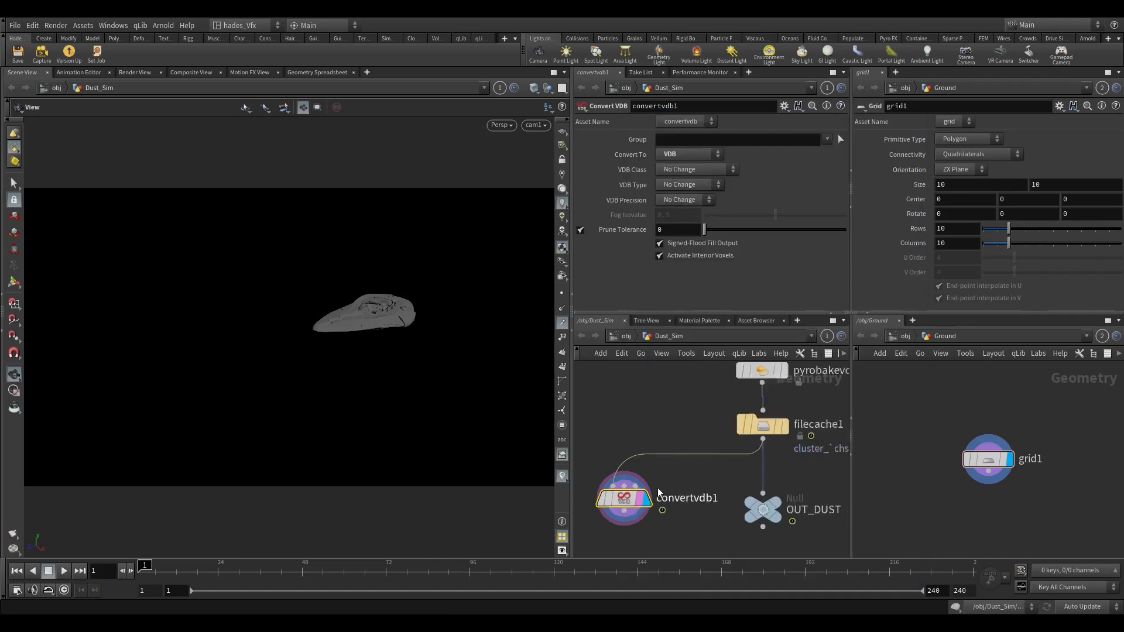
middle_click_drag(658, 493, 694, 395)
scroll(694, 394, "up", 1)
scroll(659, 472, "down", 1)
middle_click_drag(659, 472, 658, 494)
middle_click(655, 447)
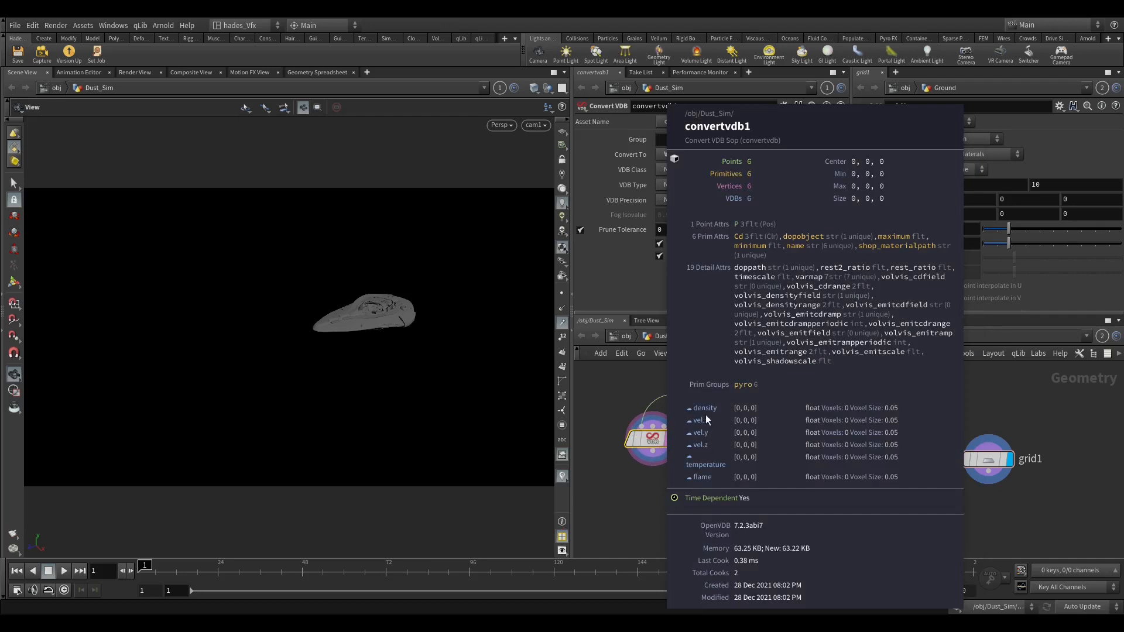
Scrub to frame 97 and check convertvdb1's result with the developed dust.
scroll(727, 459, "down", 1)
middle_click_drag(728, 458, 728, 426)
left_click(242, 578)
left_click_drag(243, 577, 473, 577)
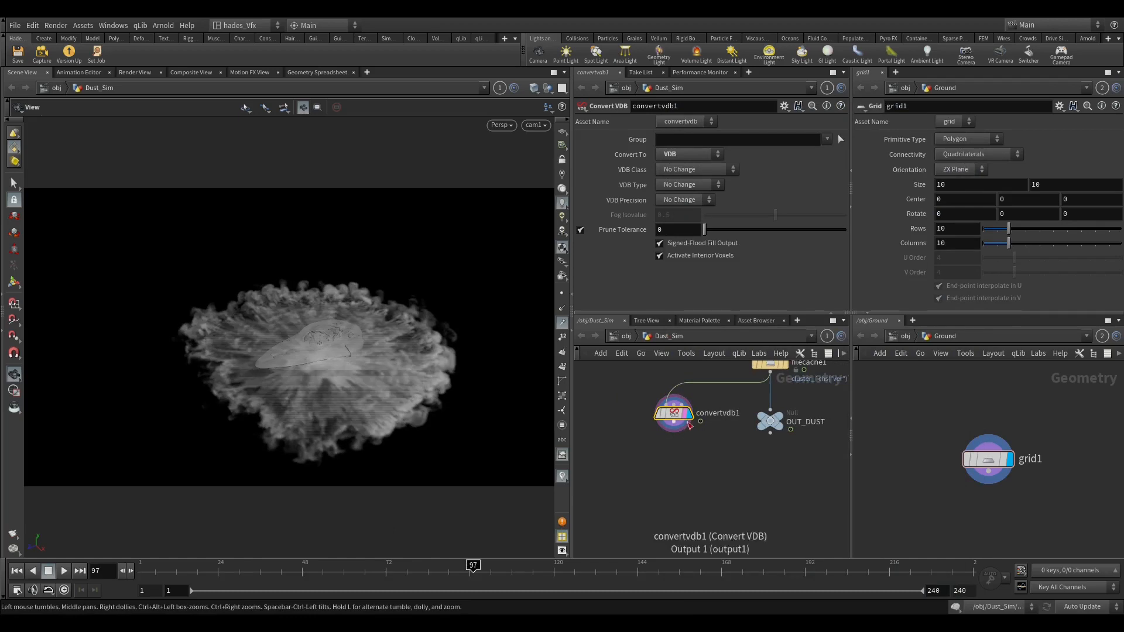
middle_click(678, 420)
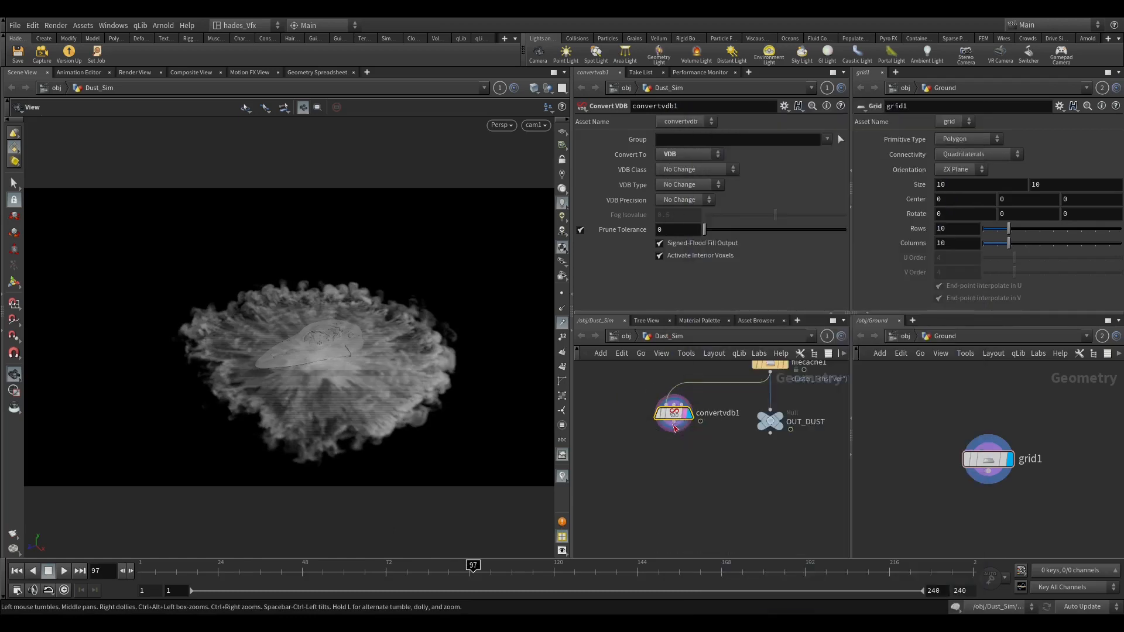
Add a VDB Vector Merge node below convertvdb1.
key("Tab")
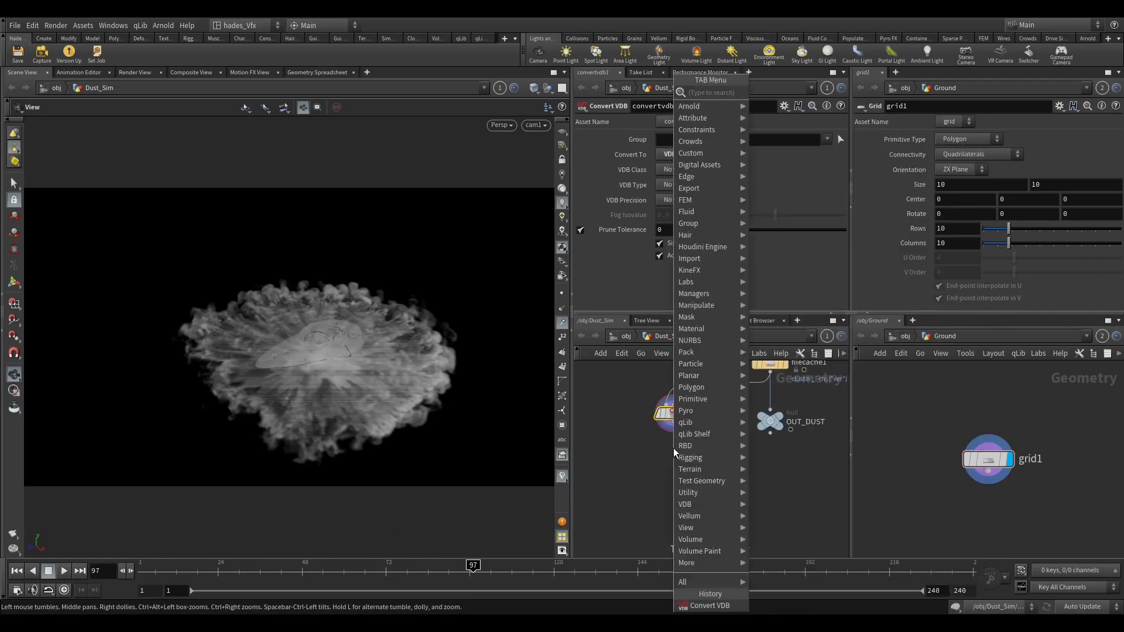
type("vdbvm")
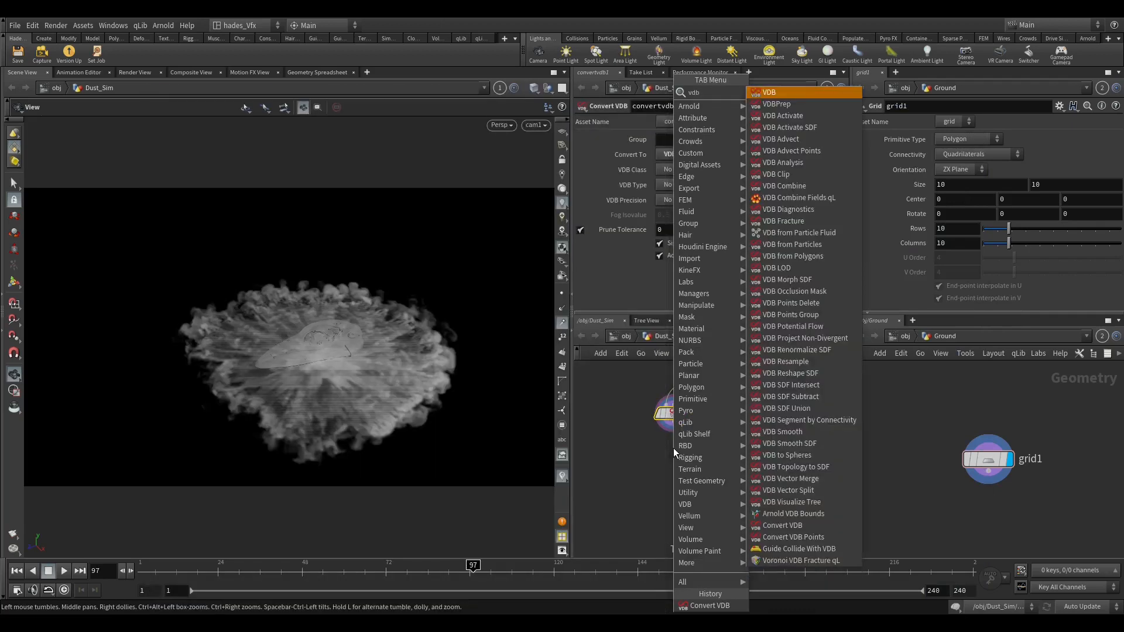
key("Return")
key("Return")
scroll(673, 449, "up", 3)
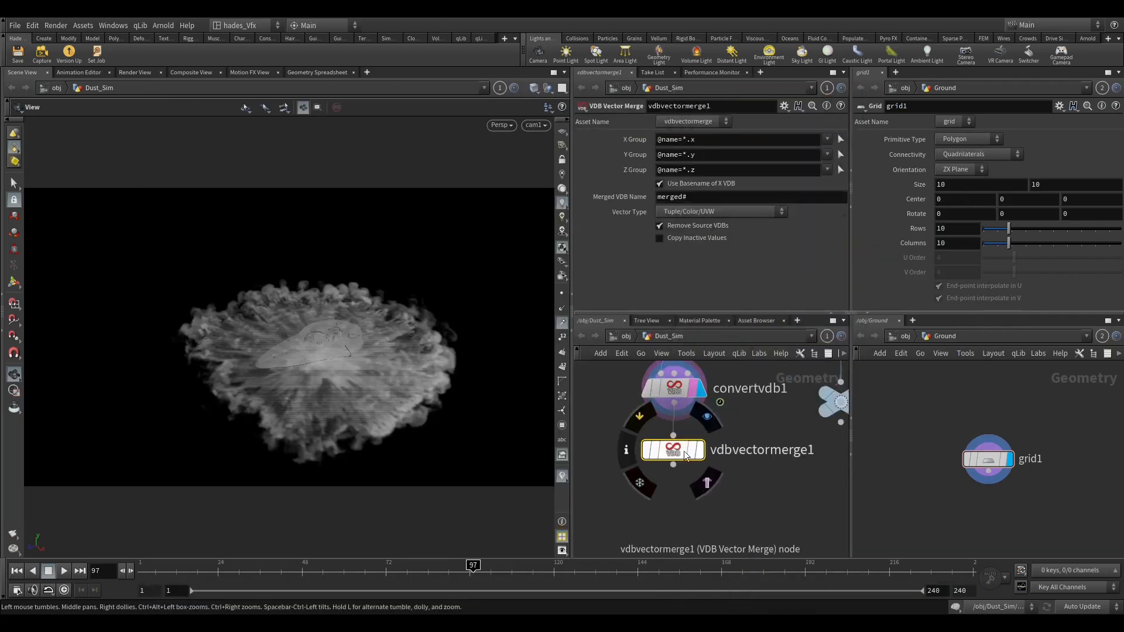
Display vdbvectormerge1 and compare its velocity fields with those of convertvdb1.
left_click(703, 451)
key("Escape")
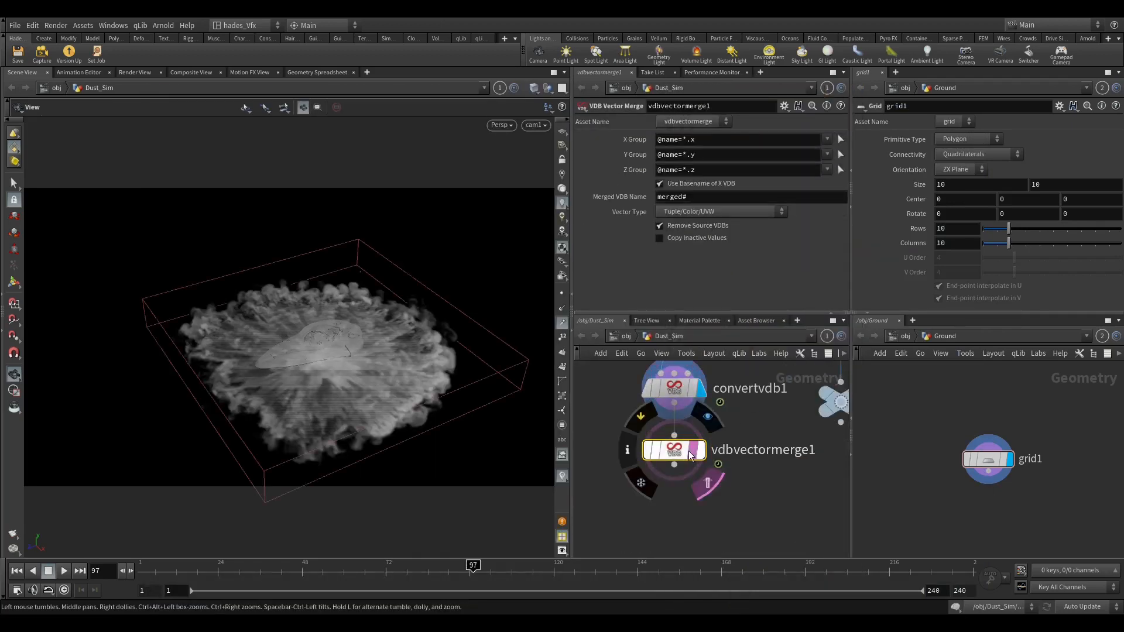
scroll(693, 453, "up", 1)
middle_click(697, 455)
left_click(704, 453)
middle_click(695, 454)
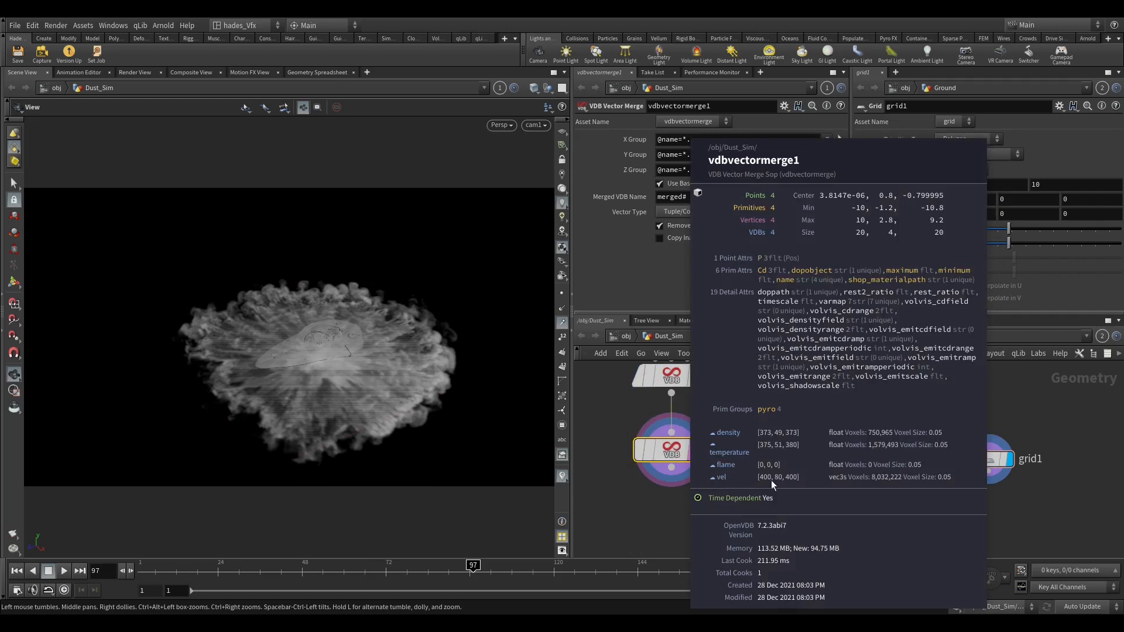
middle_click(671, 378)
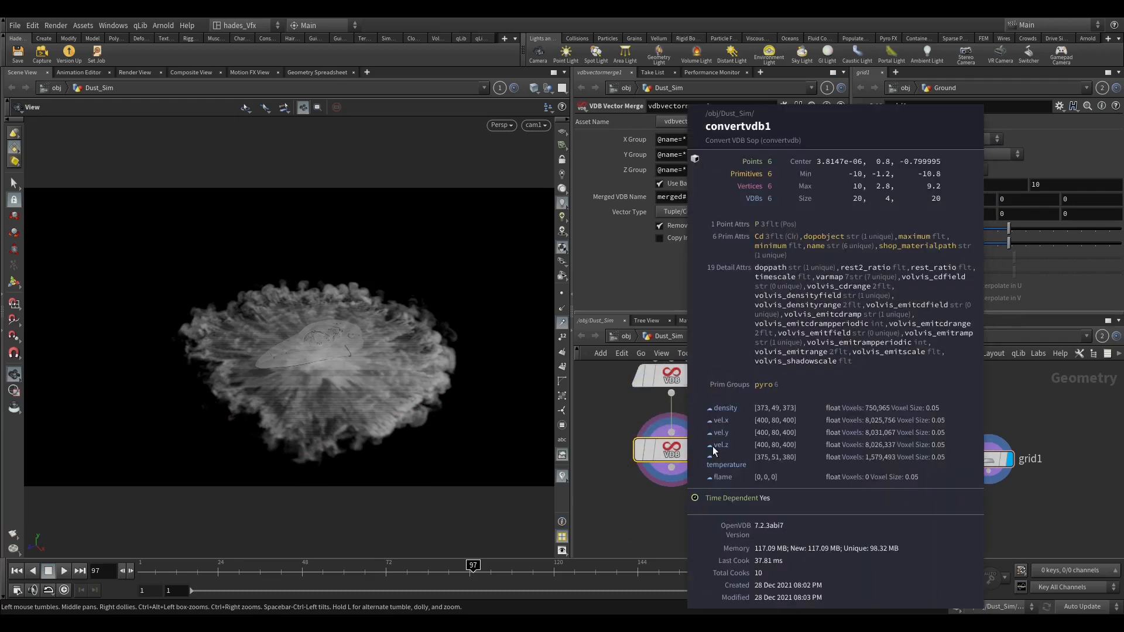
middle_click(672, 450)
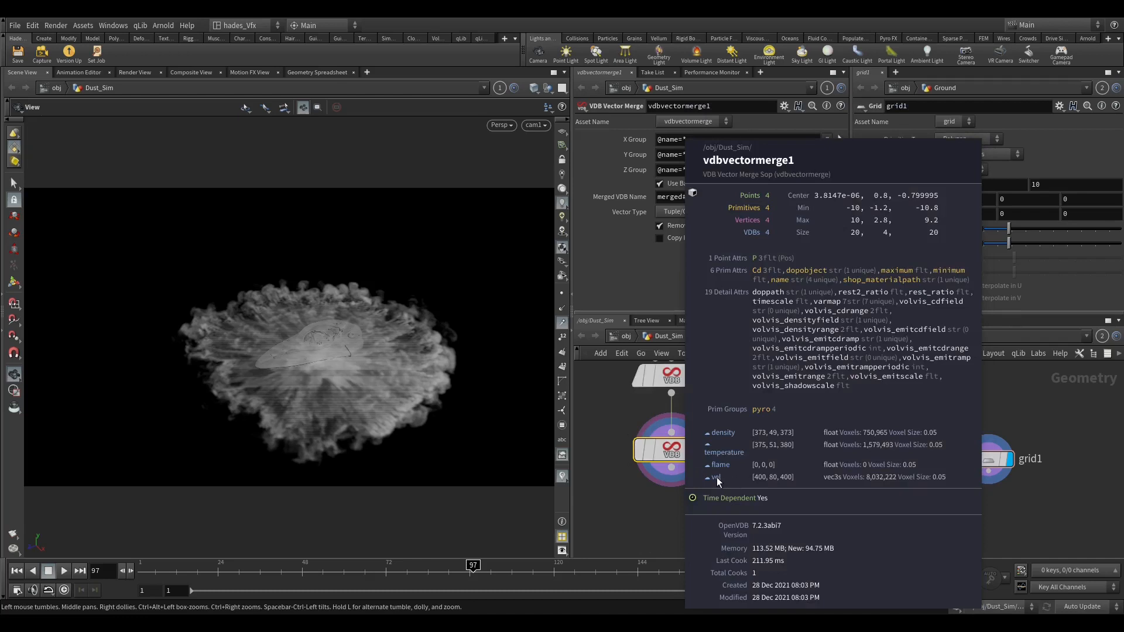
Add a Blast node below vdbvectormerge1 and display it.
scroll(635, 469, "down", 1)
middle_click_drag(636, 539, 634, 501)
scroll(657, 464, "down", 5)
left_click_drag(661, 447, 662, 465)
right_click(662, 475)
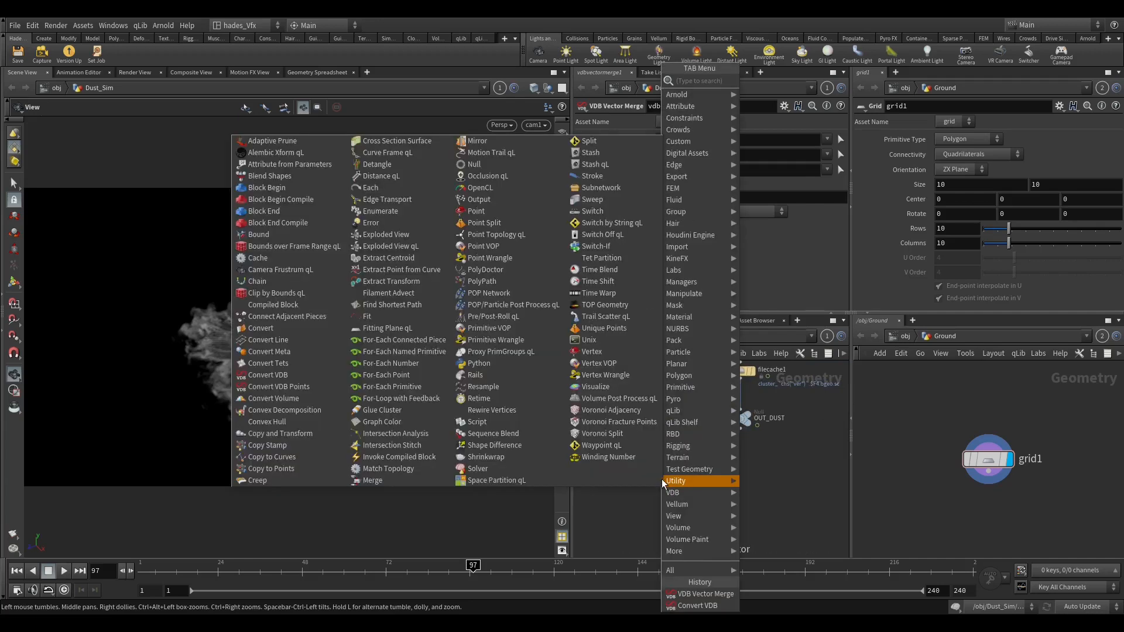
type("blast")
key("Return")
scroll(662, 483, "up", 4)
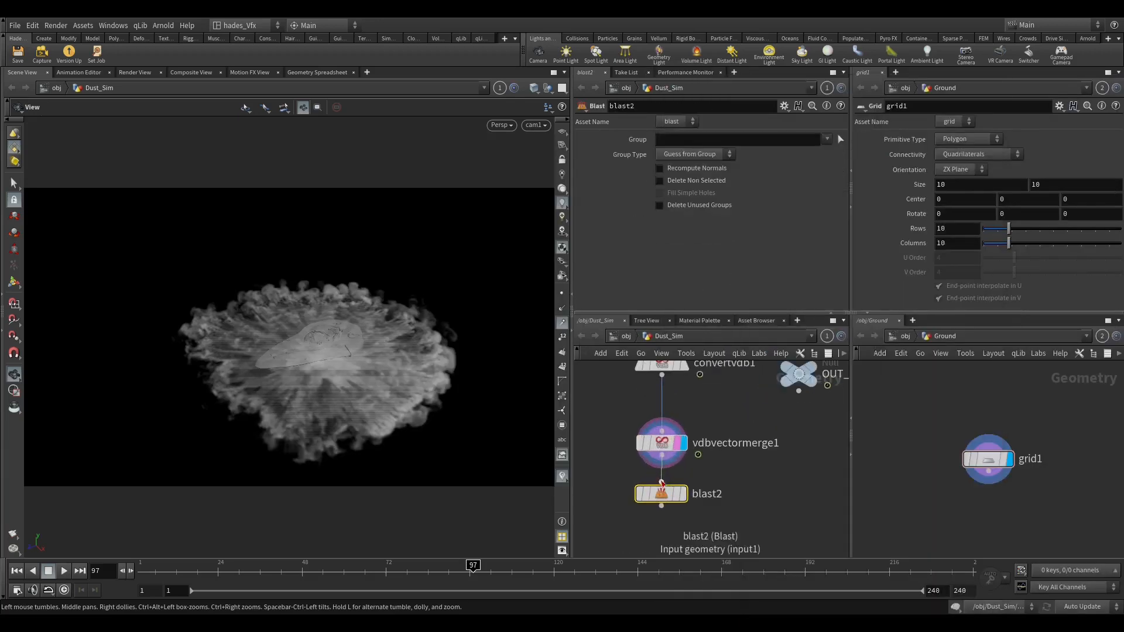
scroll(661, 483, "up", 3)
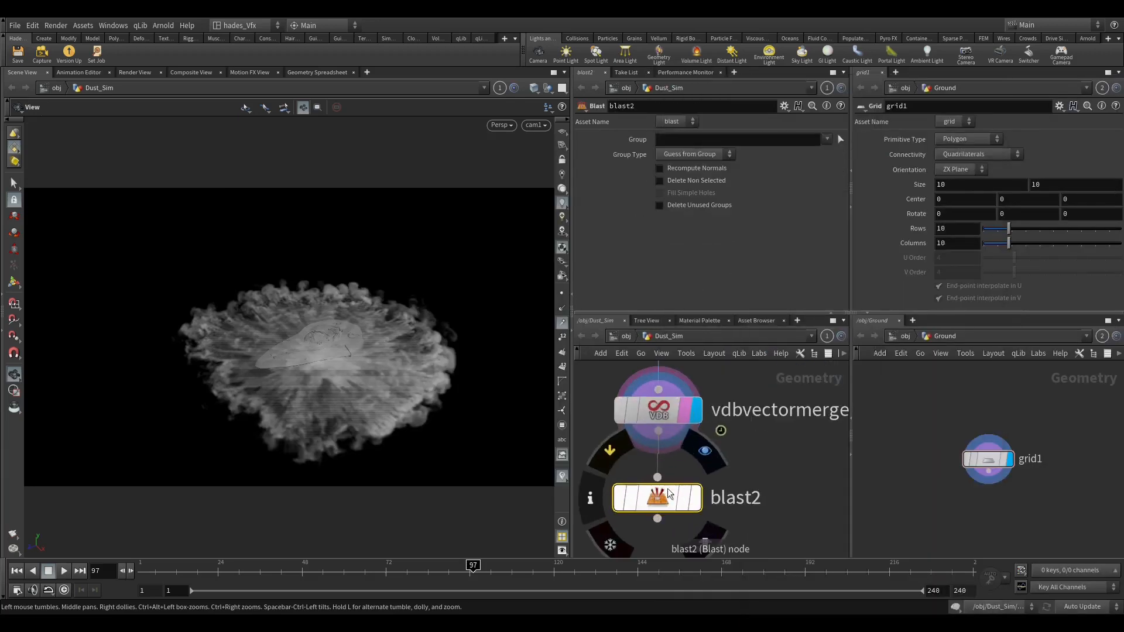
left_click(697, 501)
Set blast2's group to the density and vel fields, delete everything not selected, and check the remaining fields.
middle_click(645, 403)
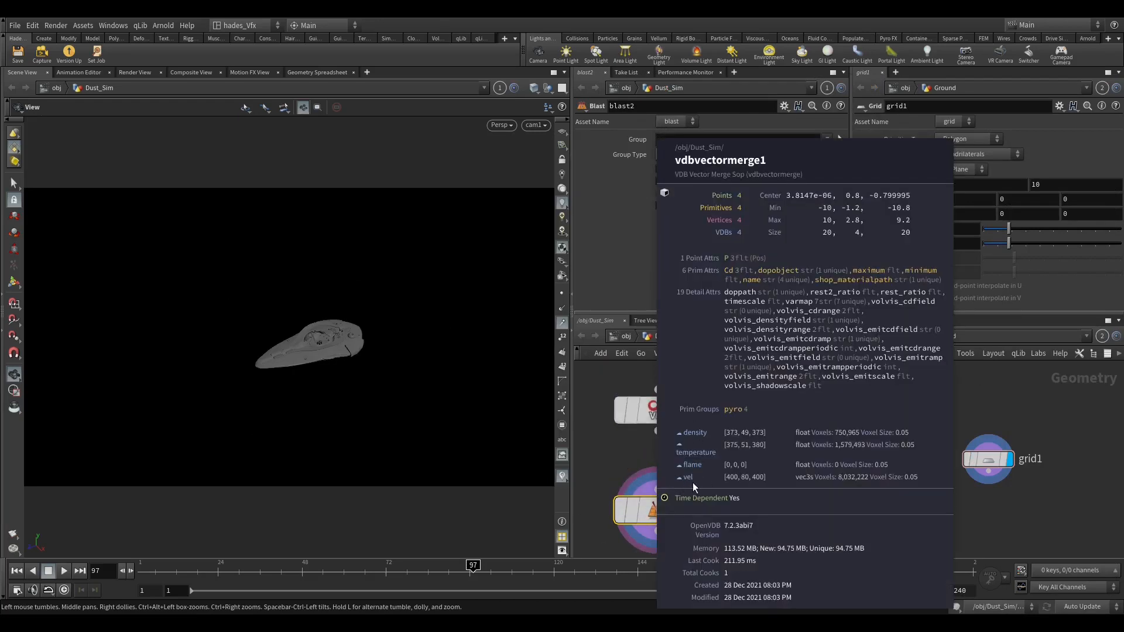
left_click(826, 139)
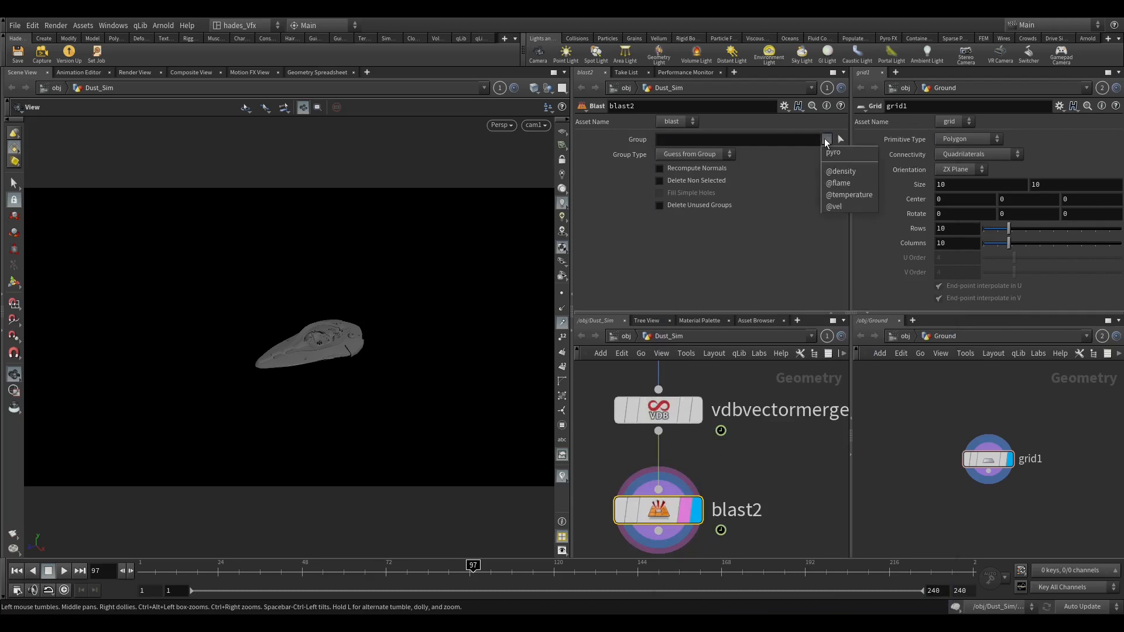
left_click(839, 172)
left_click(837, 206)
left_click(697, 182)
middle_click(660, 515)
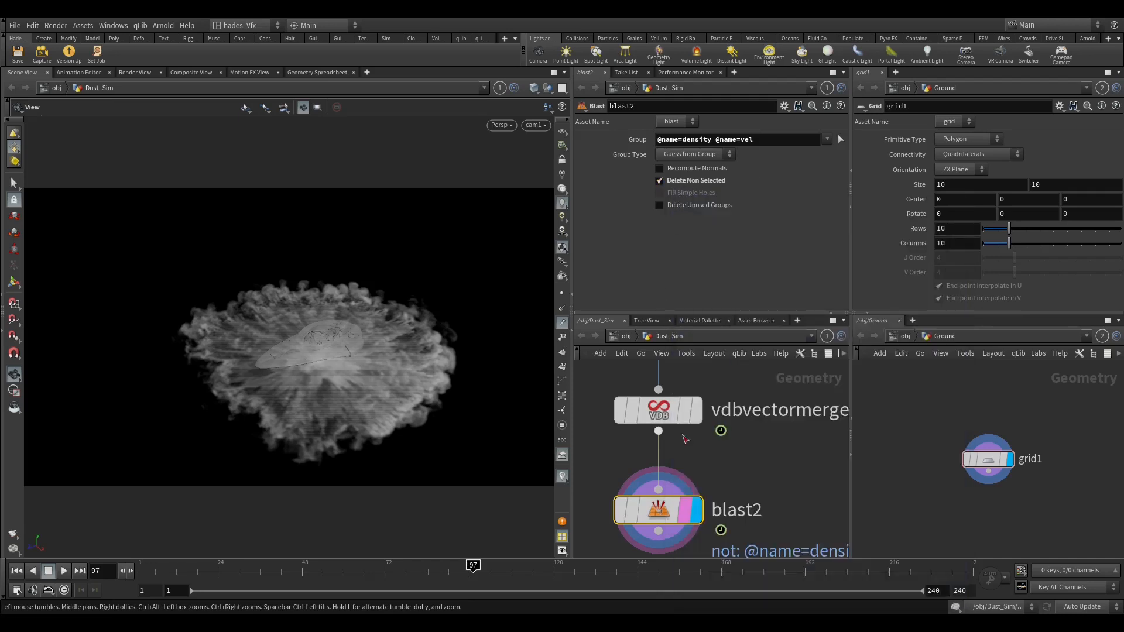
scroll(666, 346, "down", 3)
middle_click(693, 475)
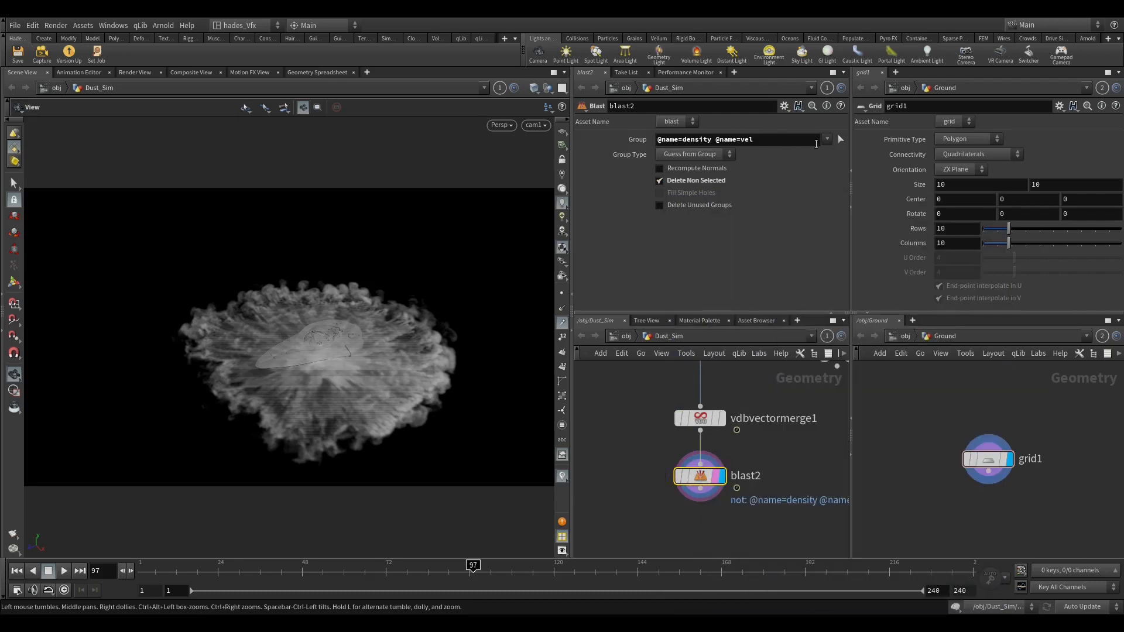
Add the temperature field to blast2's group of kept fields and inspect the node's output.
left_click(825, 140)
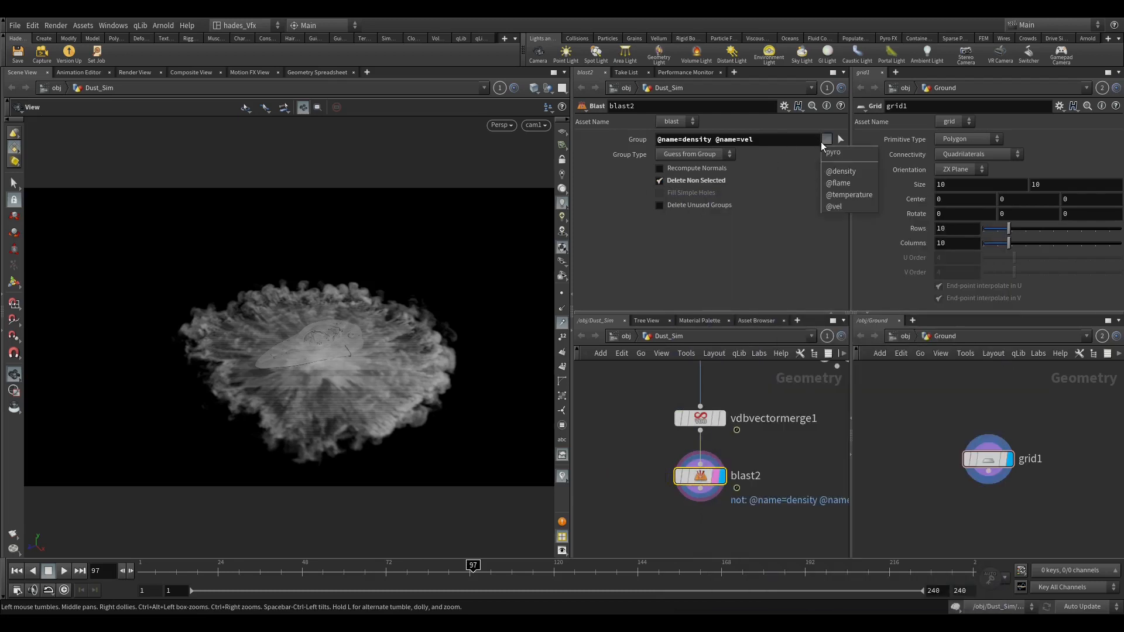
left_click(833, 190)
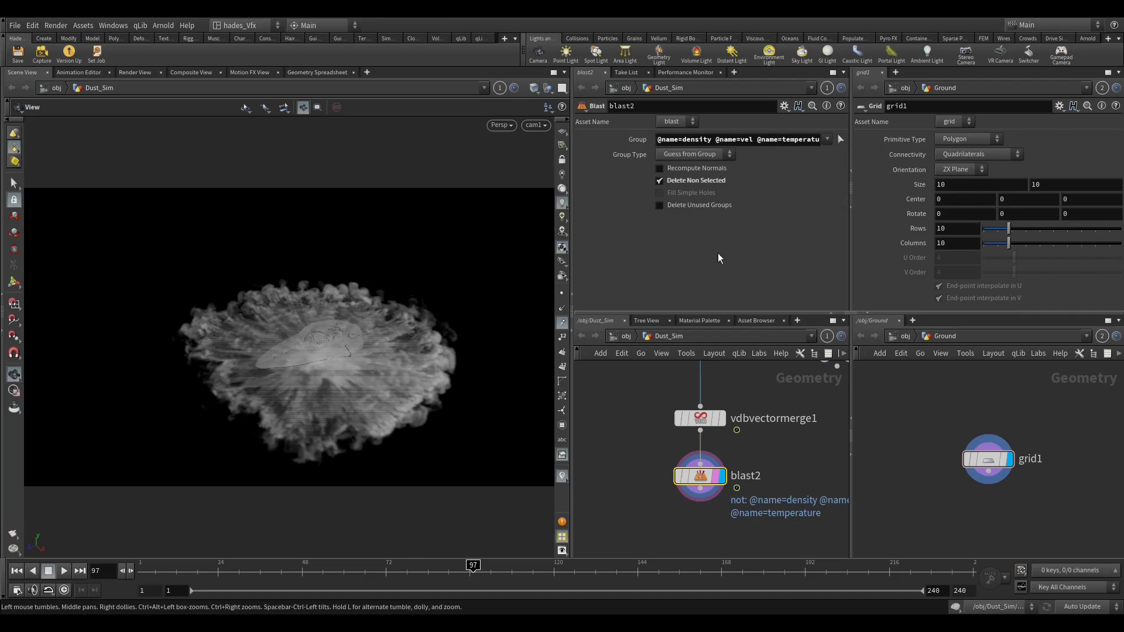
middle_click(735, 490)
middle_click(713, 485)
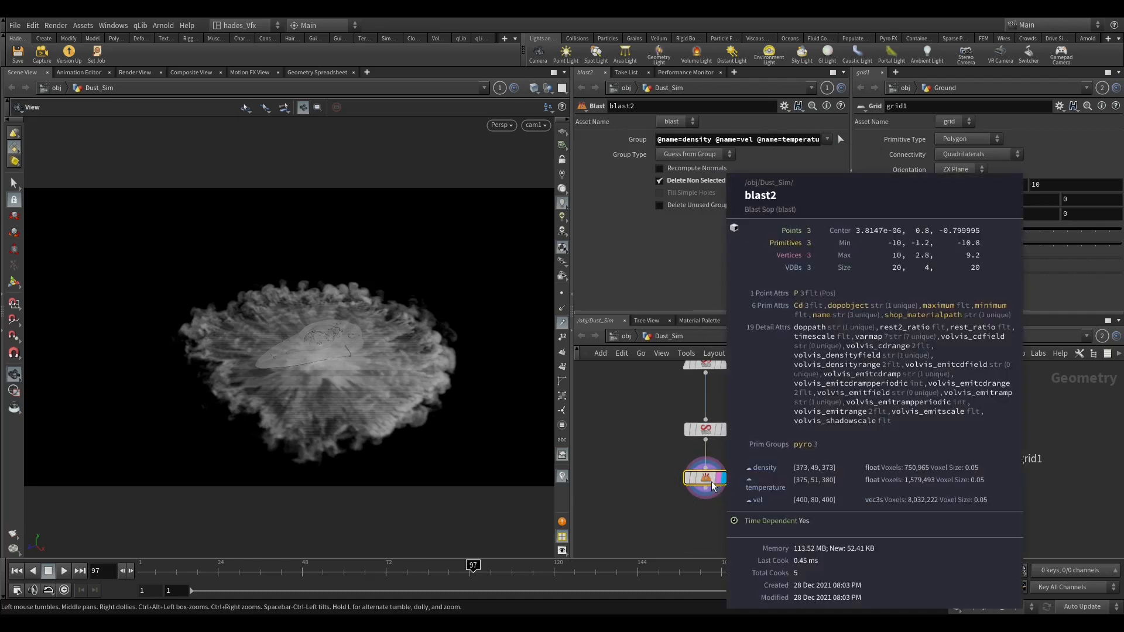
Add a ROP Geometry Output node connected to blast2 and place it below and to the side of it.
scroll(704, 527, "down", 3)
scroll(690, 432, "up", 4)
middle_click_drag(705, 527, 700, 489)
left_click_drag(705, 443, 667, 492)
type("rop")
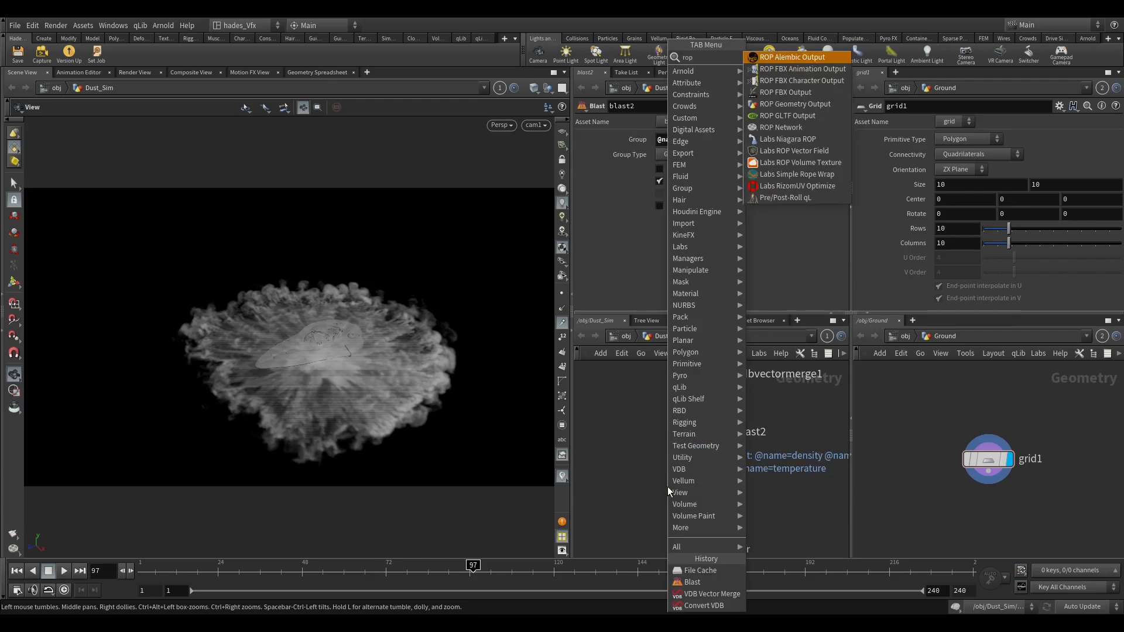
type(" ge")
key("Return")
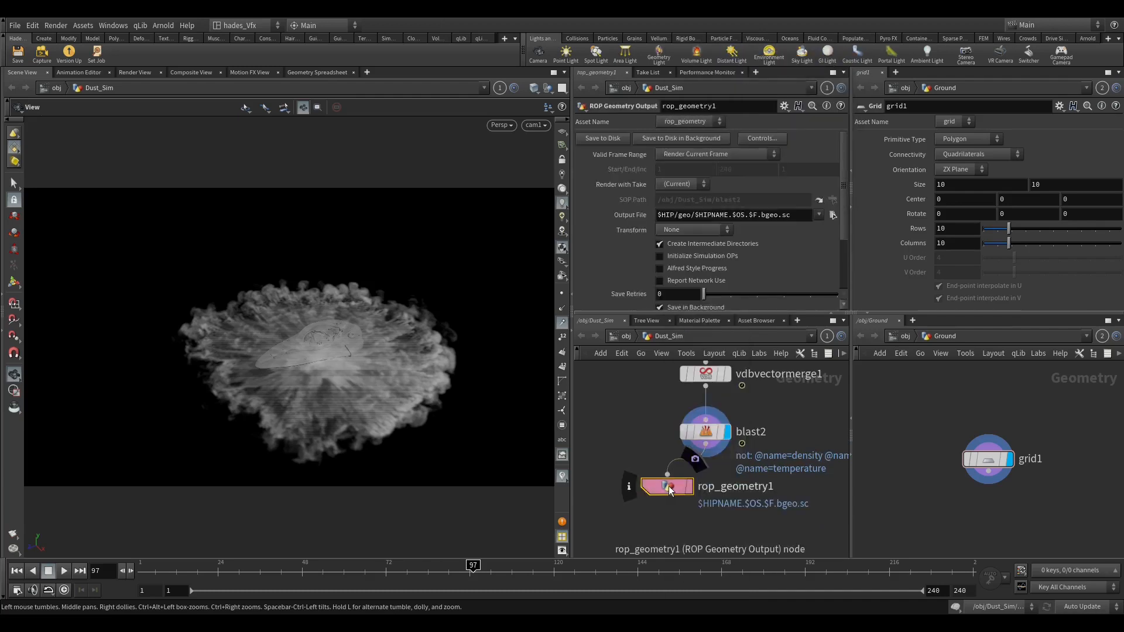
scroll(672, 490, "down", 3)
middle_click_drag(673, 491, 733, 480)
left_click_drag(733, 481, 677, 491)
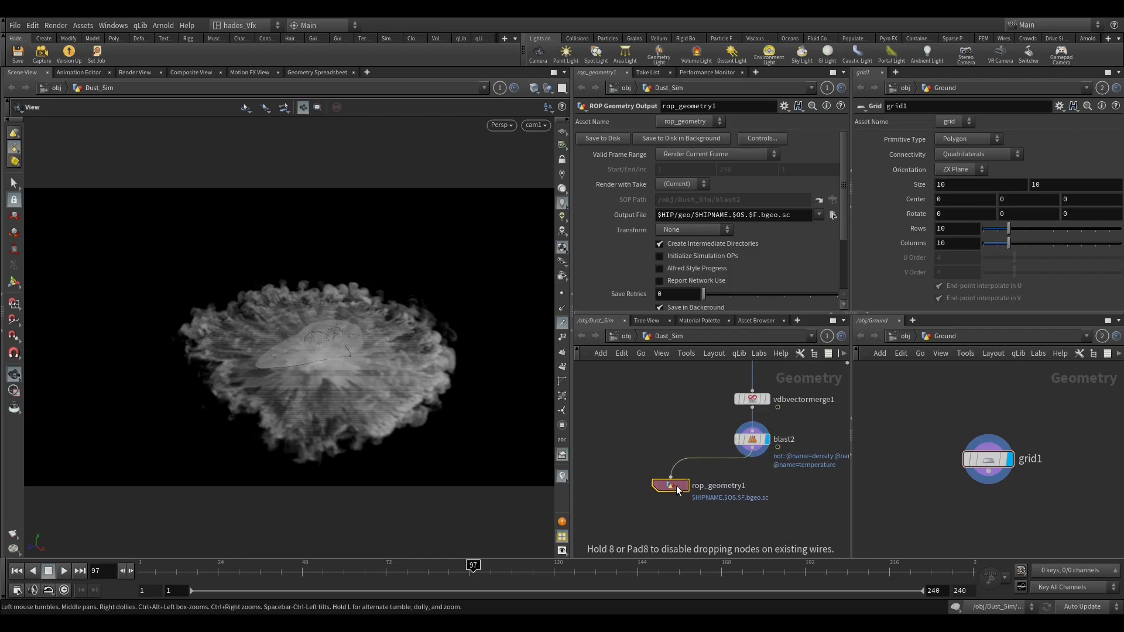
Set rop_geometry1 to Render Frame Range and its output file to $HIP/geo/vdbexport.$F4.vdb.
scroll(705, 481, "up", 2)
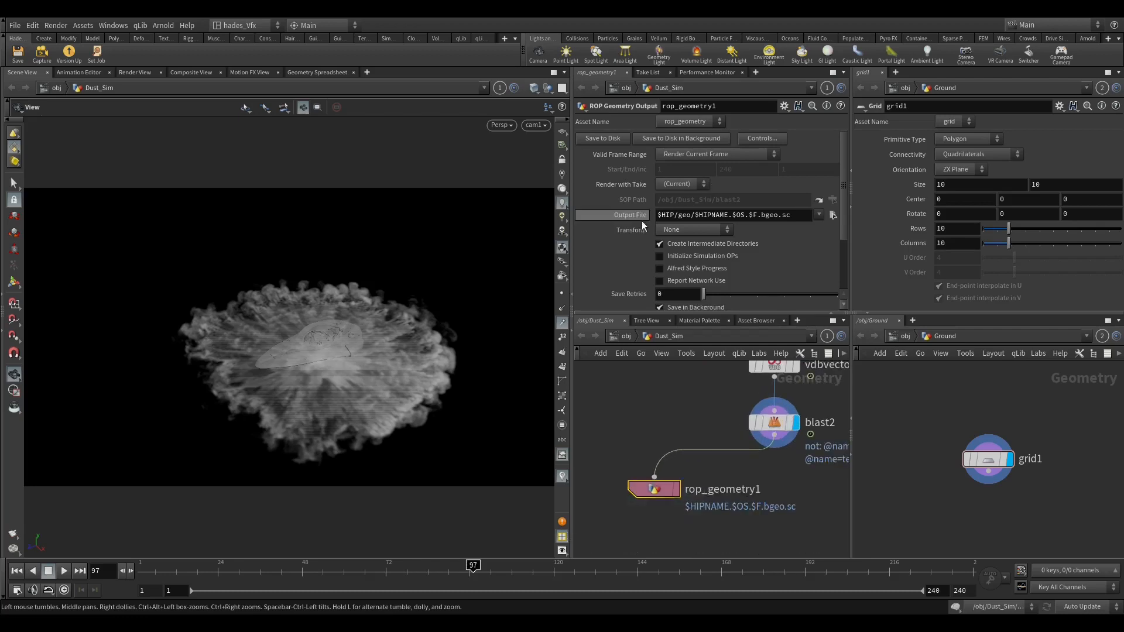
left_click(697, 156)
left_click(701, 178)
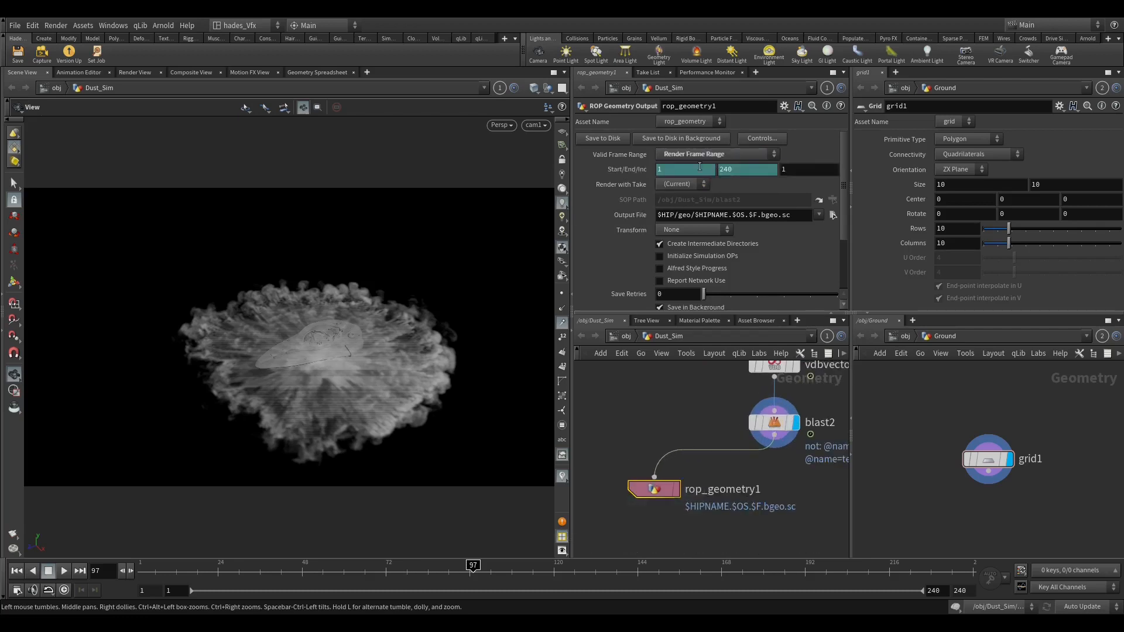
left_click_drag(694, 215, 793, 216)
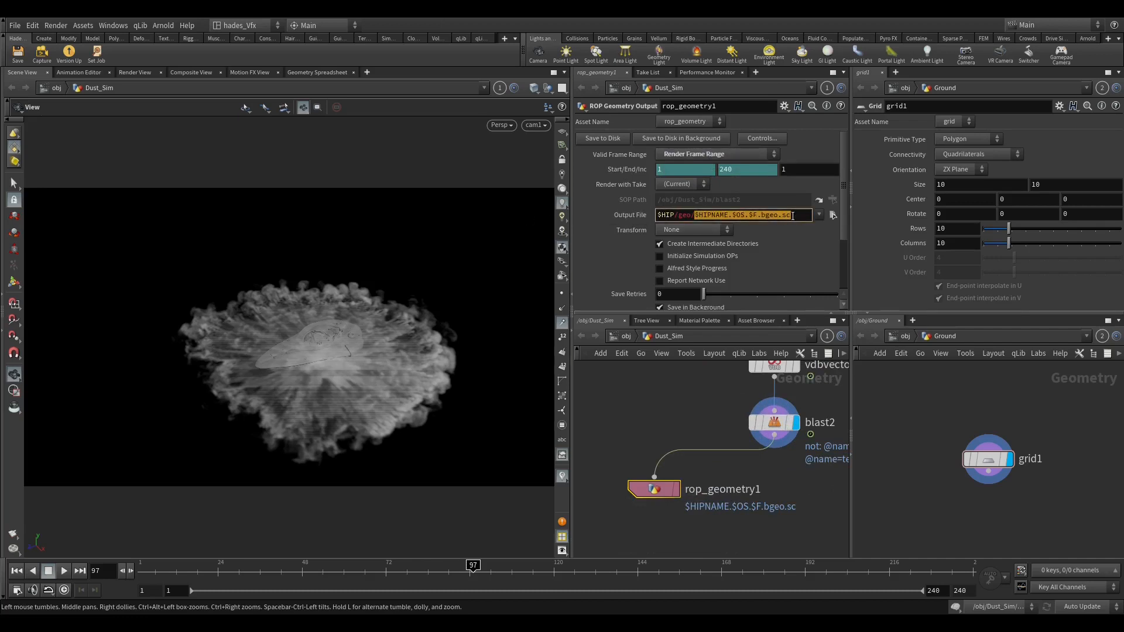
type("vdbex")
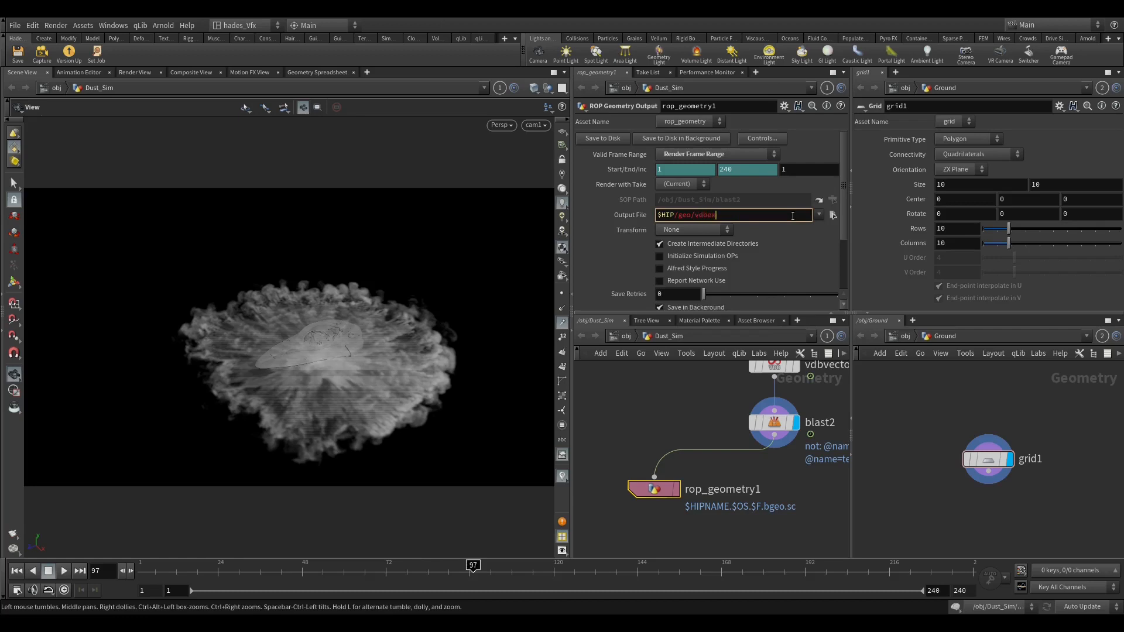
type("port.$F4.vdb")
left_click(657, 432)
double_click(757, 215)
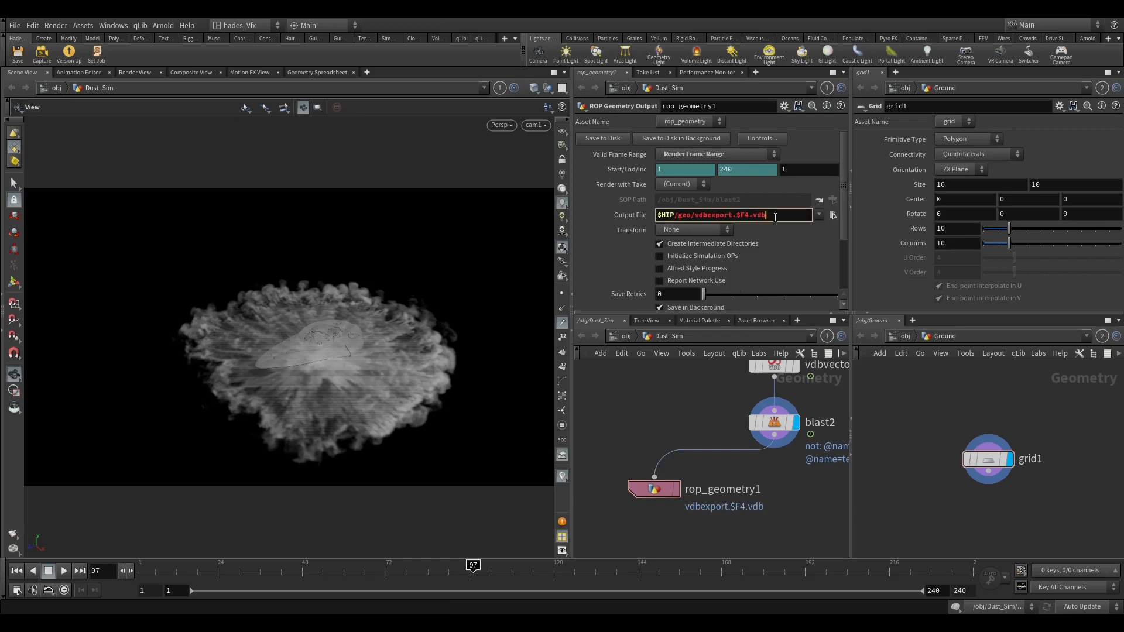
Save rop_geometry1's VDB sequence to disk.
scroll(693, 402, "down", 2)
scroll(626, 258, "down", 1)
scroll(628, 257, "up", 1)
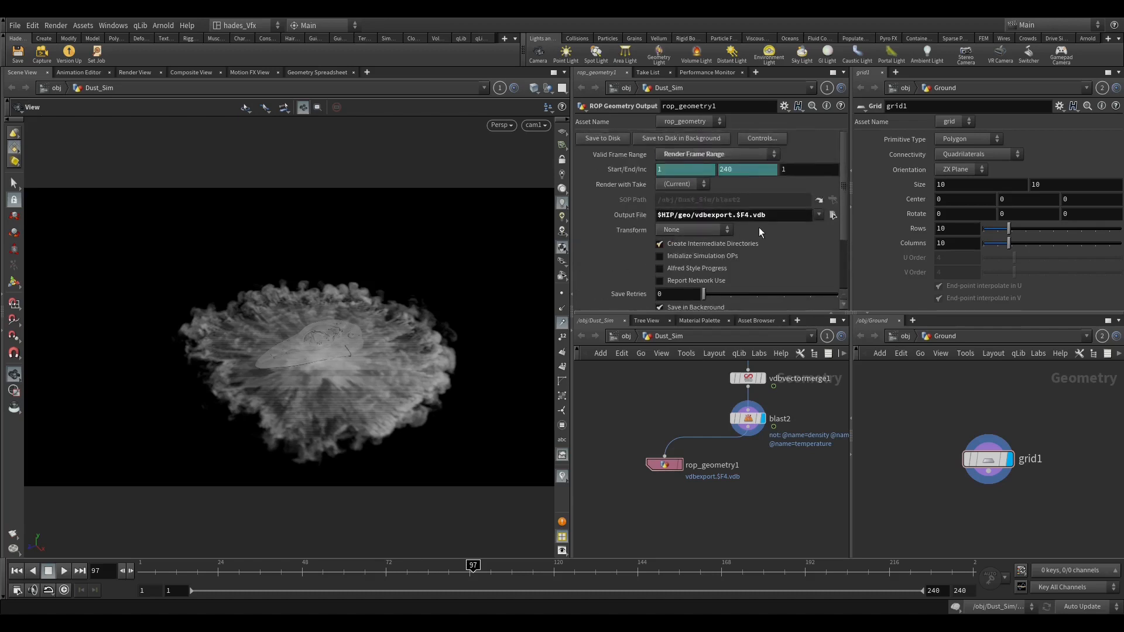
left_click(616, 137)
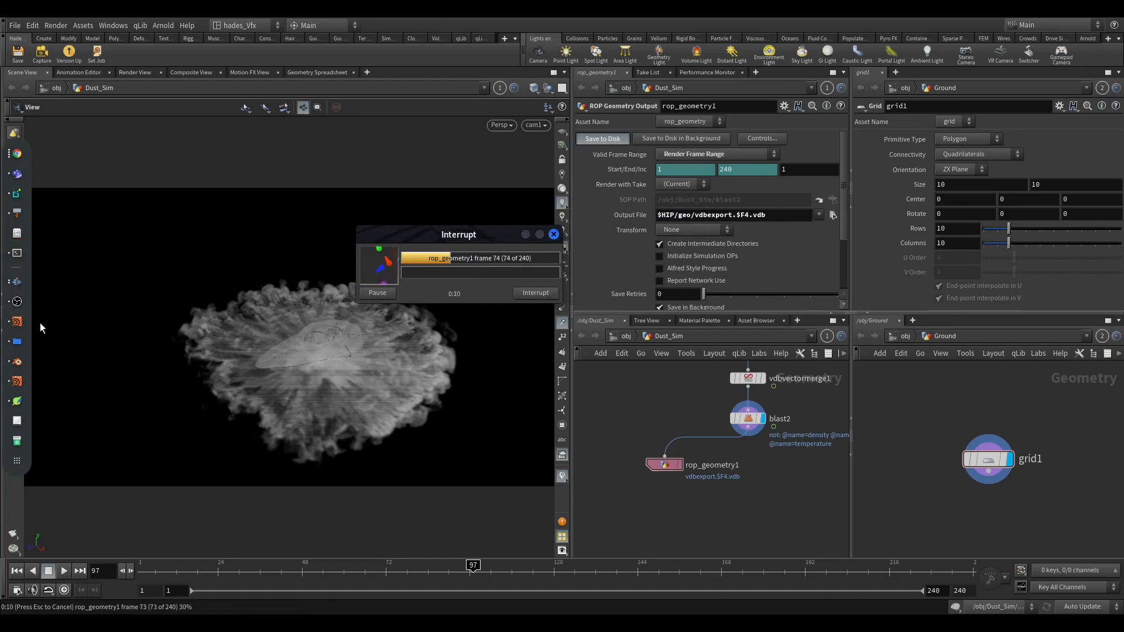
Switch to Blender and start importing an OpenVDB volume into the scene.
left_click(24, 363)
left_click(525, 235)
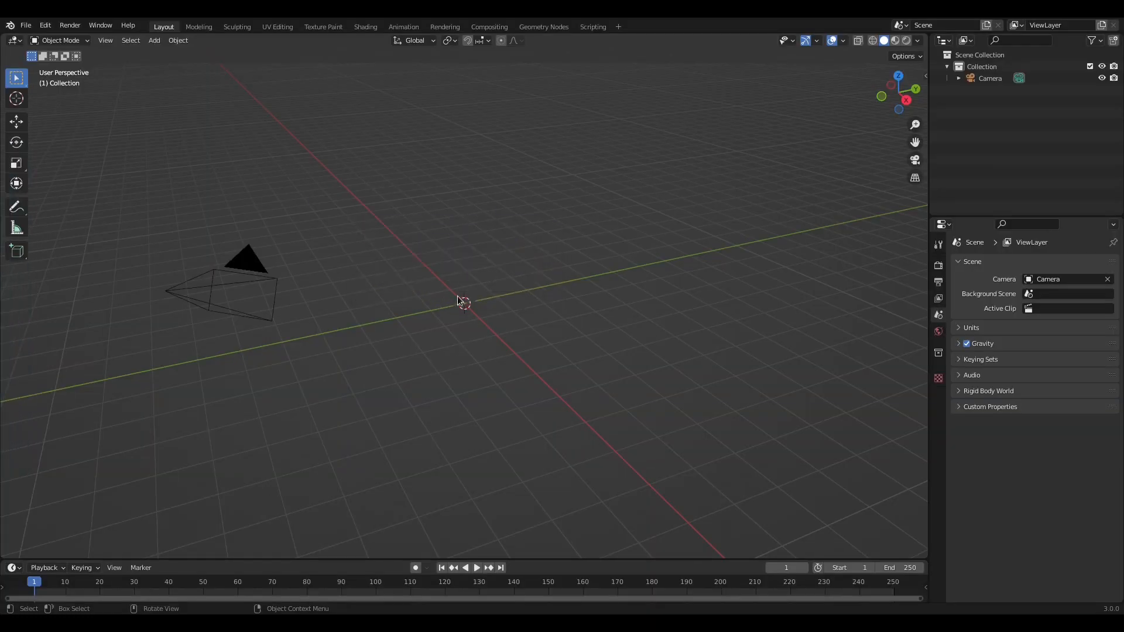
key("shift")
key("shift+a")
mouse_move(443, 302)
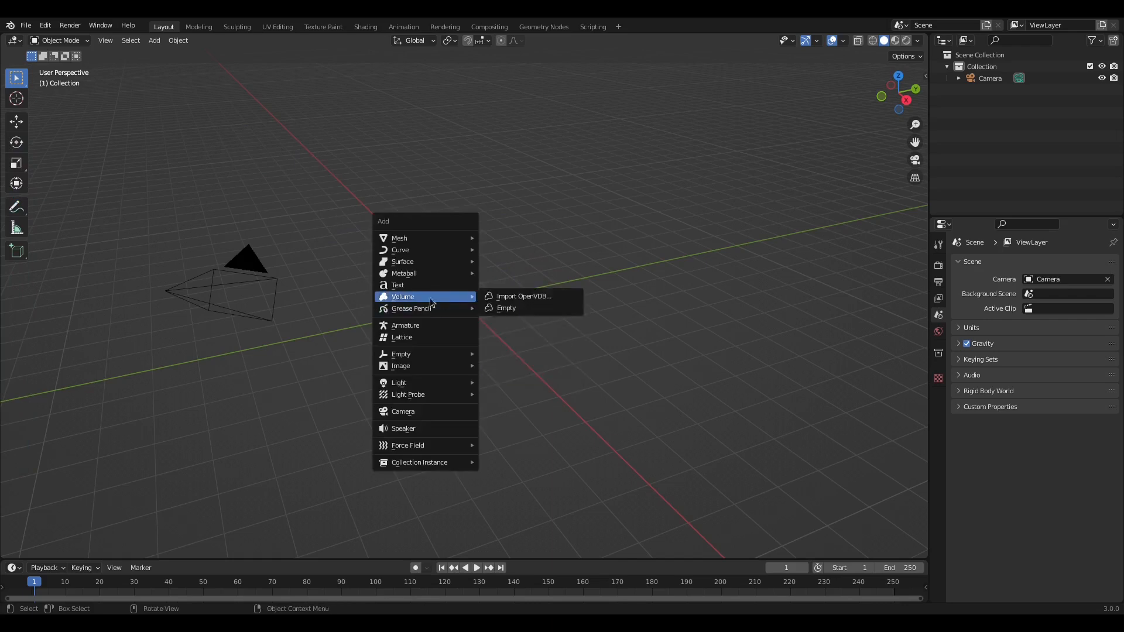
left_click(539, 296)
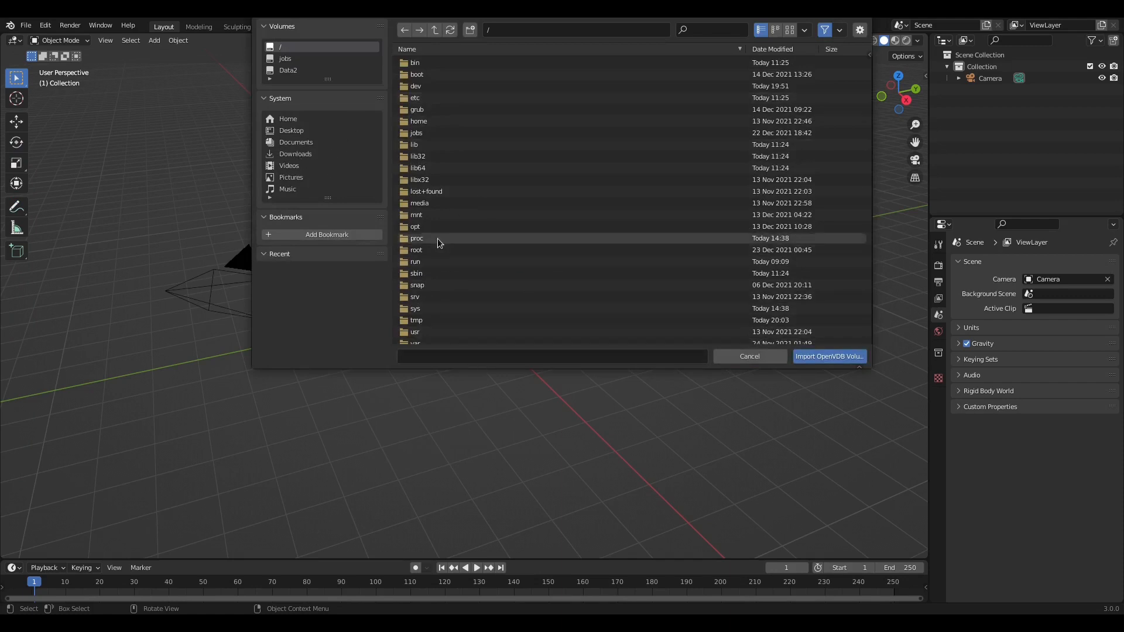
Browse to the /jobs/ads/YT_tutorials_2021/build/FxShipLanding folder for the import.
double_click(419, 134)
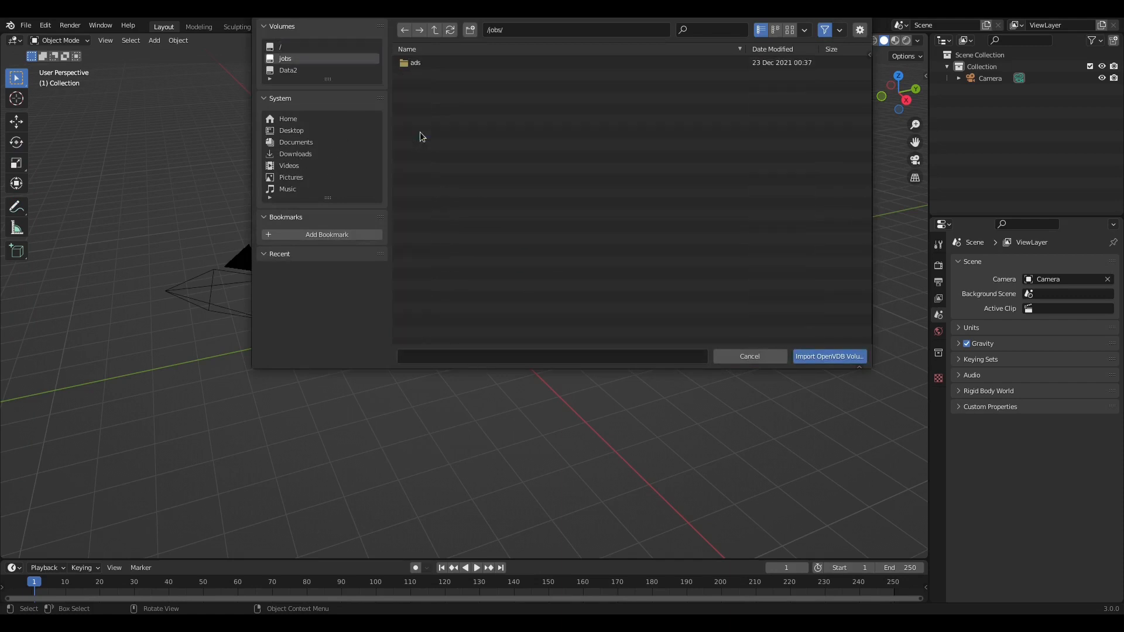
left_click(430, 61)
double_click(430, 63)
double_click(430, 64)
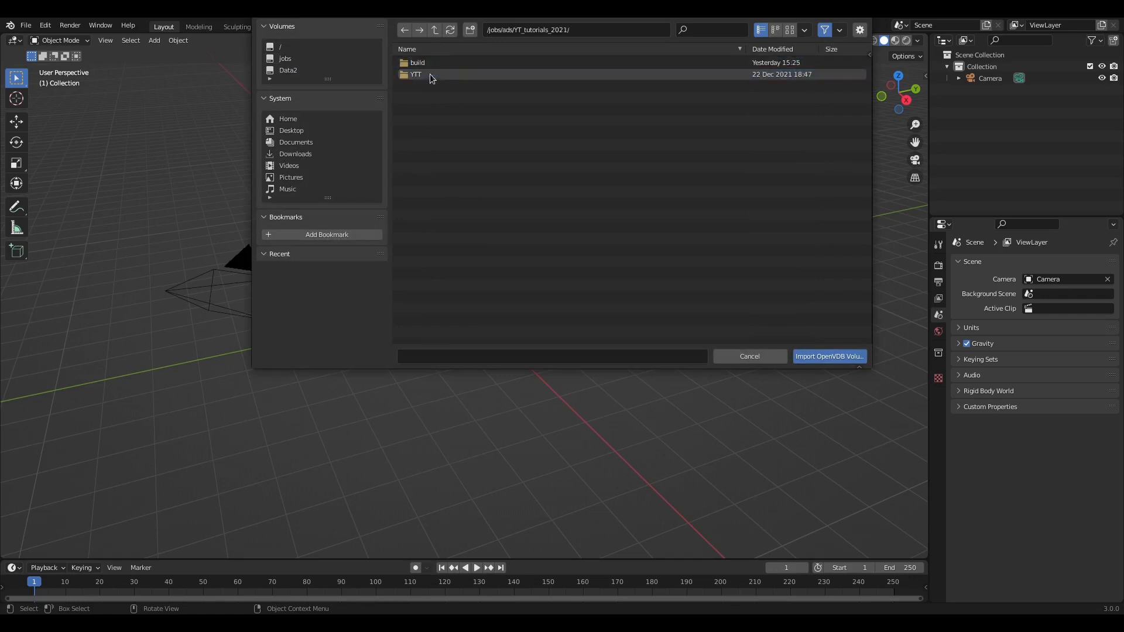
double_click(427, 74)
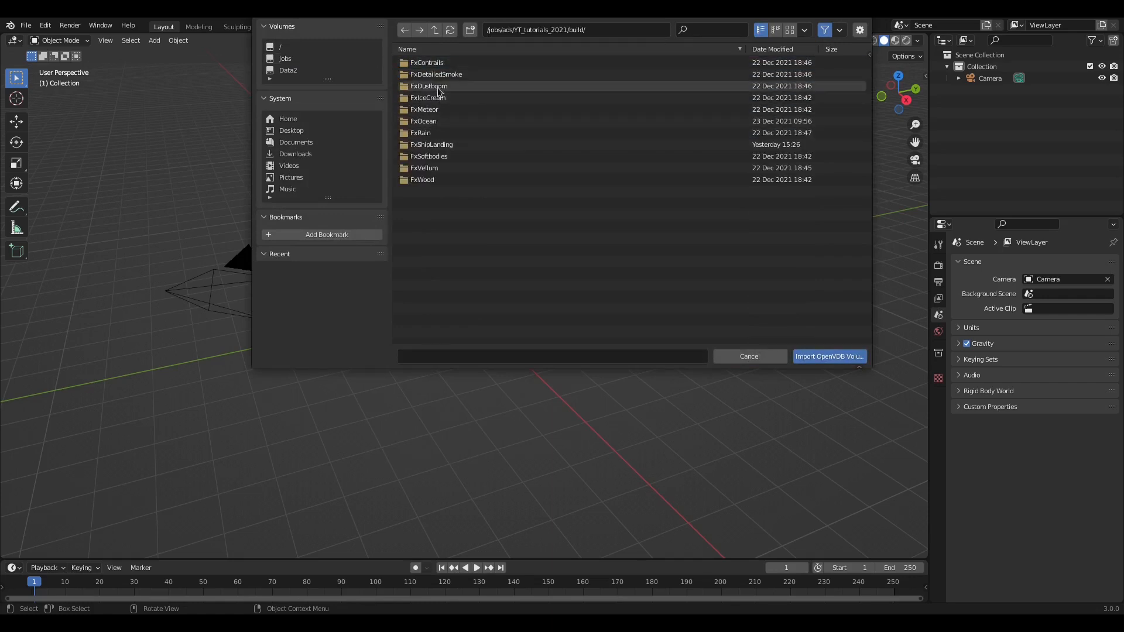
double_click(438, 145)
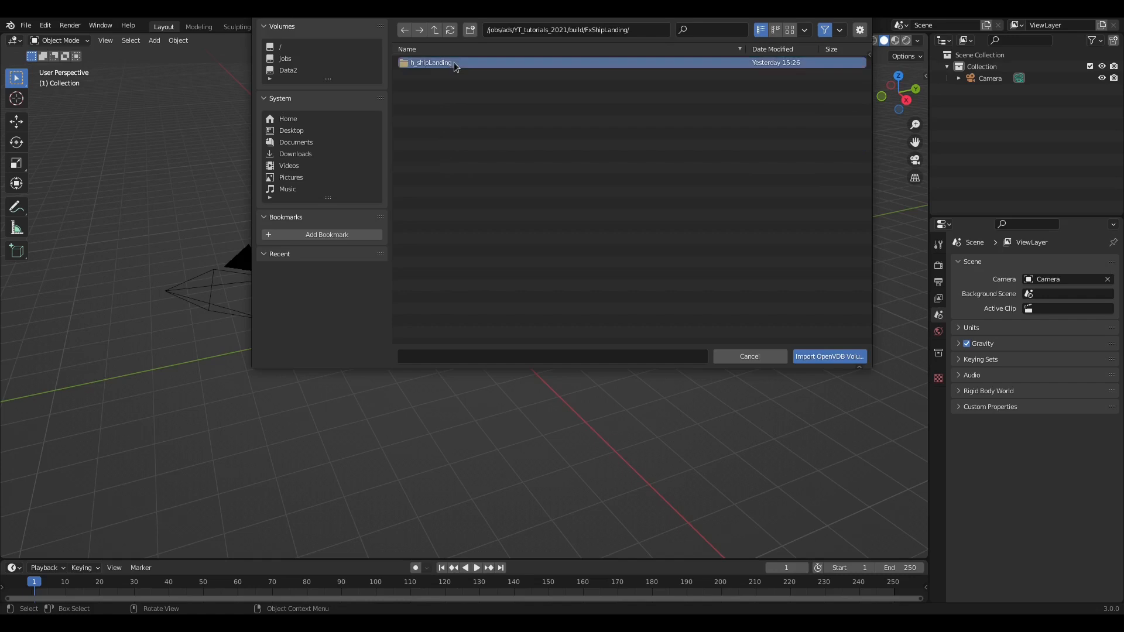
Browse within FxShipLanding to the h_shipLanding/hip/landingFx/geo folder holding the exported VDB files.
double_click(454, 62)
double_click(418, 109)
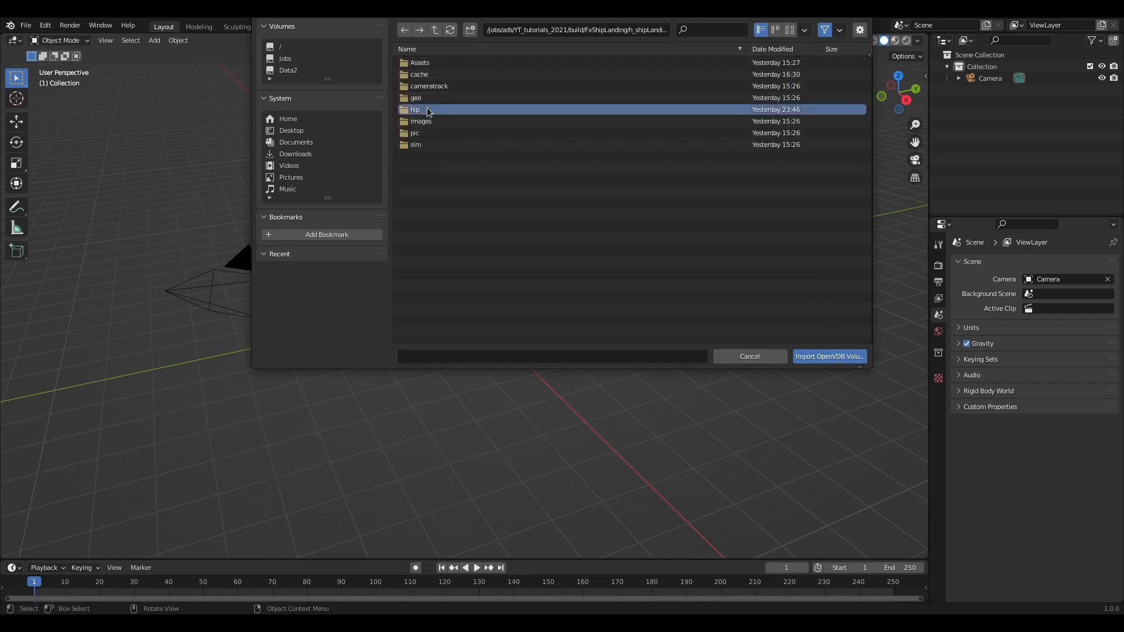
left_click(428, 74)
double_click(427, 71)
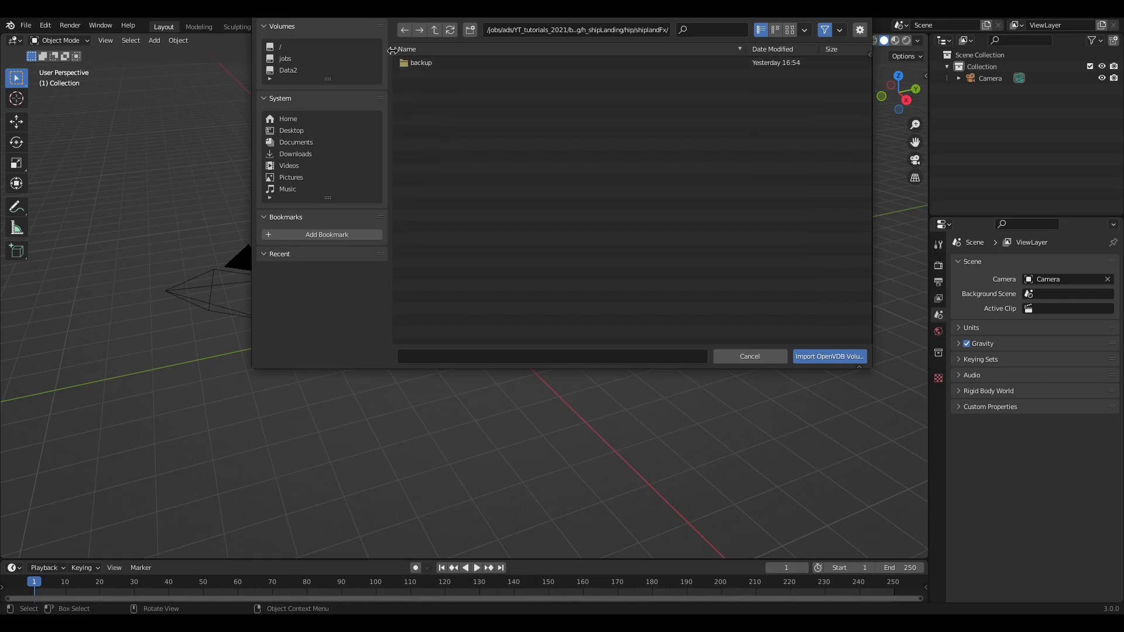
left_click(434, 30)
double_click(425, 63)
double_click(428, 74)
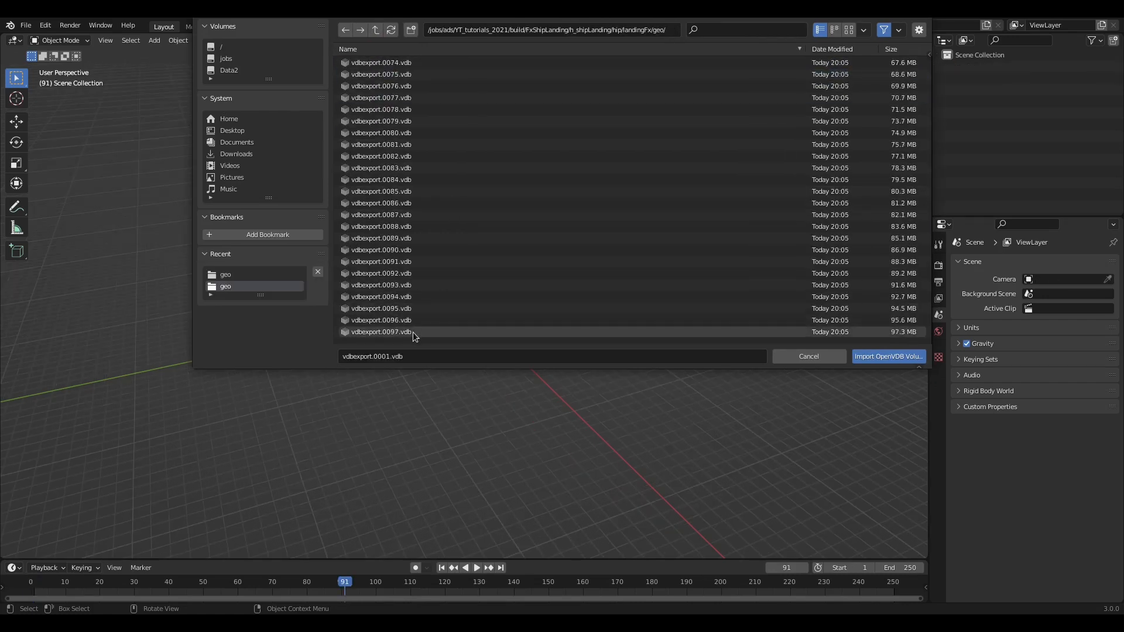
Select the vdbexport file sequence starting at vdbexport.0001.vdb and import it as an OpenVDB volume.
left_click_drag(929, 174, 931, 339)
left_click(437, 337, "shift")
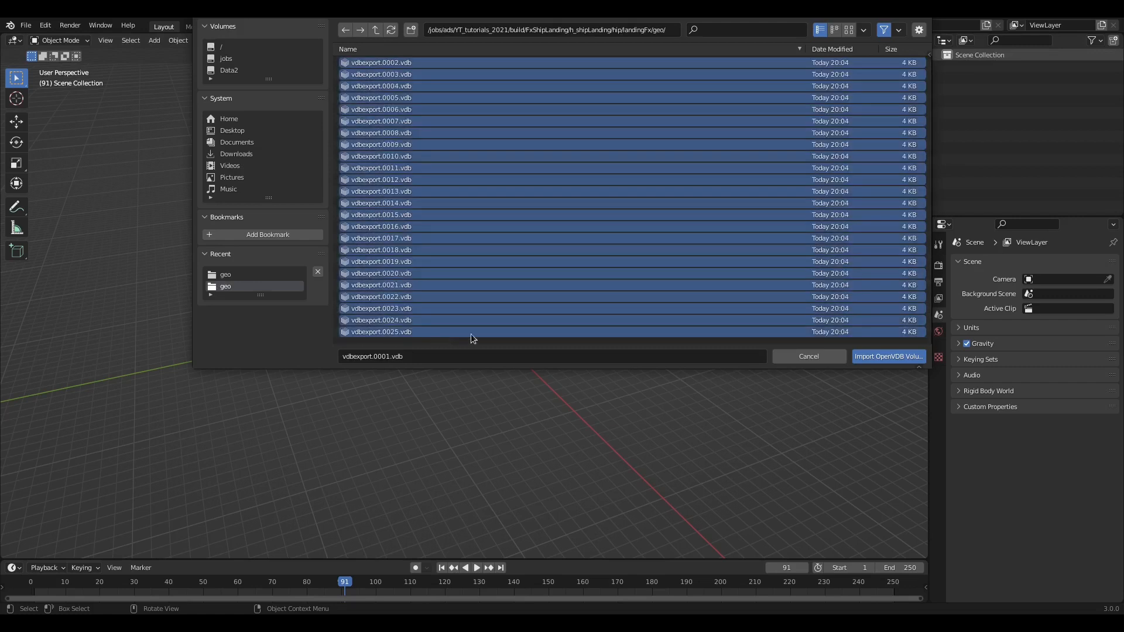
left_click(861, 355)
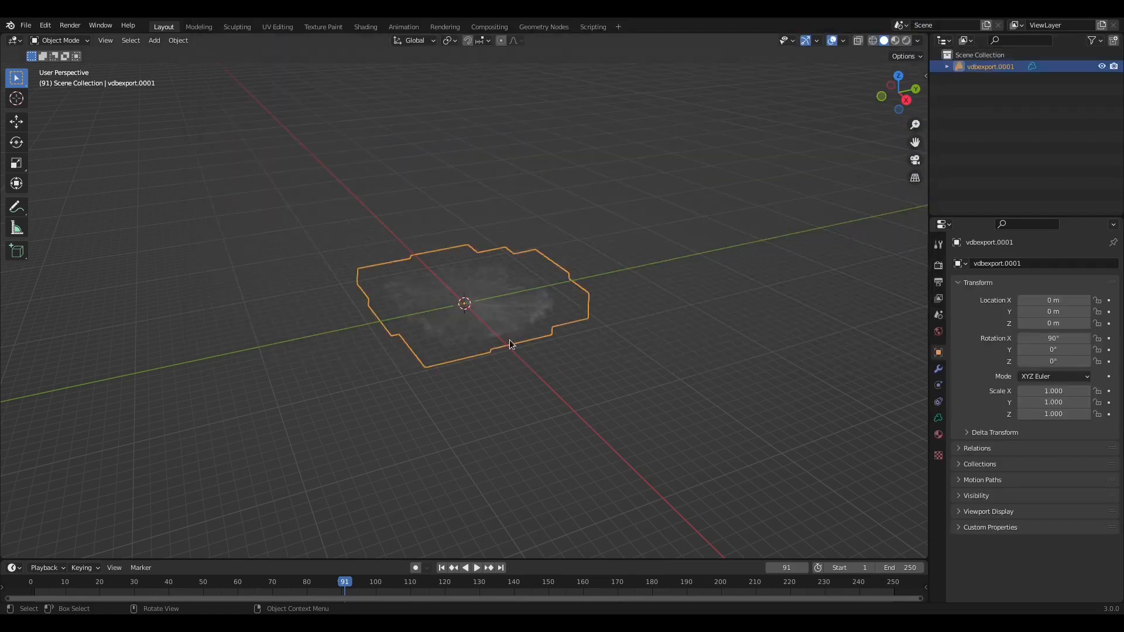
Deselect the imported volume and scrub the timeline to frame 113 to examine the dust animation.
scroll(510, 340, "up", 3)
left_click(581, 447)
left_click_drag(335, 590, 162, 584)
left_click_drag(178, 579, 306, 581)
left_click_drag(412, 571, 420, 572)
Try to render the current frame, and view the info log for the reported problem.
left_click(70, 25)
left_click(76, 36)
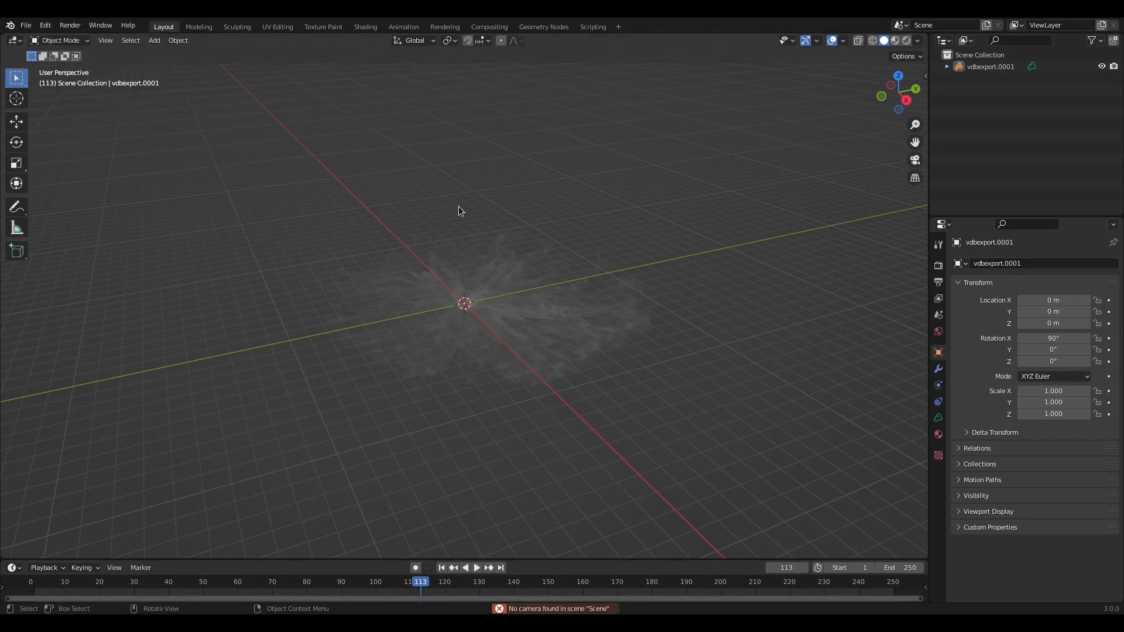
left_click(549, 612)
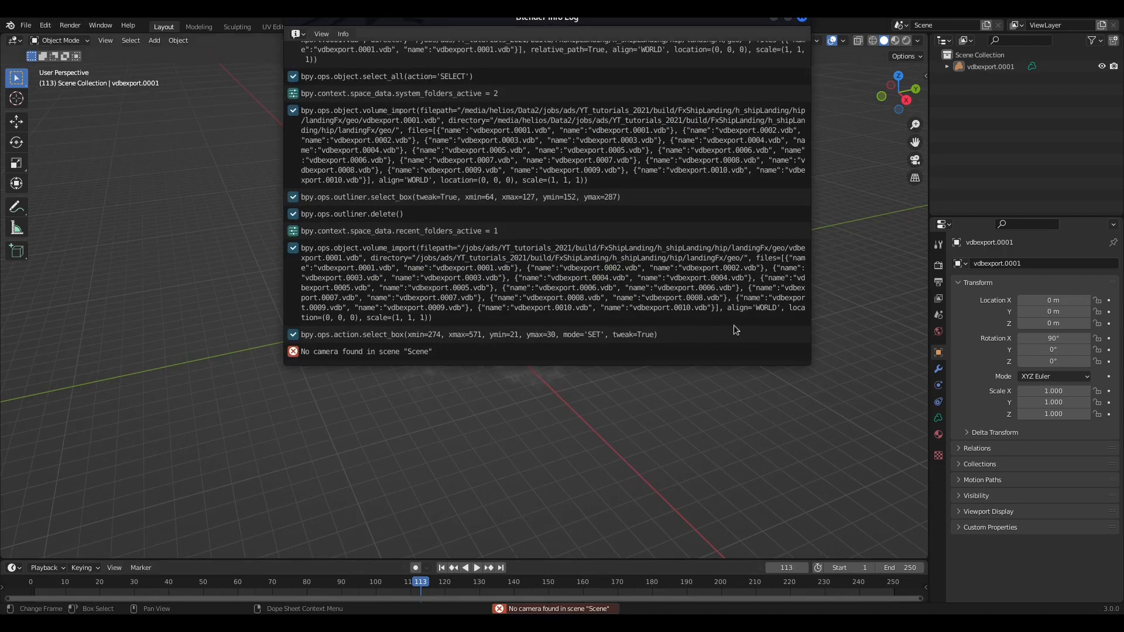
left_click(802, 21)
right_click(679, 208)
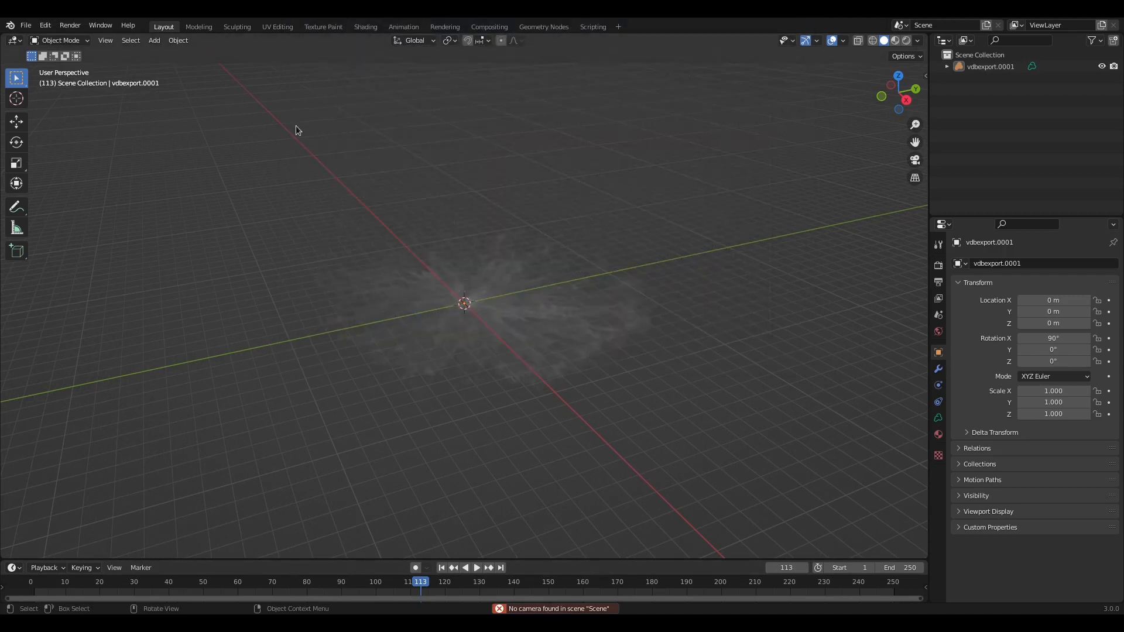